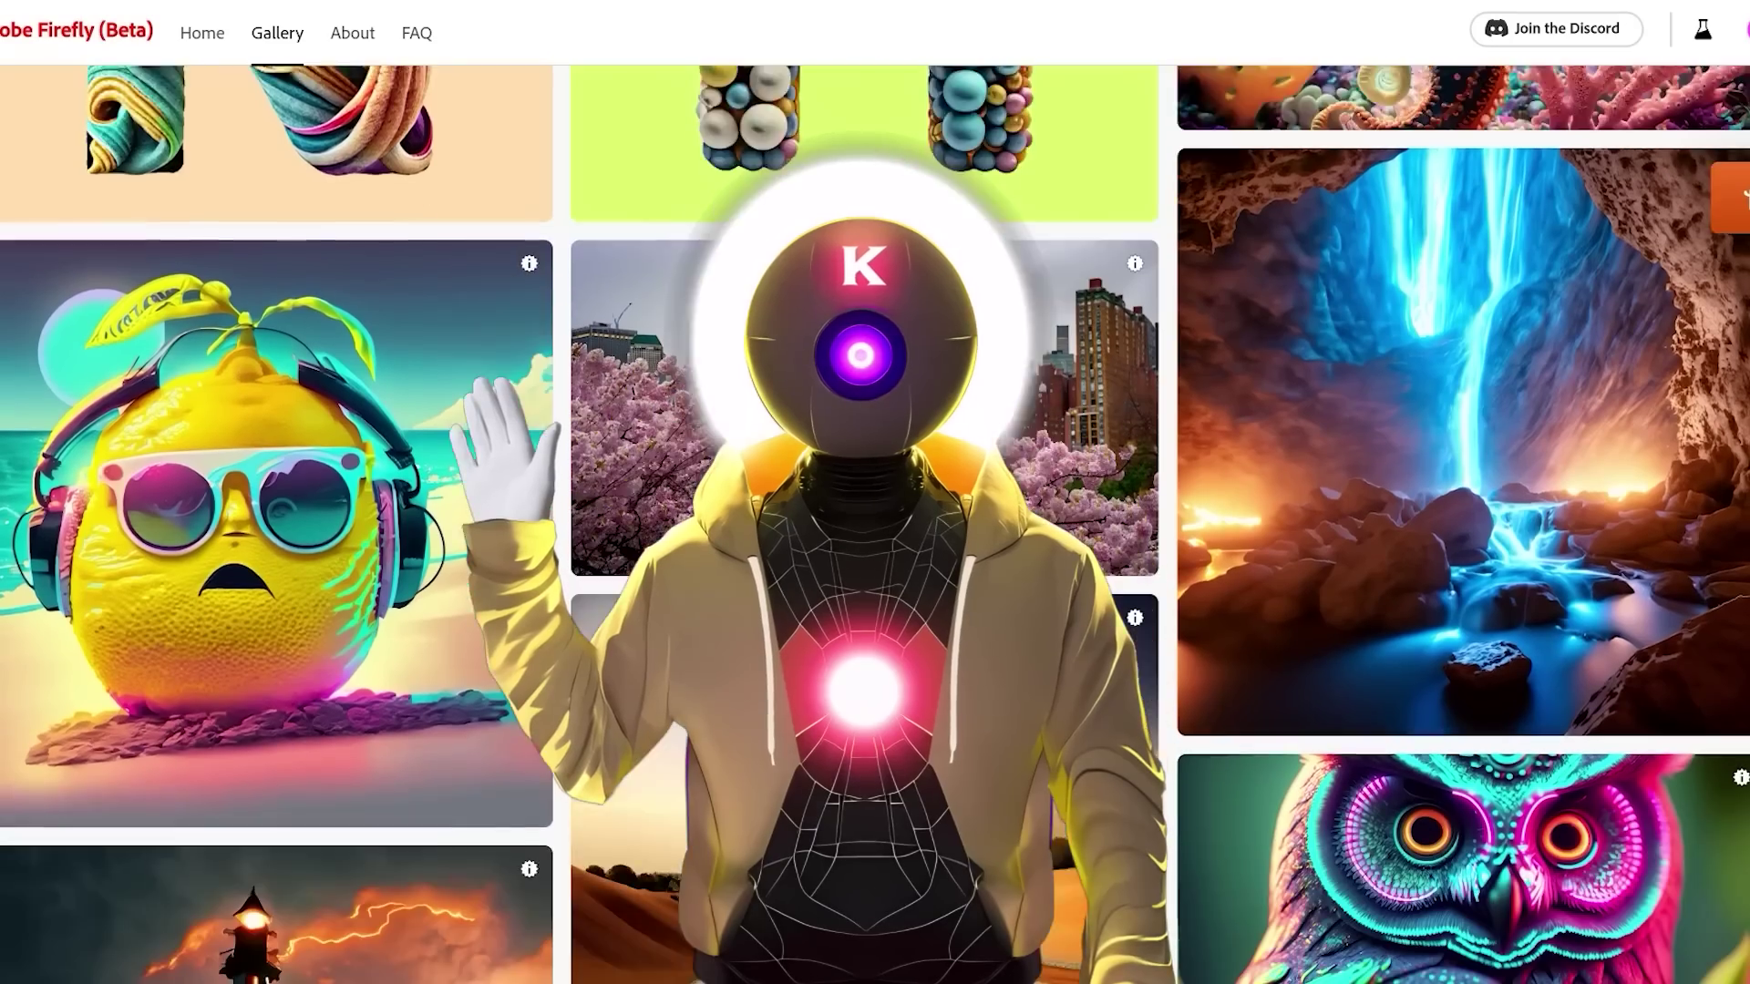
Browse the sample images in the Adobe Firefly gallery.
{"action": "scroll", "coordinate": [875, 525], "scroll_direction": "down", "scroll_amount": 9}
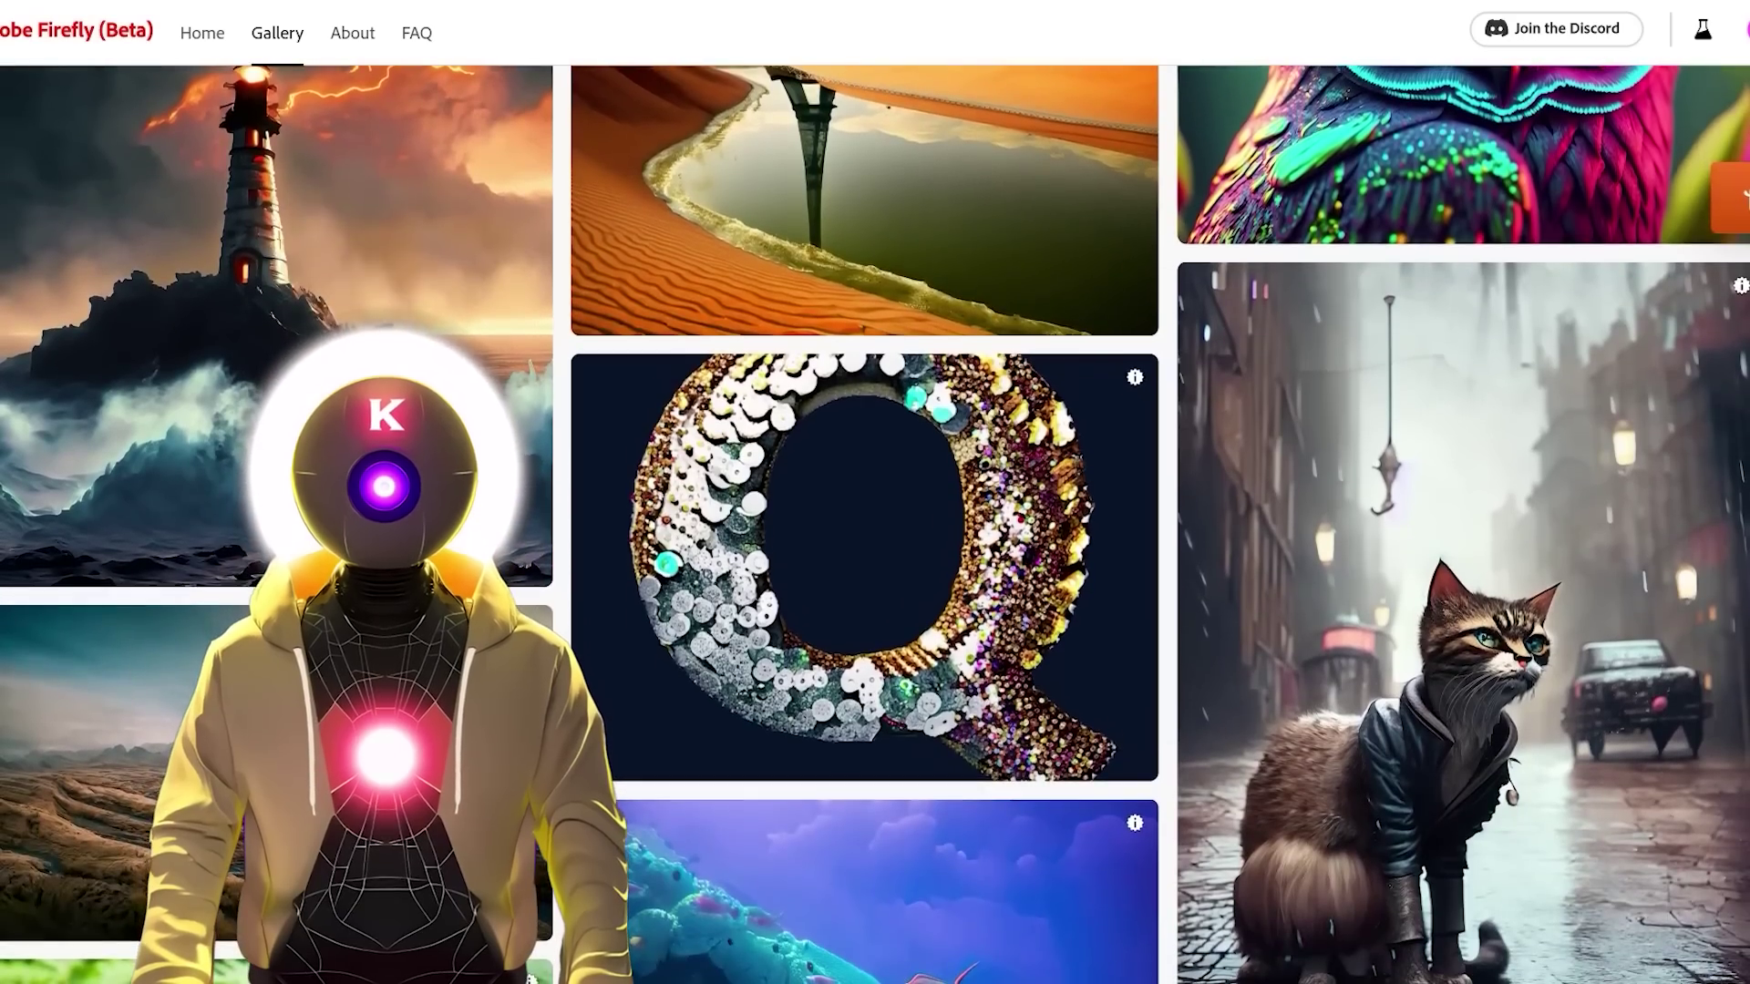
{"action": "scroll", "coordinate": [875, 525], "scroll_direction": "down", "scroll_amount": 4}
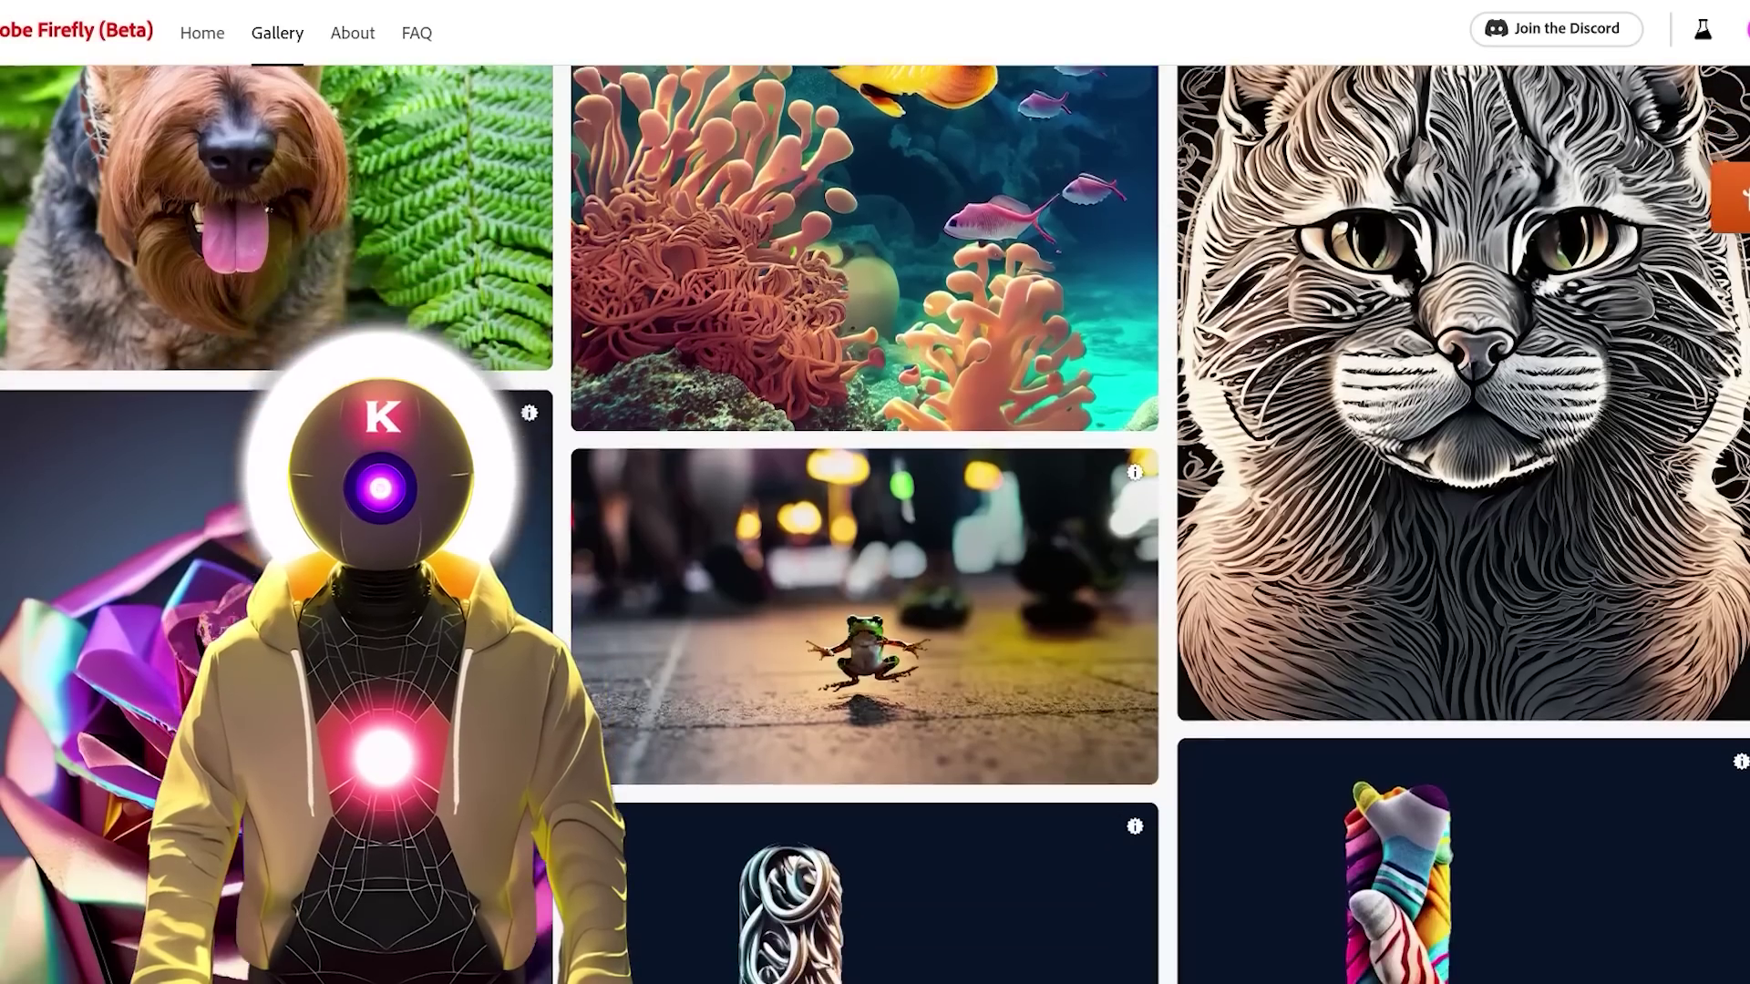
{"action": "scroll", "coordinate": [875, 525], "scroll_direction": "down", "scroll_amount": 6}
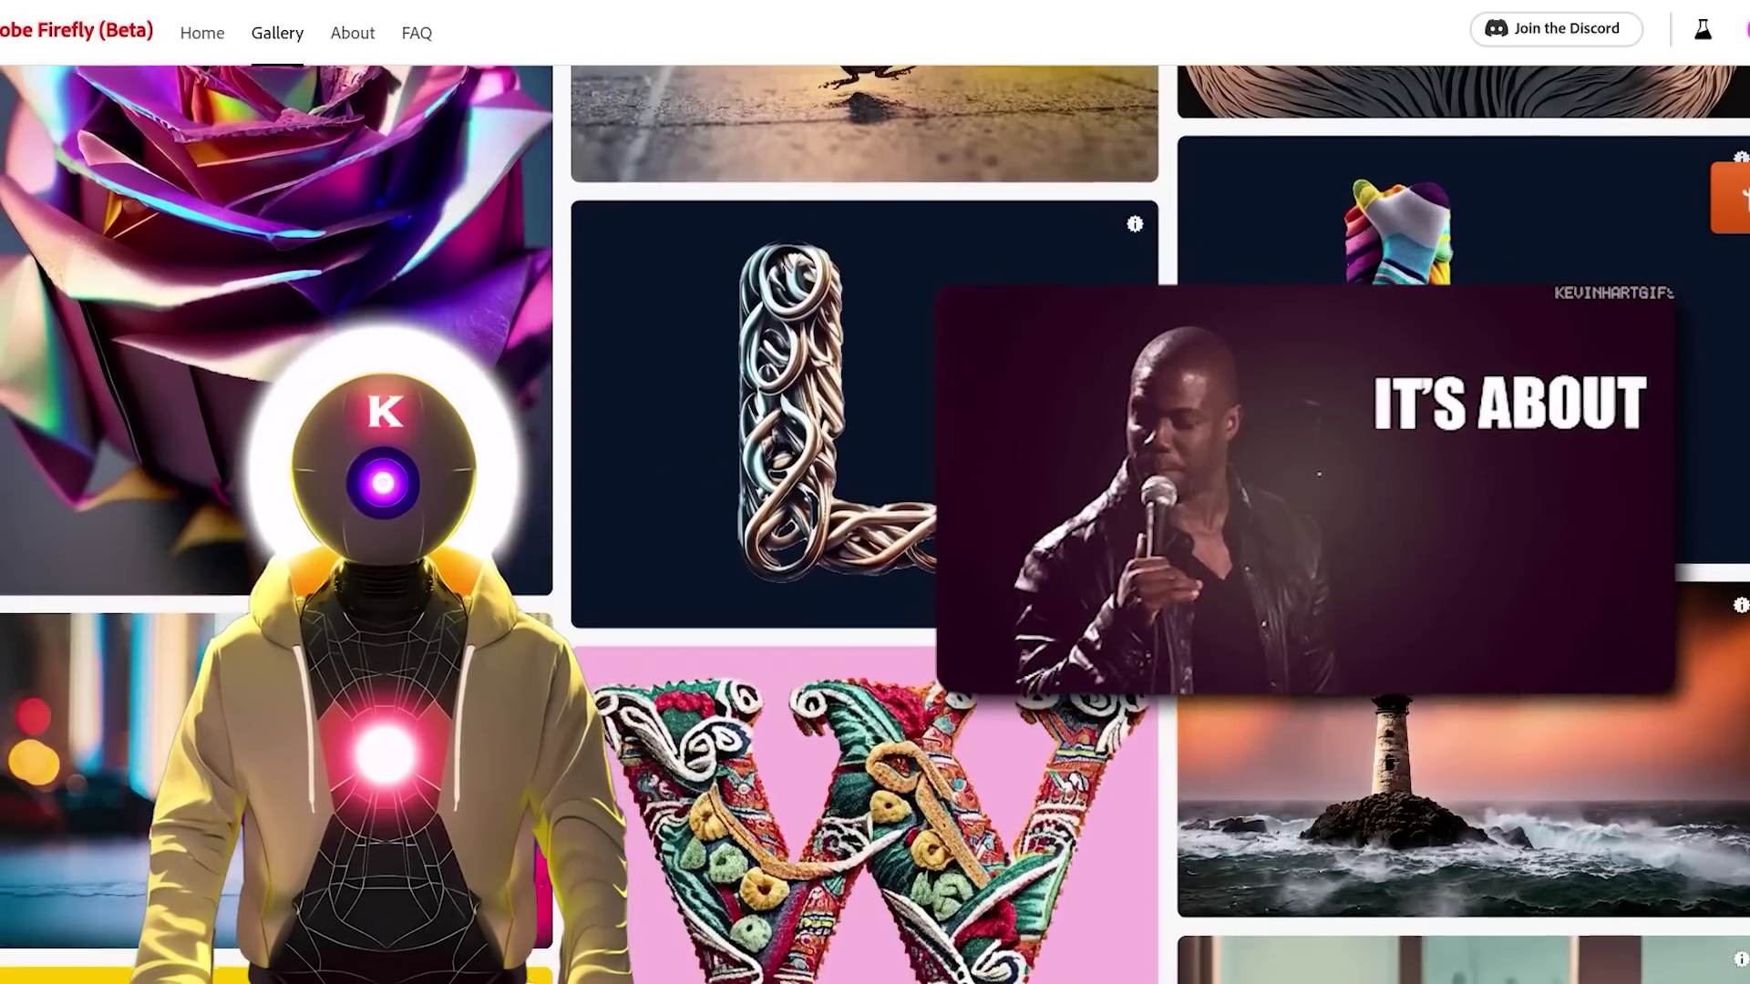
{"action": "scroll", "coordinate": [875, 525], "scroll_direction": "down", "scroll_amount": 15}
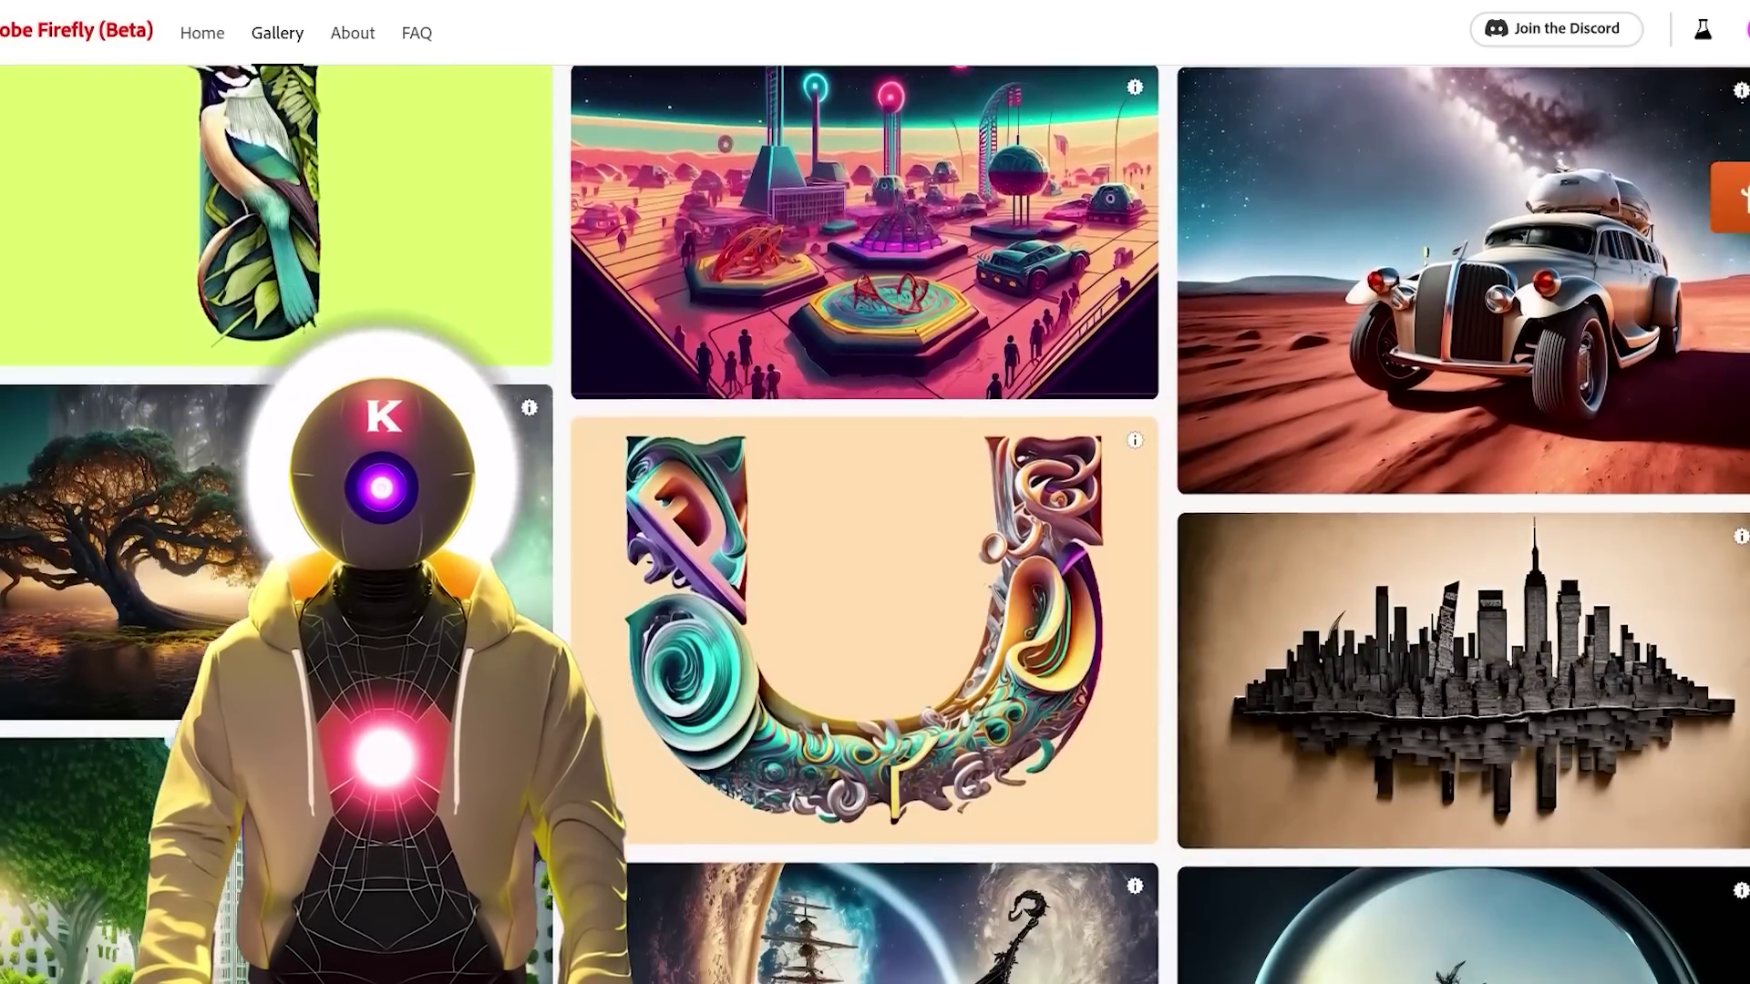
{"action": "scroll", "coordinate": [875, 525], "scroll_direction": "down", "scroll_amount": 20}
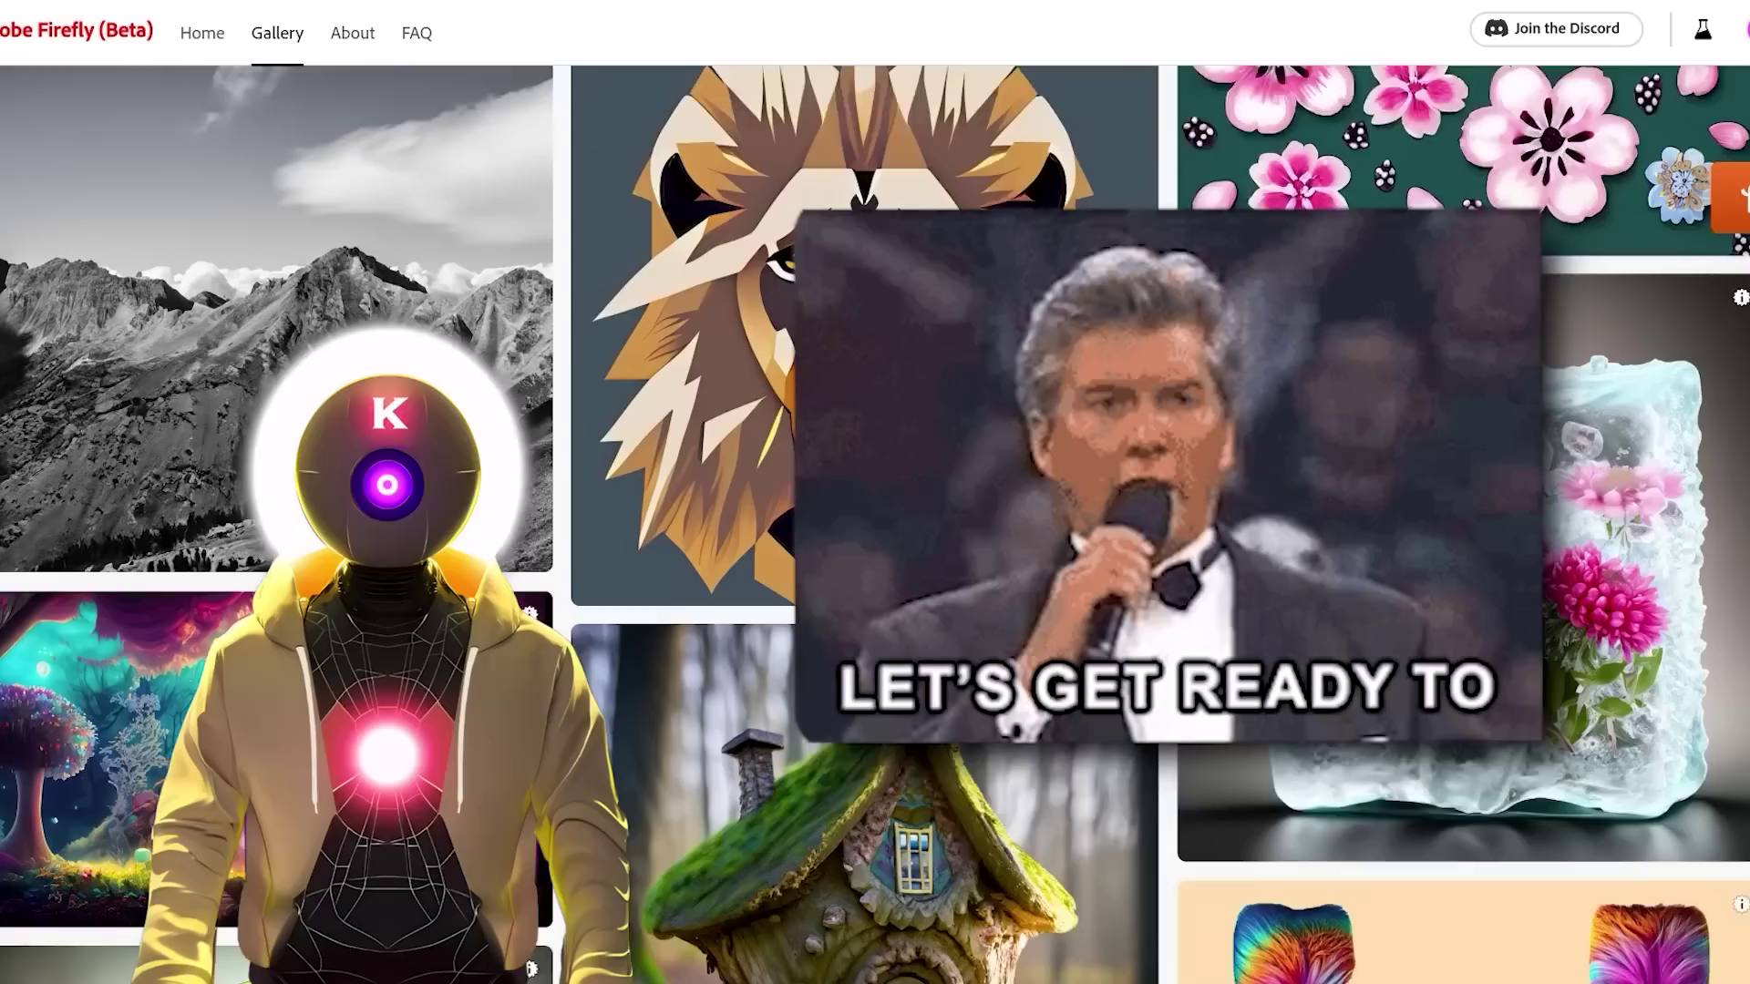
{"action": "scroll", "coordinate": [875, 525], "scroll_direction": "down", "scroll_amount": 15}
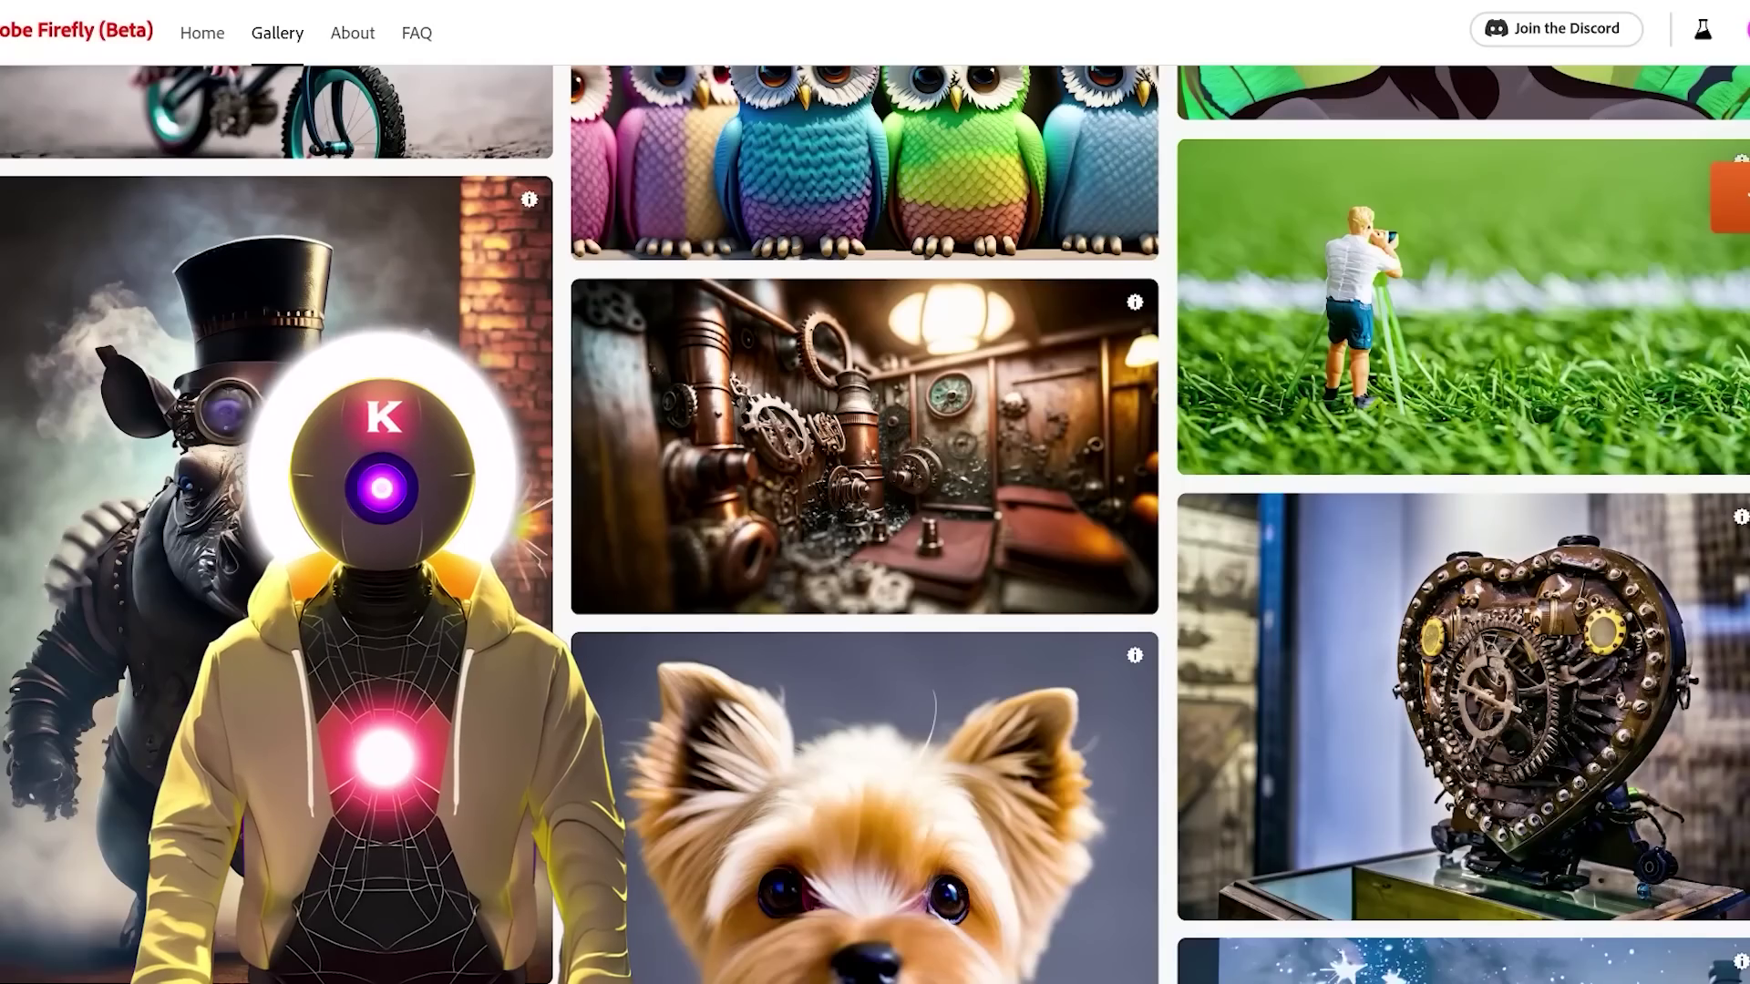
{"action": "scroll", "coordinate": [875, 525], "scroll_direction": "down", "scroll_amount": 7}
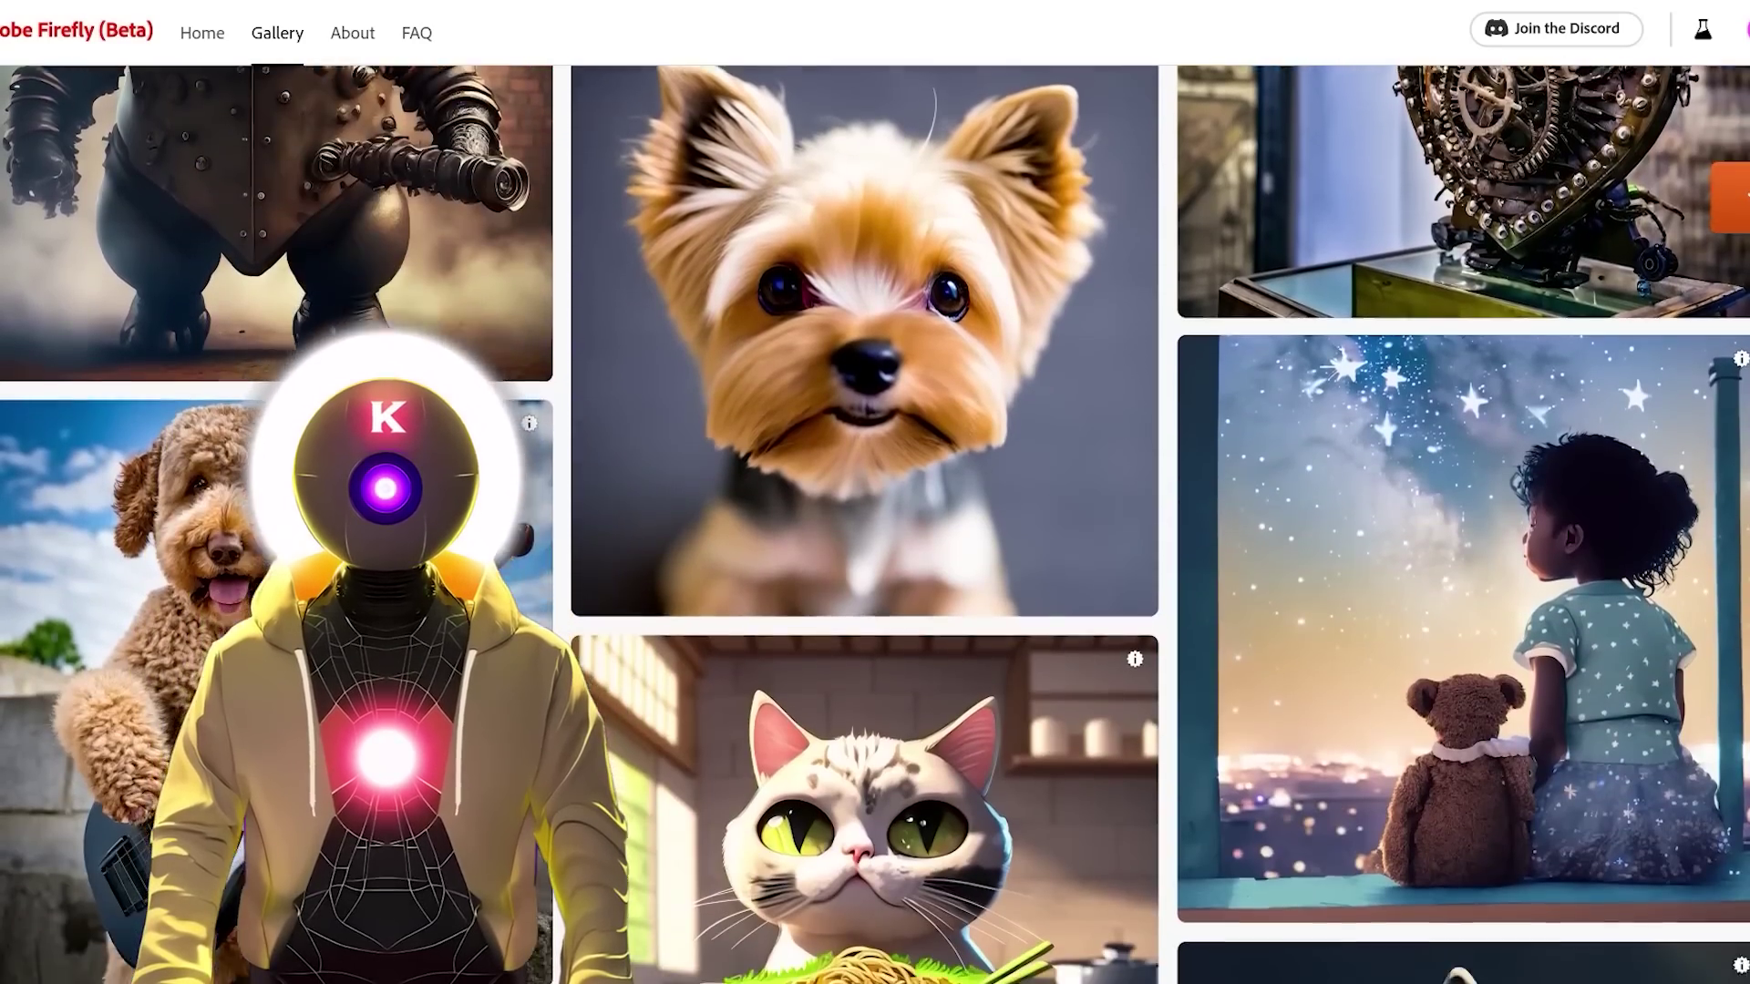
{"action": "scroll", "coordinate": [875, 525], "scroll_direction": "down", "scroll_amount": 12}
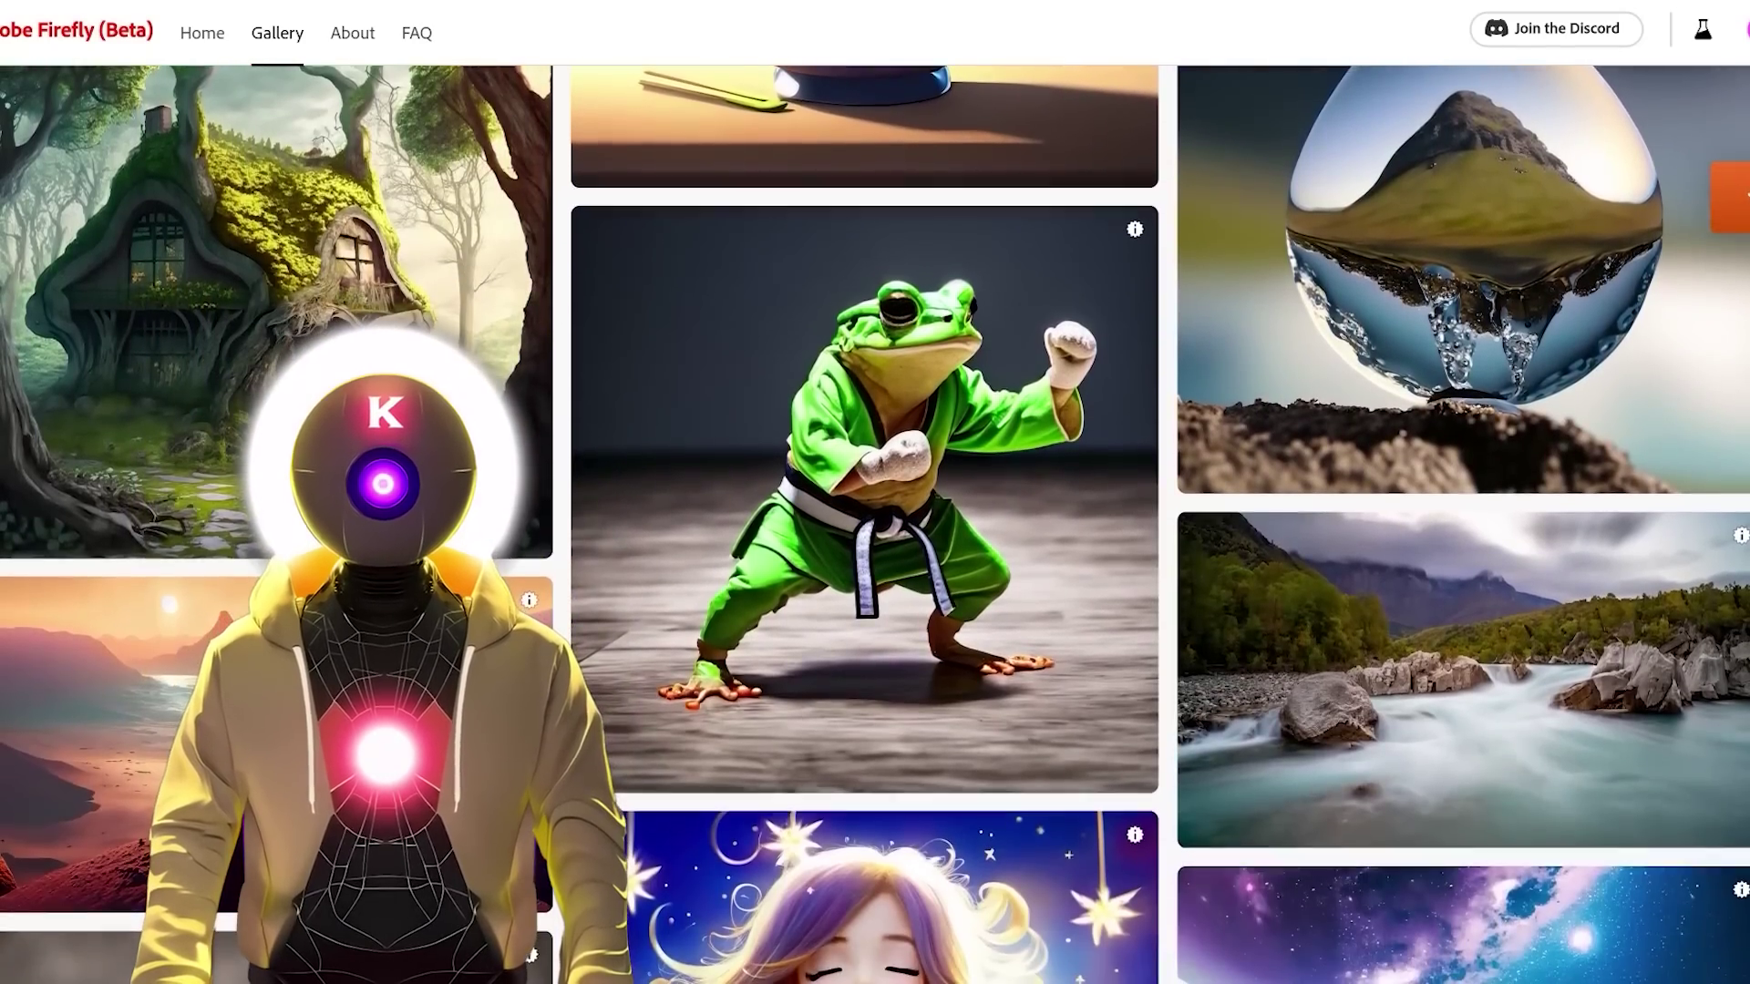
{"action": "scroll", "coordinate": [875, 525], "scroll_direction": "down", "scroll_amount": 10}
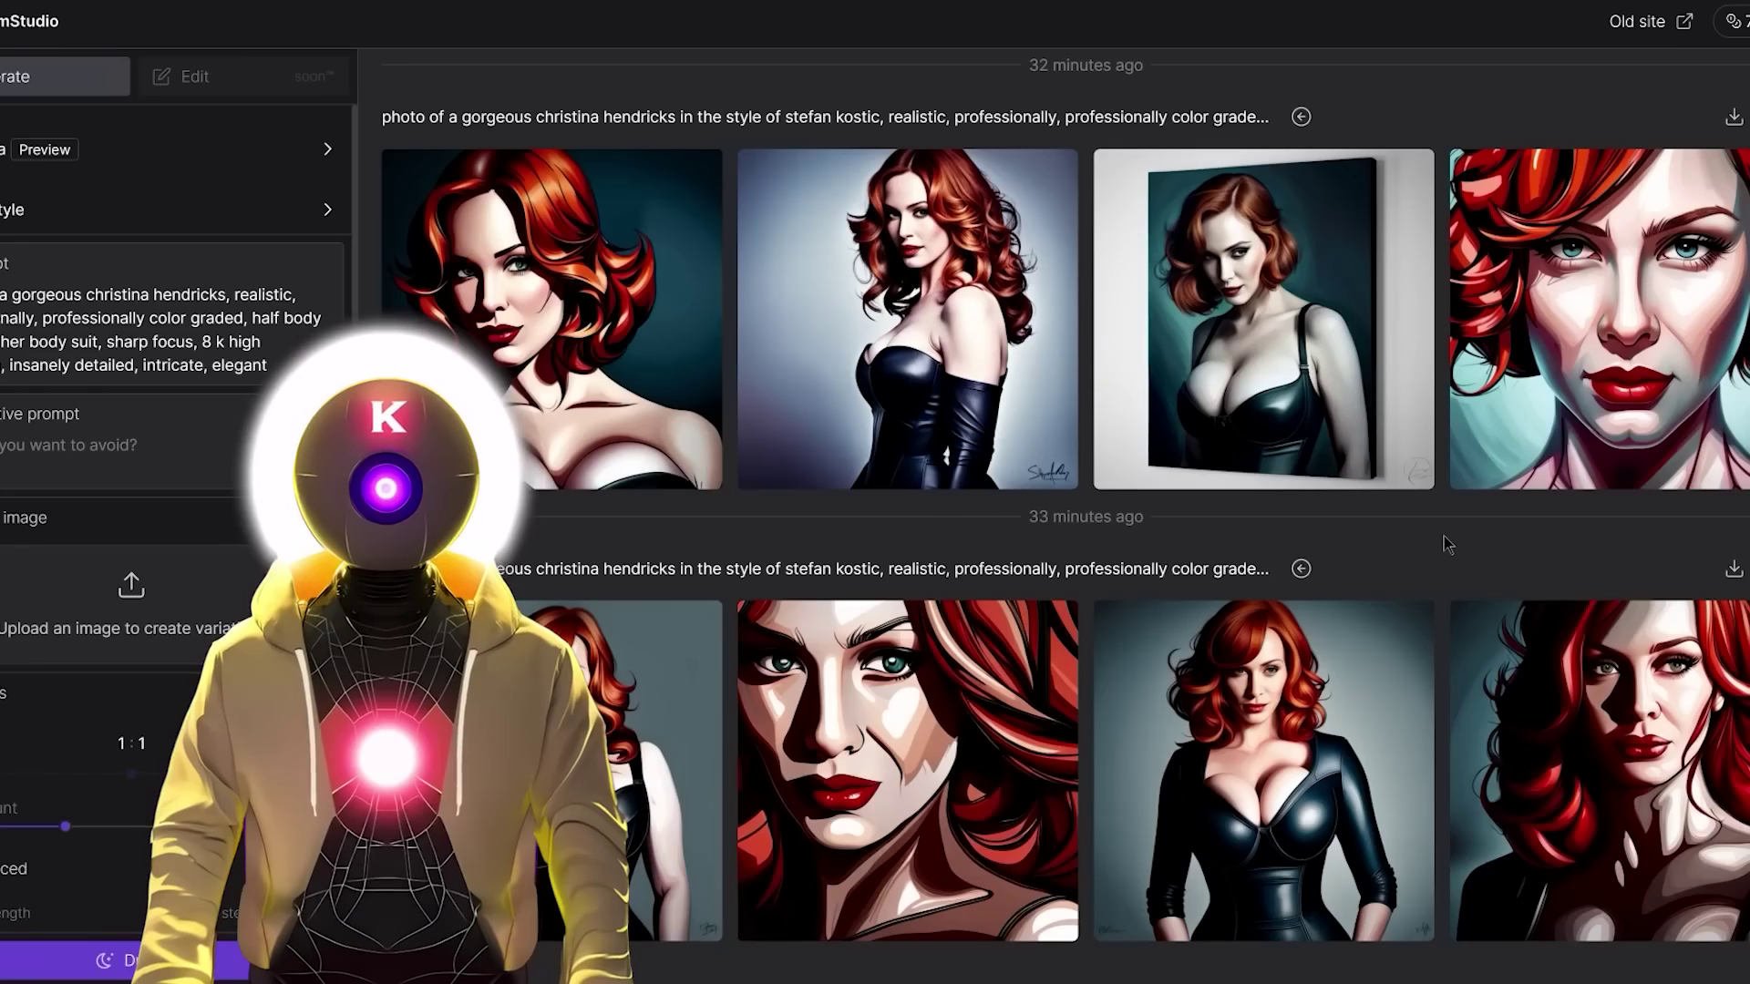
Look over the generated portraits in DreamStudio, and return to the Adobe Firefly gallery for comparison.
{"action": "scroll", "coordinate": [1444, 545], "scroll_direction": "up", "scroll_amount": 10}
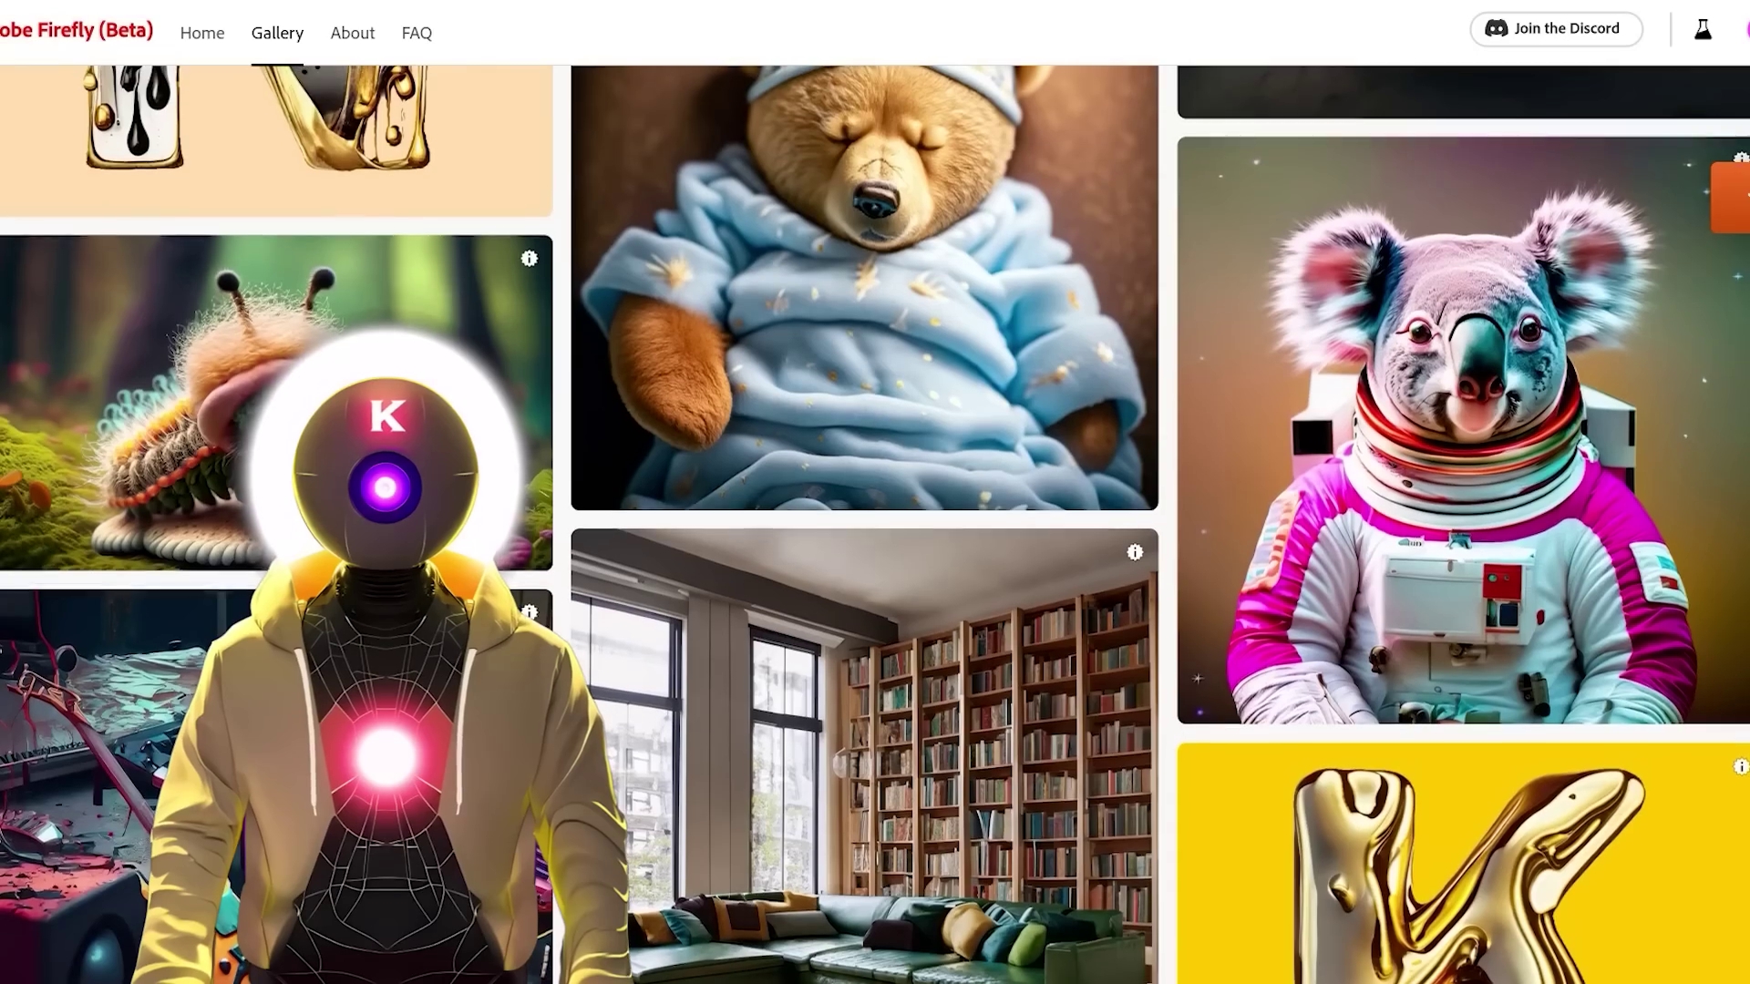
{"action": "scroll", "coordinate": [875, 525], "scroll_direction": "down", "scroll_amount": 5}
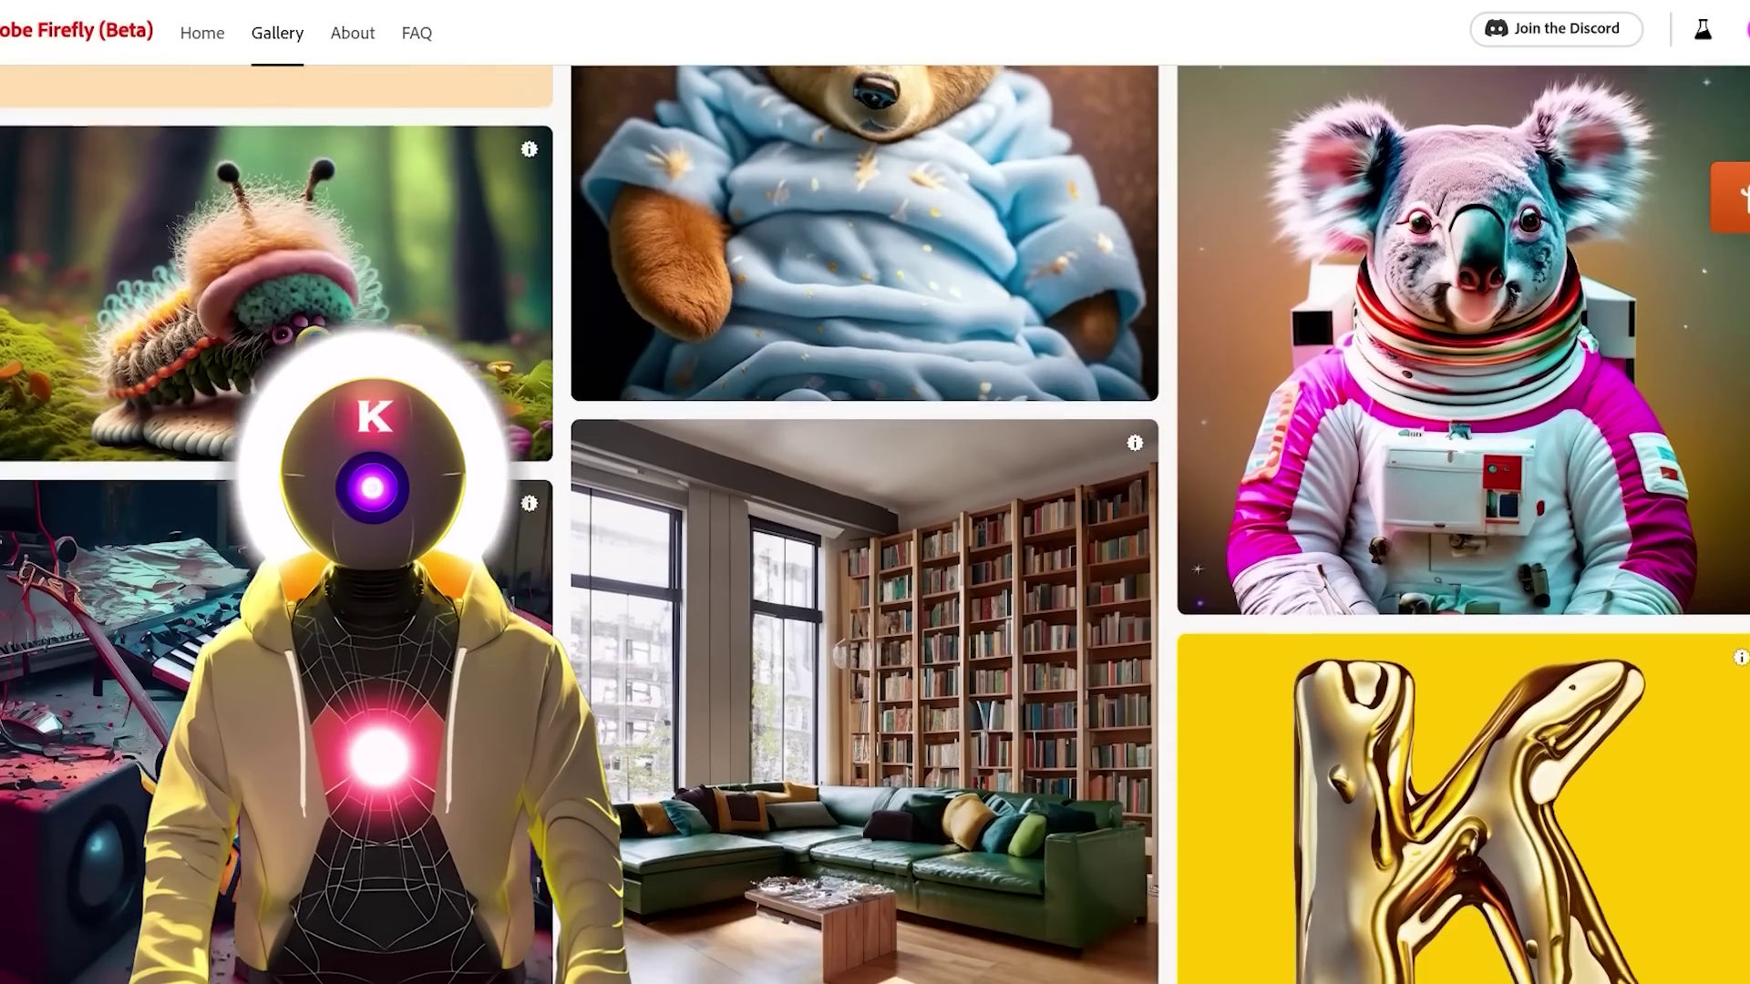
{"action": "scroll", "coordinate": [875, 525], "scroll_direction": "down", "scroll_amount": 8}
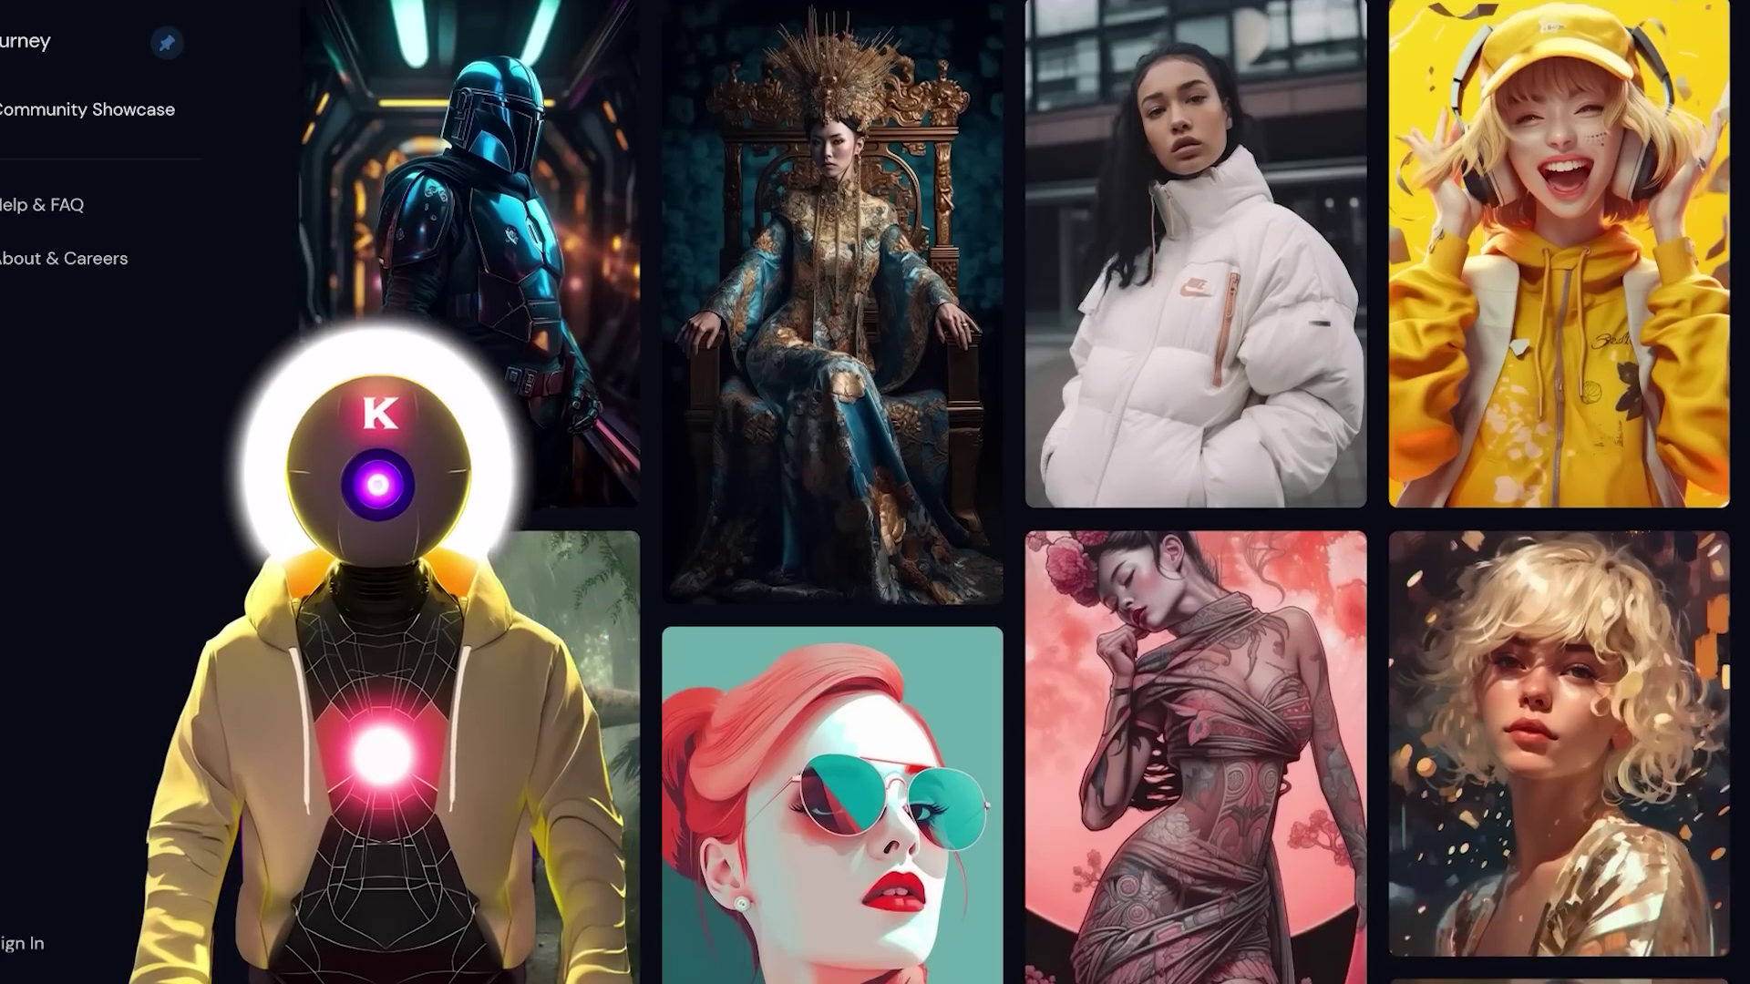
Switch to Midjourney's Community Showcase and examine its AI-generated images.
{"action": "scroll", "coordinate": [1014, 492], "scroll_direction": "down", "scroll_amount": 12}
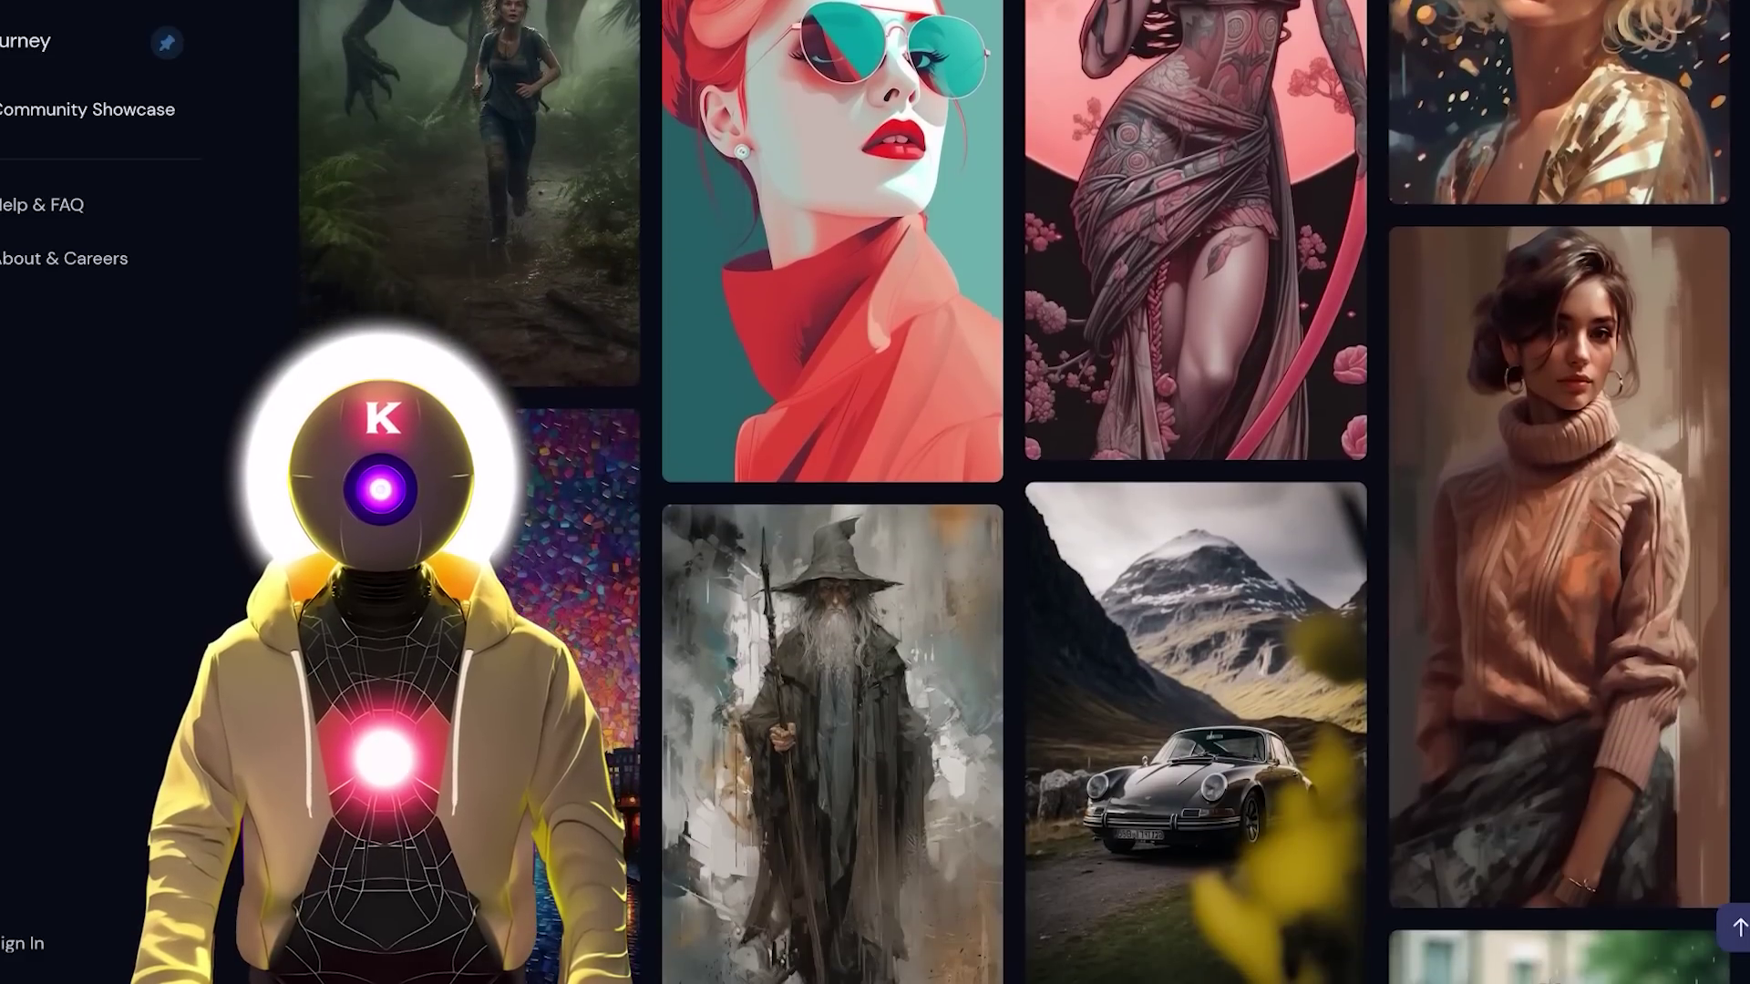
{"action": "scroll", "coordinate": [1015, 493], "scroll_direction": "down", "scroll_amount": 13}
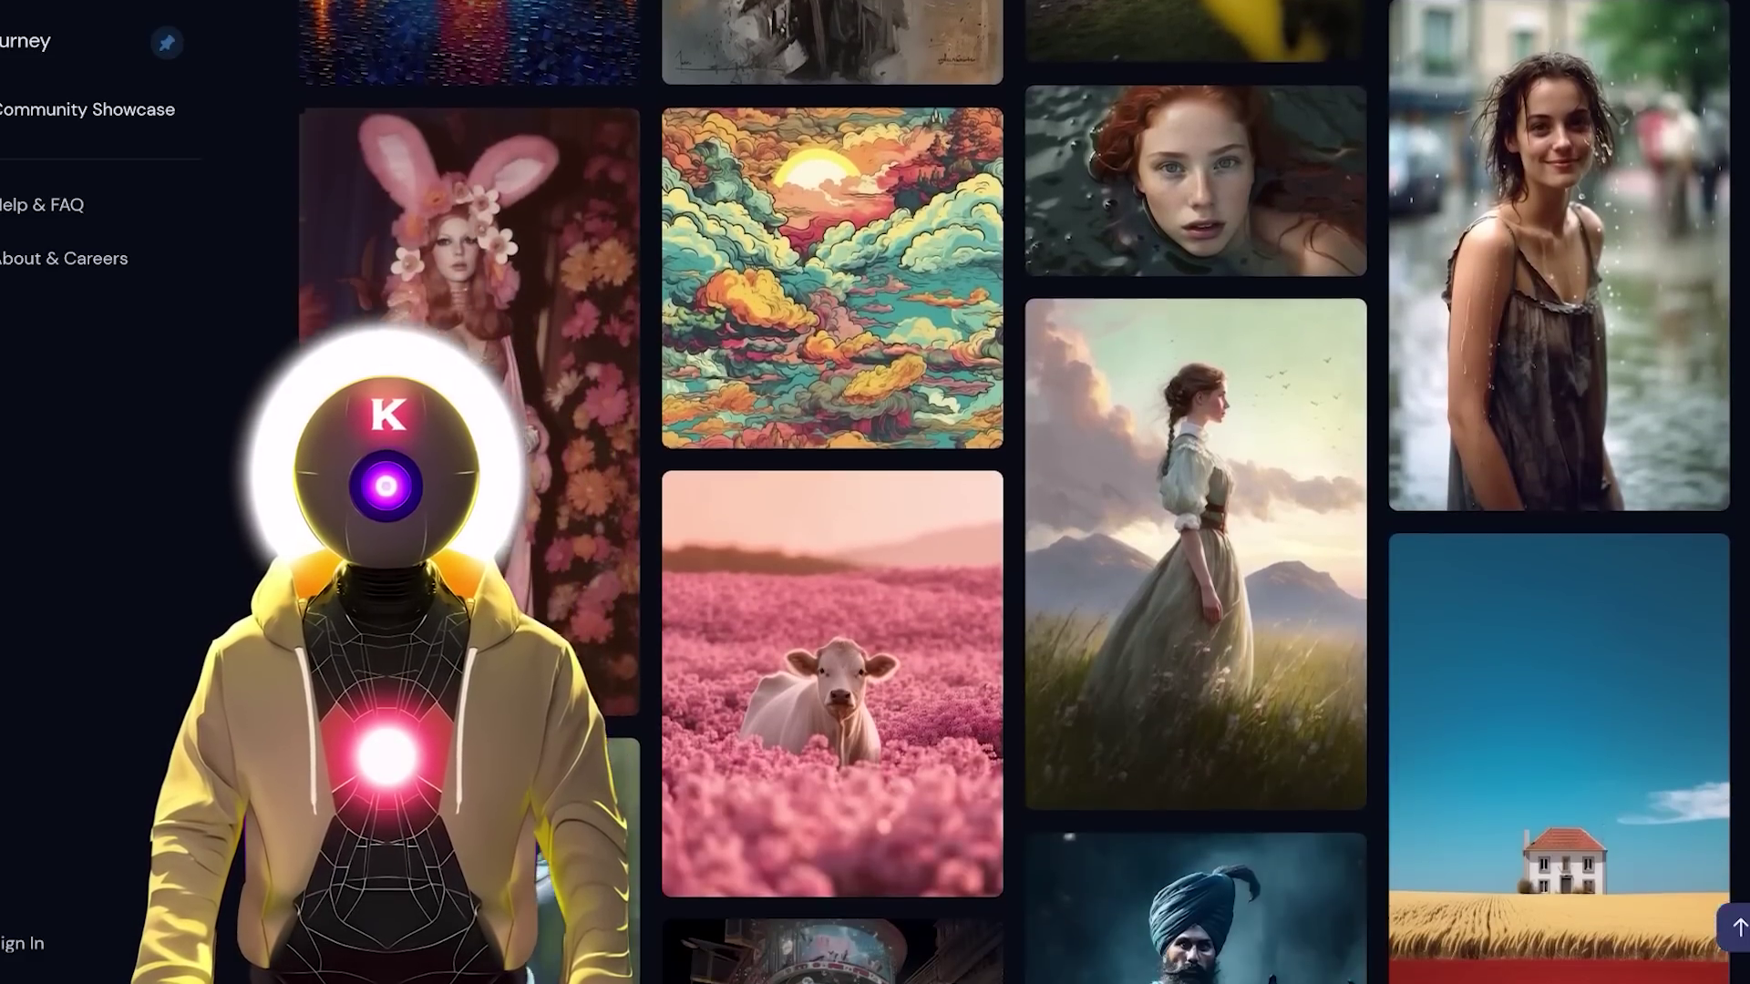
{"action": "scroll", "coordinate": [1015, 492], "scroll_direction": "down", "scroll_amount": 12}
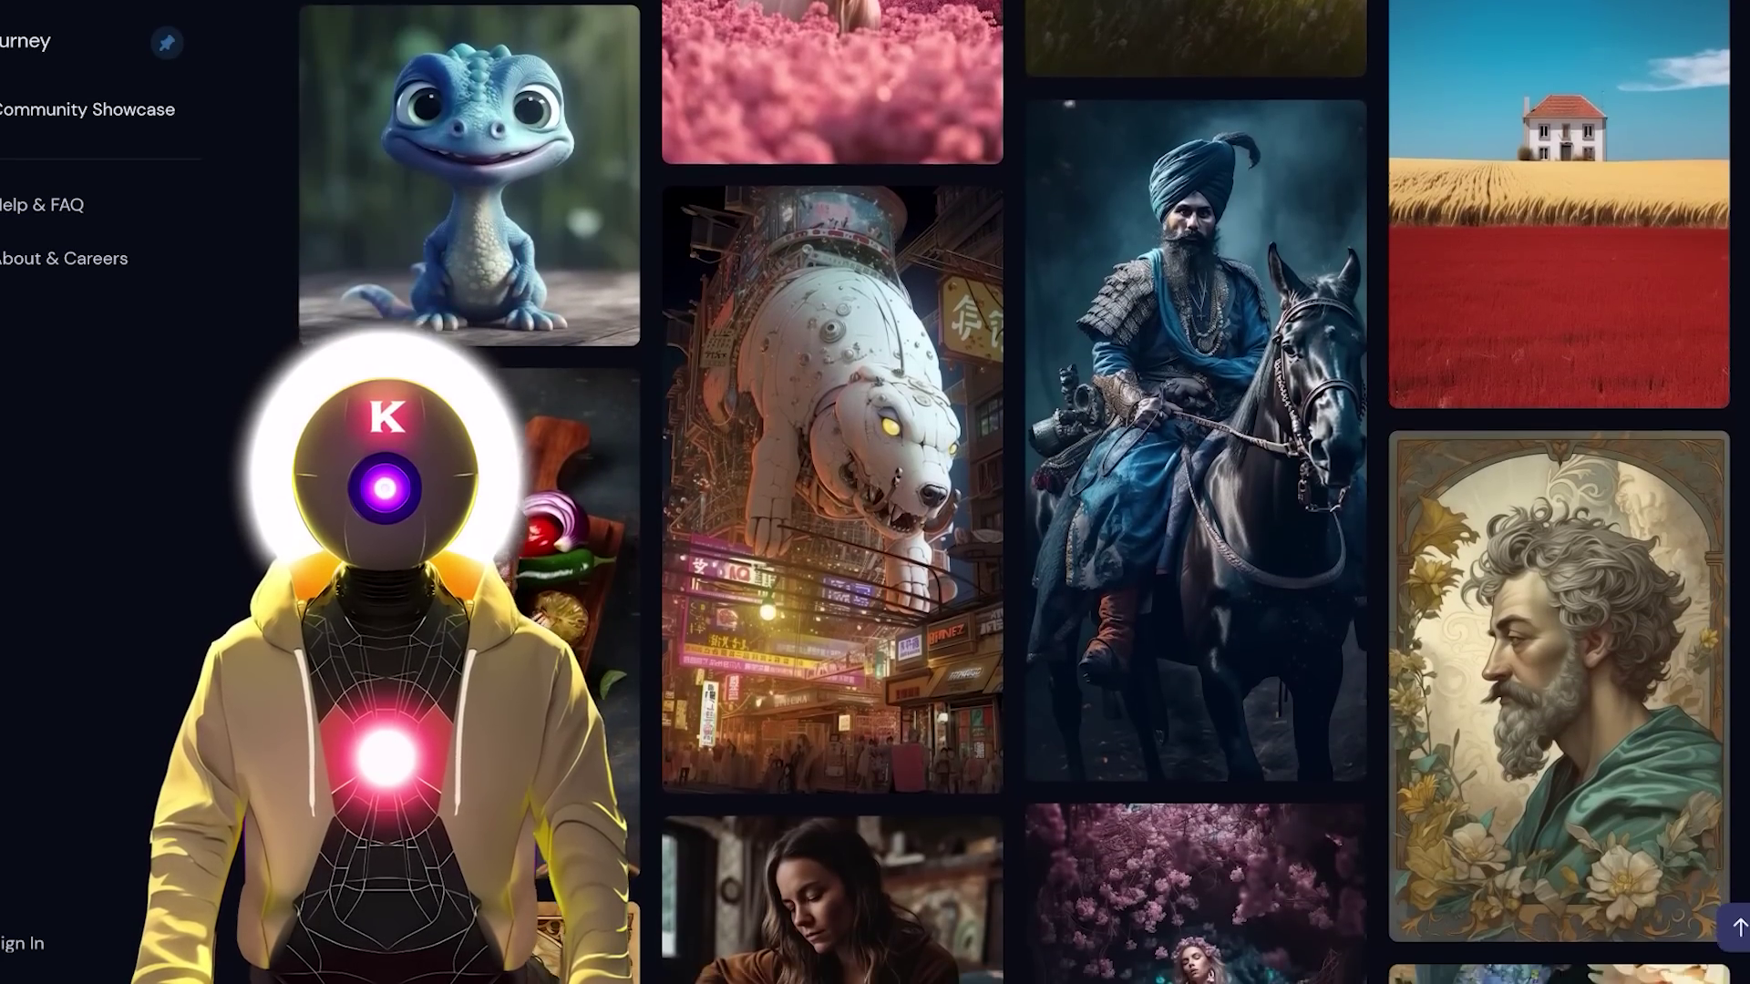
{"action": "scroll", "coordinate": [1014, 492], "scroll_direction": "down", "scroll_amount": 7}
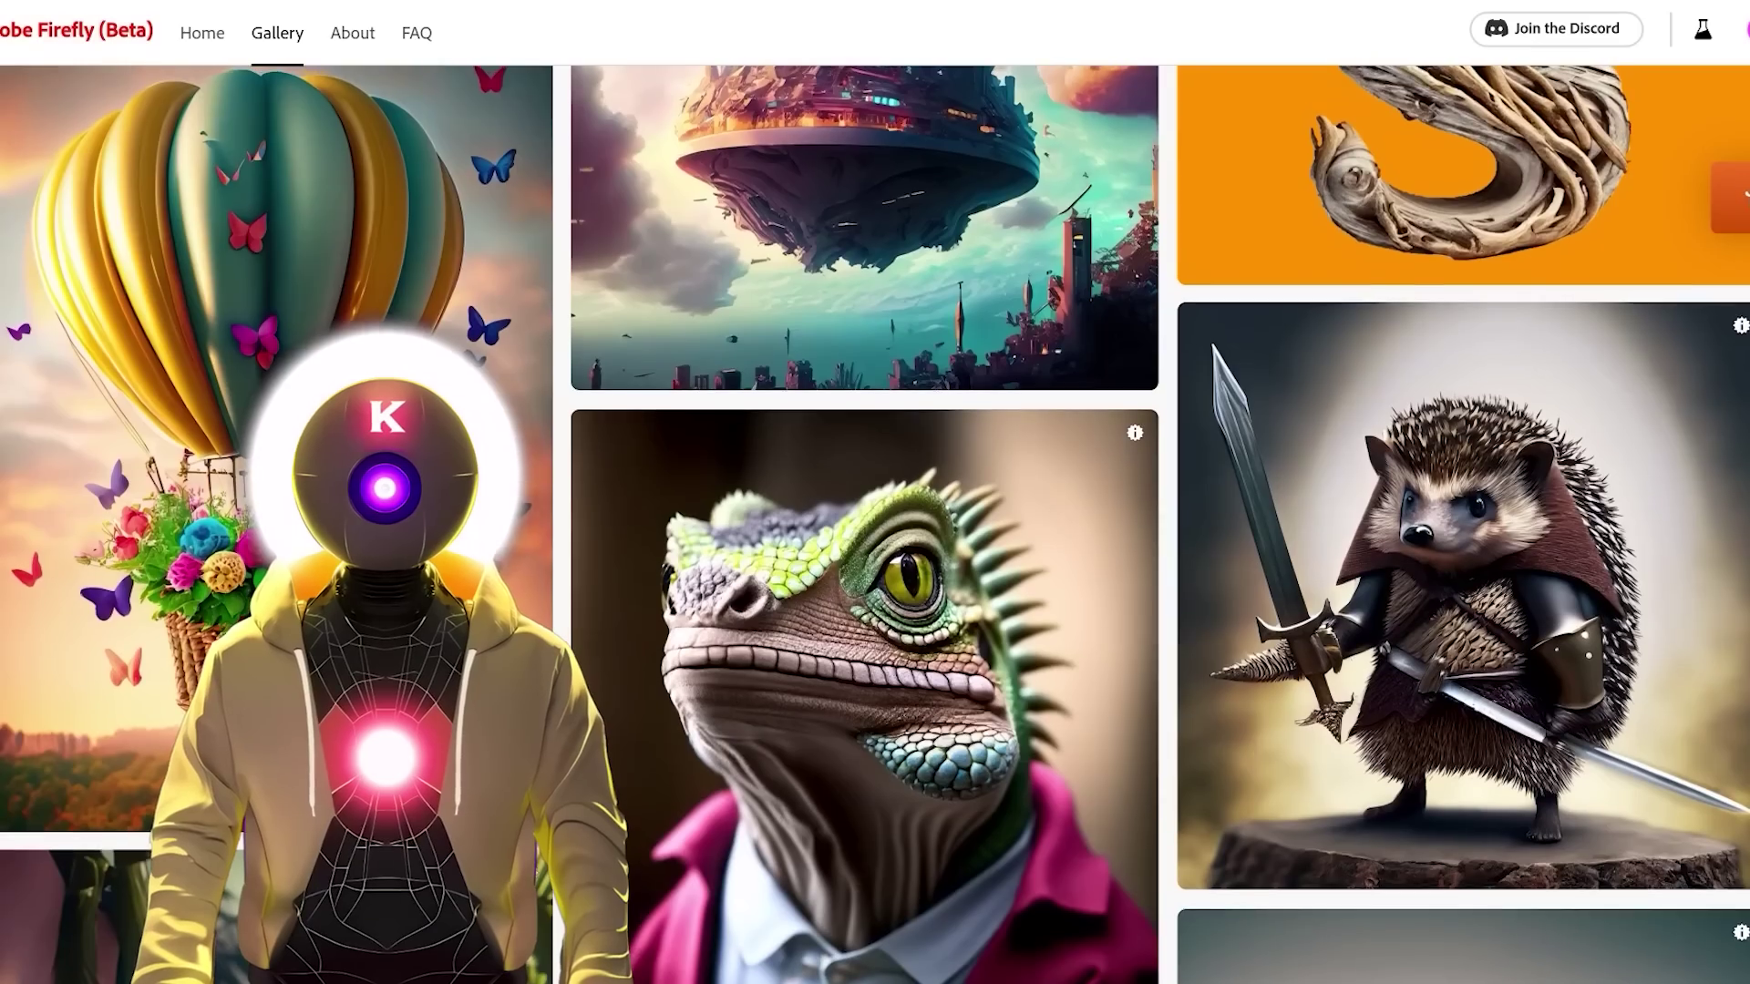
Switch back to the Adobe Firefly gallery and examine more of its animal, lettering and scenery examples.
{"action": "scroll", "coordinate": [875, 510], "scroll_direction": "down", "scroll_amount": 4}
{"action": "scroll", "coordinate": [875, 511], "scroll_direction": "down", "scroll_amount": 15}
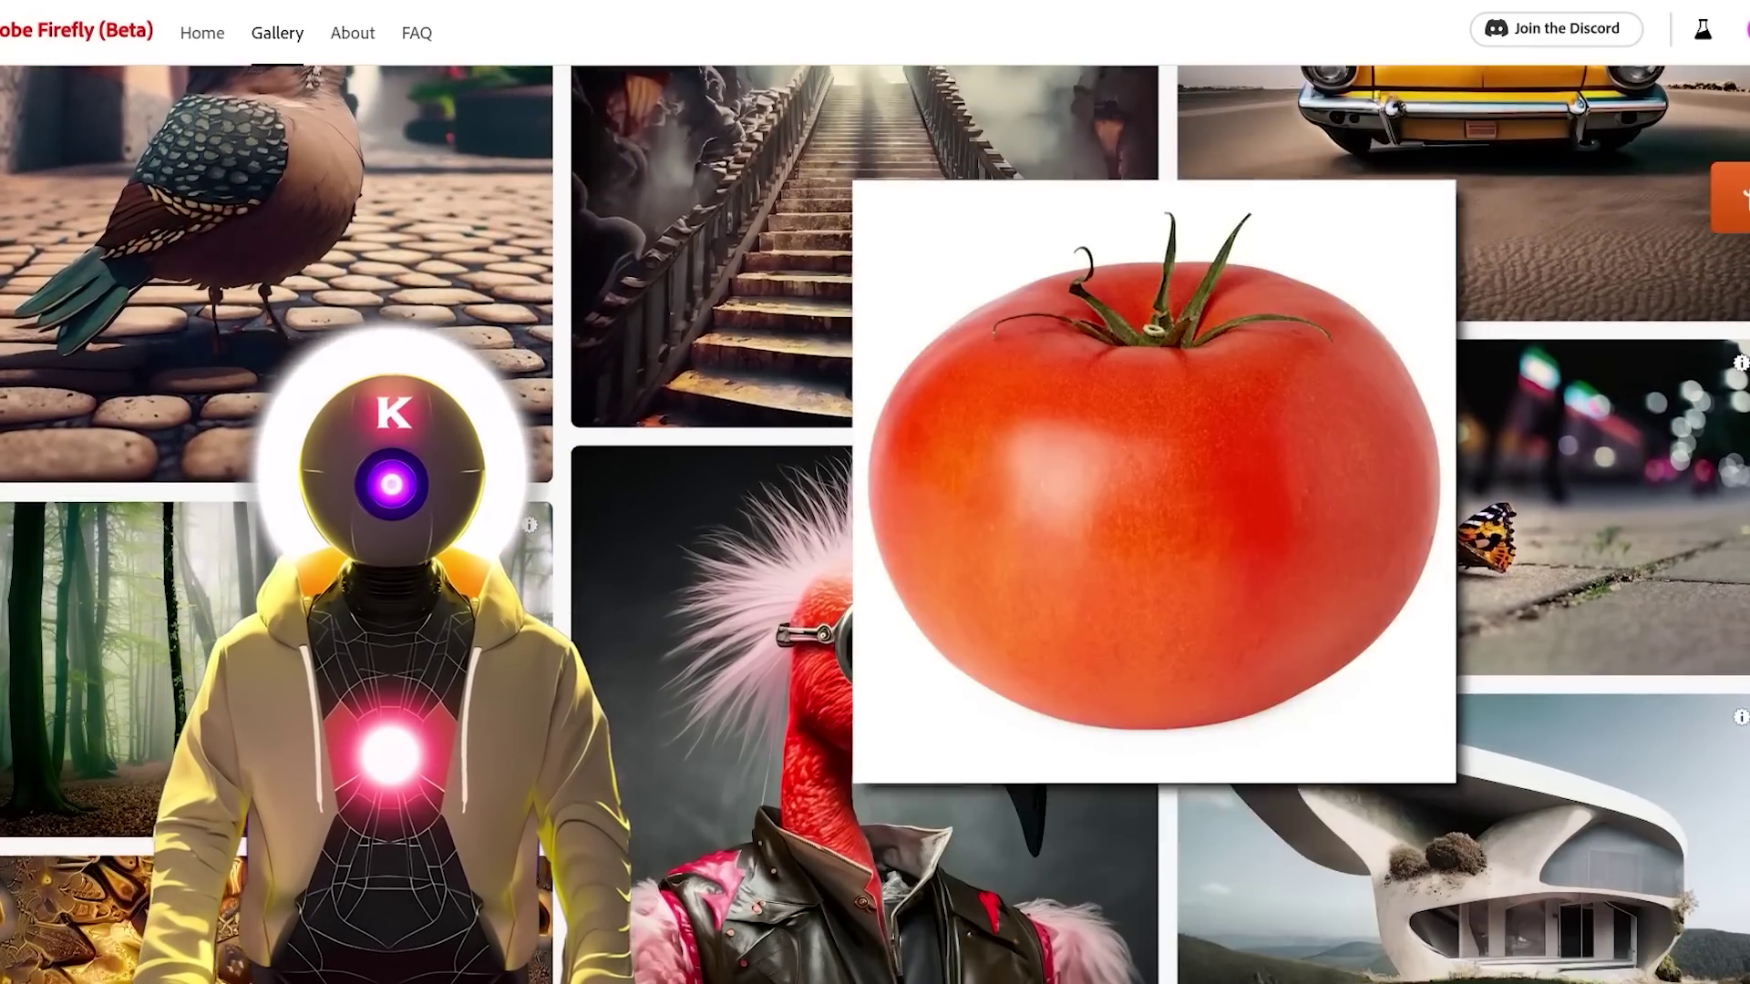
{"action": "scroll", "coordinate": [875, 511], "scroll_direction": "down", "scroll_amount": 15}
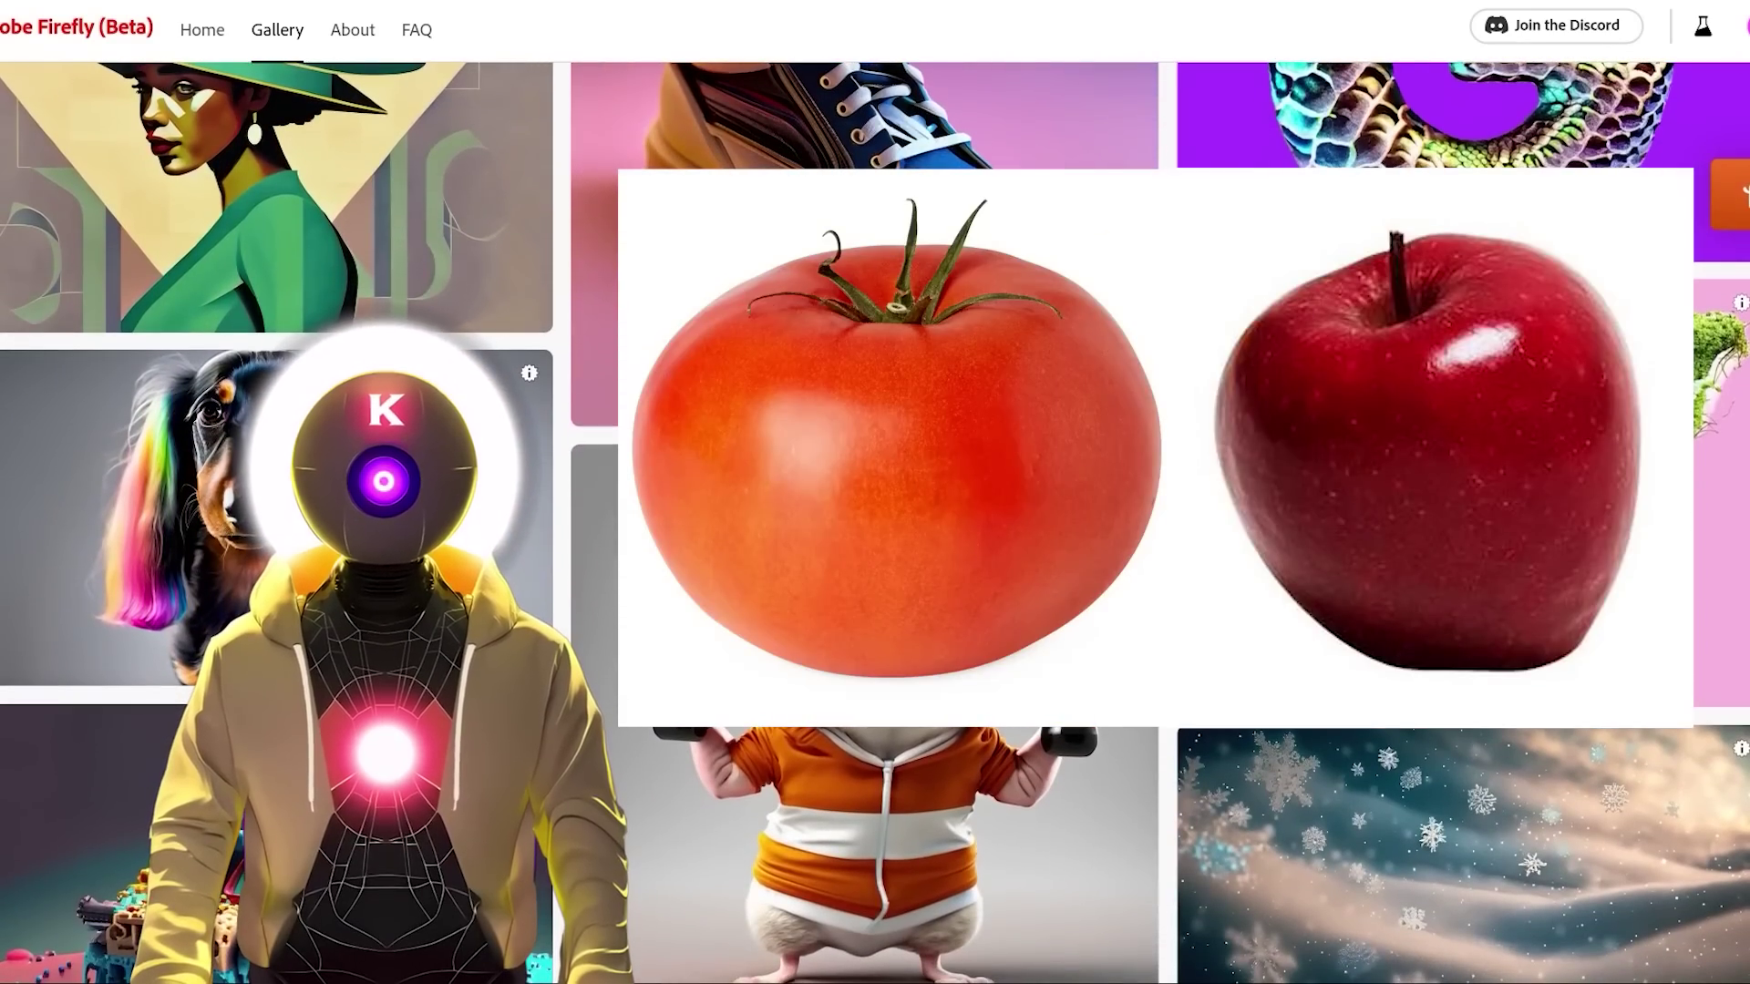
{"action": "scroll", "coordinate": [875, 511], "scroll_direction": "down", "scroll_amount": 12}
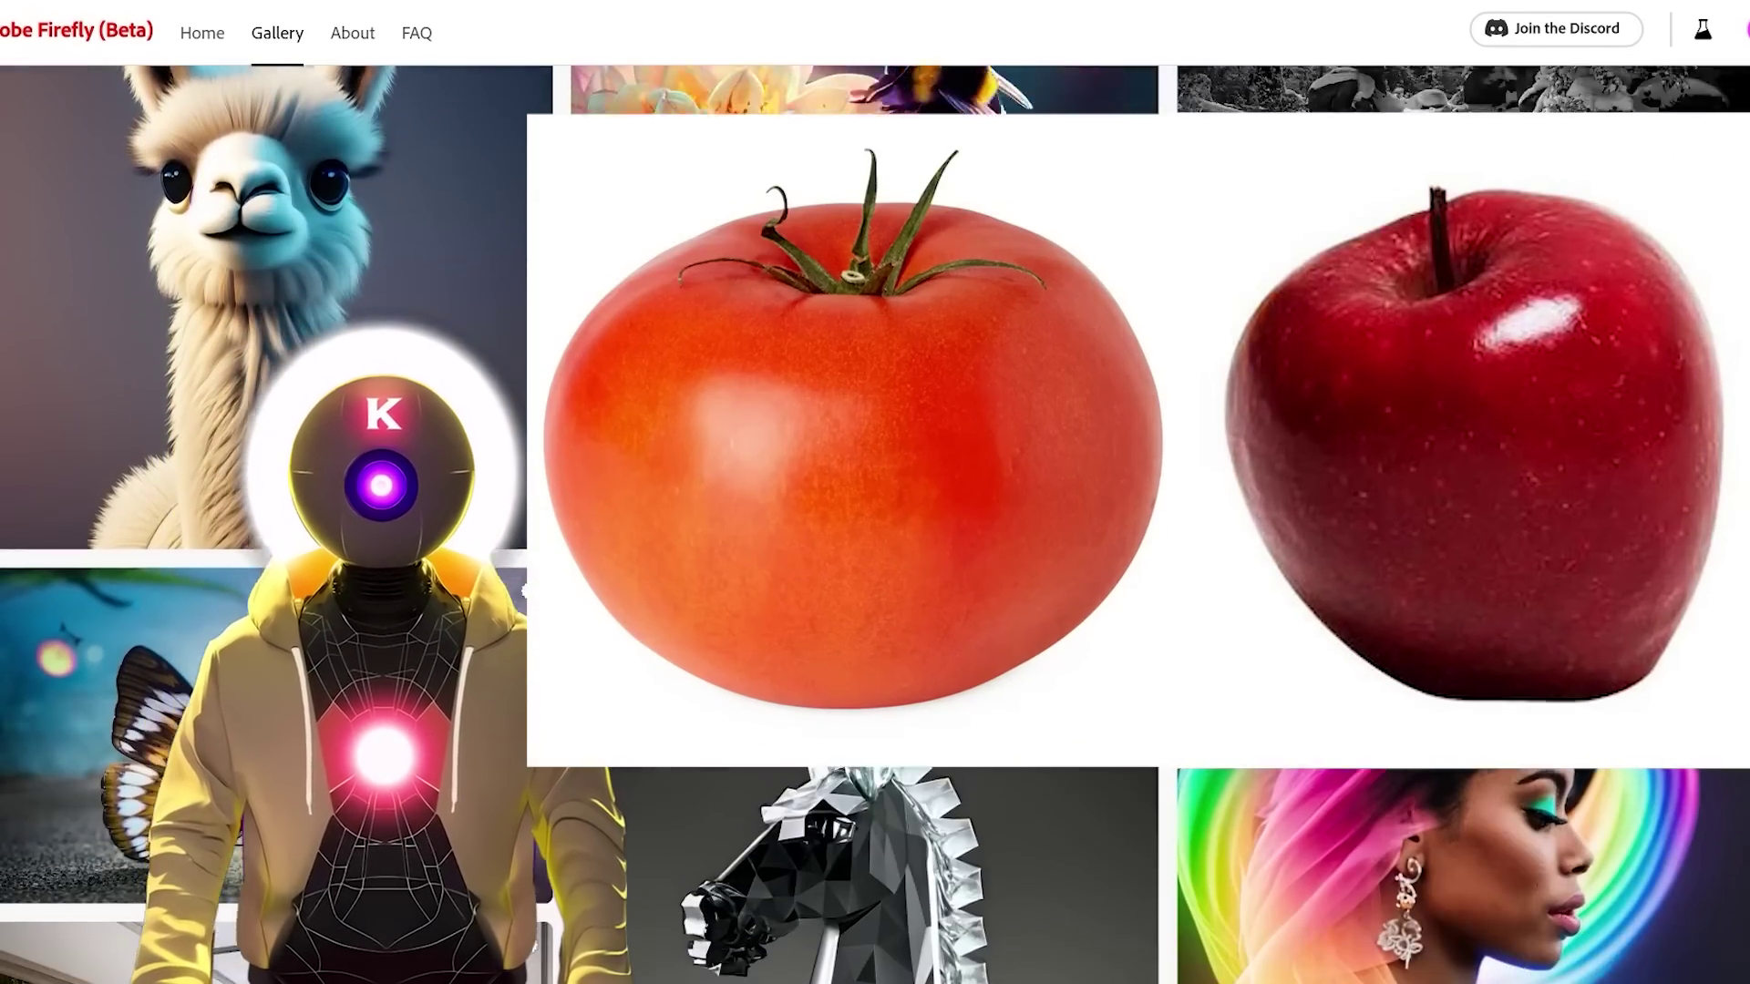
{"action": "scroll", "coordinate": [875, 511], "scroll_direction": "down", "scroll_amount": 12}
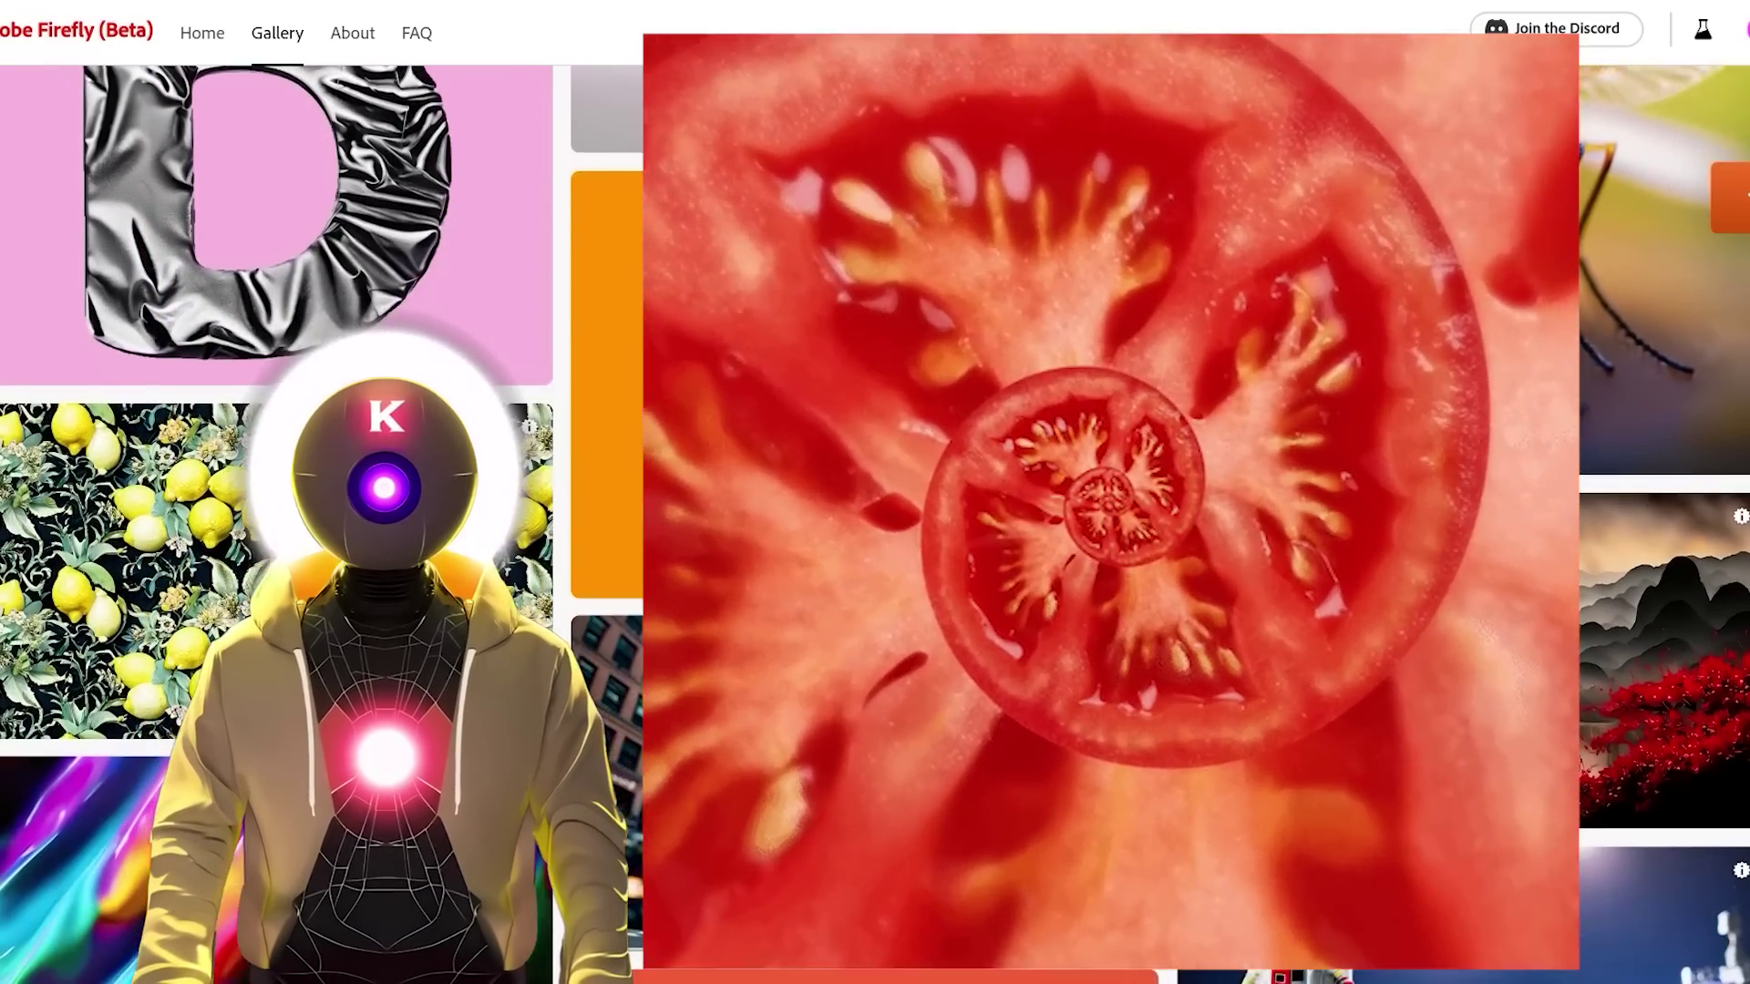
{"action": "scroll", "coordinate": [875, 511], "scroll_direction": "down", "scroll_amount": 5}
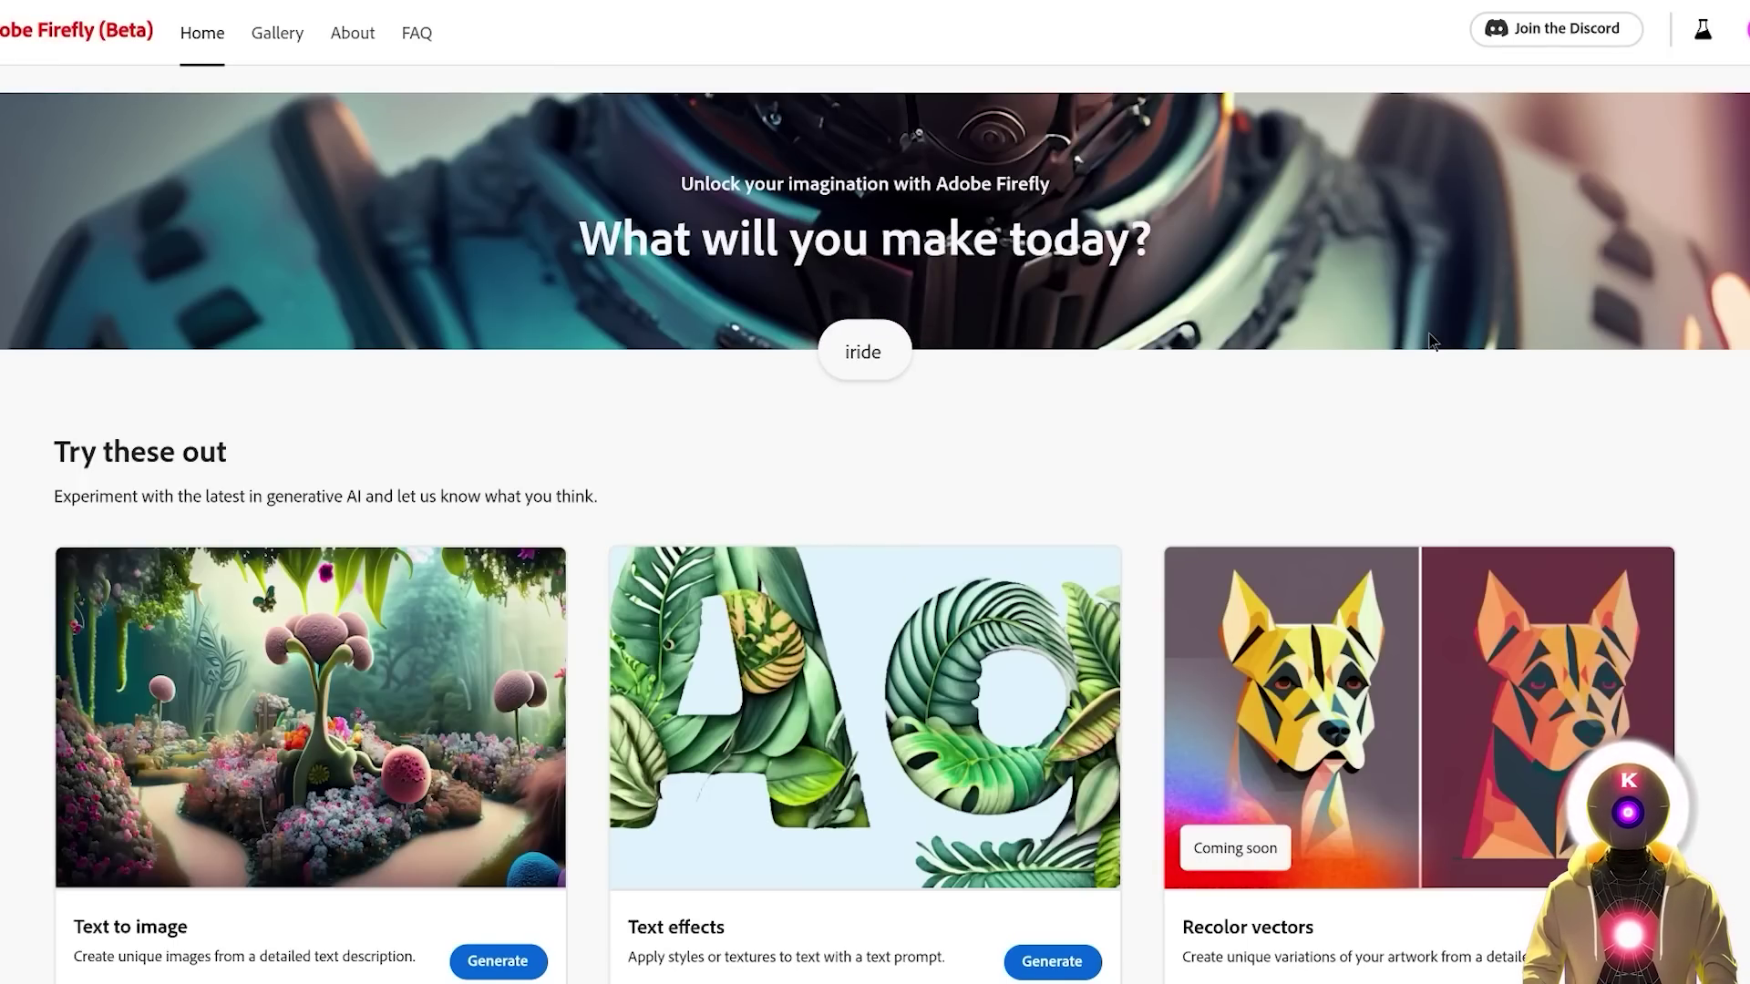
Survey the Firefly home page, covering the Try these out, Get inspired and In exploration sections.
{"action": "scroll", "coordinate": [1665, 381], "scroll_direction": "down", "scroll_amount": 3}
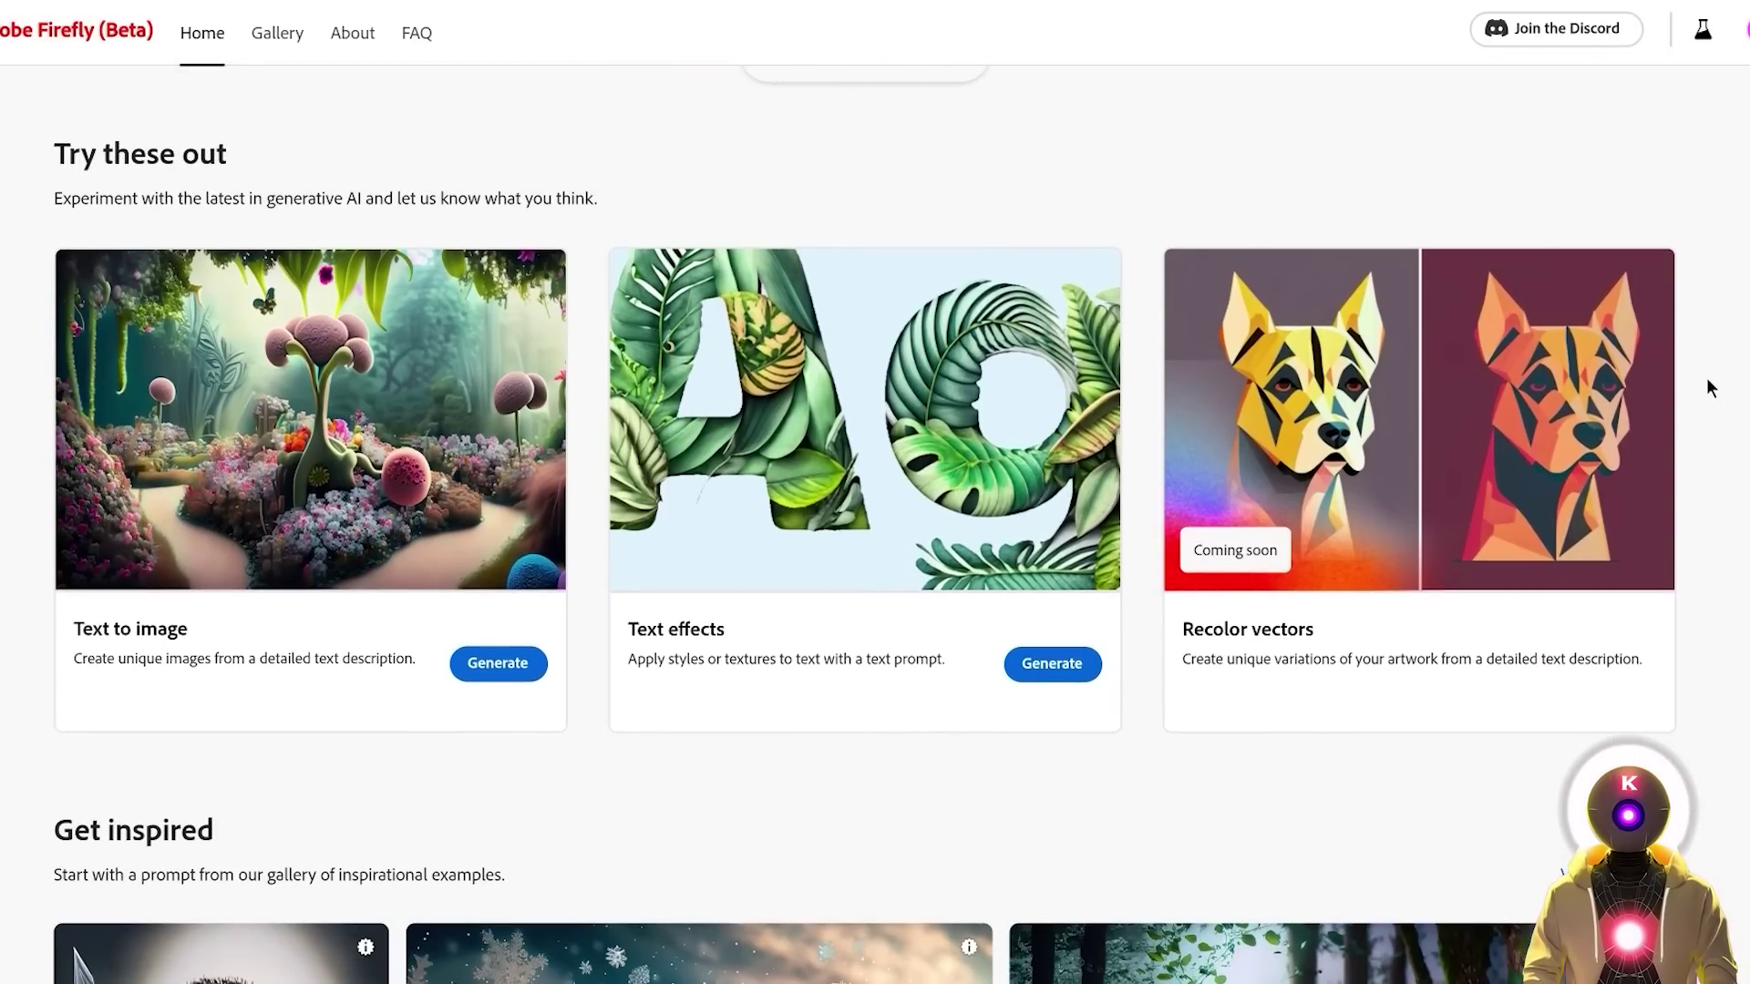
{"action": "scroll", "coordinate": [1710, 383], "scroll_direction": "down", "scroll_amount": 5}
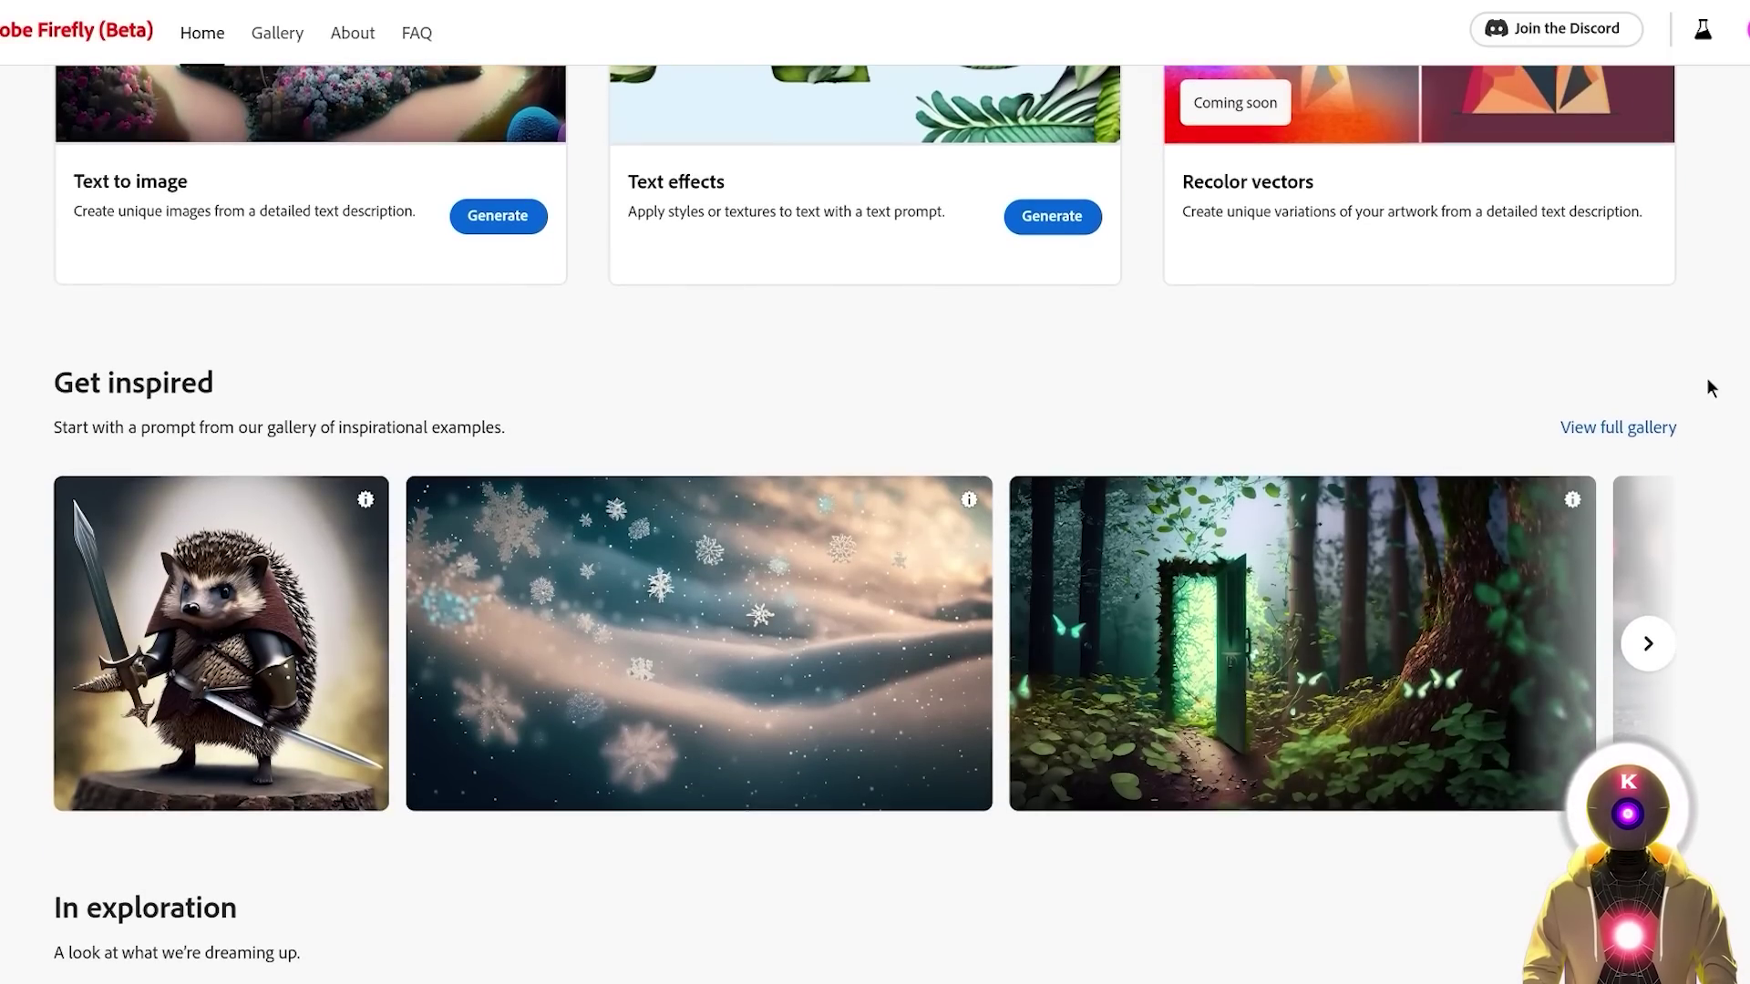
{"action": "scroll", "coordinate": [1709, 383], "scroll_direction": "down", "scroll_amount": 3}
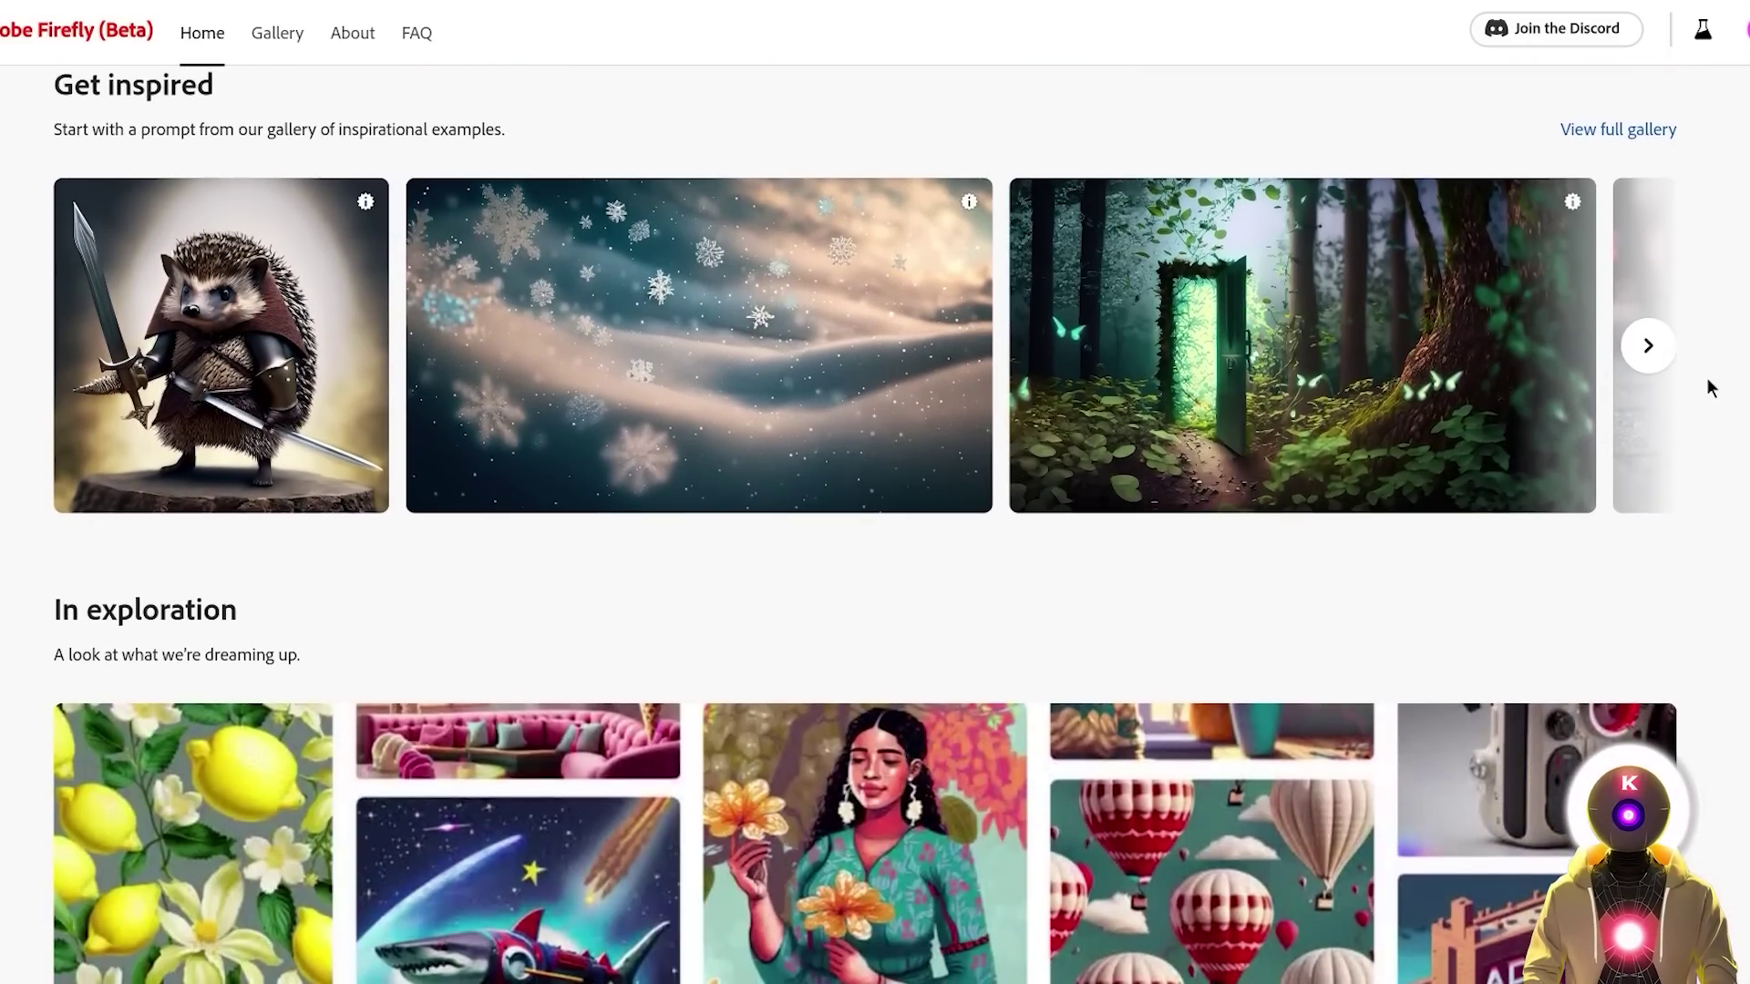
{"action": "scroll", "coordinate": [1707, 380], "scroll_direction": "down", "scroll_amount": 3}
{"action": "scroll", "coordinate": [1704, 372], "scroll_direction": "up", "scroll_amount": 6}
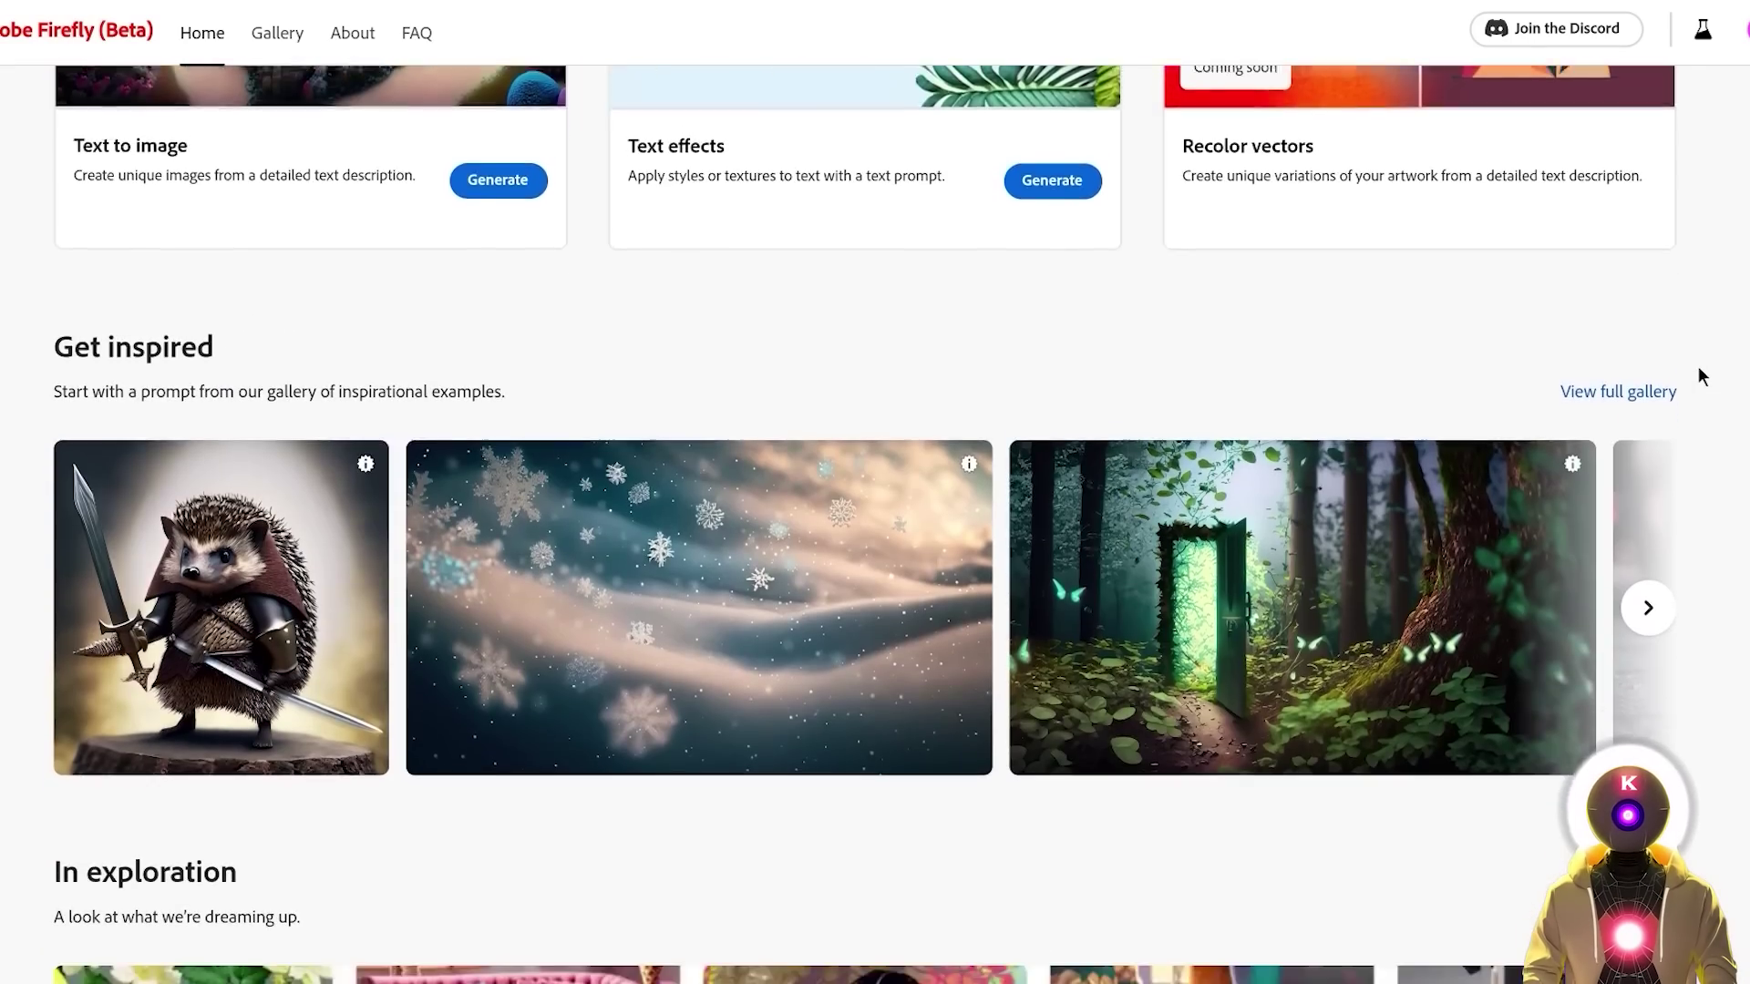
{"action": "scroll", "coordinate": [1698, 368], "scroll_direction": "down", "scroll_amount": 3}
{"action": "scroll", "coordinate": [1699, 368], "scroll_direction": "down", "scroll_amount": 8}
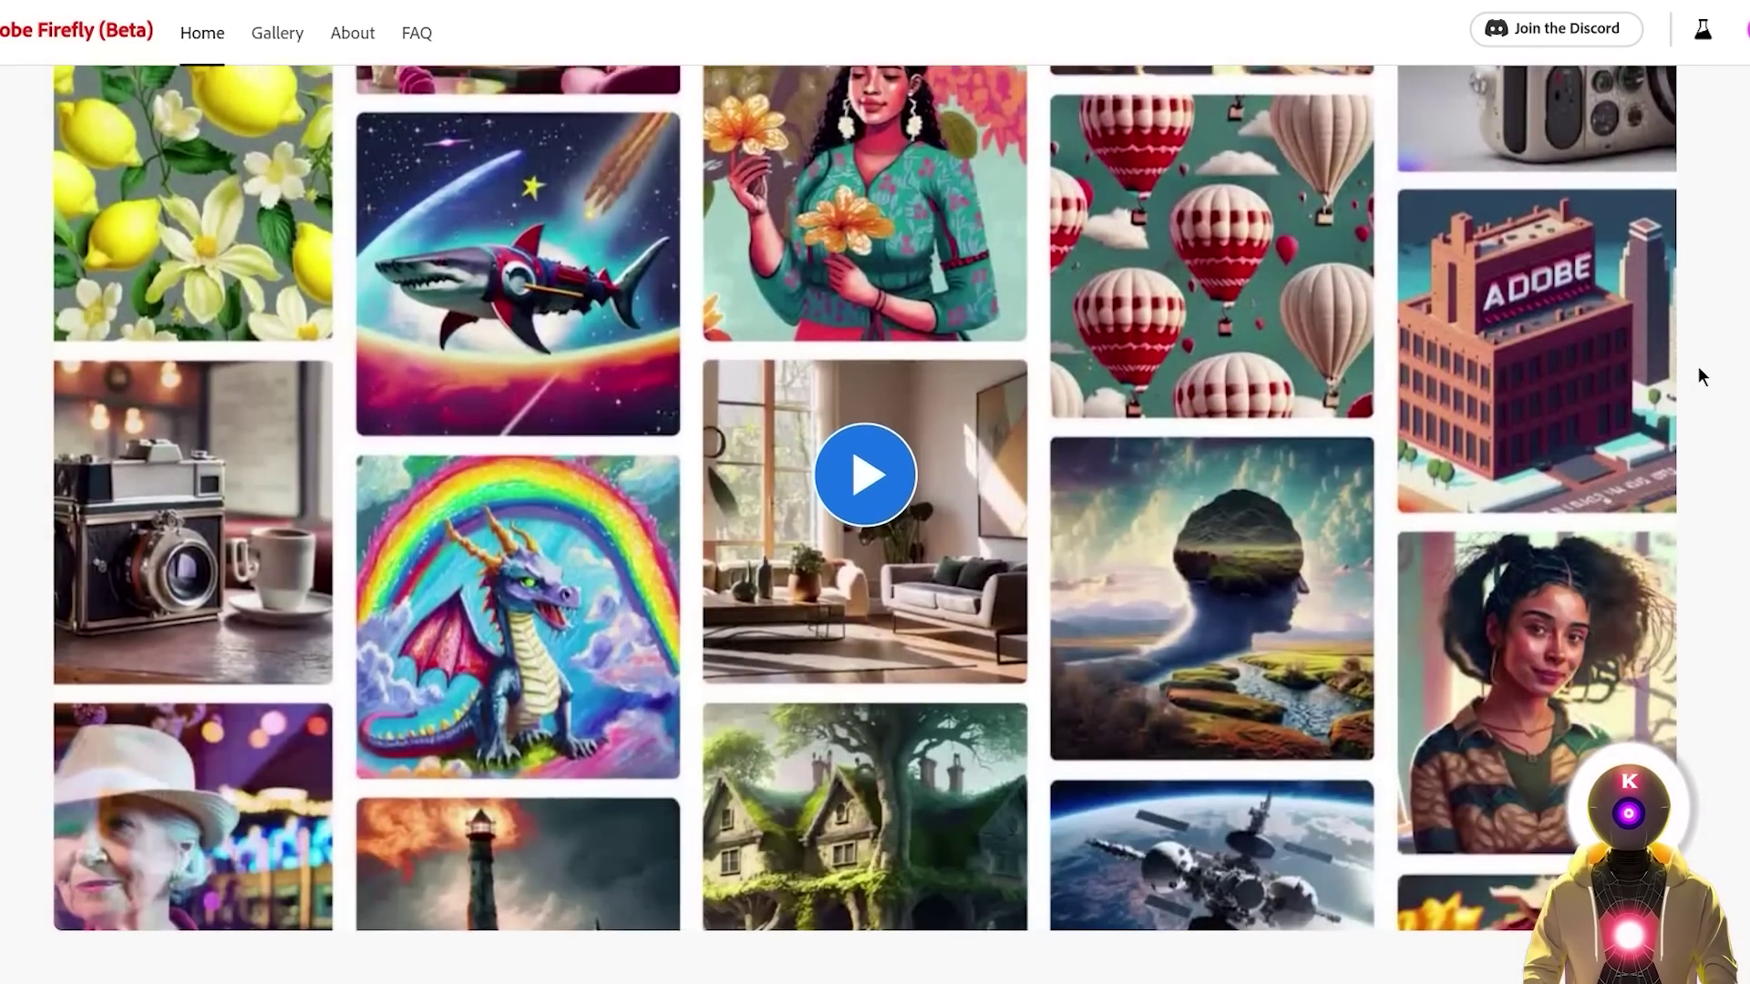
{"action": "scroll", "coordinate": [1699, 368], "scroll_direction": "down", "scroll_amount": 11}
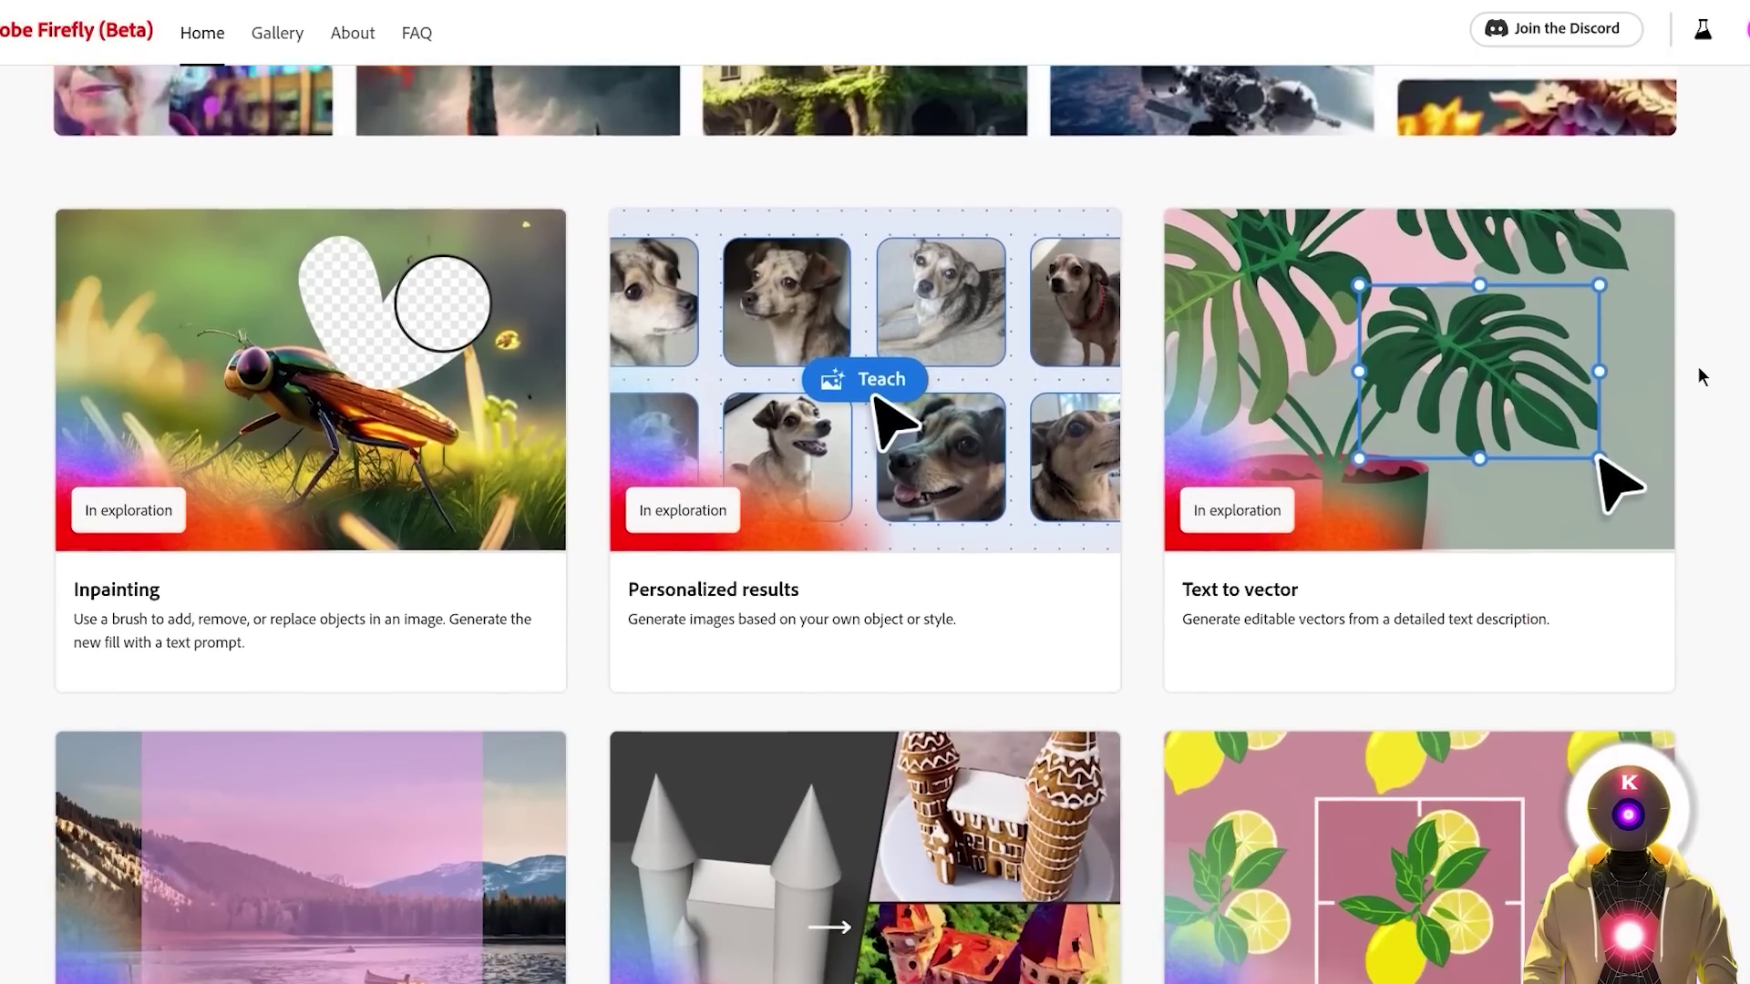
{"action": "scroll", "coordinate": [1698, 369], "scroll_direction": "down", "scroll_amount": 3}
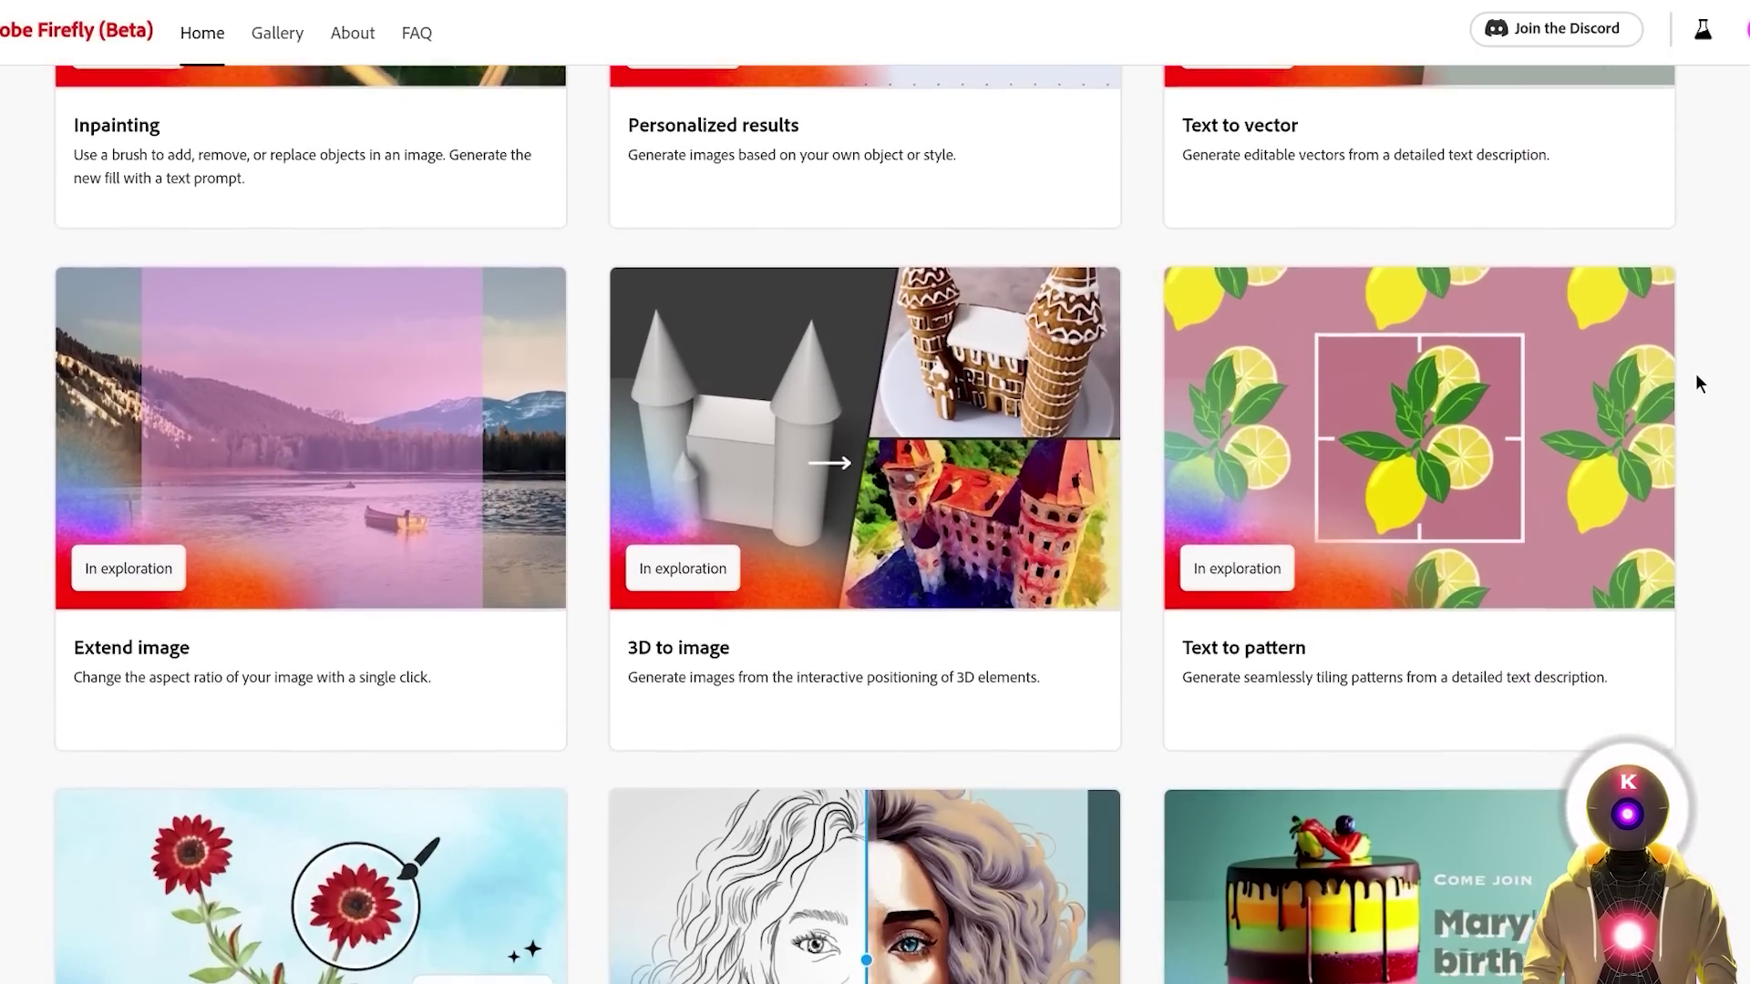
{"action": "scroll", "coordinate": [1697, 377], "scroll_direction": "down", "scroll_amount": 3}
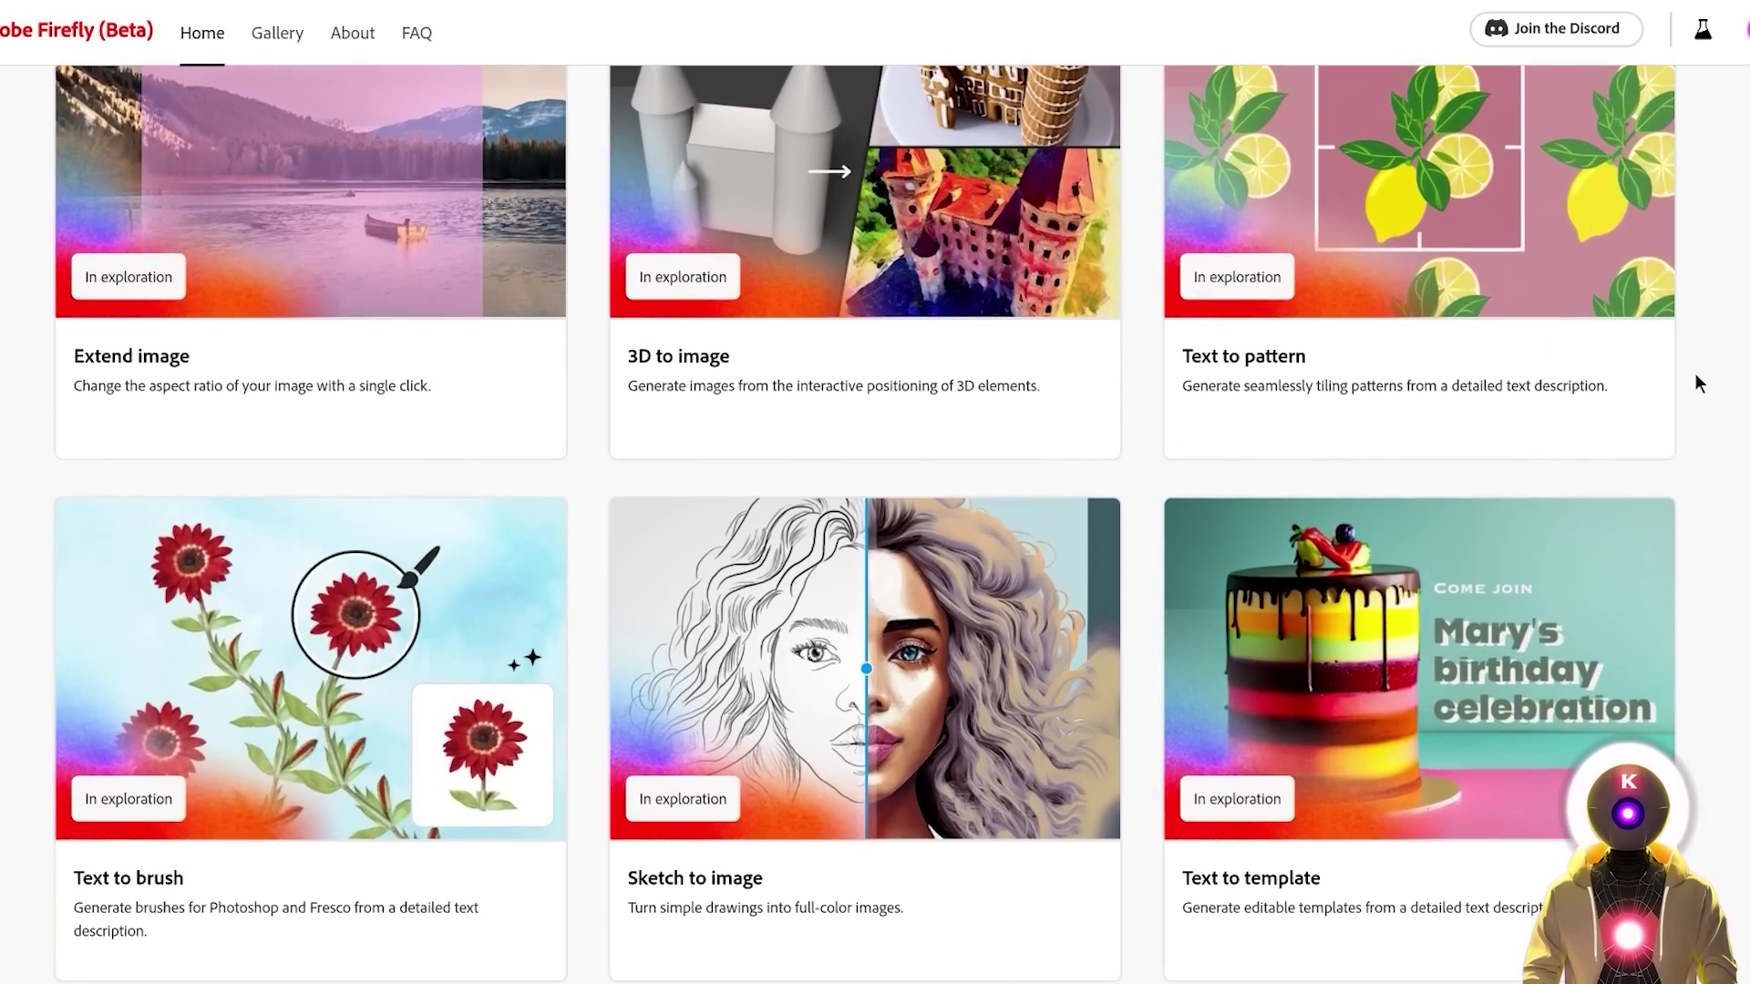
{"action": "scroll", "coordinate": [1697, 375], "scroll_direction": "down", "scroll_amount": 1}
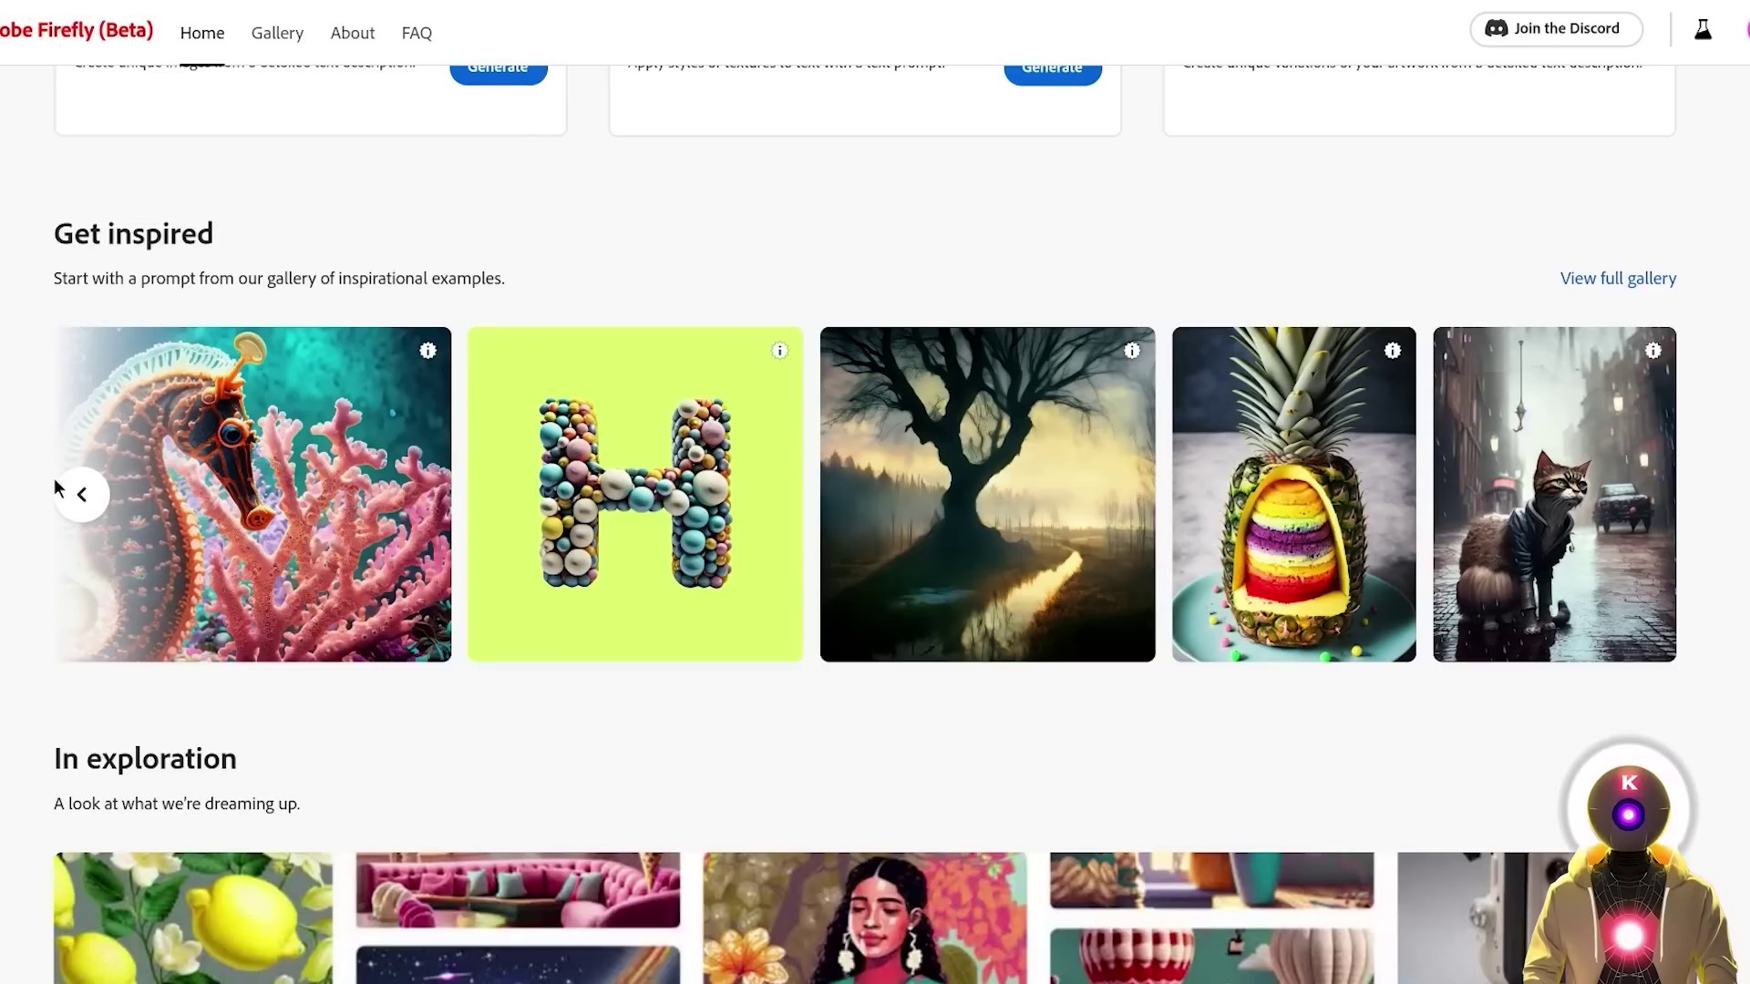
Page the Get inspired carousel back to its first examples.
{"action": "left_click", "coordinate": [80, 495]}
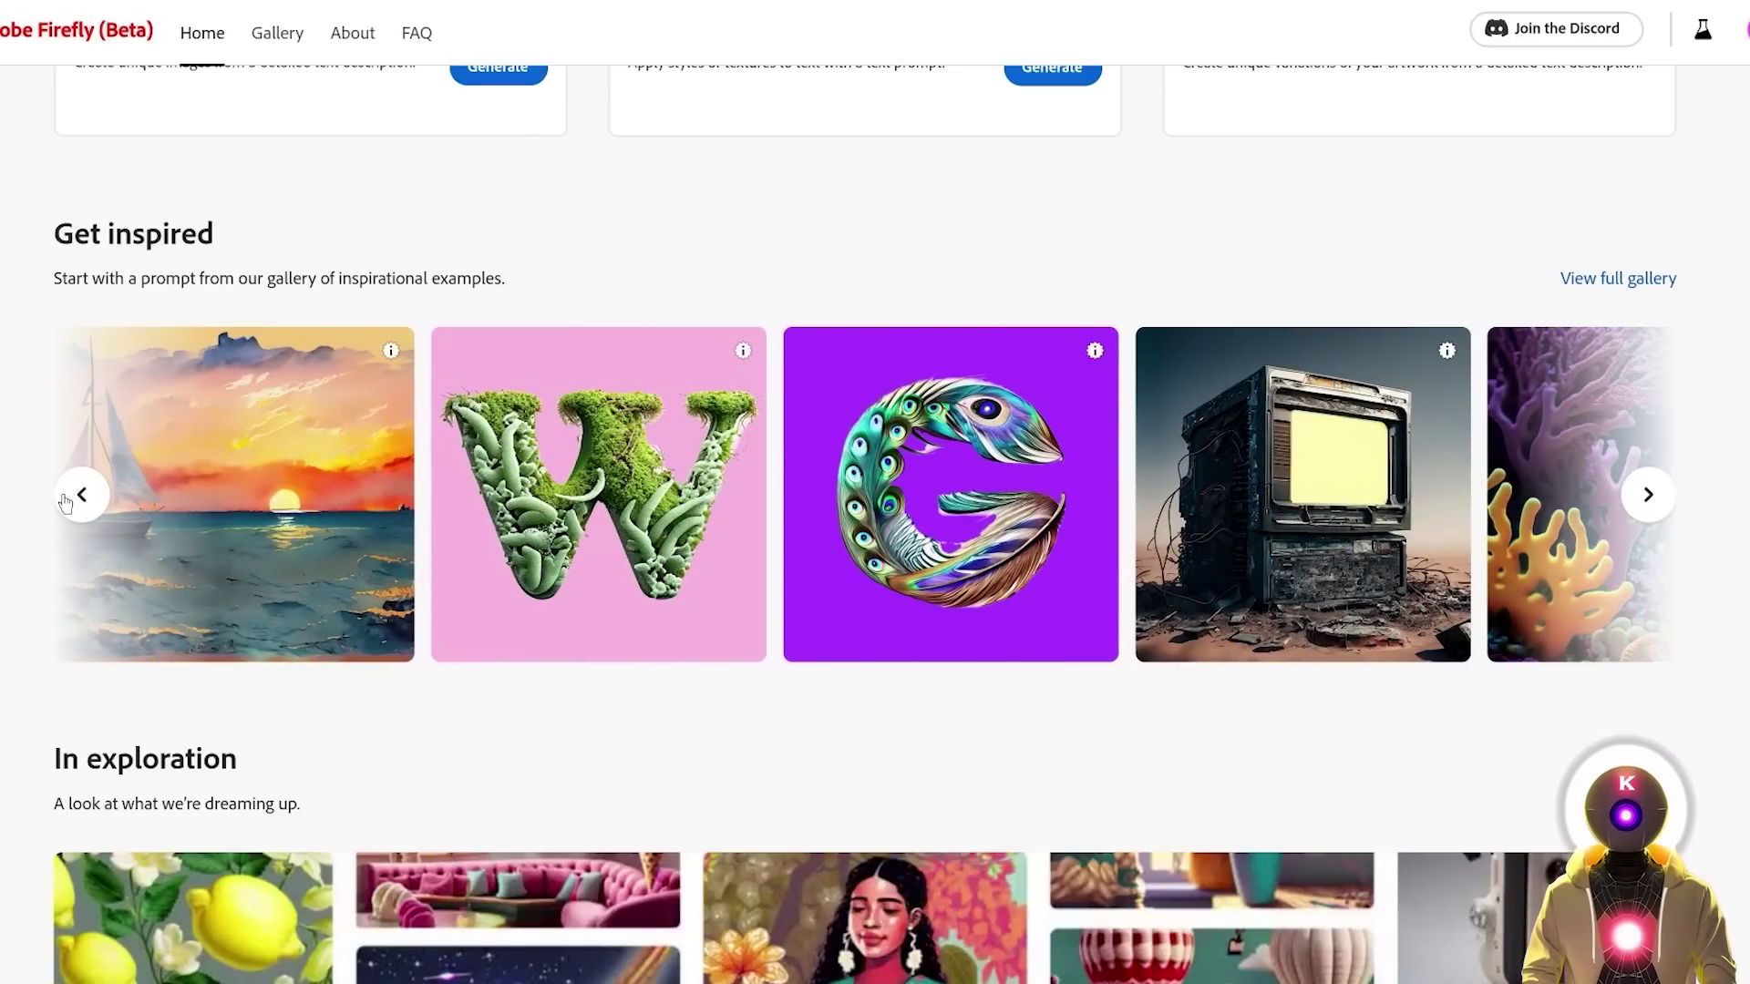
{"action": "left_click", "coordinate": [65, 501]}
{"action": "left_click", "coordinate": [65, 501]}
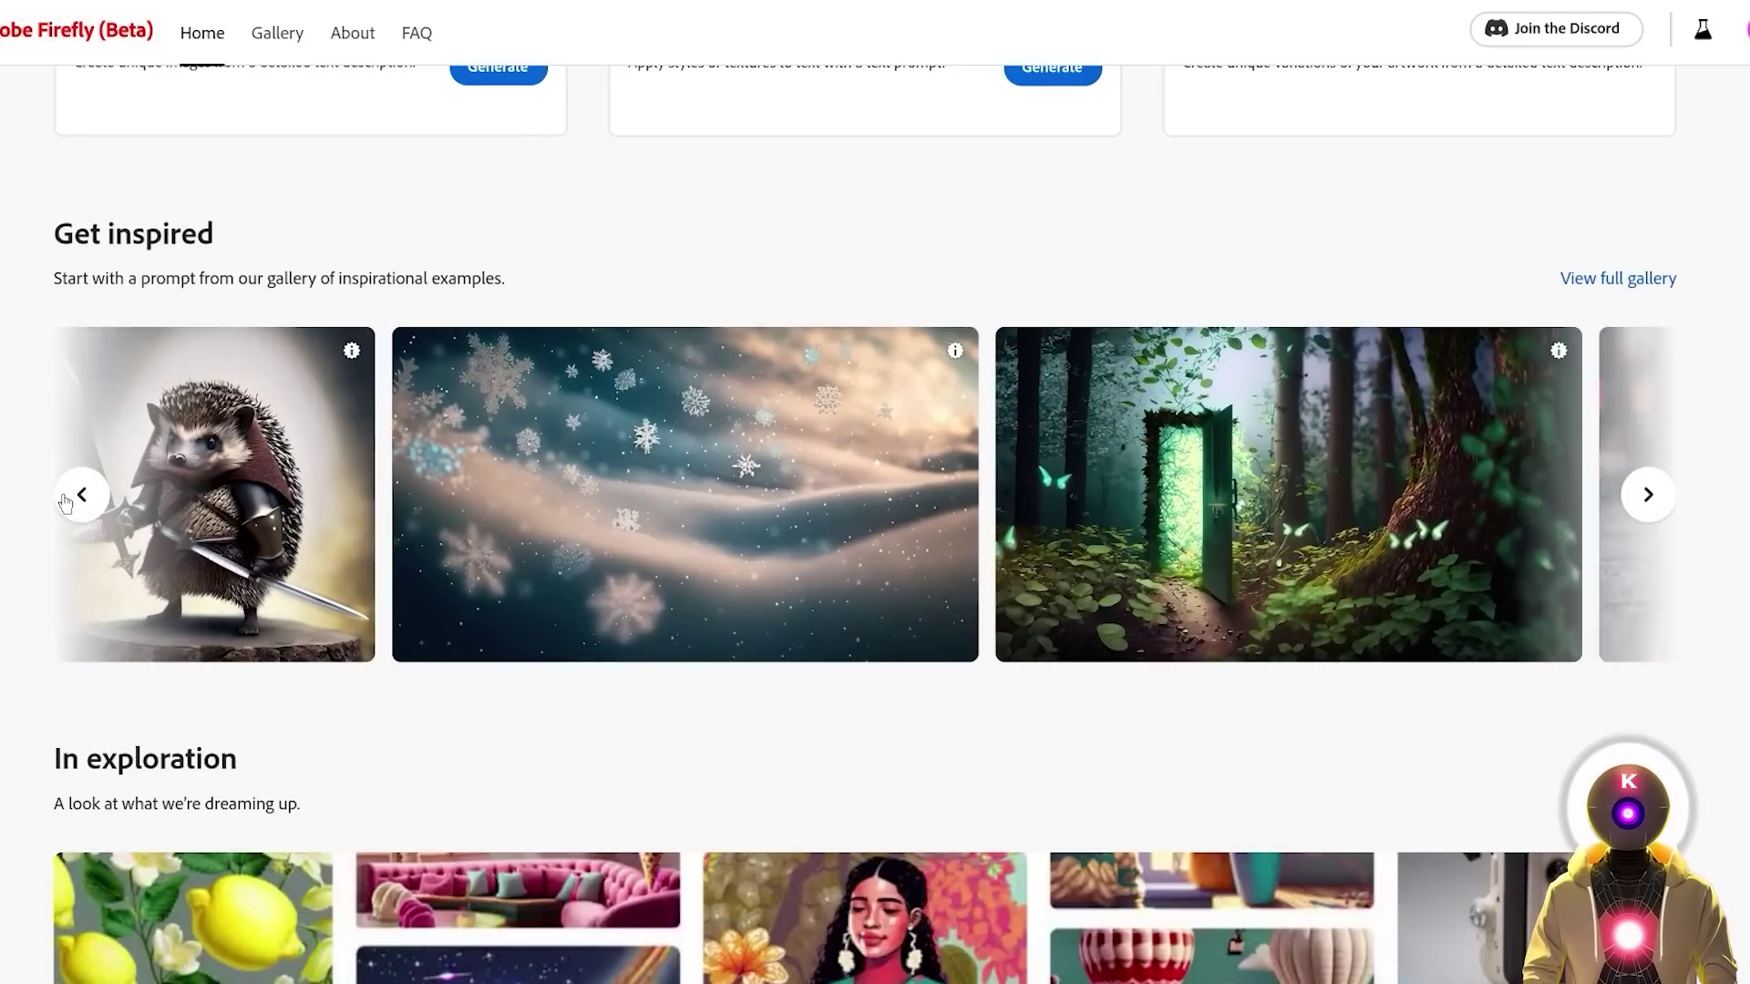
Compare the tools offered under Try these out with the feature cards marked In exploration.
{"action": "scroll", "coordinate": [1701, 581], "scroll_direction": "up", "scroll_amount": 8}
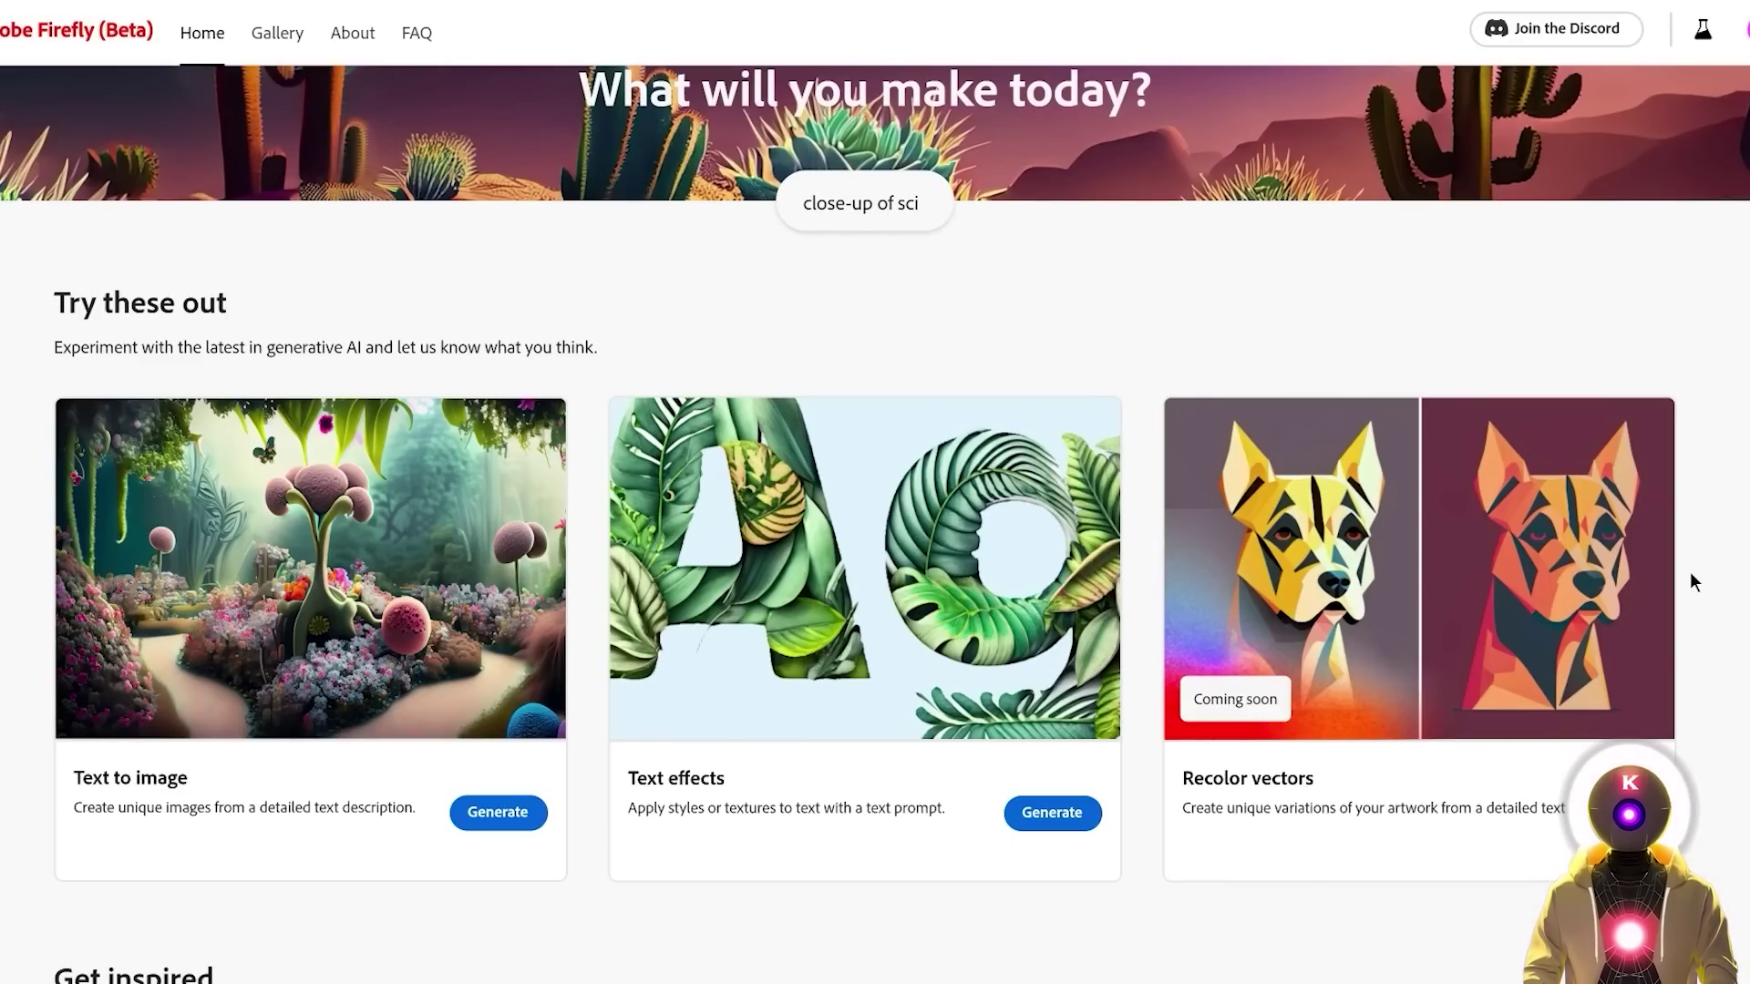
{"action": "scroll", "coordinate": [1690, 571], "scroll_direction": "down", "scroll_amount": 9}
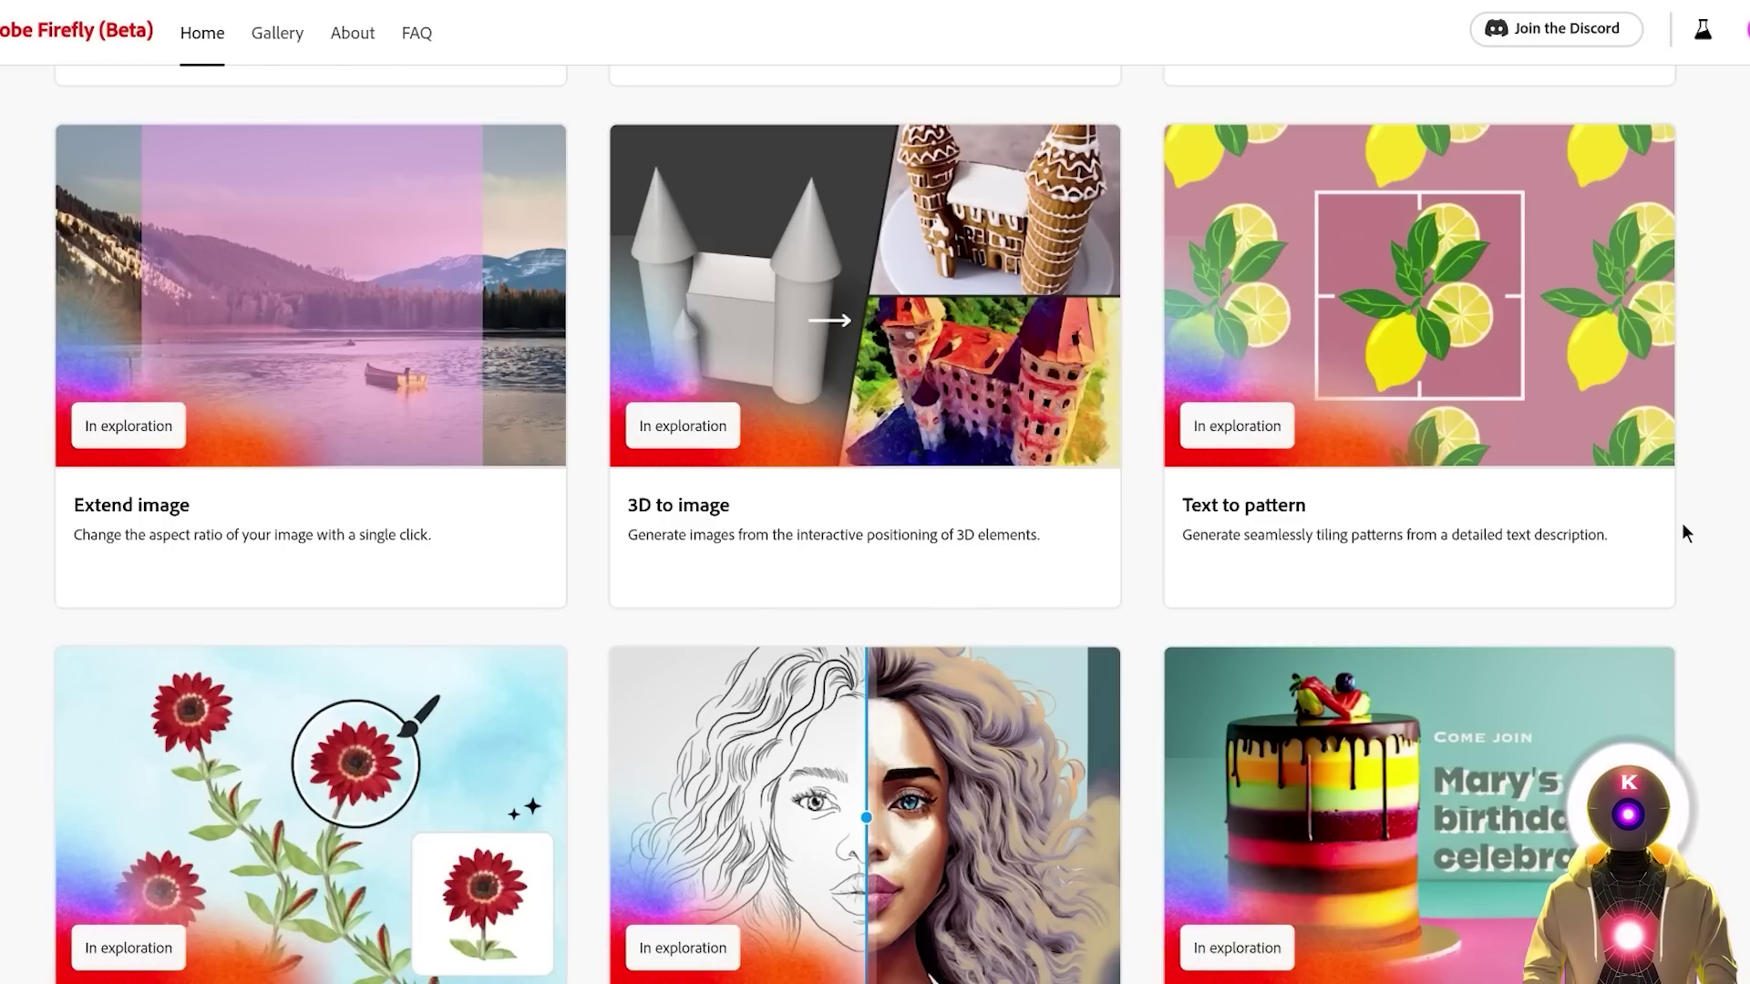
{"action": "scroll", "coordinate": [1161, 286], "scroll_direction": "up", "scroll_amount": 9}
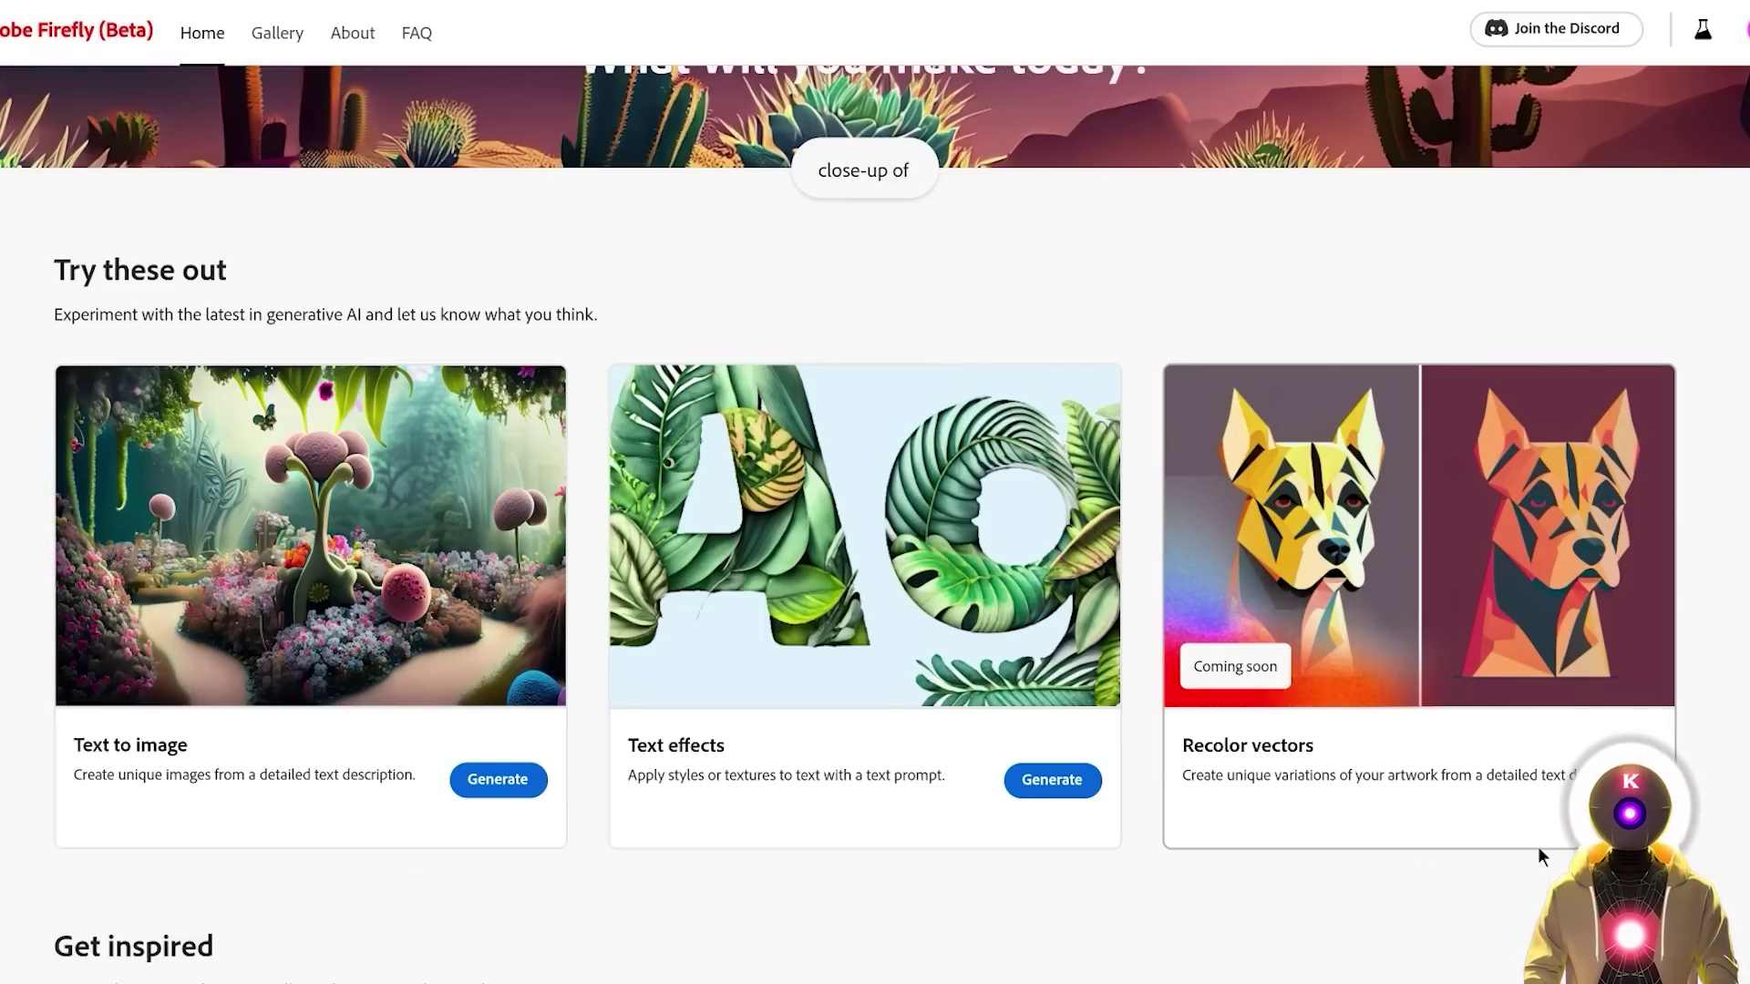
Review the In exploration feature cards, including Inpainting, Personalized results, Text to vector, Extend image, 3D to image and Text to pattern.
{"action": "scroll", "coordinate": [1539, 845], "scroll_direction": "down", "scroll_amount": 10}
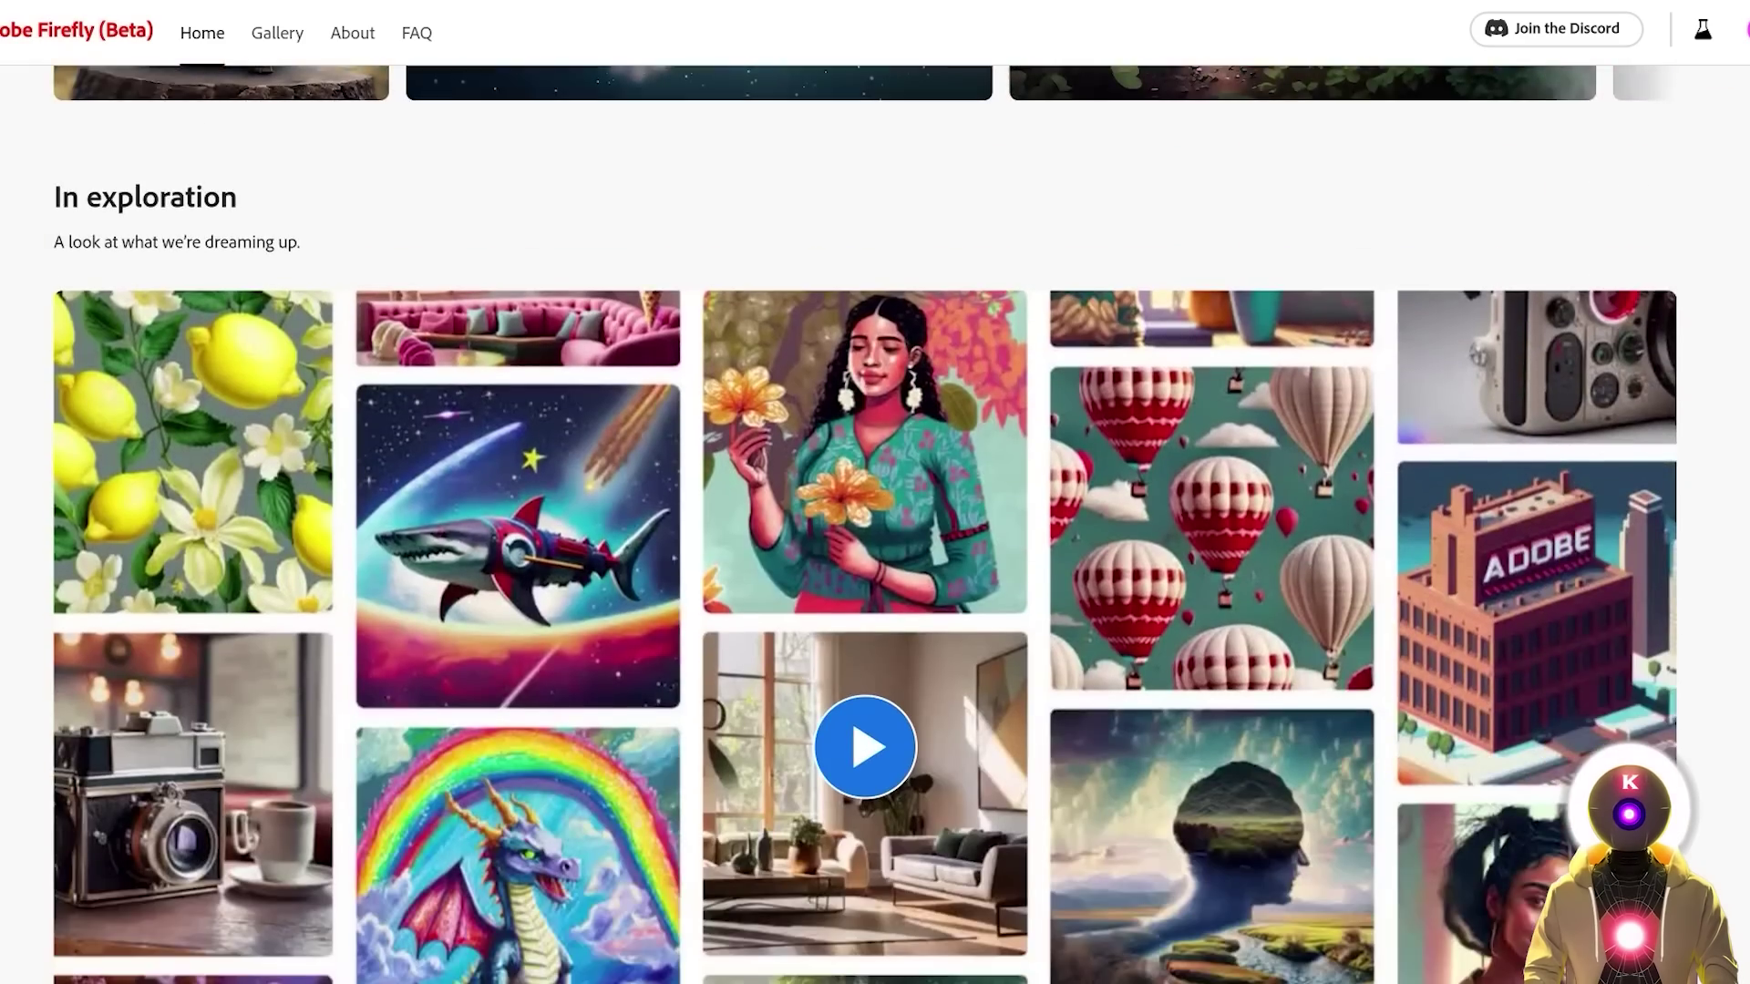
{"action": "scroll", "coordinate": [866, 525], "scroll_direction": "down", "scroll_amount": 7}
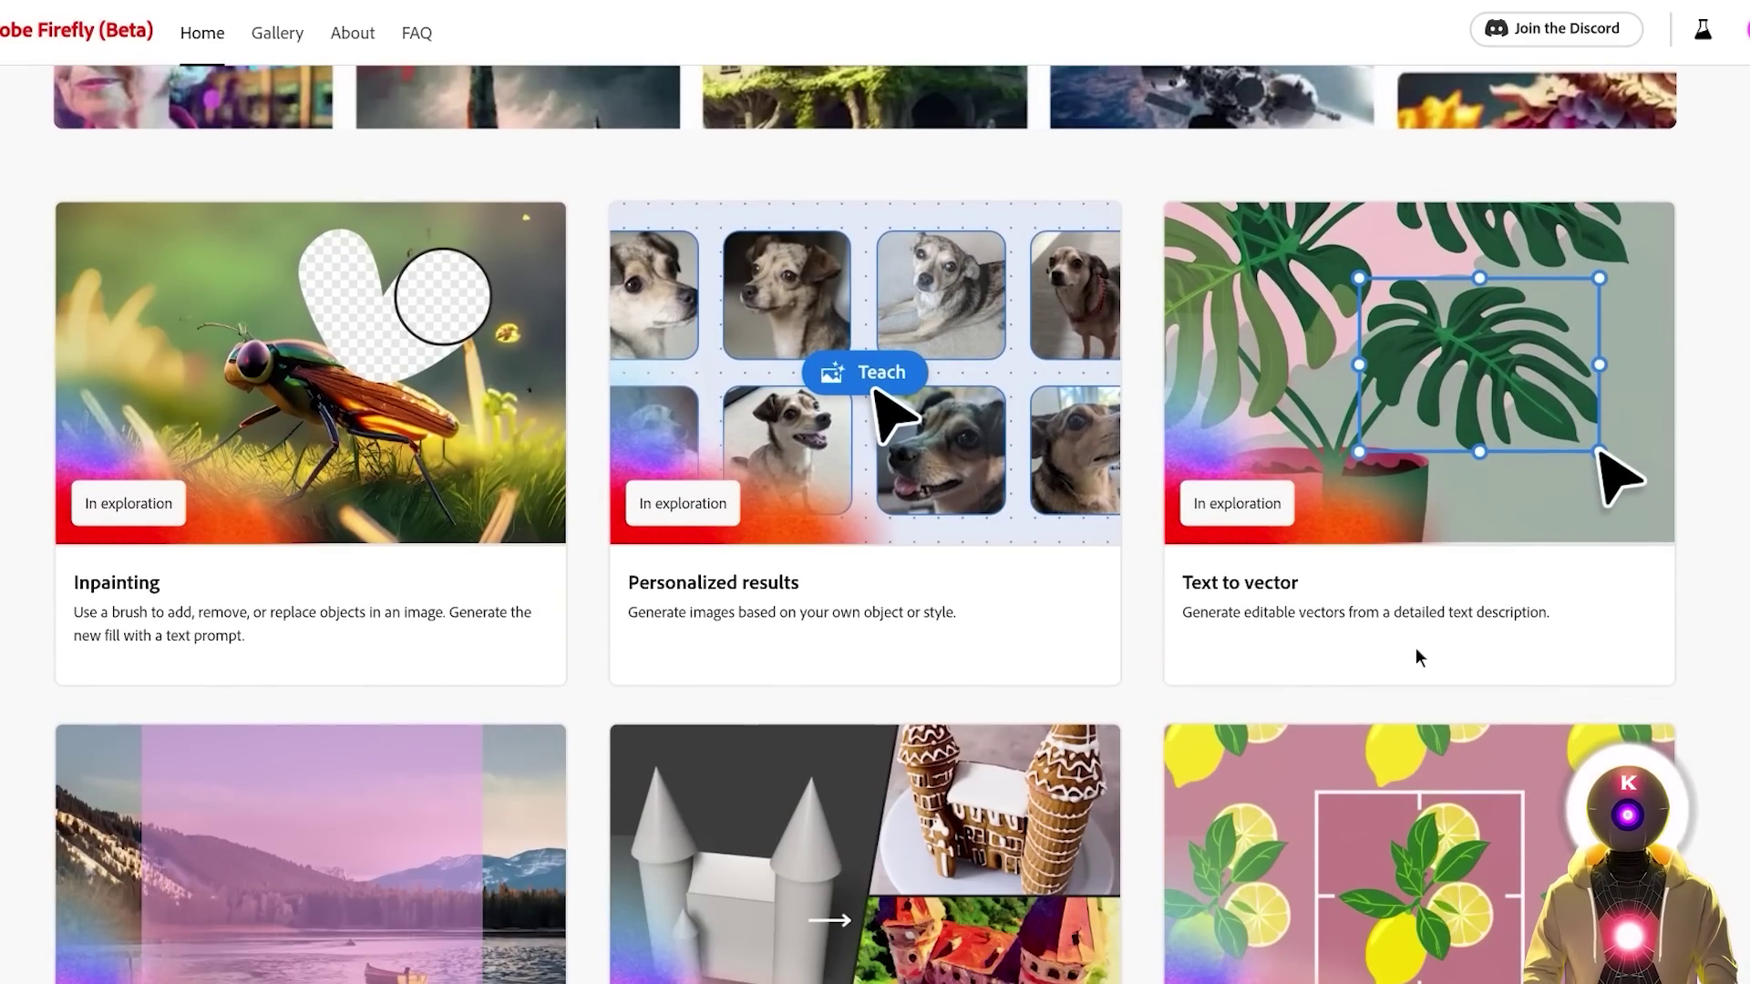
{"action": "scroll", "coordinate": [446, 574], "scroll_direction": "down", "scroll_amount": 3}
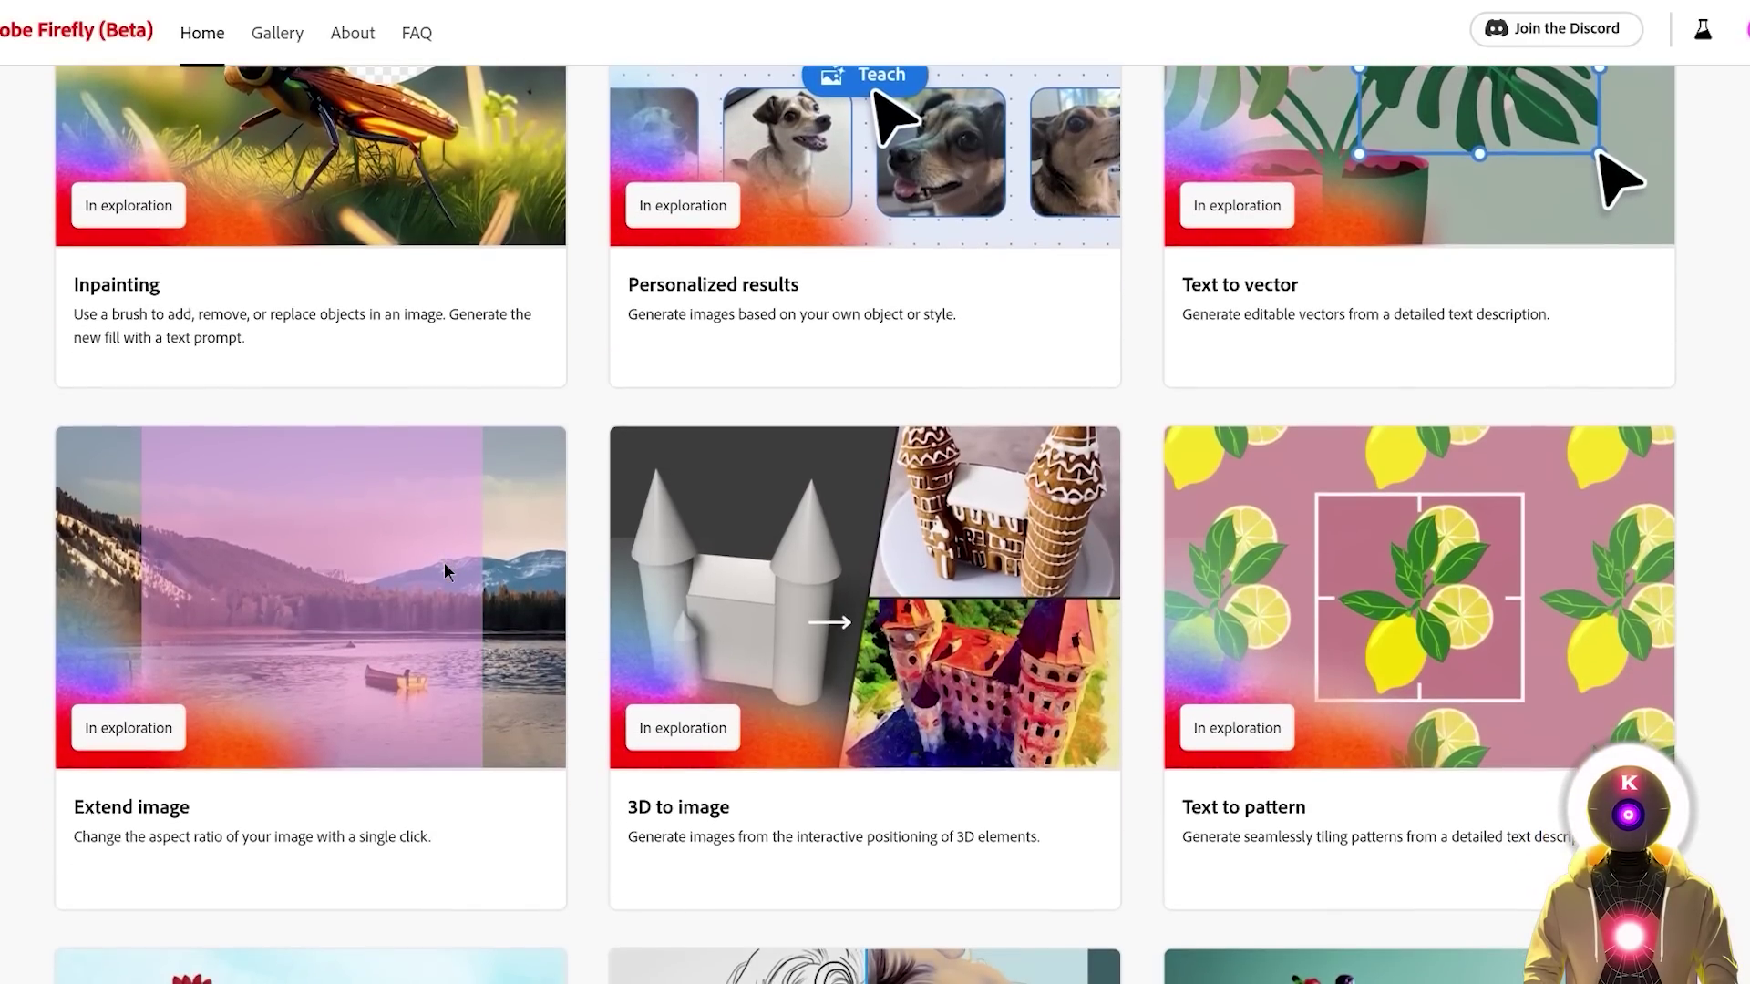
{"action": "scroll", "coordinate": [445, 573], "scroll_direction": "up", "scroll_amount": 2}
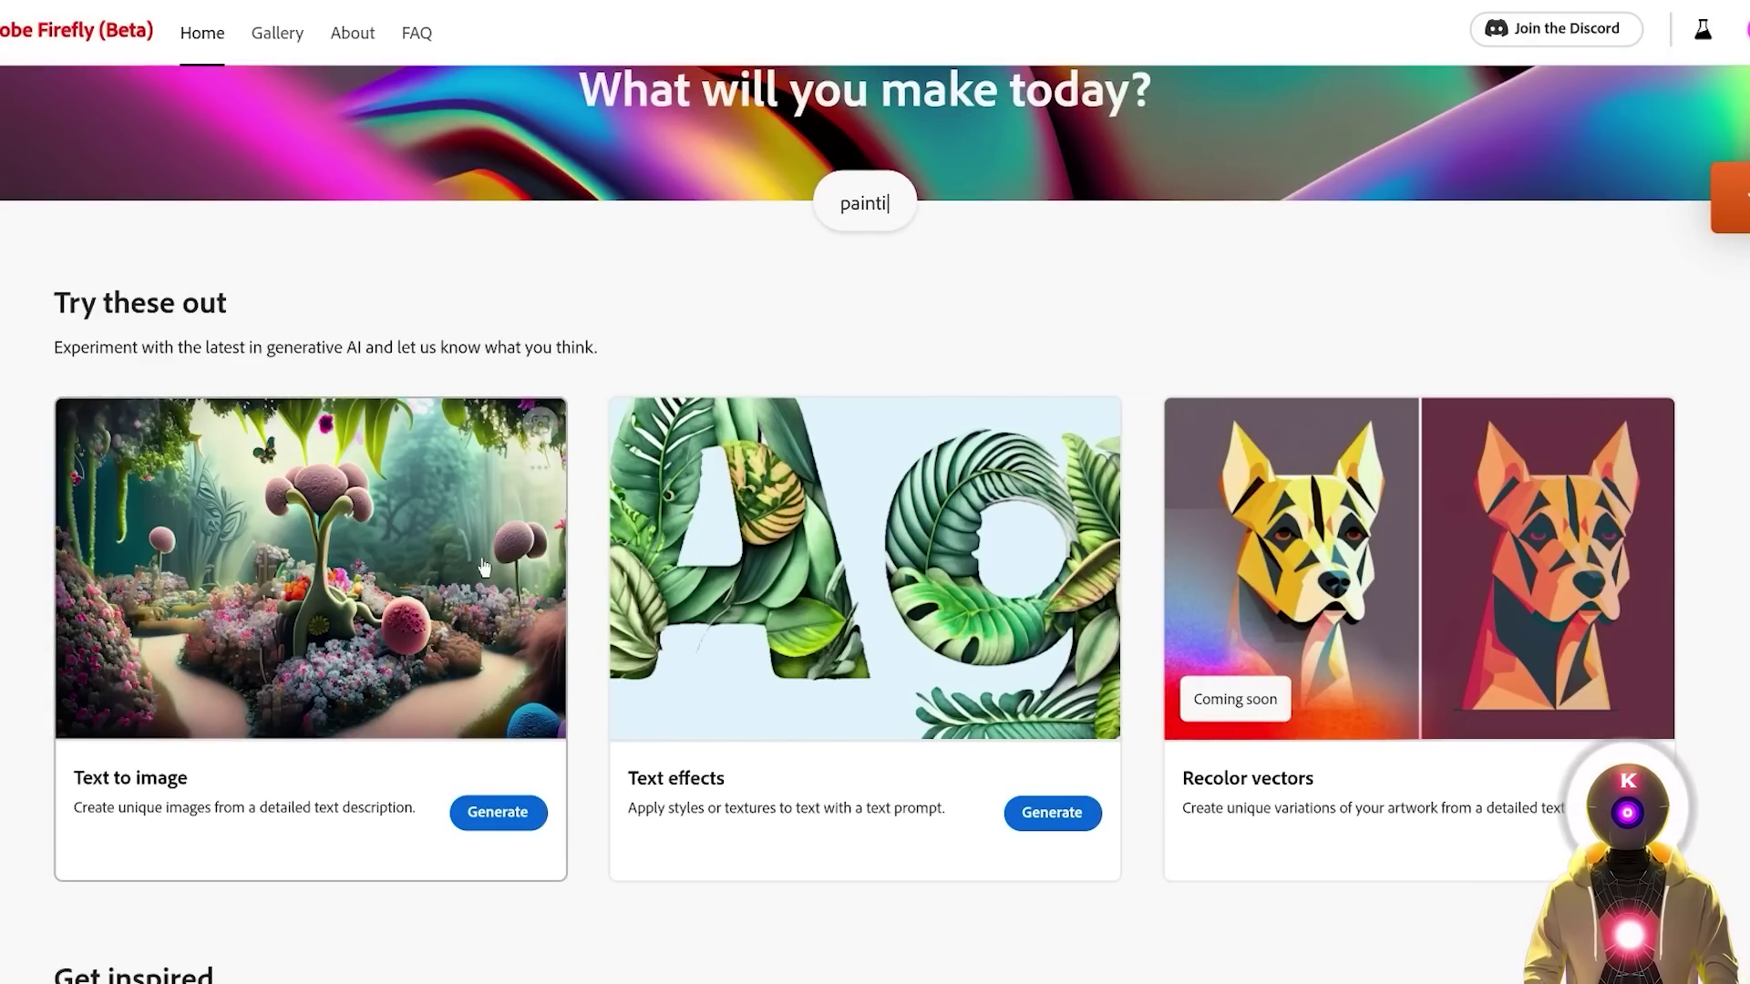
Open Text to image and try the sample prompt for a cute robot in galoshes jumping in a puddle.
{"action": "left_click", "coordinate": [544, 426]}
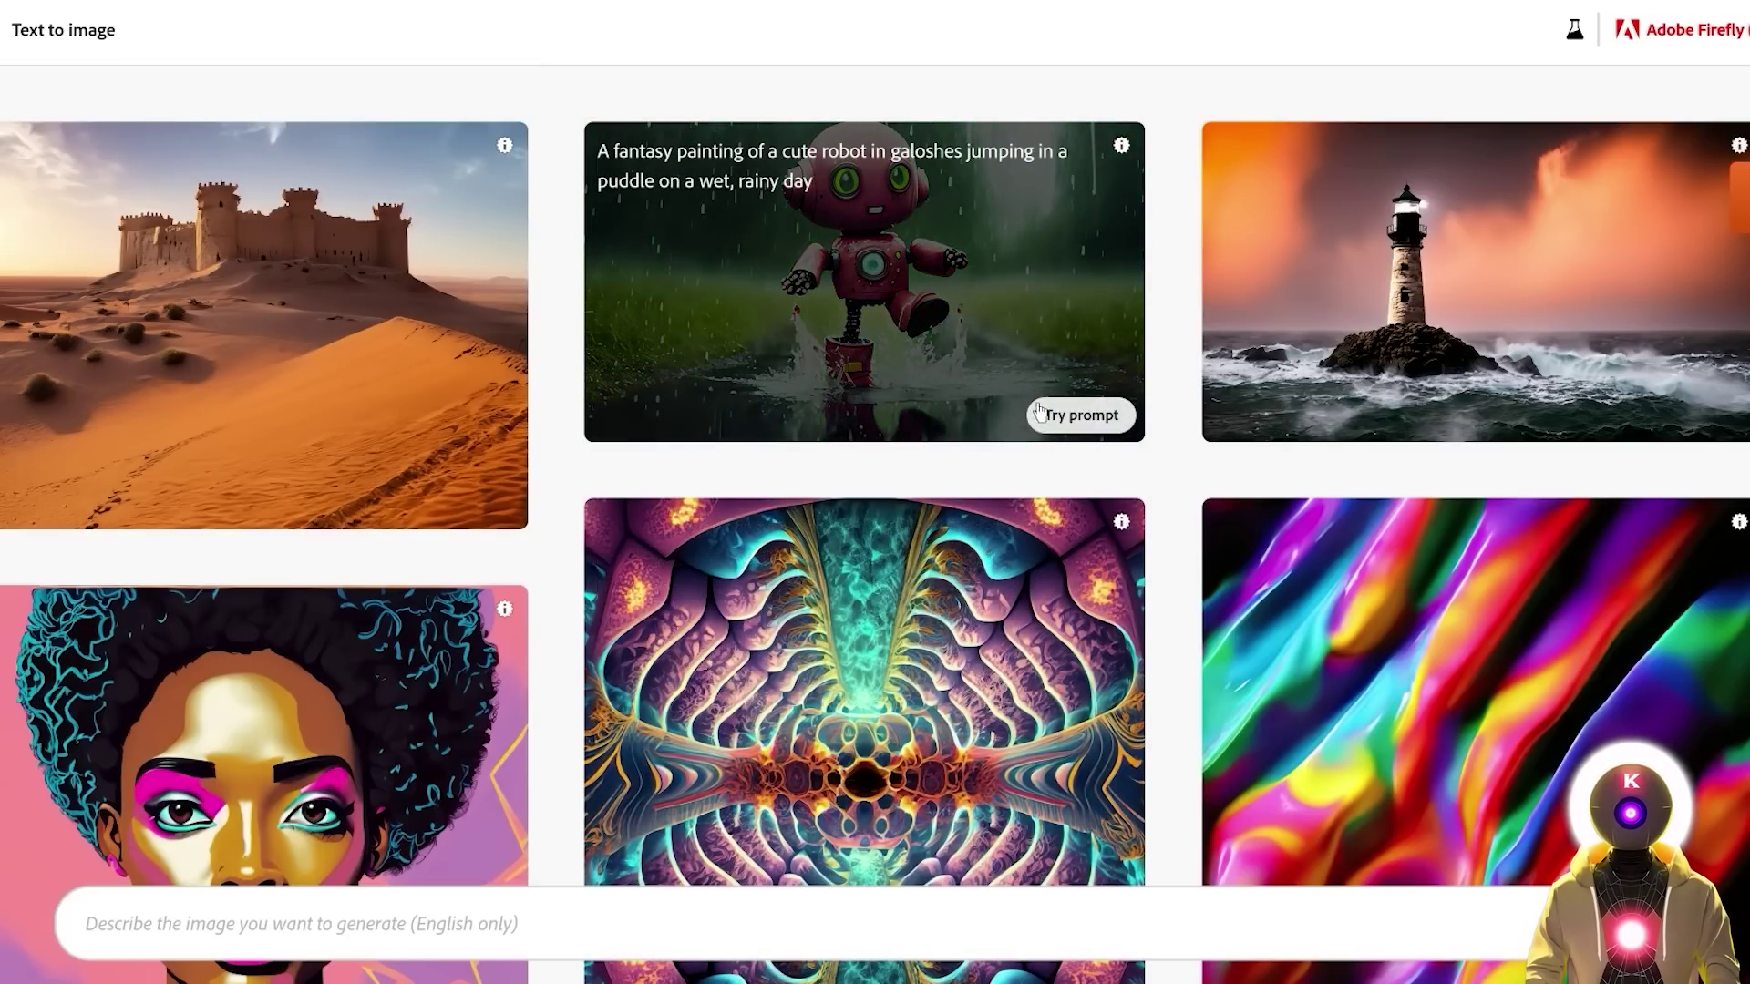
{"action": "left_click", "coordinate": [1063, 416]}
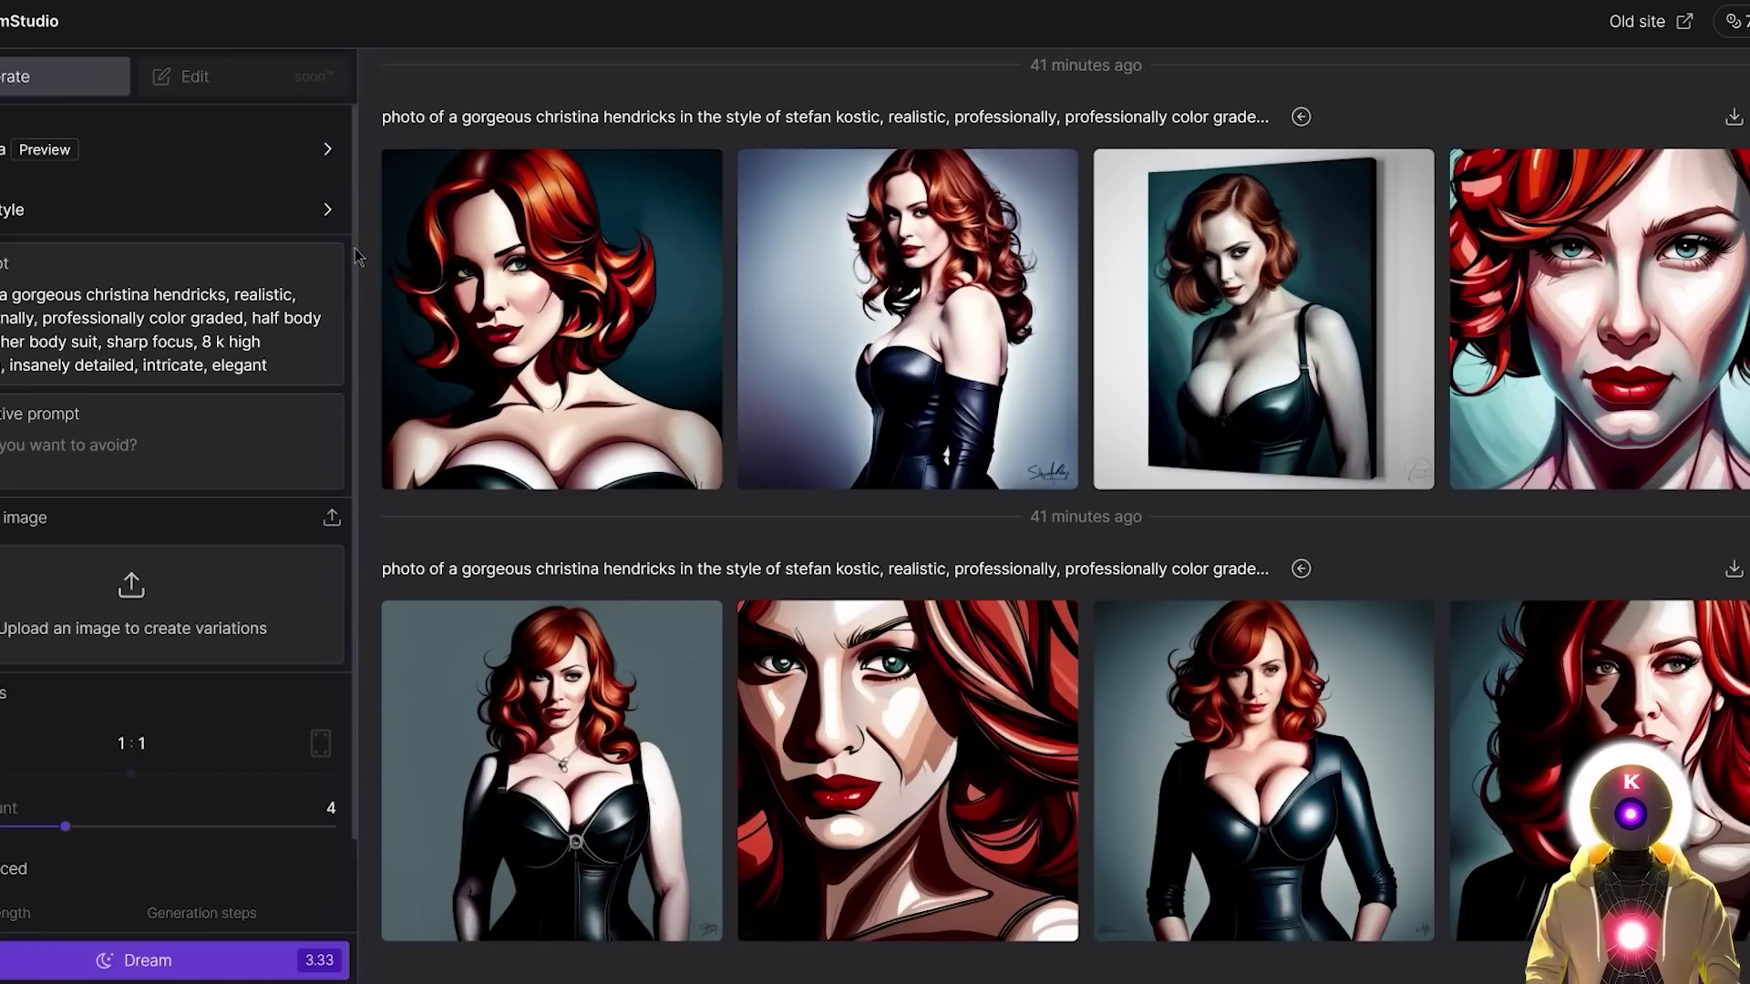
Switch to DreamStudio and browse its available image style presets.
{"action": "left_click", "coordinate": [329, 212]}
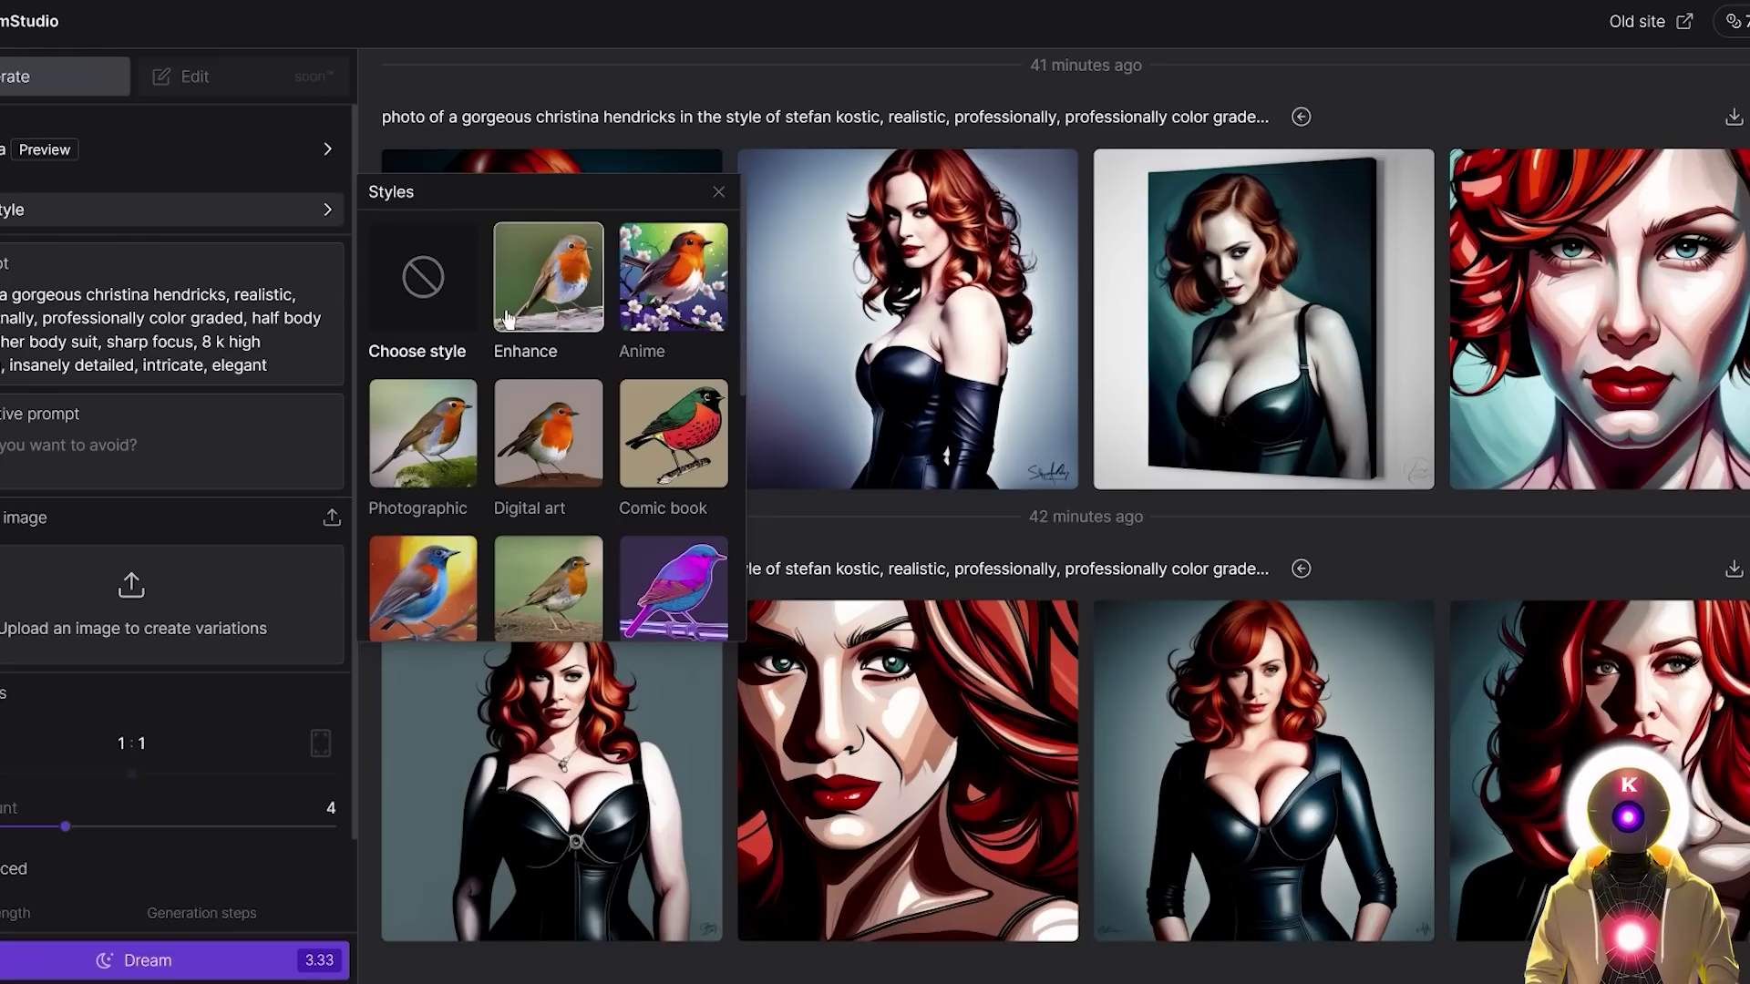
{"action": "scroll", "coordinate": [626, 347], "scroll_direction": "down", "scroll_amount": 5}
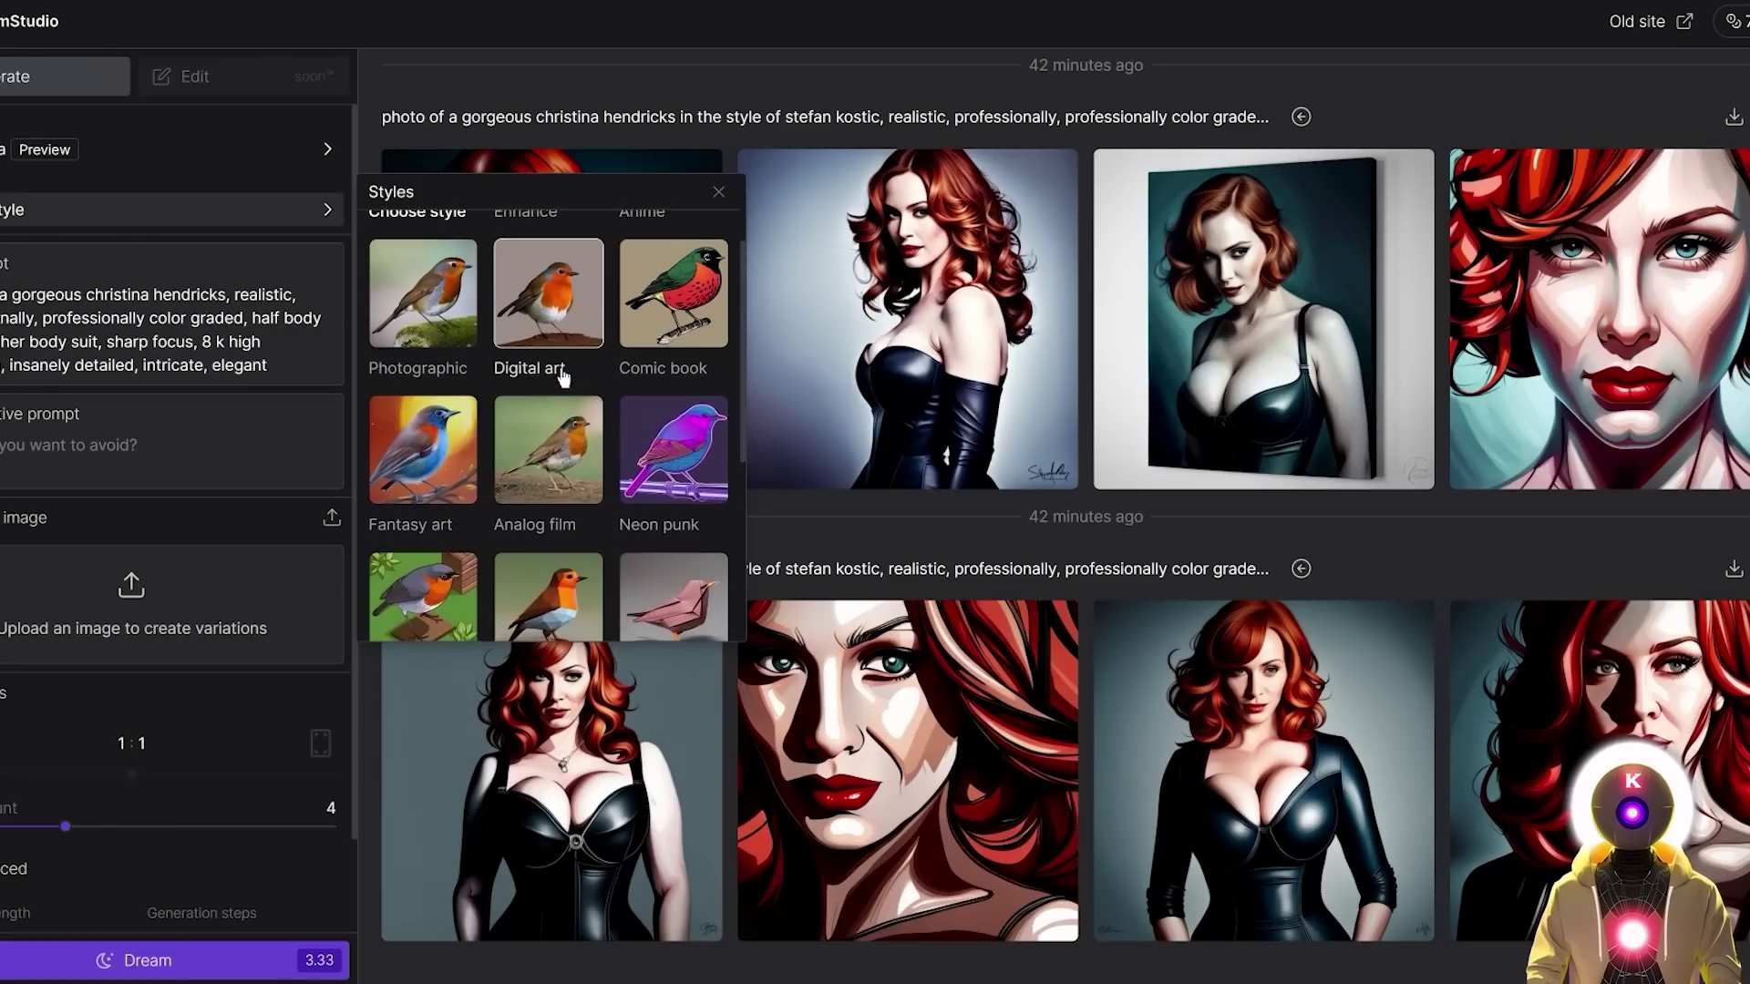
{"action": "scroll", "coordinate": [638, 510], "scroll_direction": "up", "scroll_amount": 5}
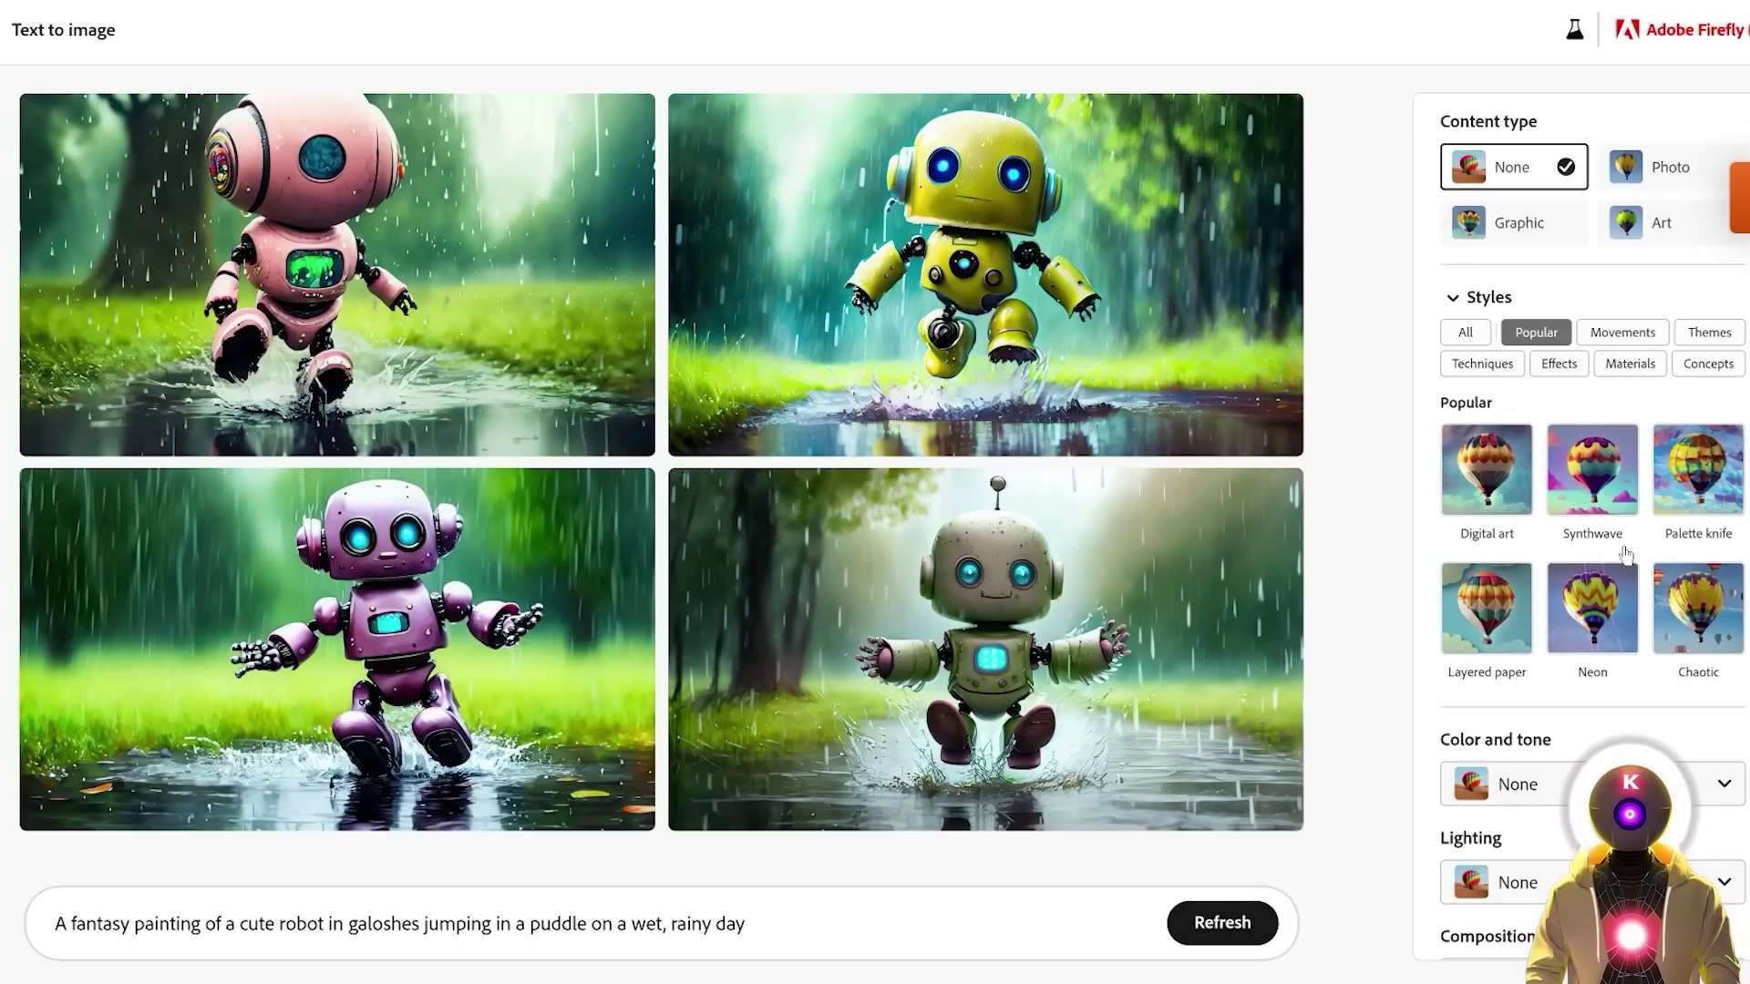
Return to the Firefly robot images and regenerate them with a Square (1:1) aspect ratio.
{"action": "scroll", "coordinate": [1626, 553], "scroll_direction": "up", "scroll_amount": 2}
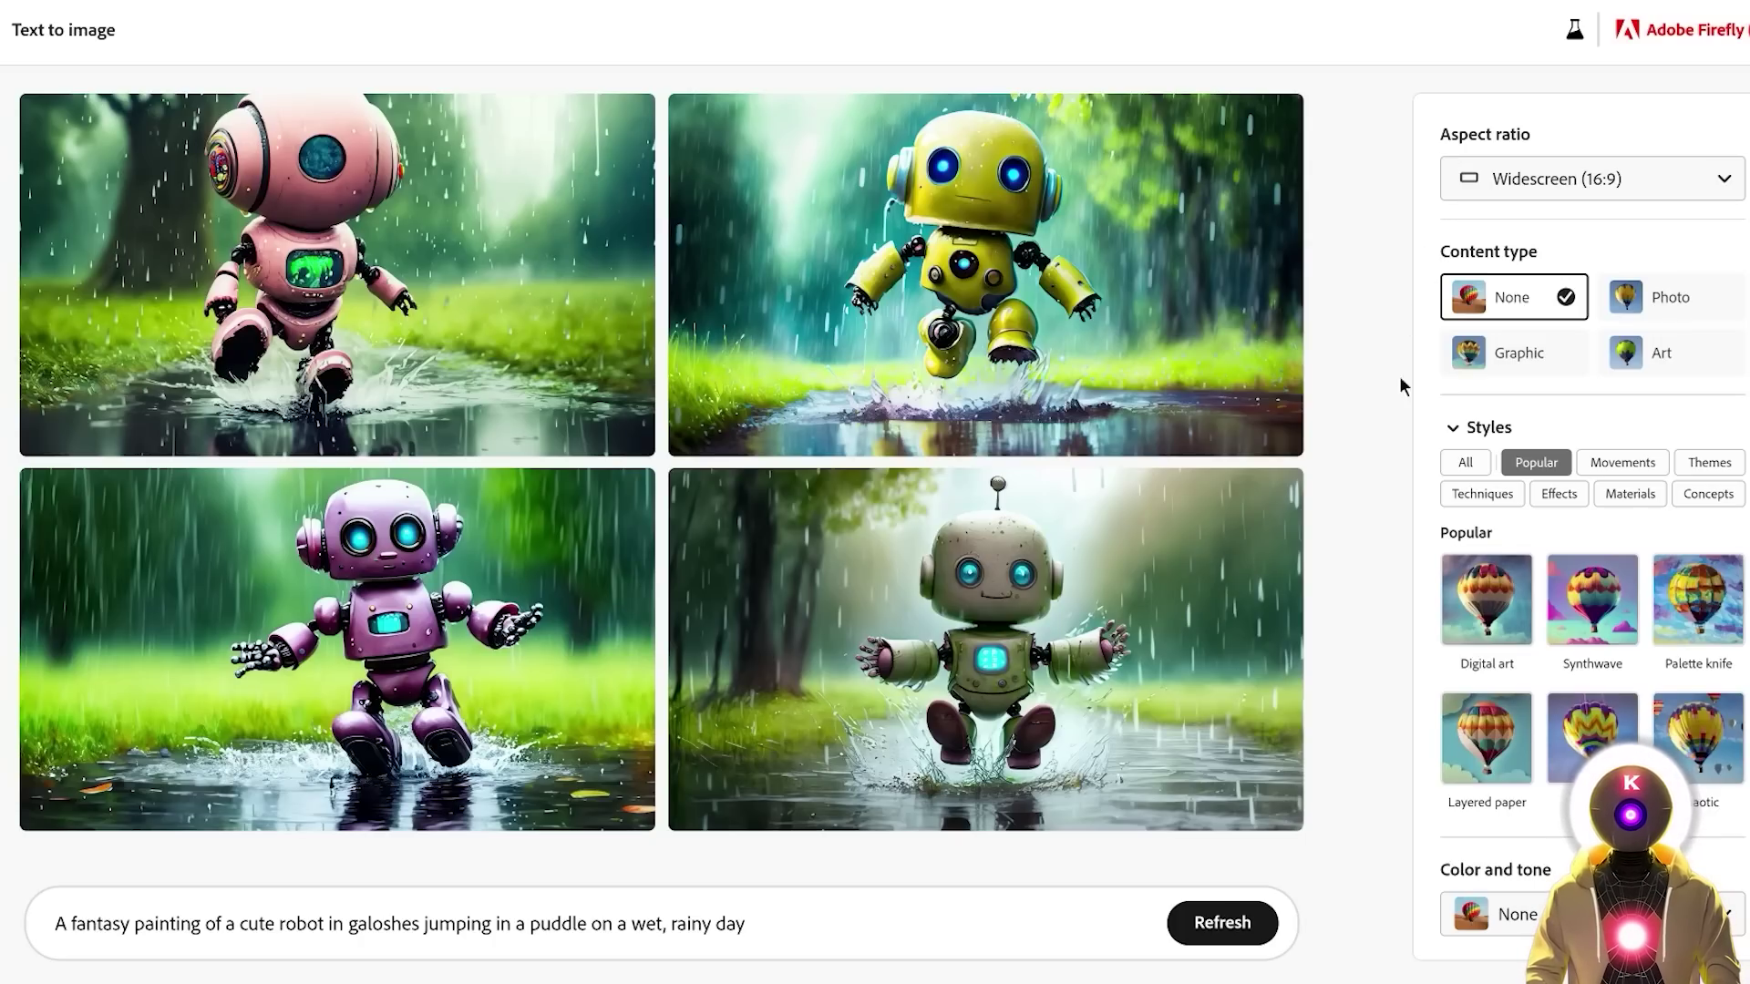
{"action": "scroll", "coordinate": [1418, 467], "scroll_direction": "down", "scroll_amount": 3}
{"action": "scroll", "coordinate": [1418, 466], "scroll_direction": "up", "scroll_amount": 3}
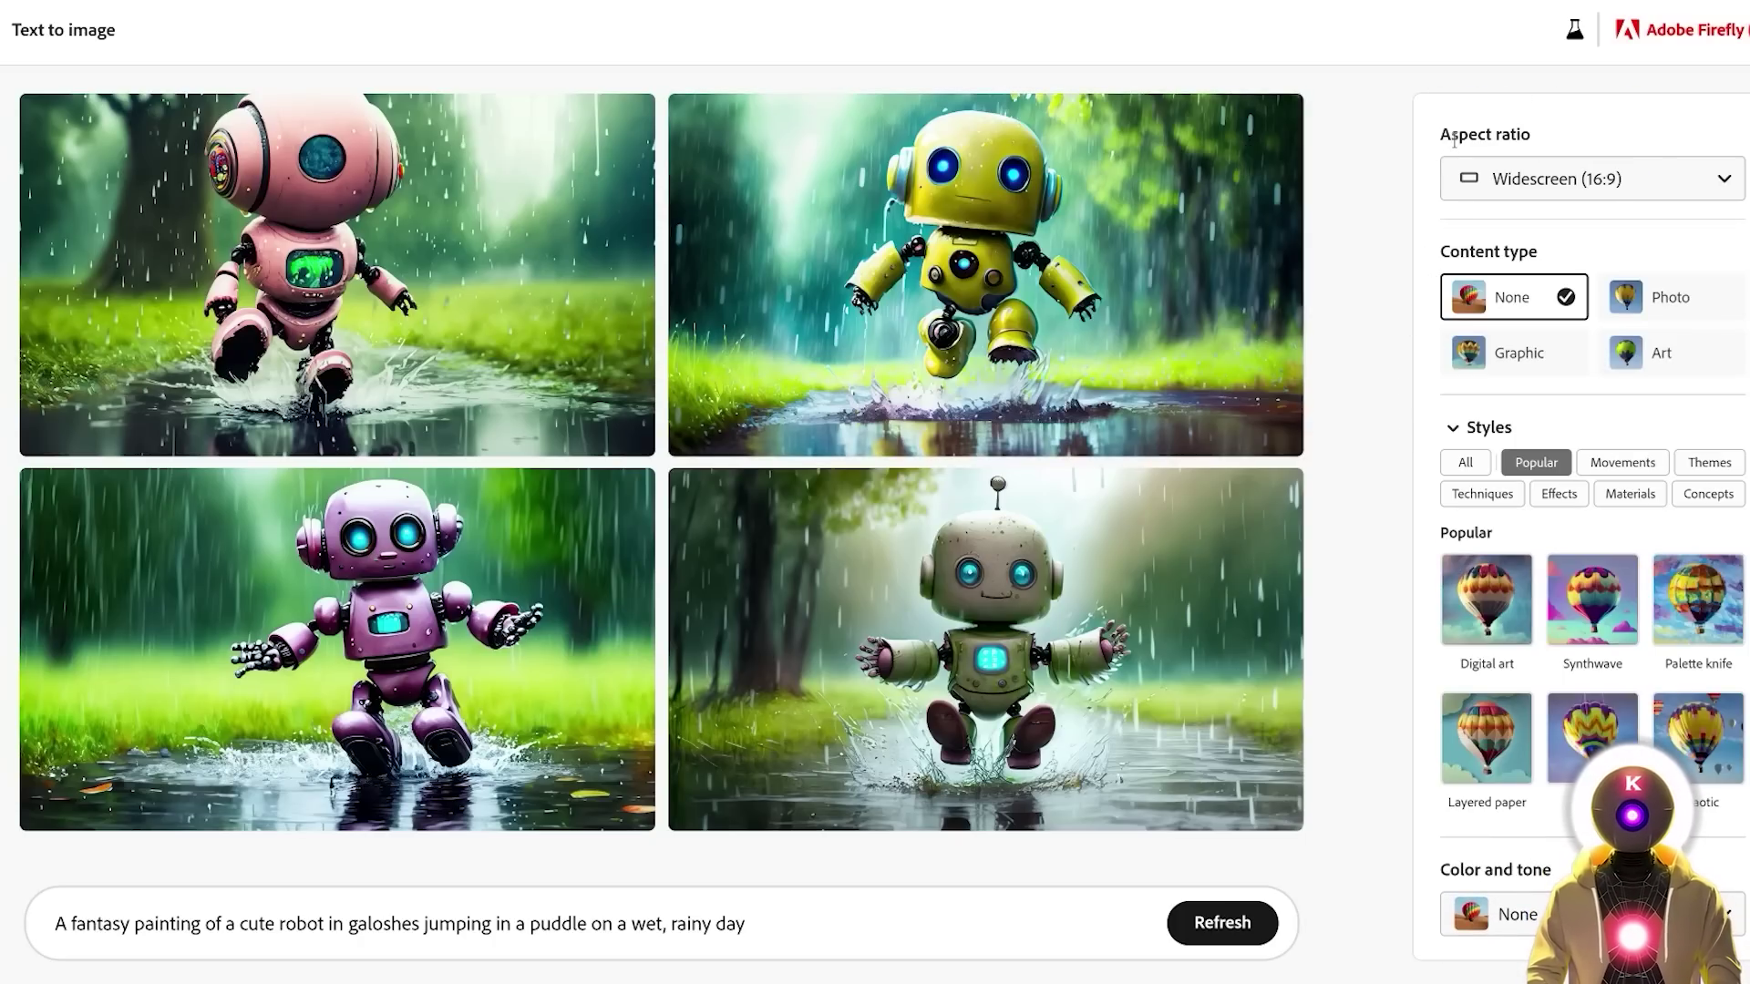
{"action": "left_click", "coordinate": [1547, 179]}
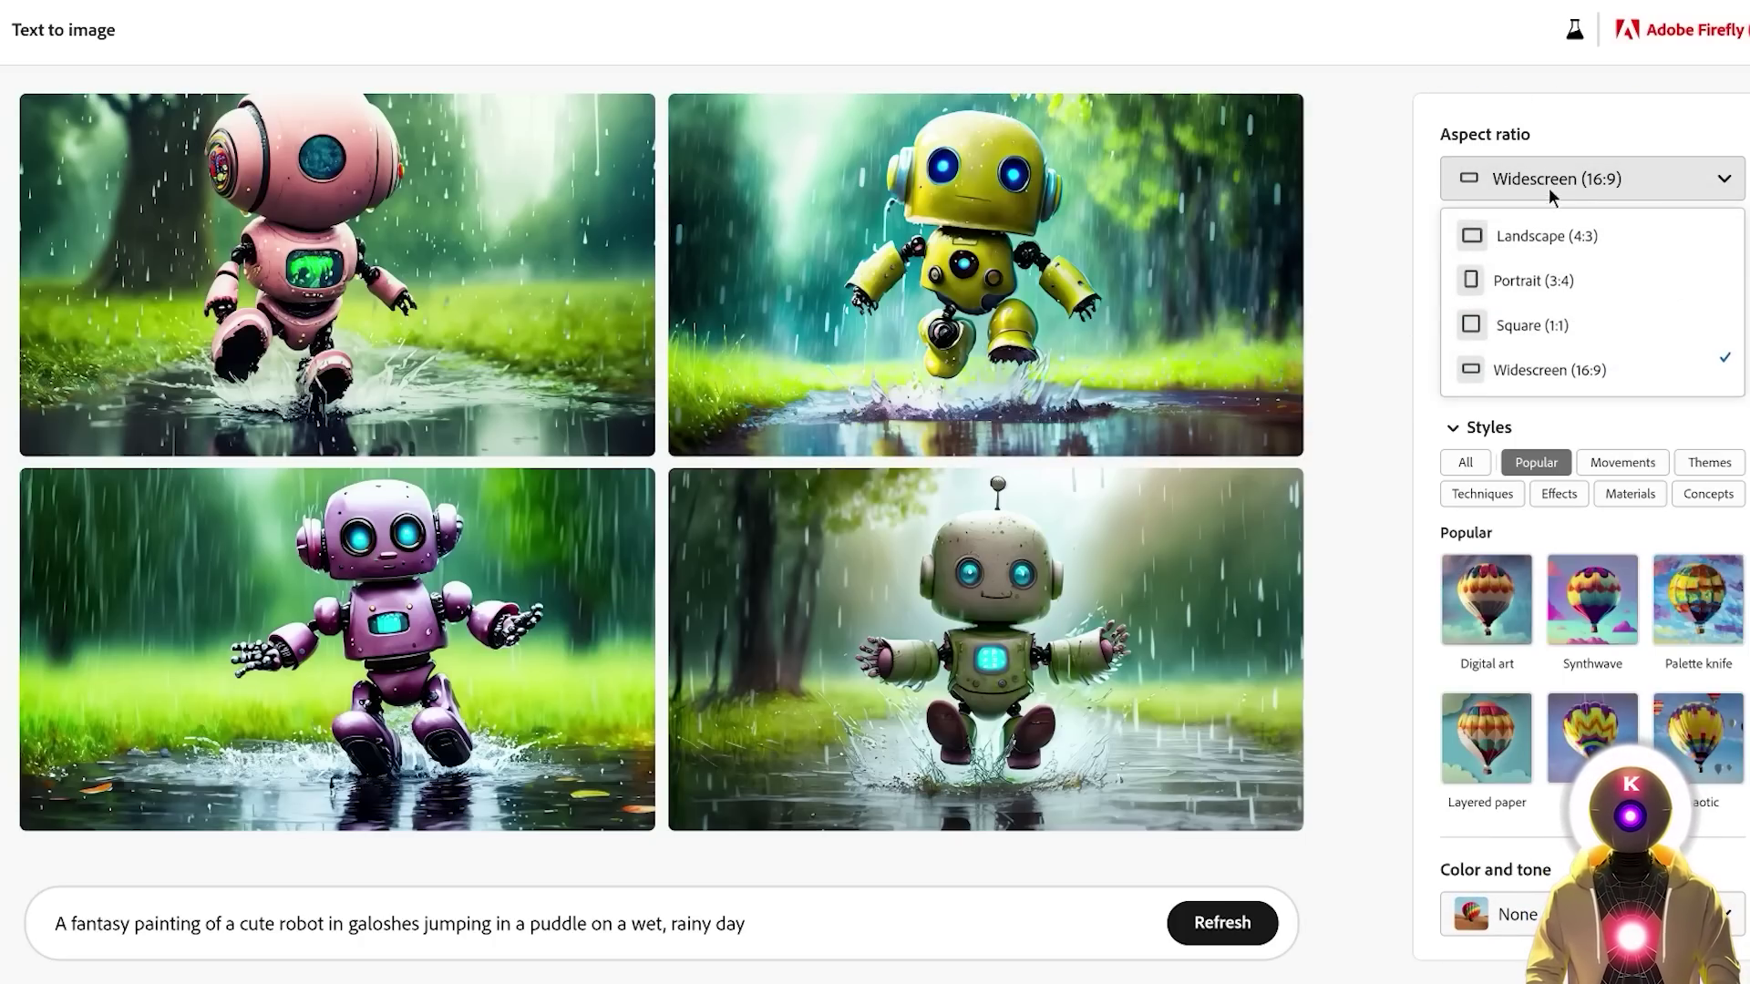
{"action": "left_click", "coordinate": [1520, 327]}
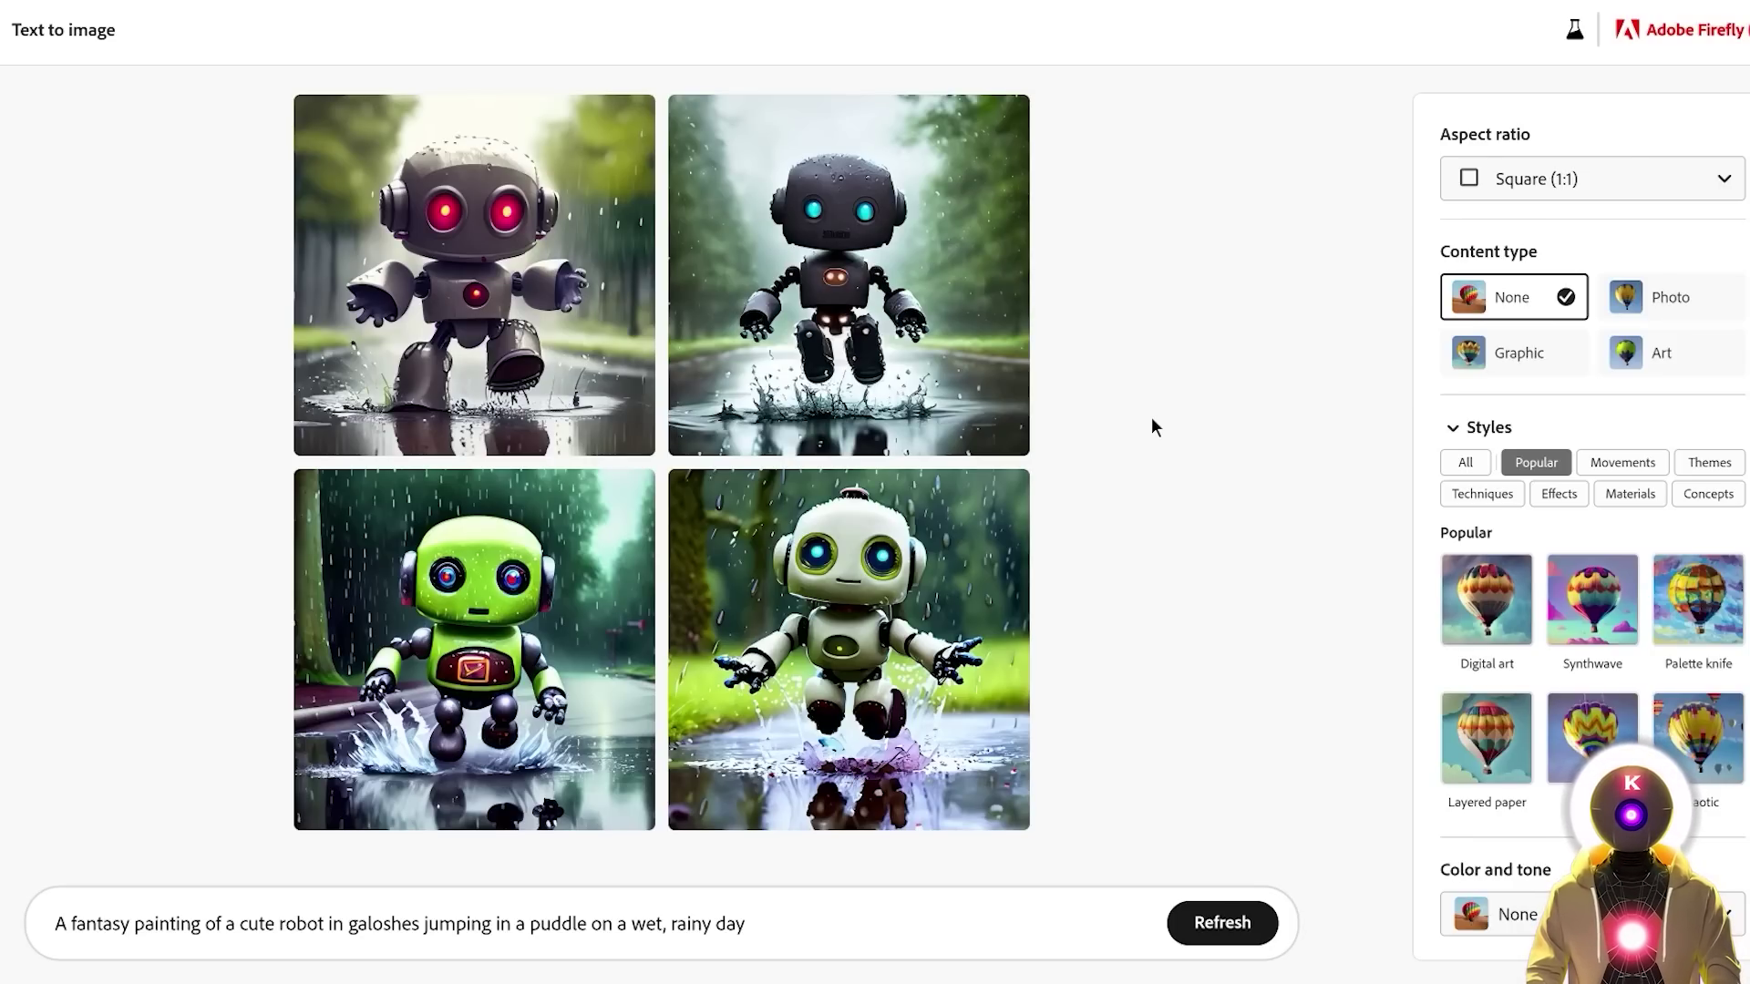
Generate the robot images with the Photo content type and again with Graphic.
{"action": "left_click", "coordinate": [1680, 303]}
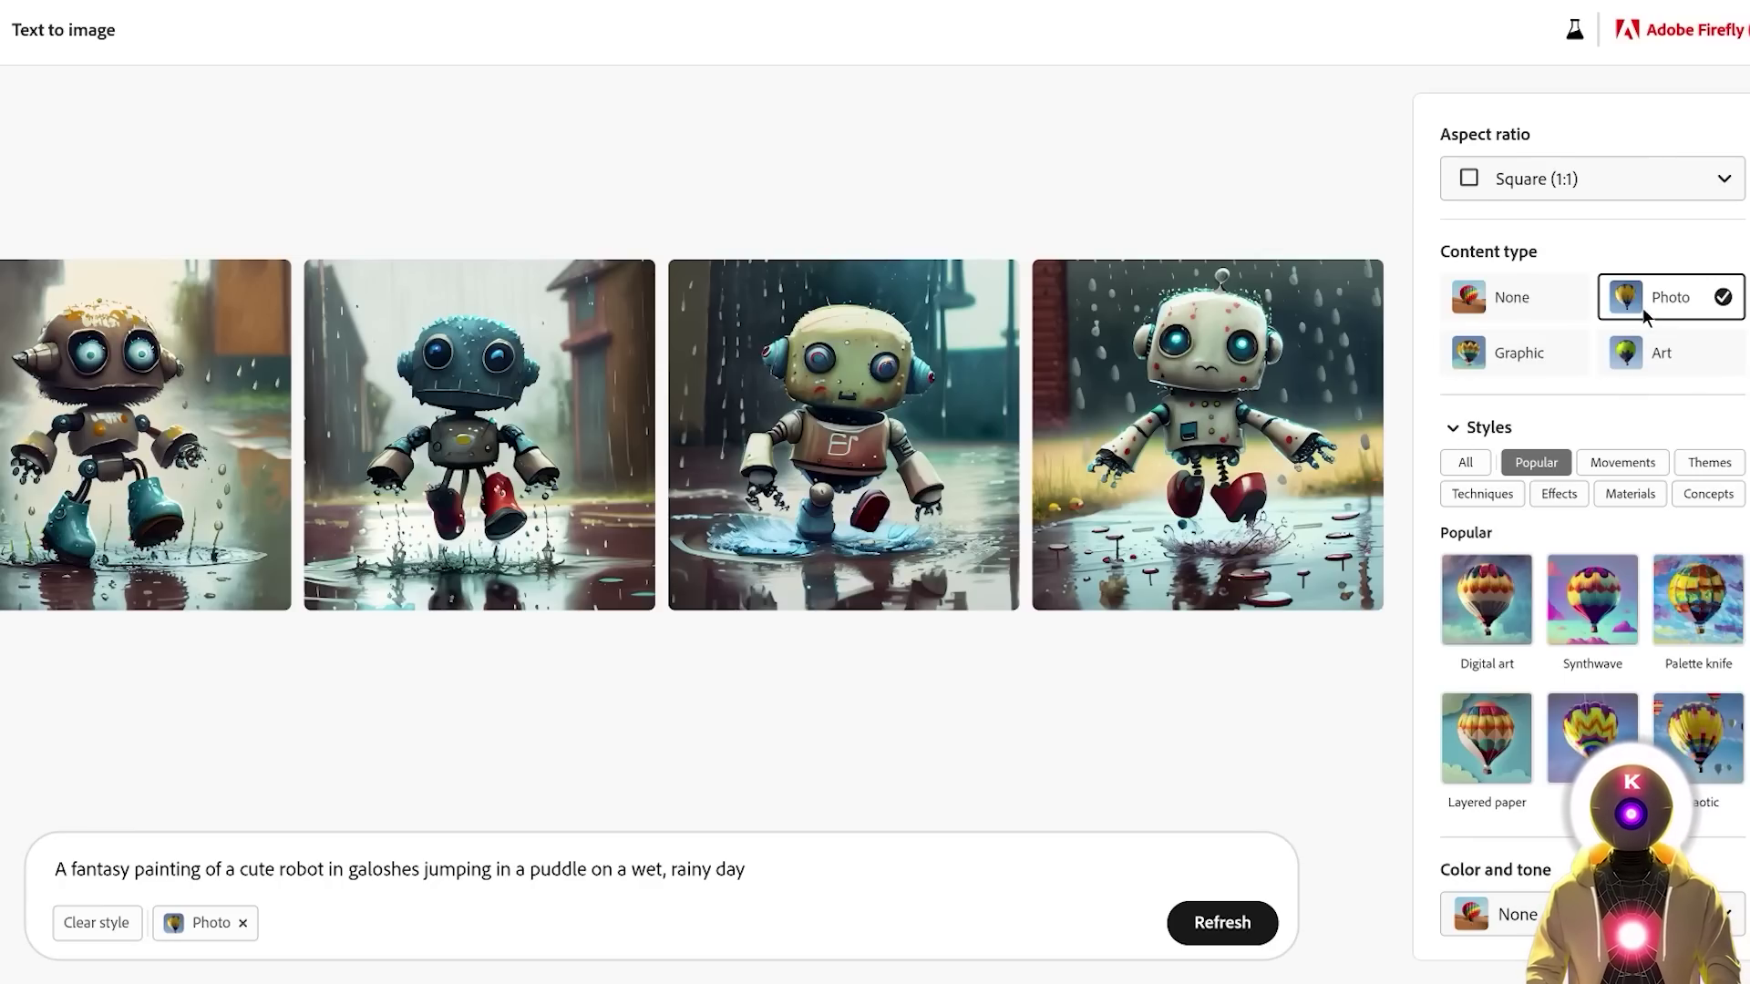
{"action": "mouse_move", "coordinate": [1134, 410]}
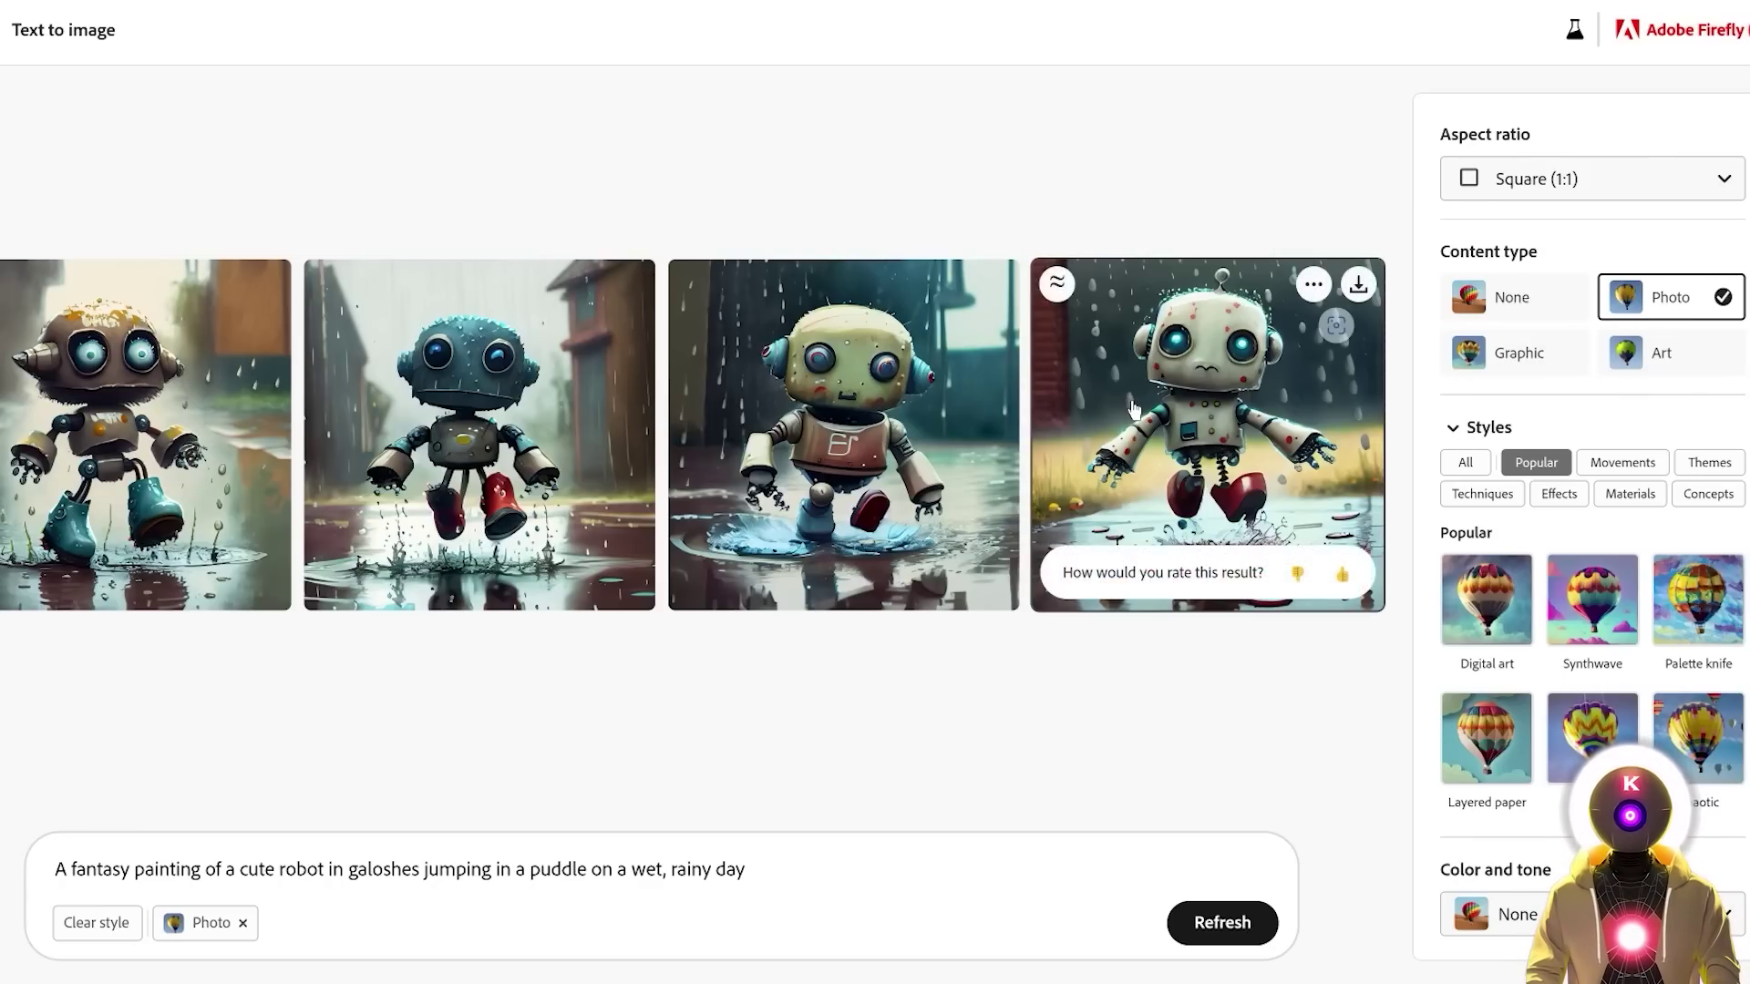
{"action": "left_click", "coordinate": [1510, 361]}
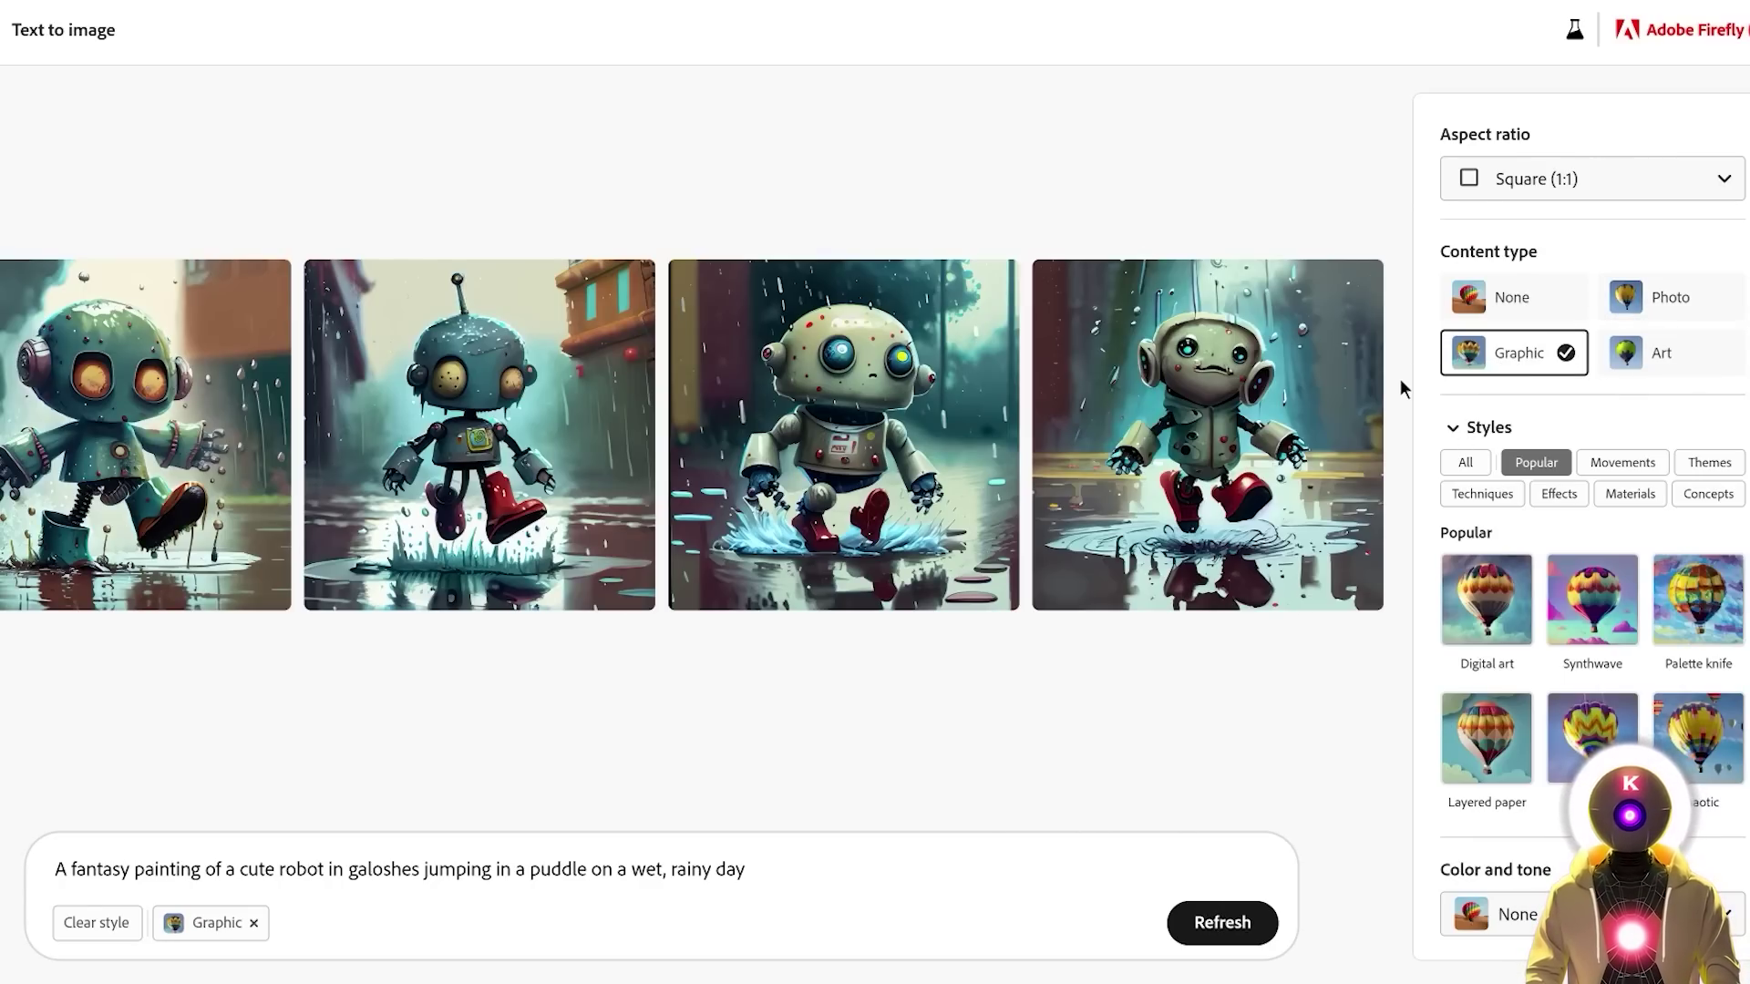
Alternate between the Photo and Graphic content types to compare their robot images.
{"action": "left_click", "coordinate": [1641, 292]}
{"action": "left_click", "coordinate": [1555, 344]}
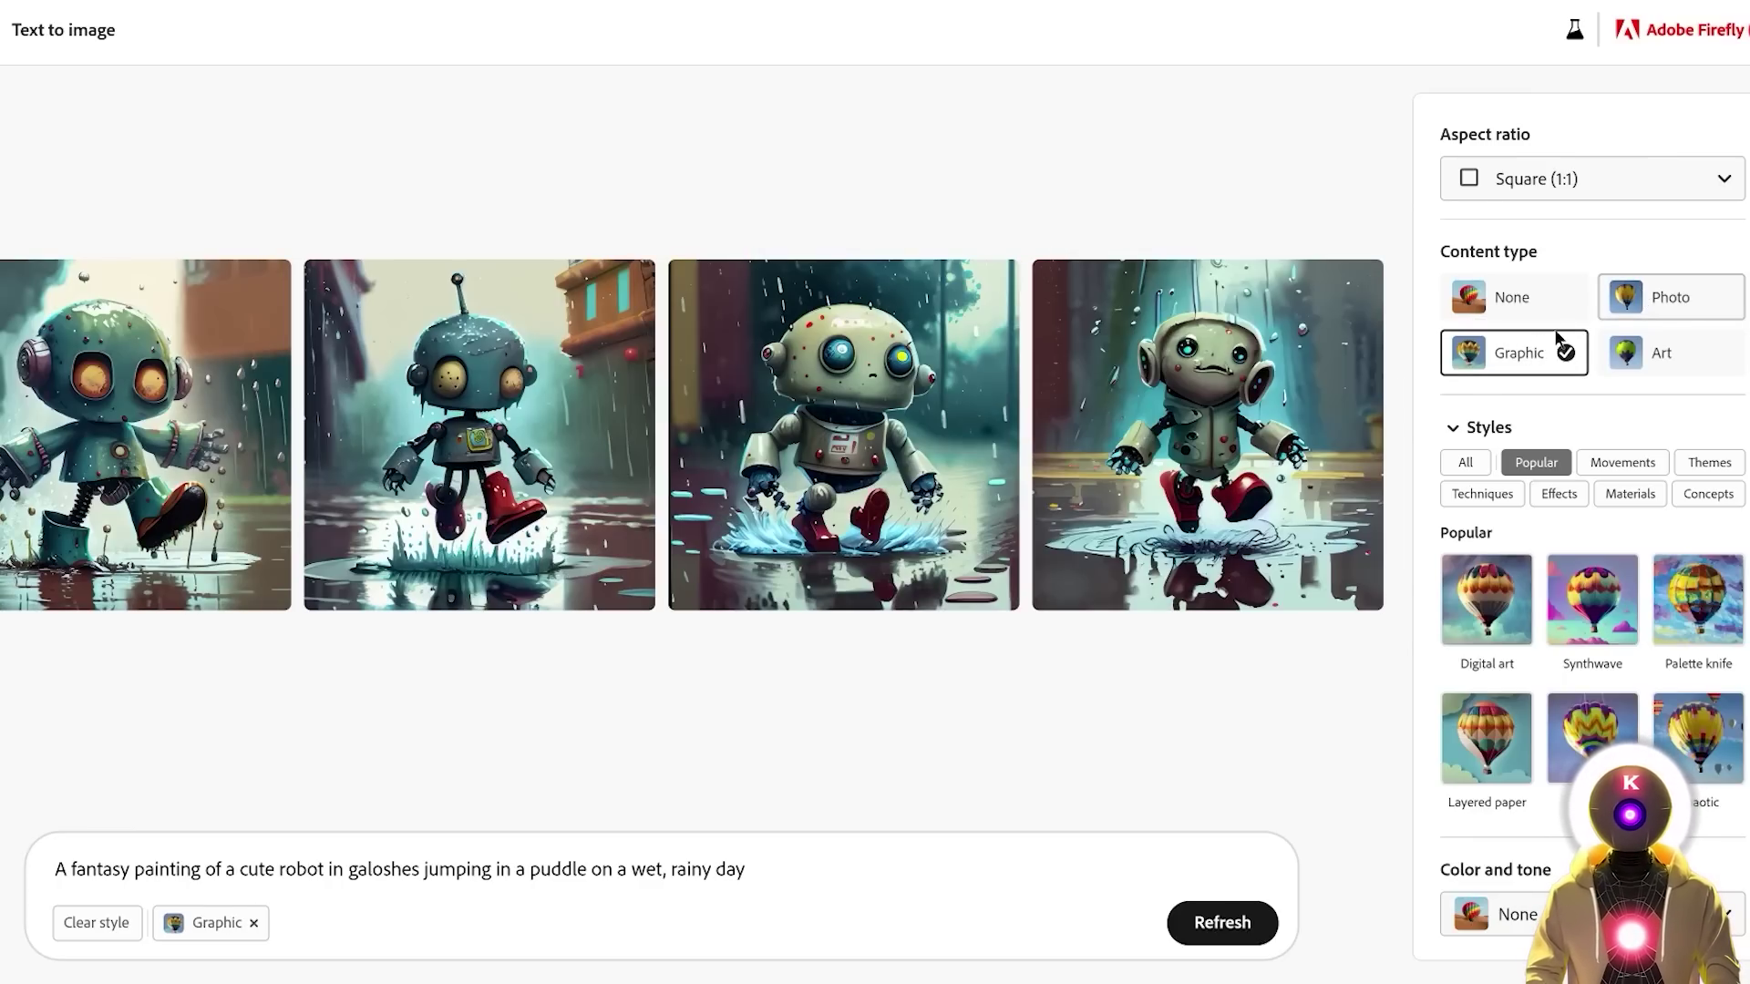
{"action": "left_click", "coordinate": [1663, 295]}
{"action": "left_click", "coordinate": [1524, 354]}
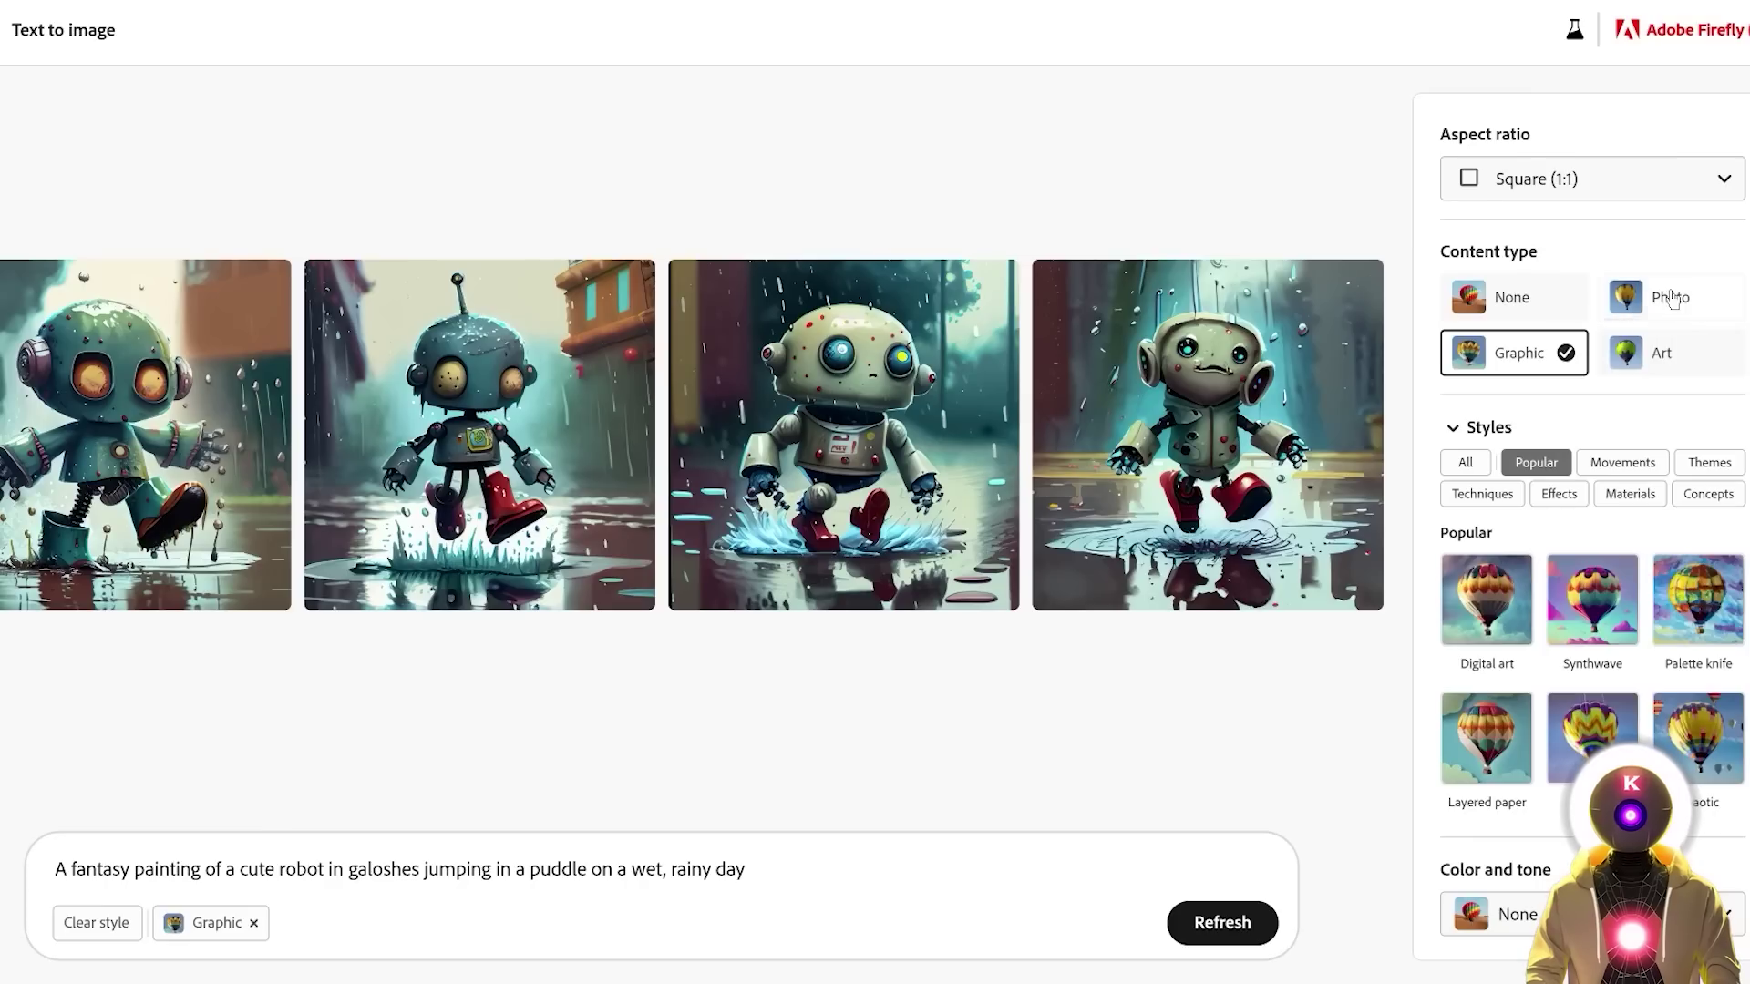
{"action": "left_click", "coordinate": [1673, 300]}
{"action": "left_click", "coordinate": [1550, 355]}
{"action": "left_click", "coordinate": [1671, 301]}
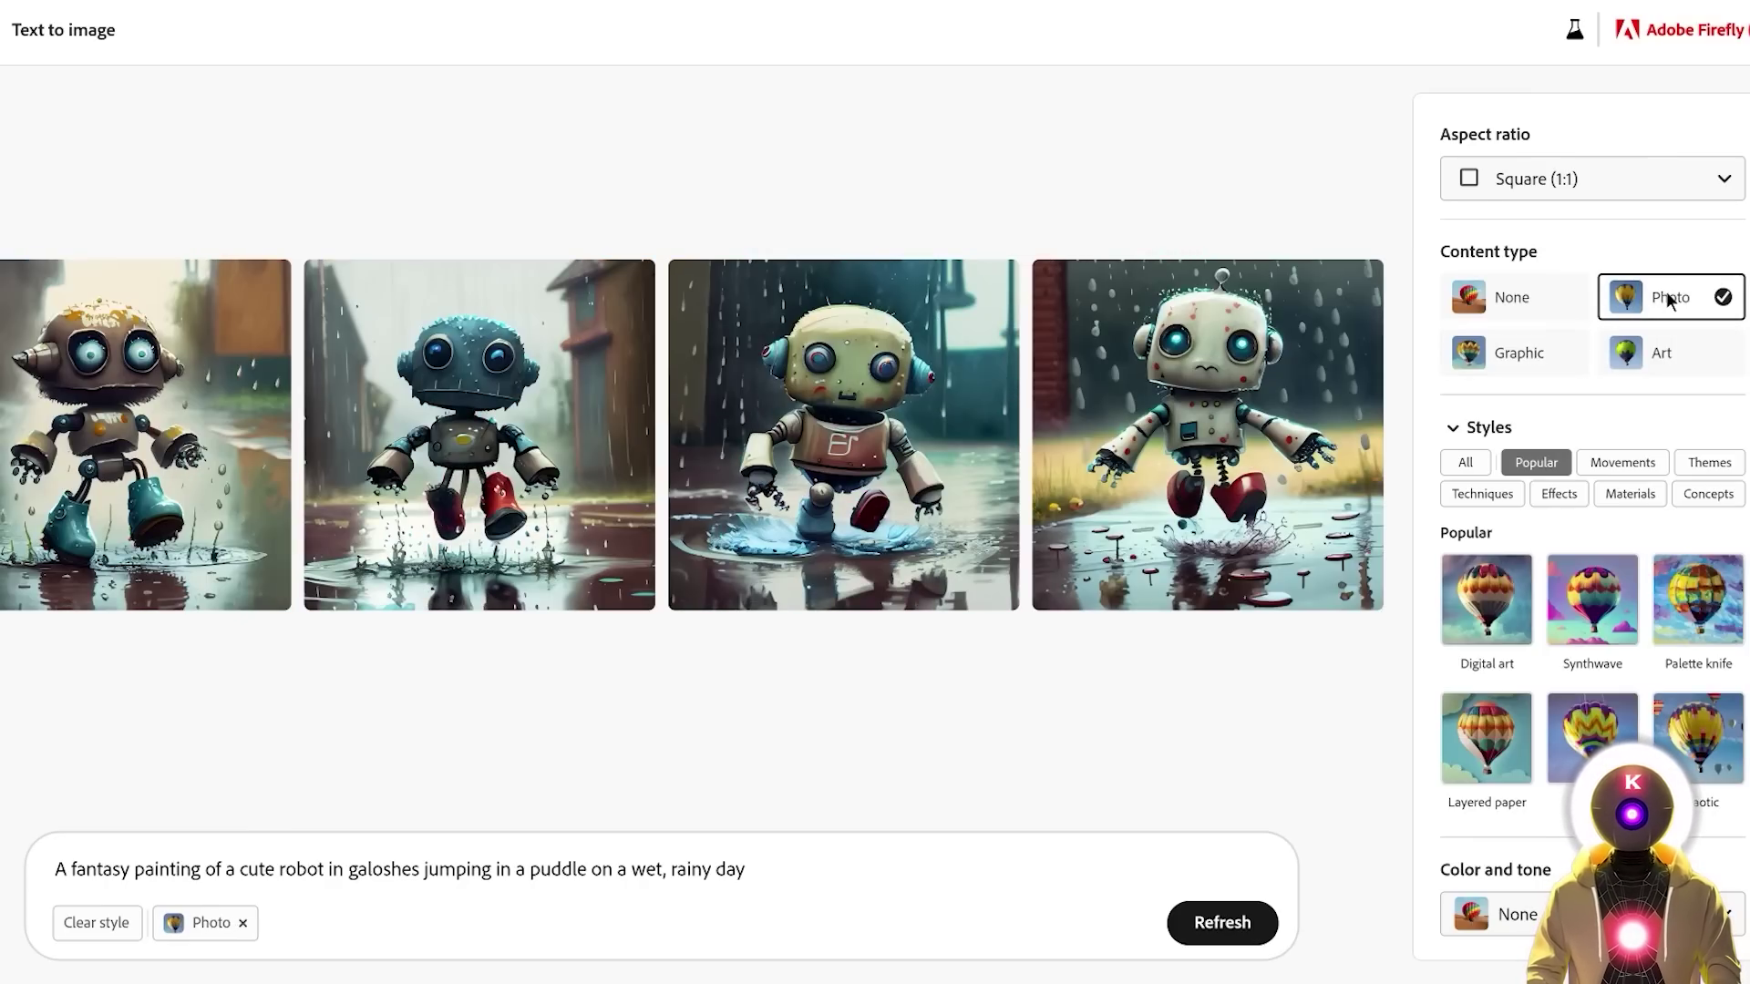
{"action": "left_click", "coordinate": [1540, 354]}
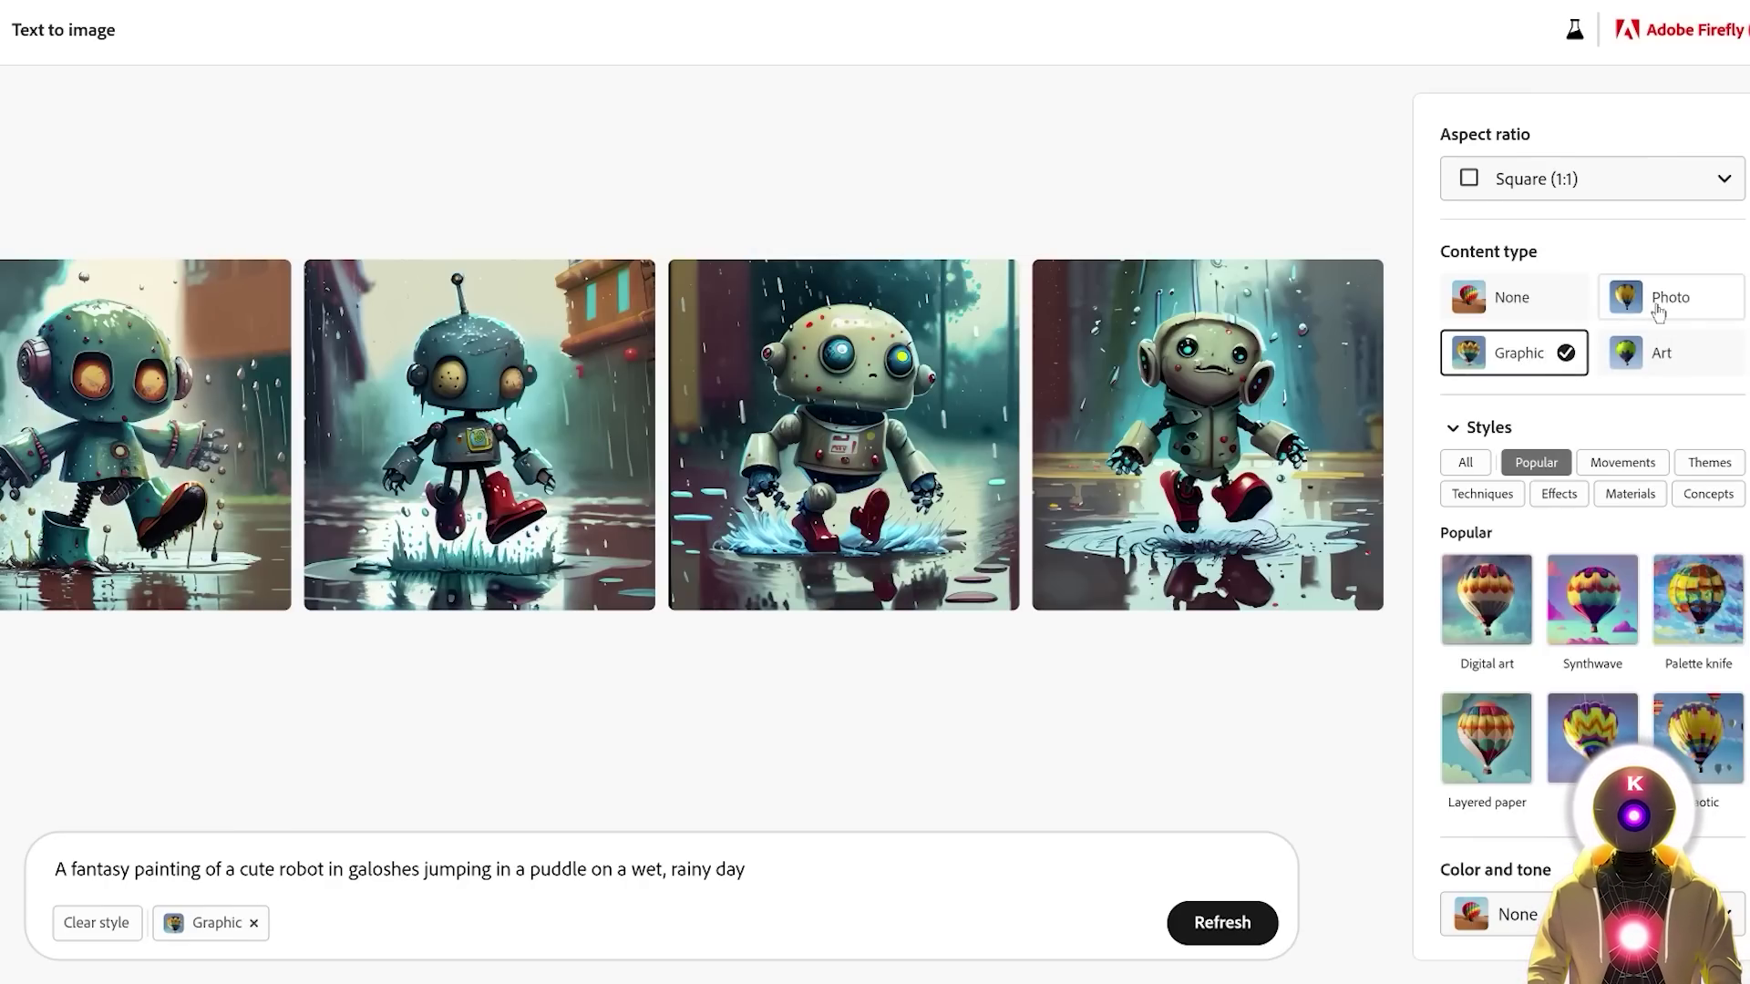
{"action": "left_click", "coordinate": [1659, 301]}
{"action": "left_click", "coordinate": [1532, 352]}
{"action": "left_click", "coordinate": [1672, 297]}
{"action": "left_click", "coordinate": [1540, 353]}
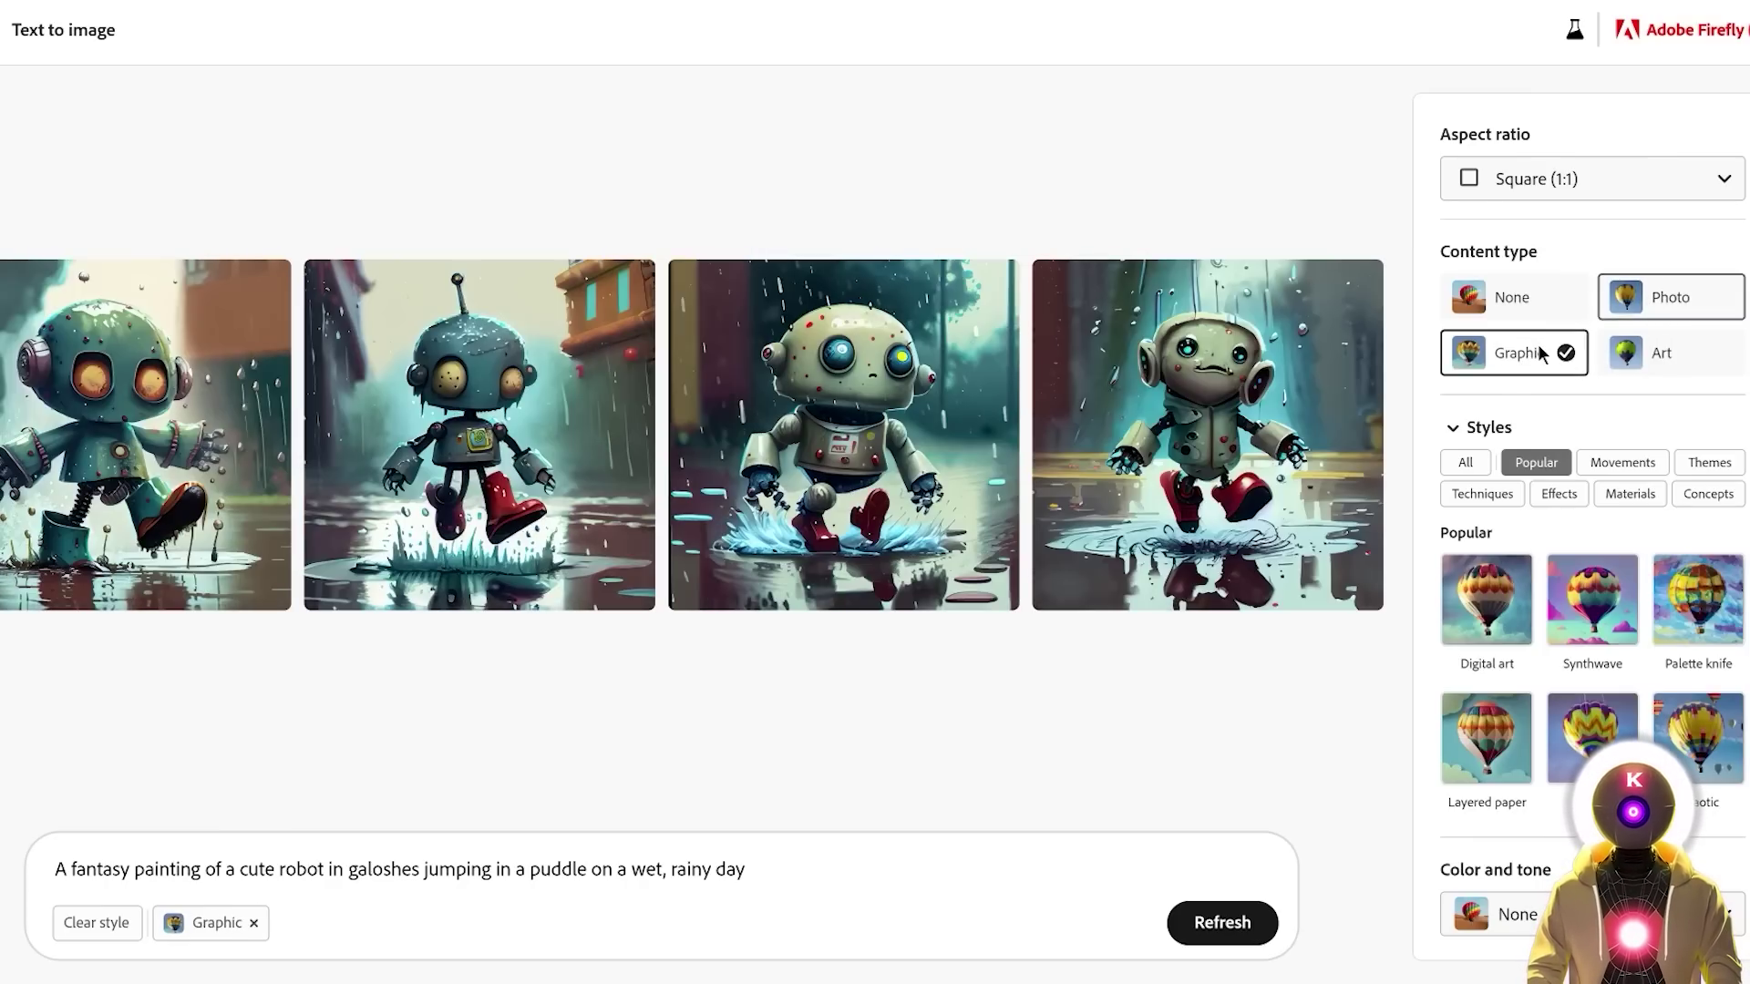
{"action": "left_click", "coordinate": [1659, 299]}
{"action": "left_click", "coordinate": [1536, 354]}
{"action": "left_click", "coordinate": [1661, 299]}
{"action": "left_click", "coordinate": [1531, 353]}
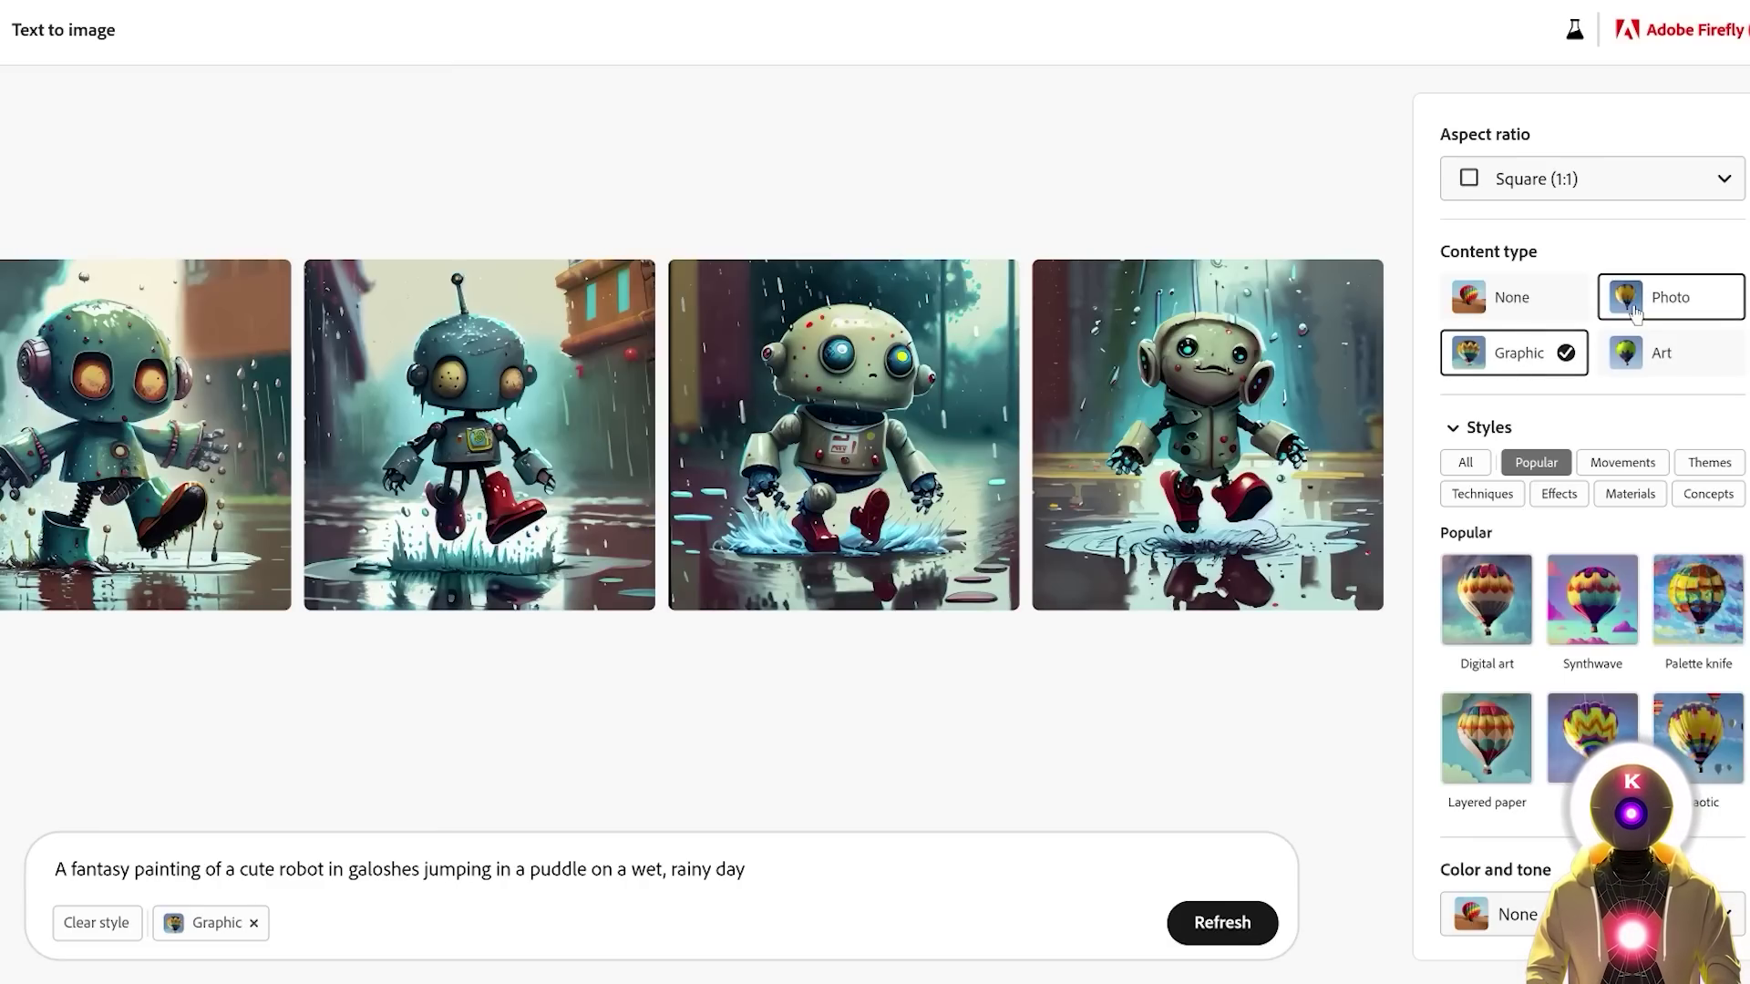
Try the Art content type and compare its robot images with the Photo and Graphic versions.
{"action": "left_click", "coordinate": [1637, 308]}
{"action": "left_click", "coordinate": [1618, 360]}
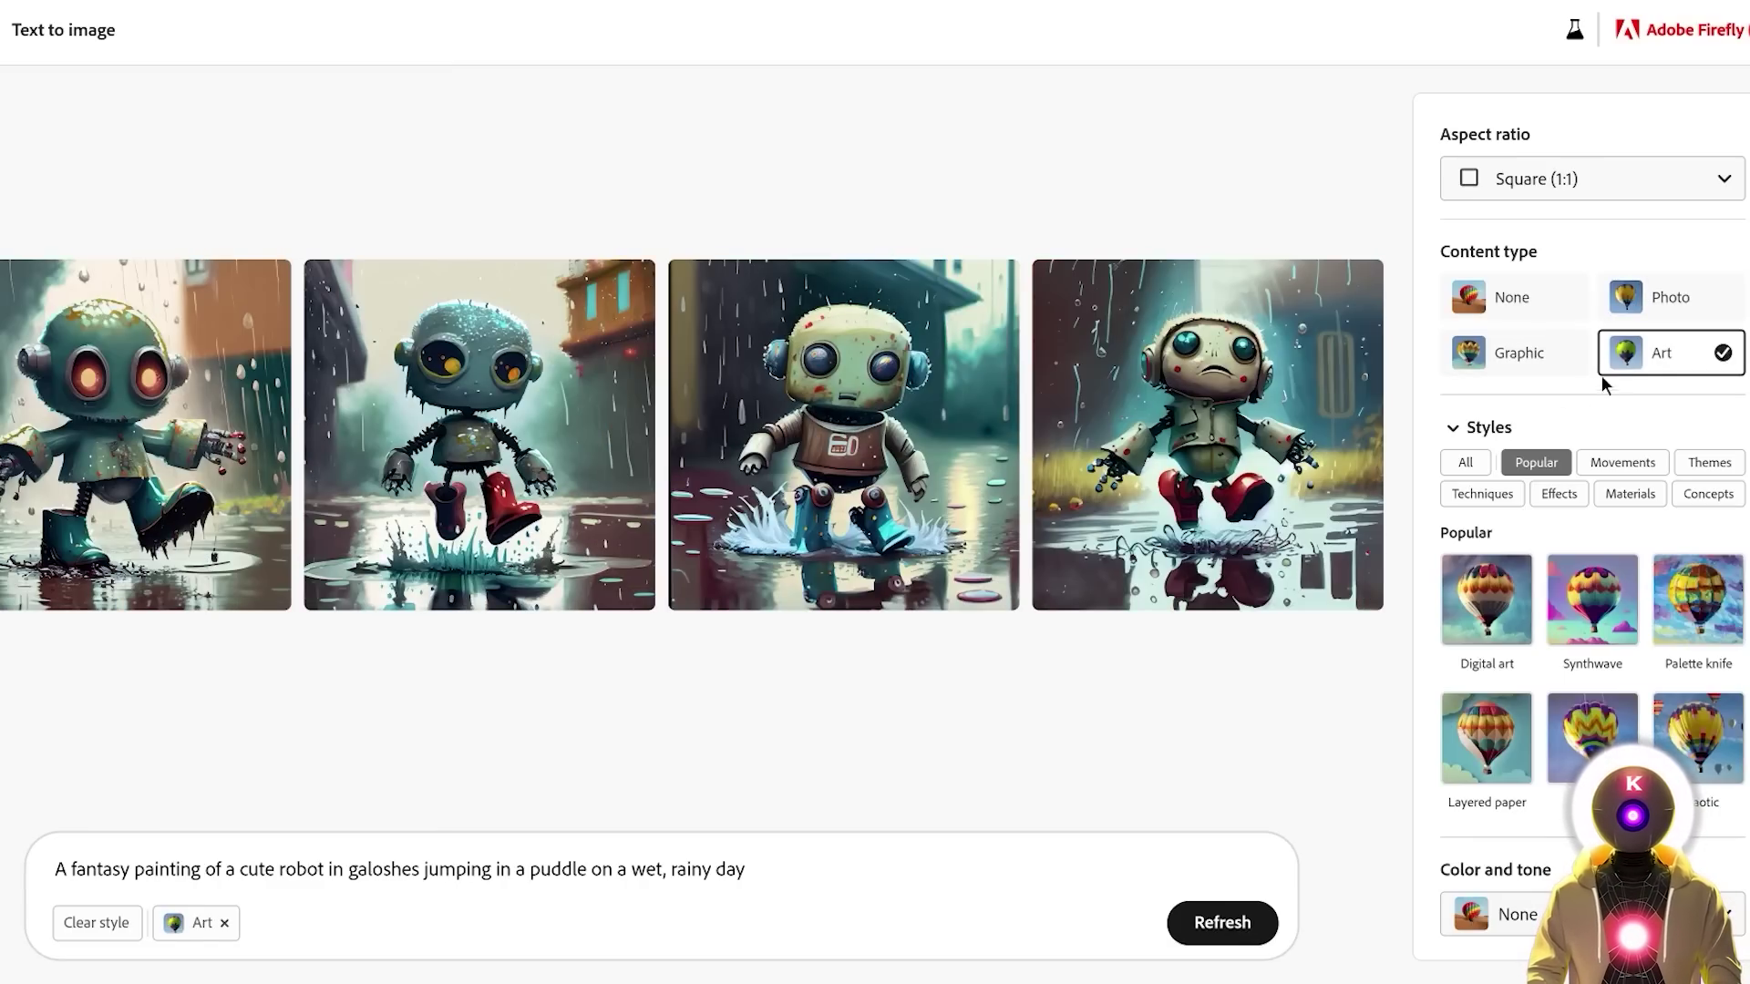
{"action": "left_click", "coordinate": [1668, 297]}
{"action": "left_click", "coordinate": [1661, 353]}
{"action": "left_click", "coordinate": [1527, 354]}
{"action": "left_click", "coordinate": [1659, 353]}
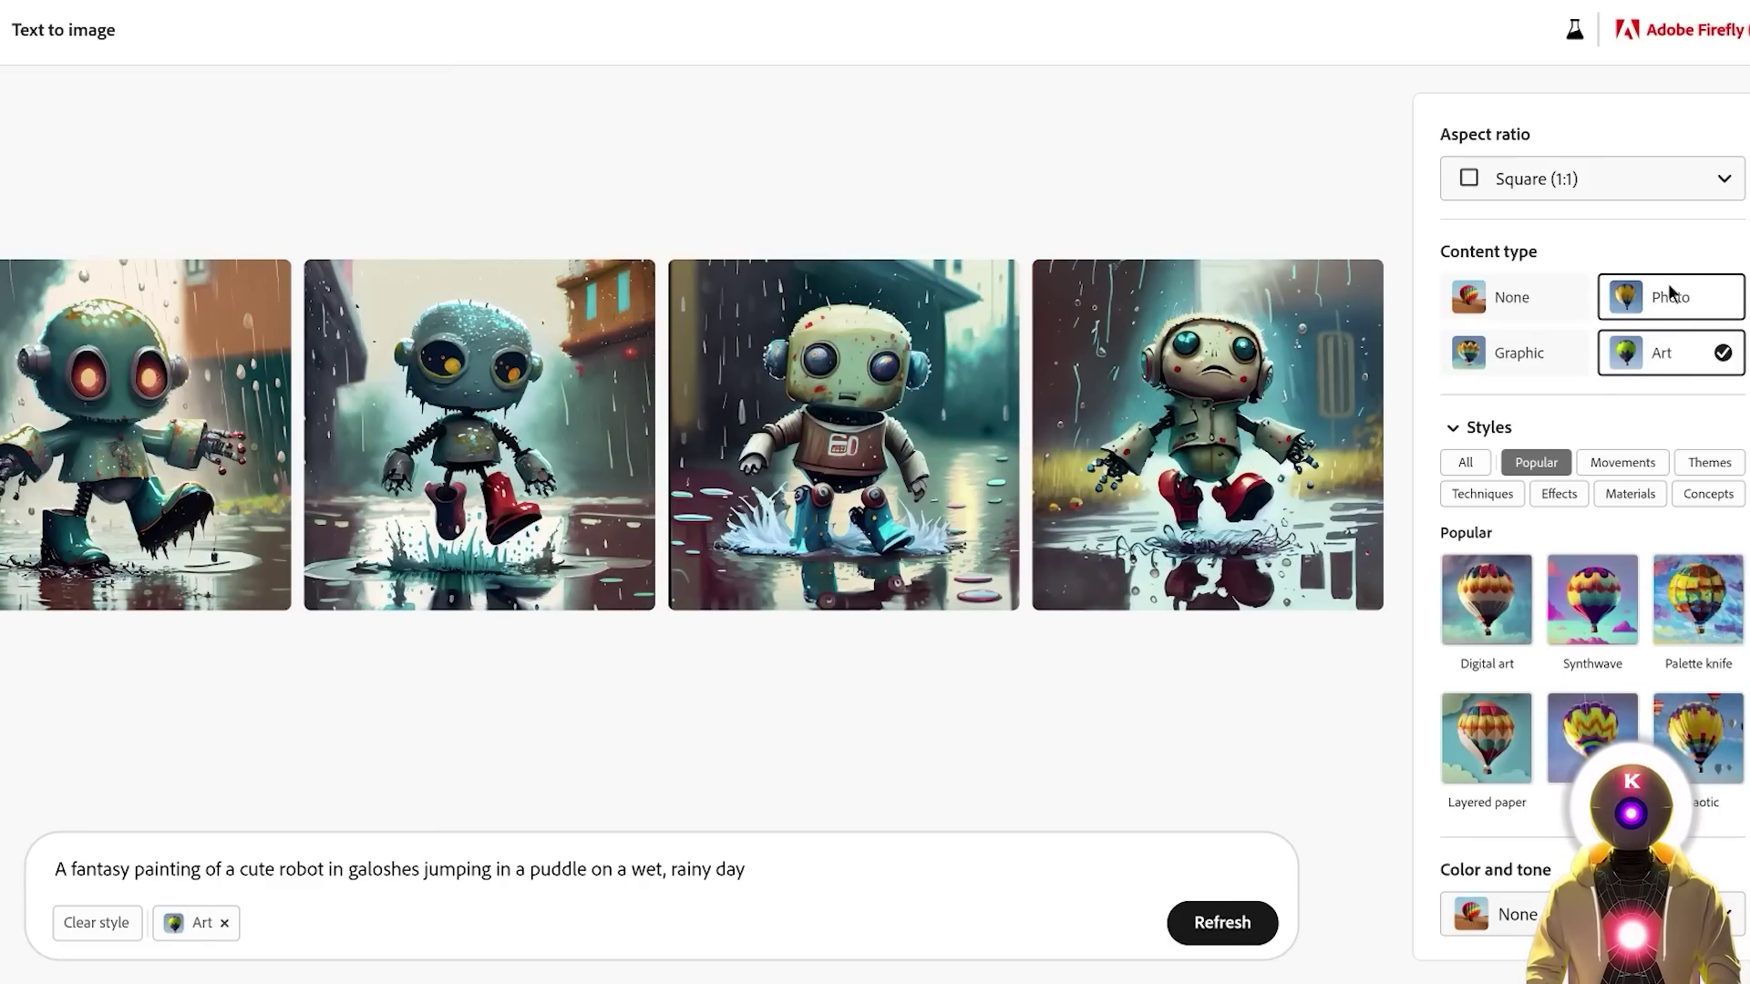
{"action": "left_click", "coordinate": [1541, 301]}
{"action": "left_click", "coordinate": [1550, 355]}
{"action": "left_click", "coordinate": [1659, 354]}
{"action": "left_click", "coordinate": [1664, 297]}
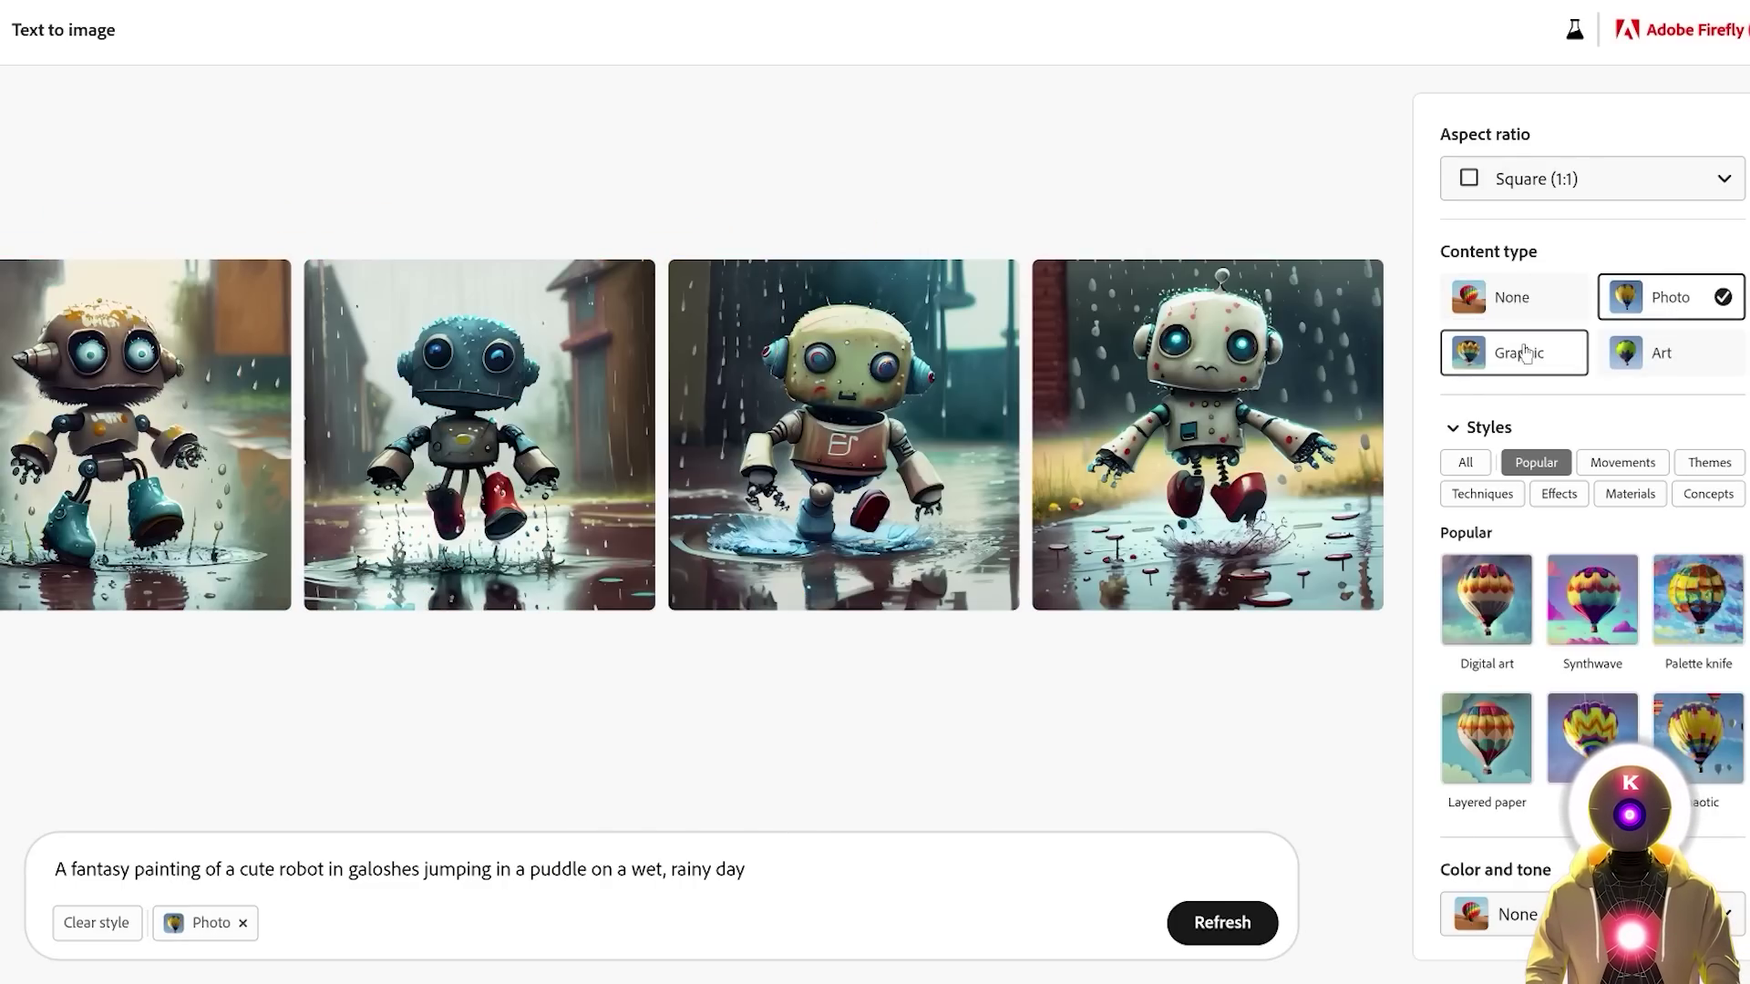
{"action": "left_click", "coordinate": [1525, 353]}
{"action": "left_click", "coordinate": [1654, 354]}
{"action": "left_click", "coordinate": [1540, 354]}
Compare the robot images without a content type against the Photo version, leaving the content type at None.
{"action": "left_click", "coordinate": [1575, 300]}
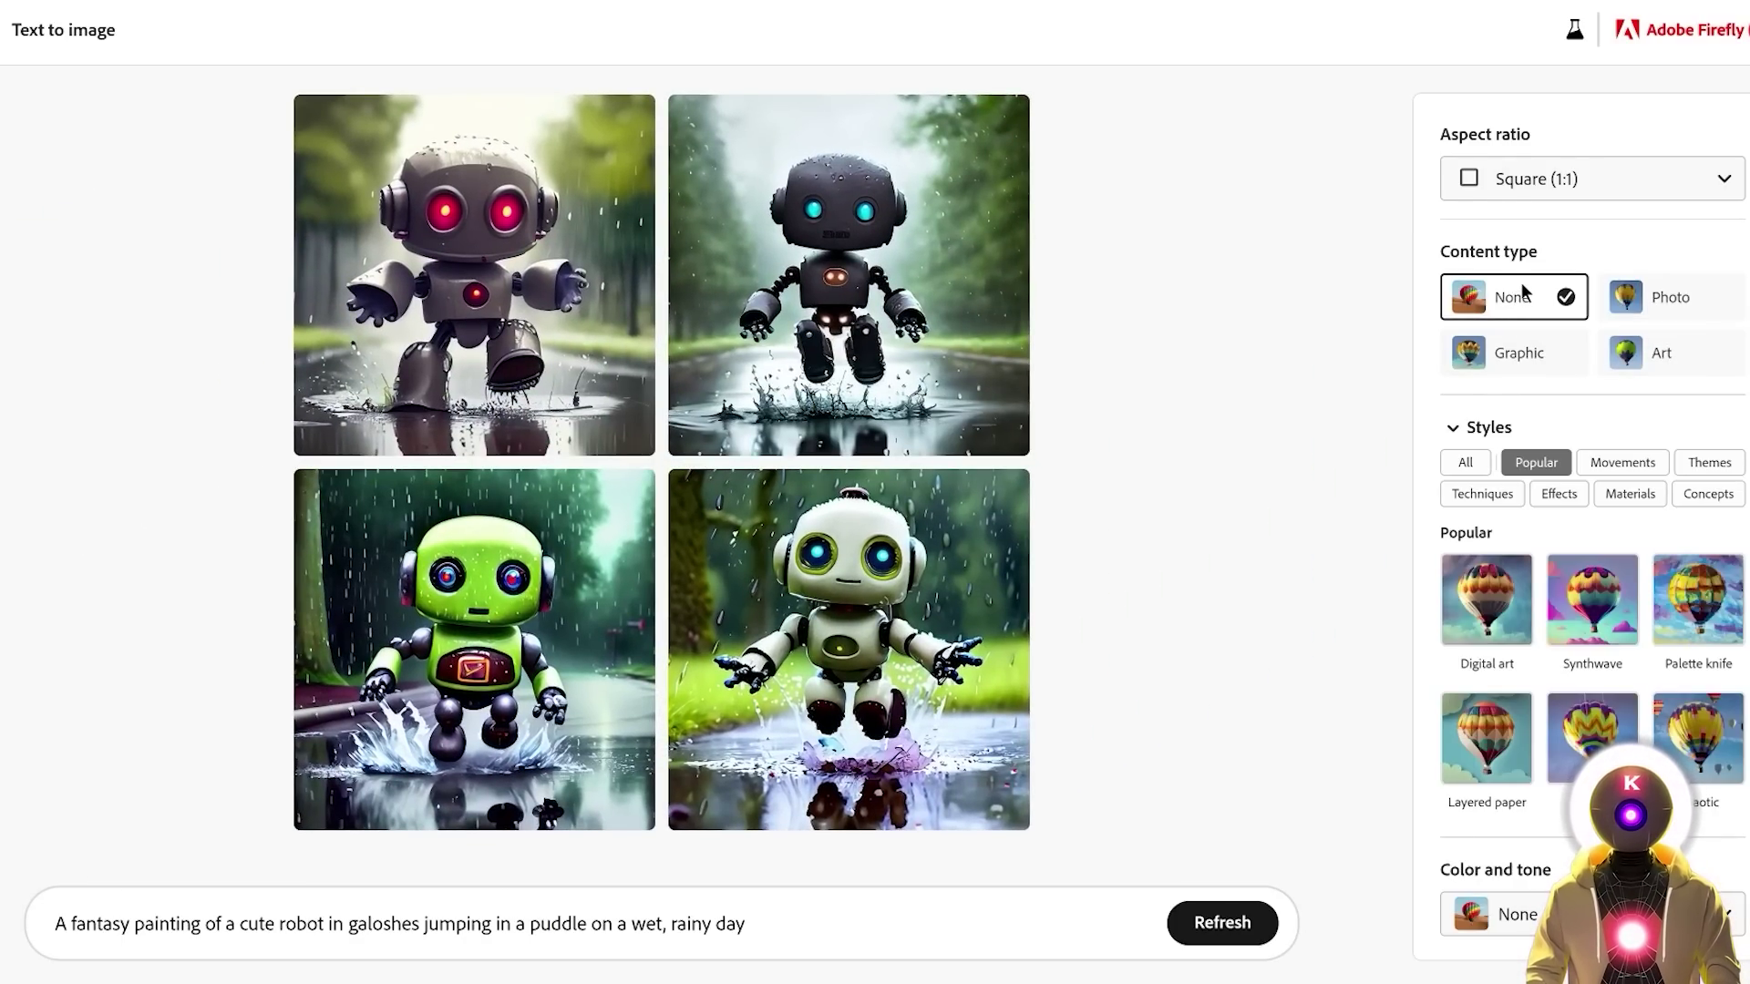
{"action": "left_click", "coordinate": [1619, 278]}
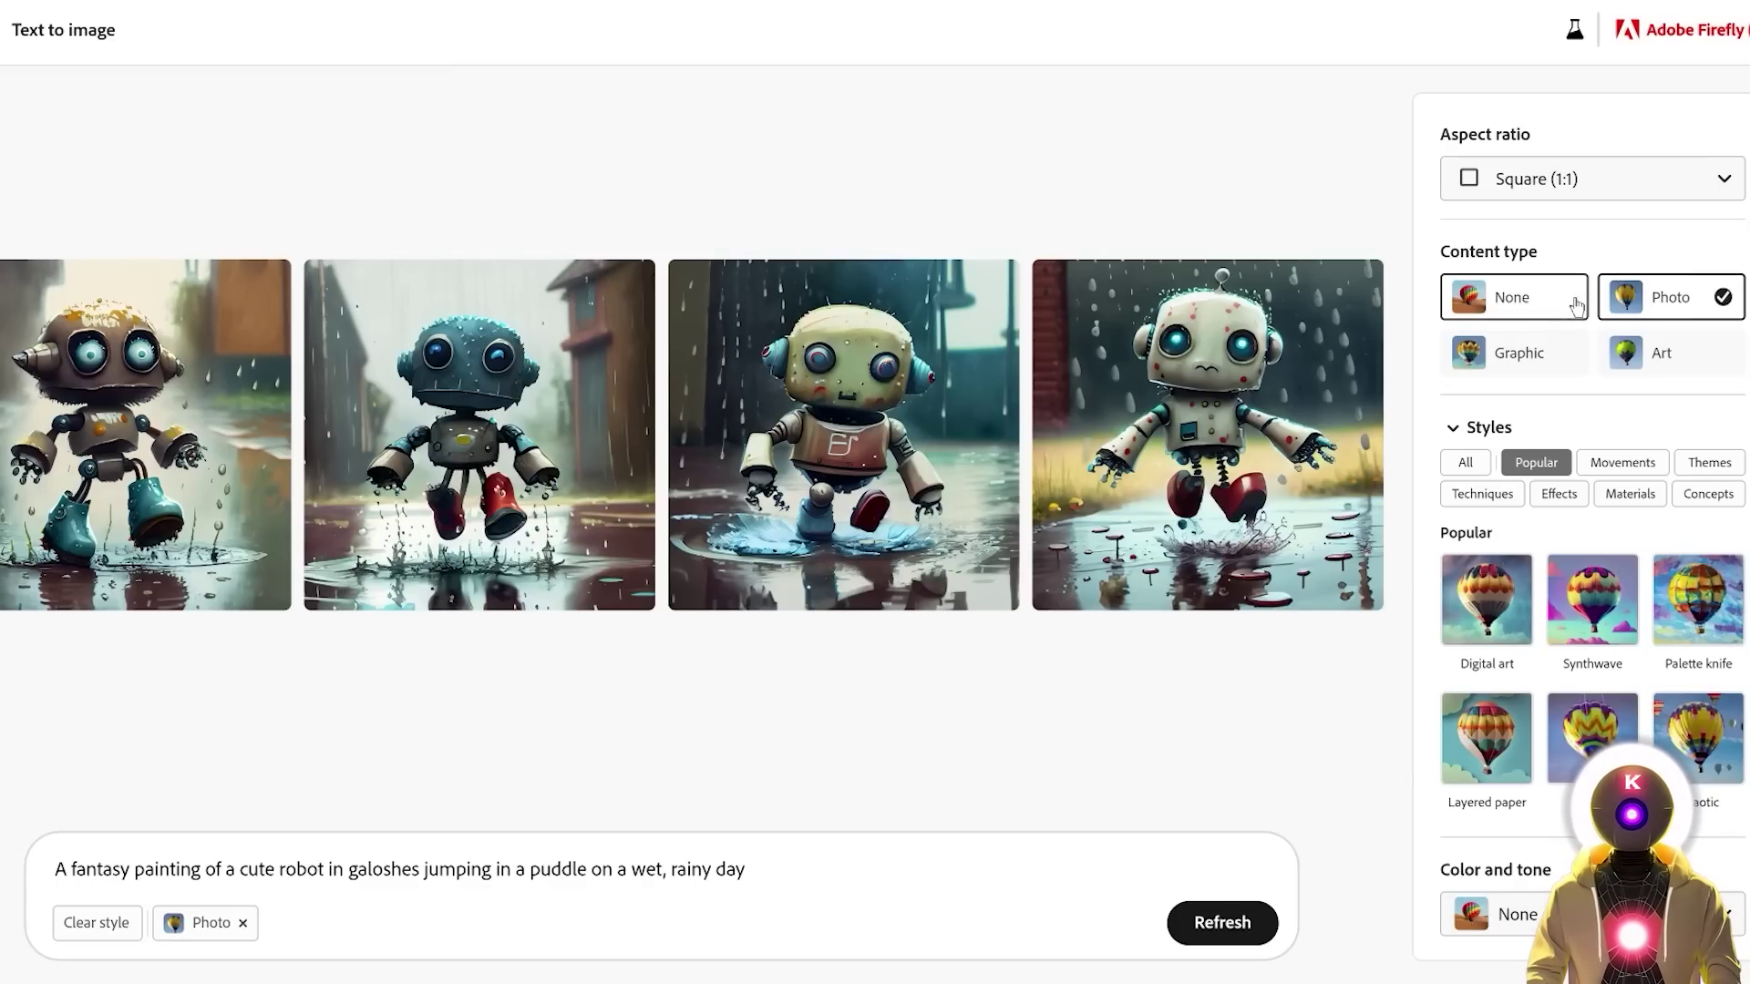
{"action": "left_click", "coordinate": [1508, 301]}
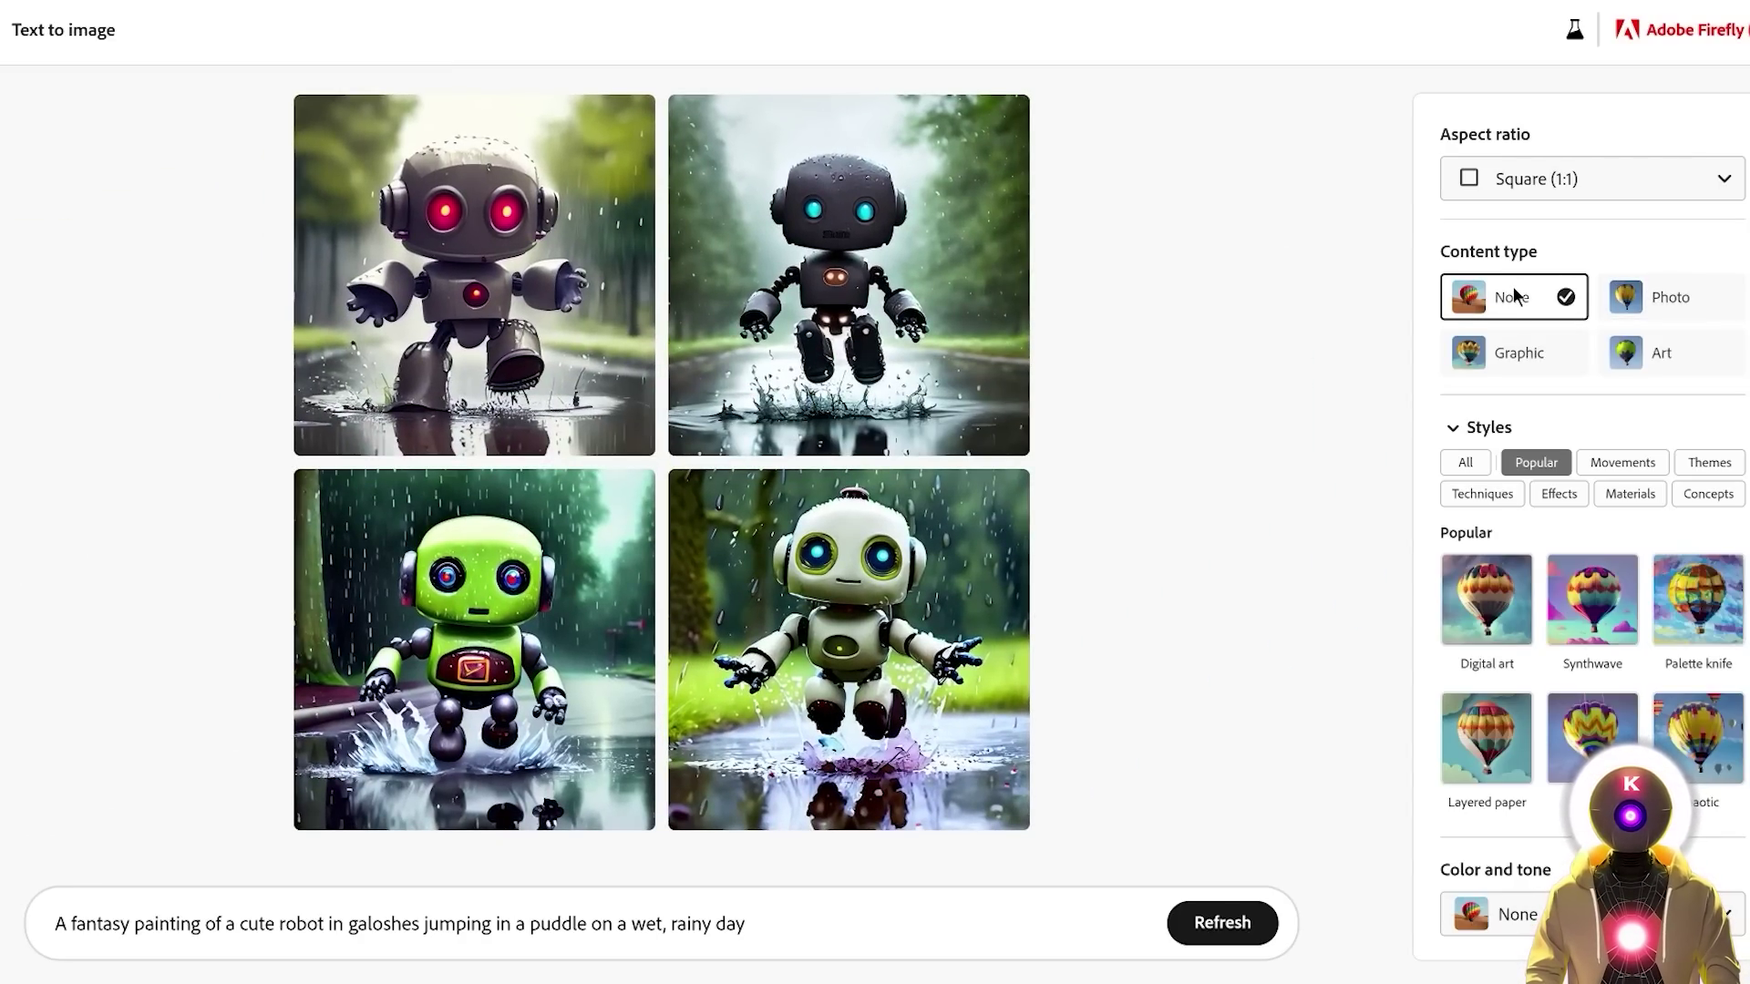
Browse the Movements, Themes, Techniques, Effects, Materials and Concepts style categories.
{"action": "scroll", "coordinate": [1514, 294], "scroll_direction": "down", "scroll_amount": 2}
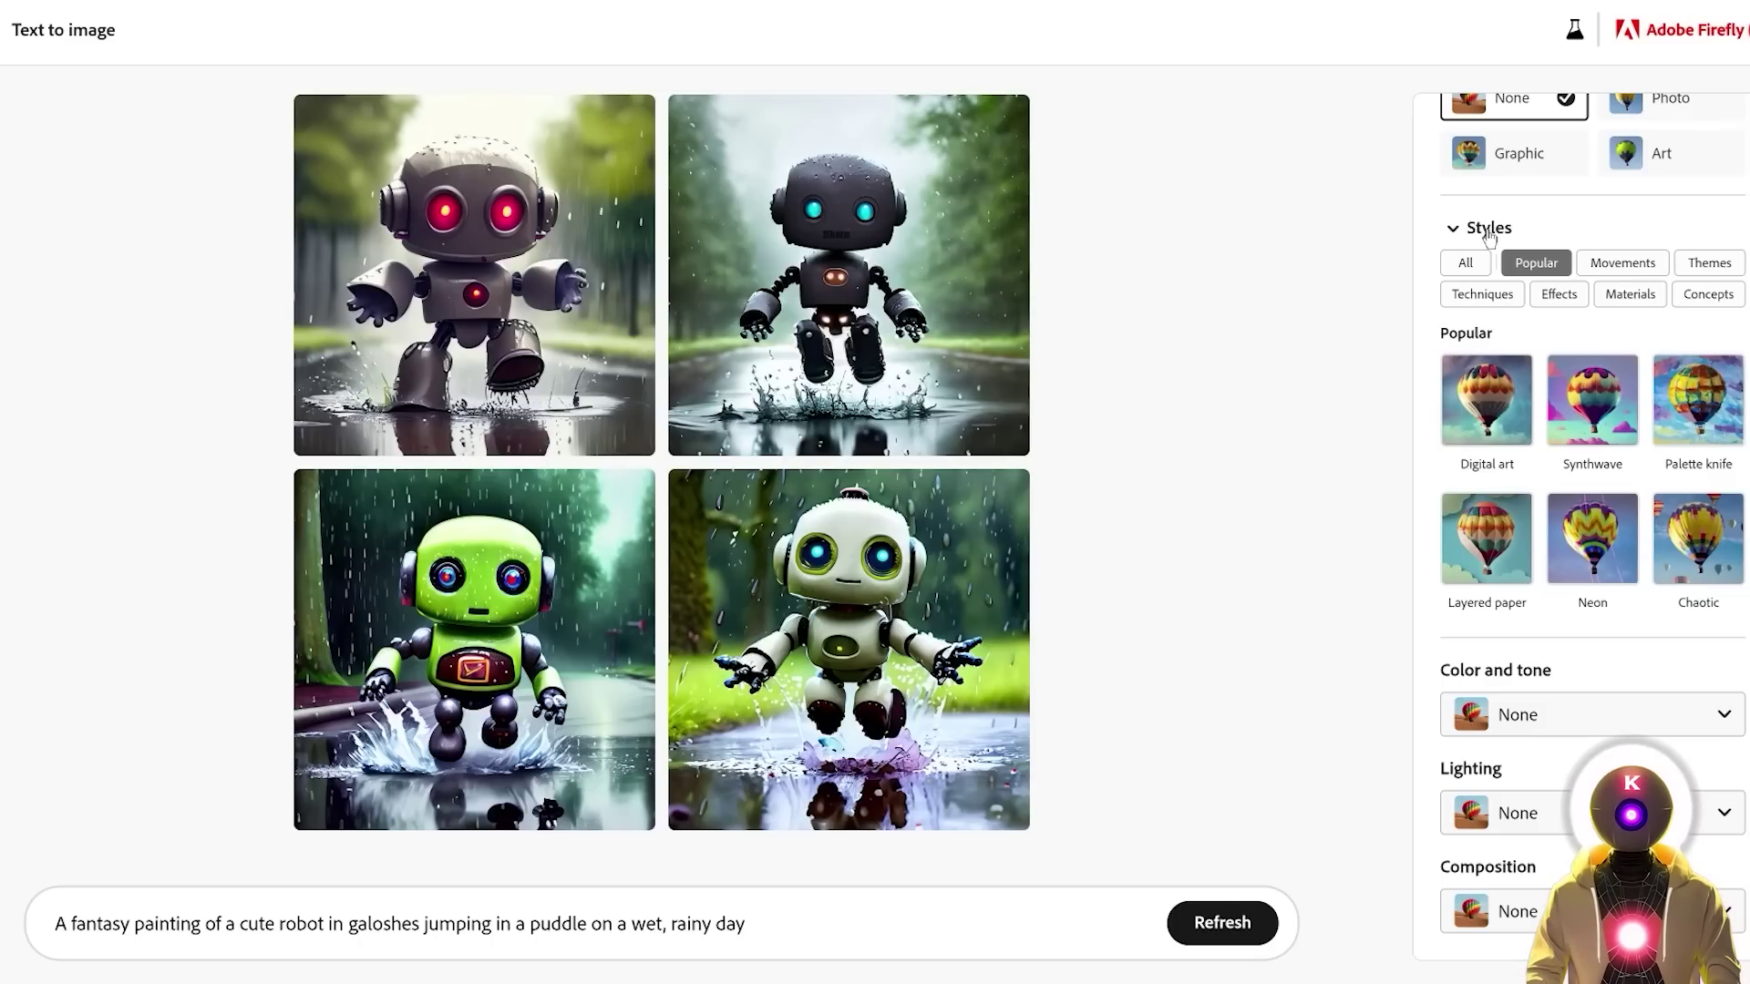
{"action": "left_click", "coordinate": [1624, 264]}
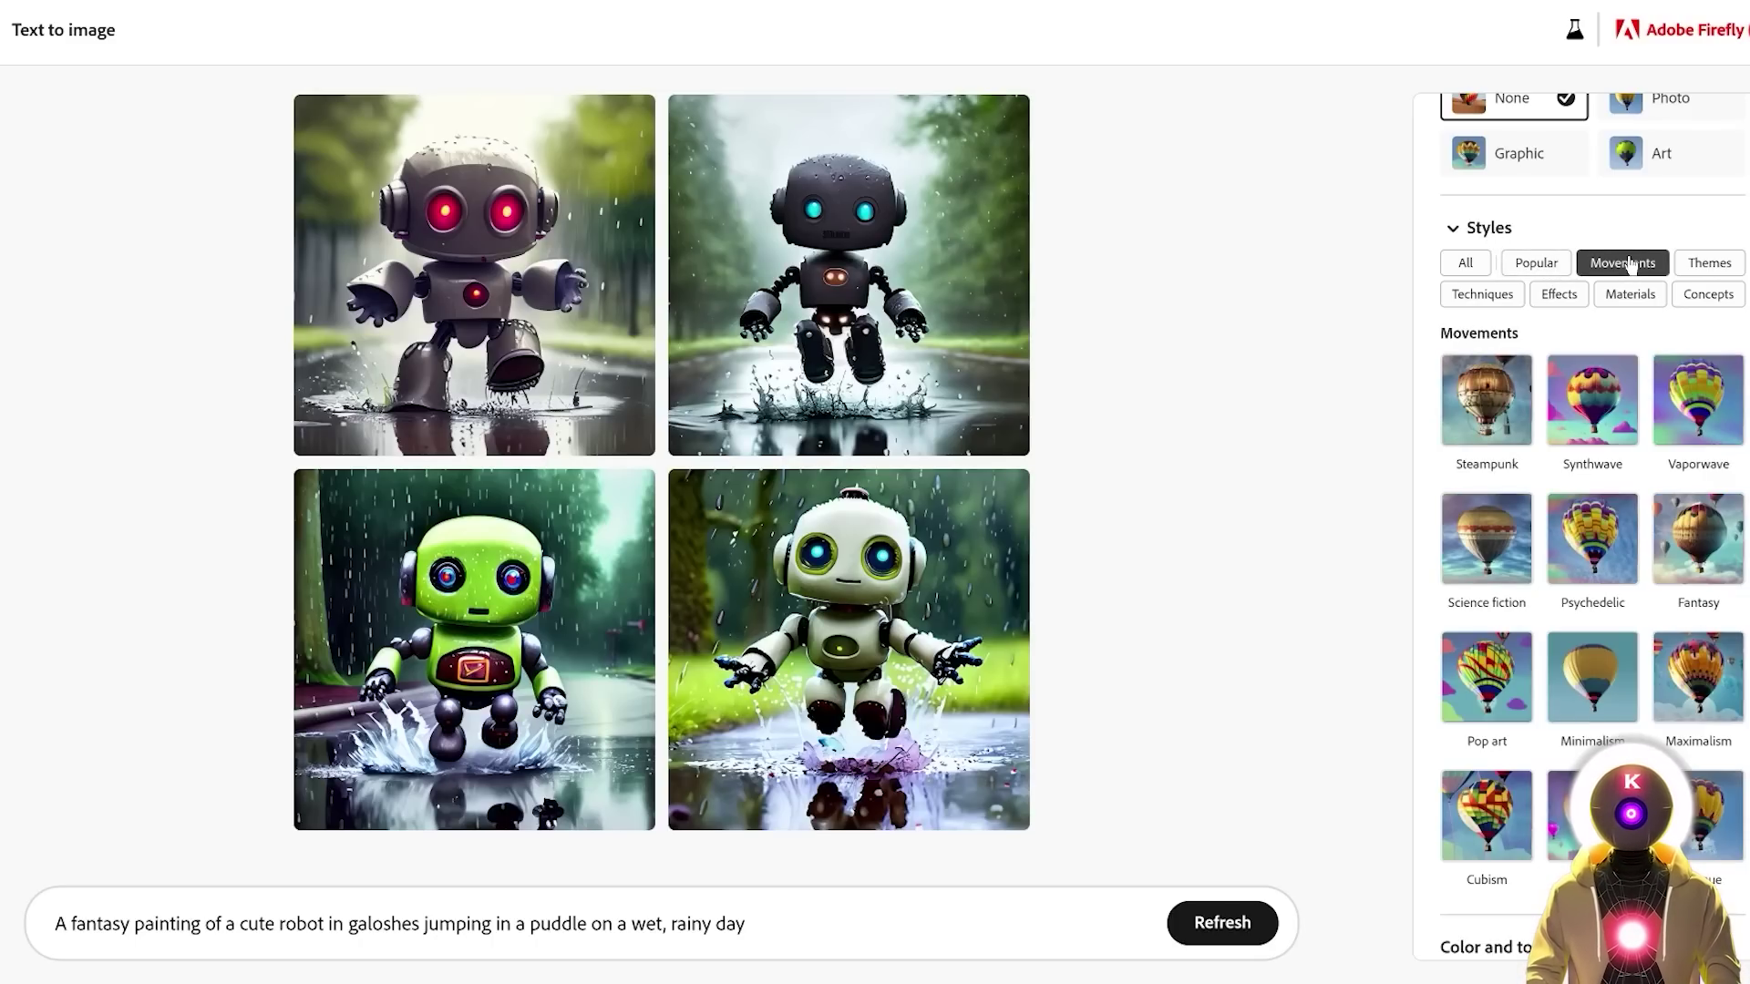
{"action": "left_click", "coordinate": [1705, 210]}
{"action": "left_click", "coordinate": [1482, 233]}
{"action": "left_click", "coordinate": [1558, 233]}
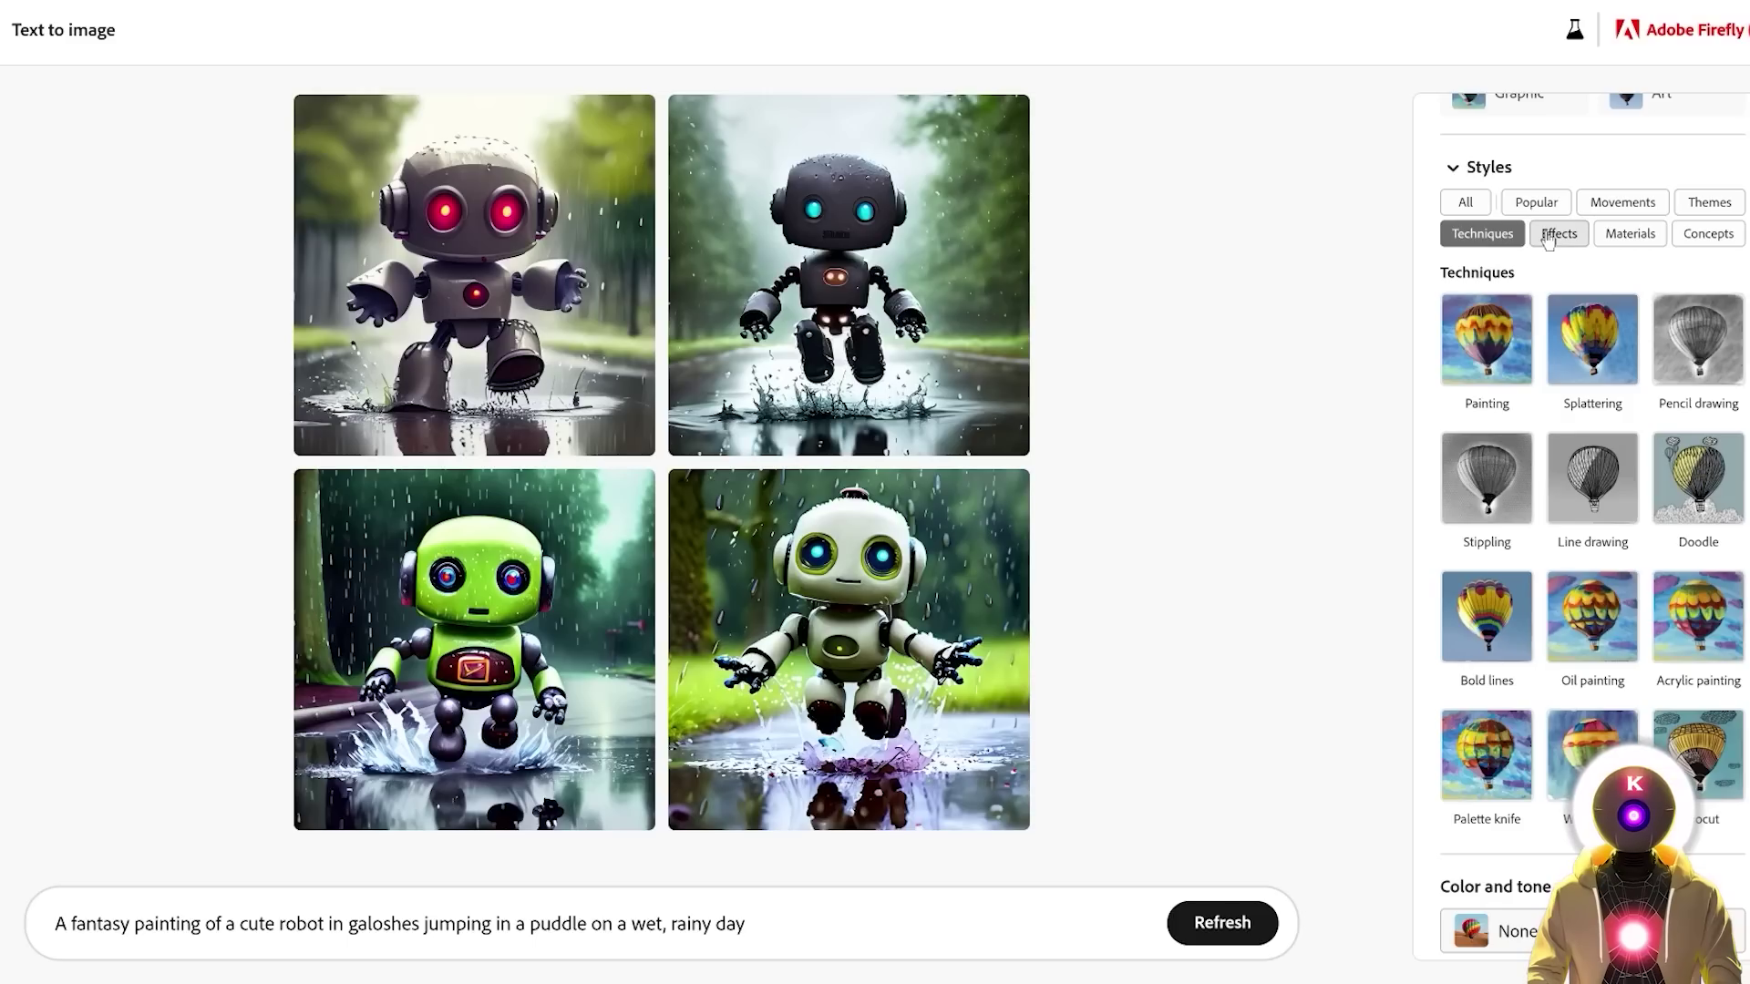
{"action": "left_click", "coordinate": [1630, 233]}
{"action": "left_click", "coordinate": [1709, 233]}
Add the Steampunk movement style and the Pencil drawing technique to the robot prompt.
{"action": "left_click", "coordinate": [1623, 263]}
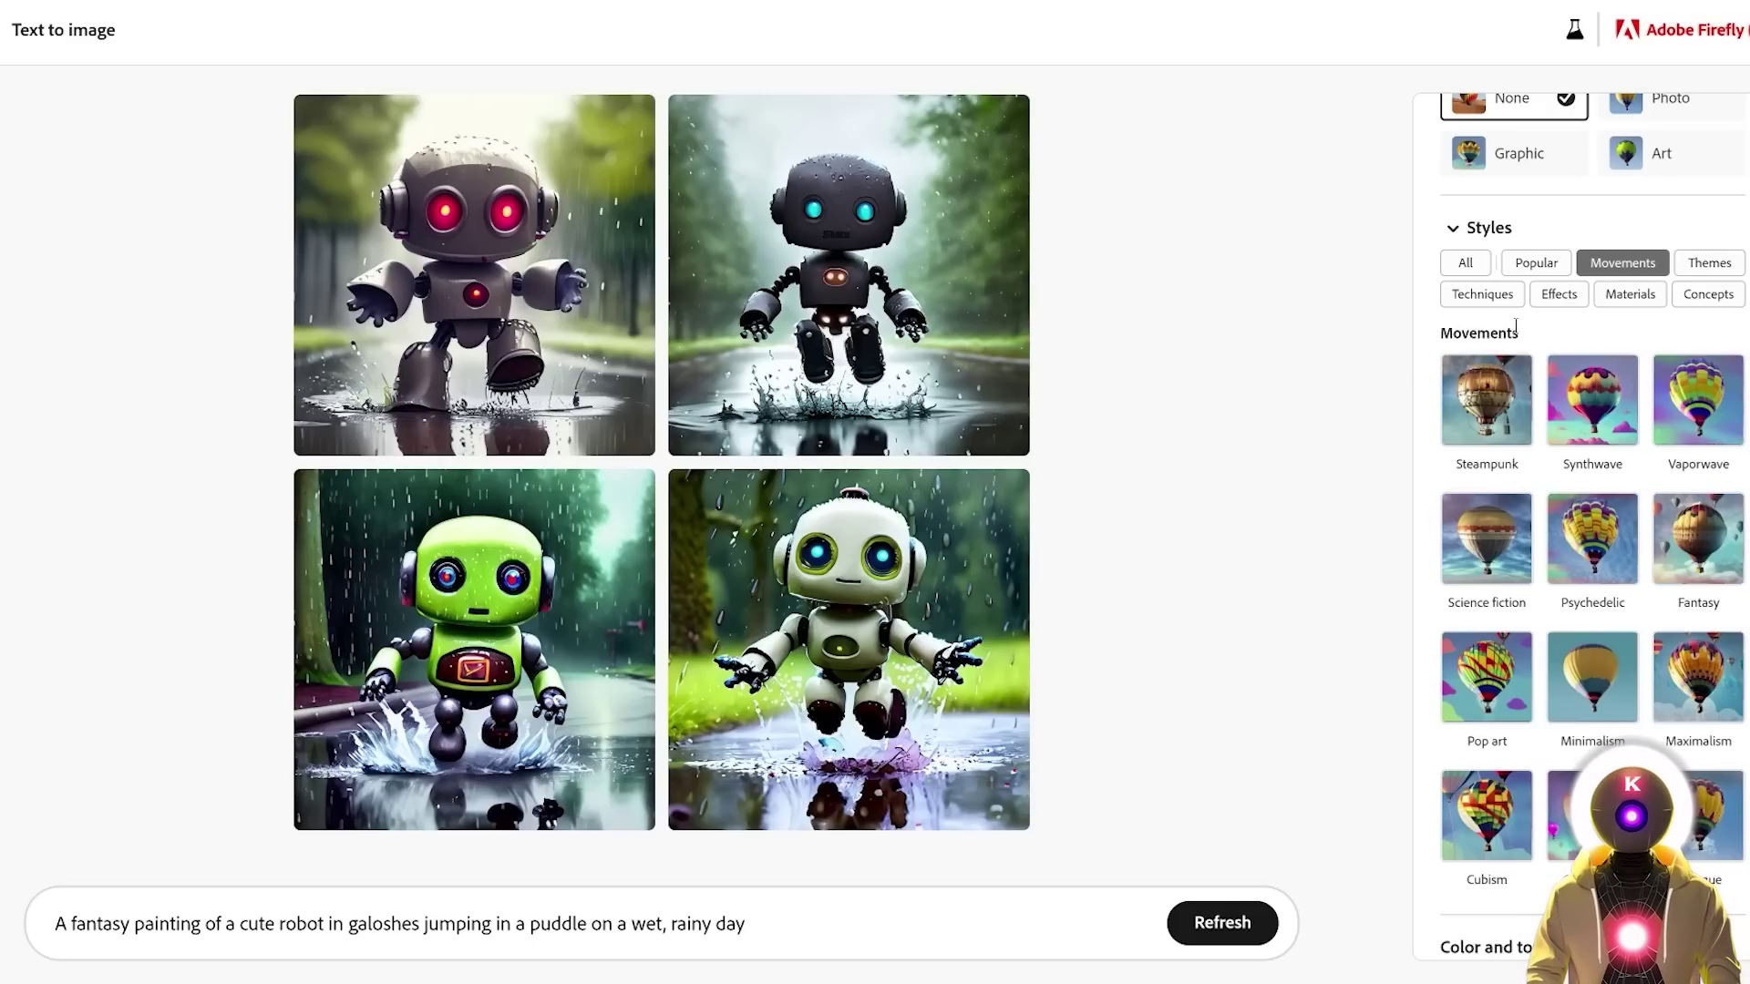
{"action": "left_click", "coordinate": [1483, 401]}
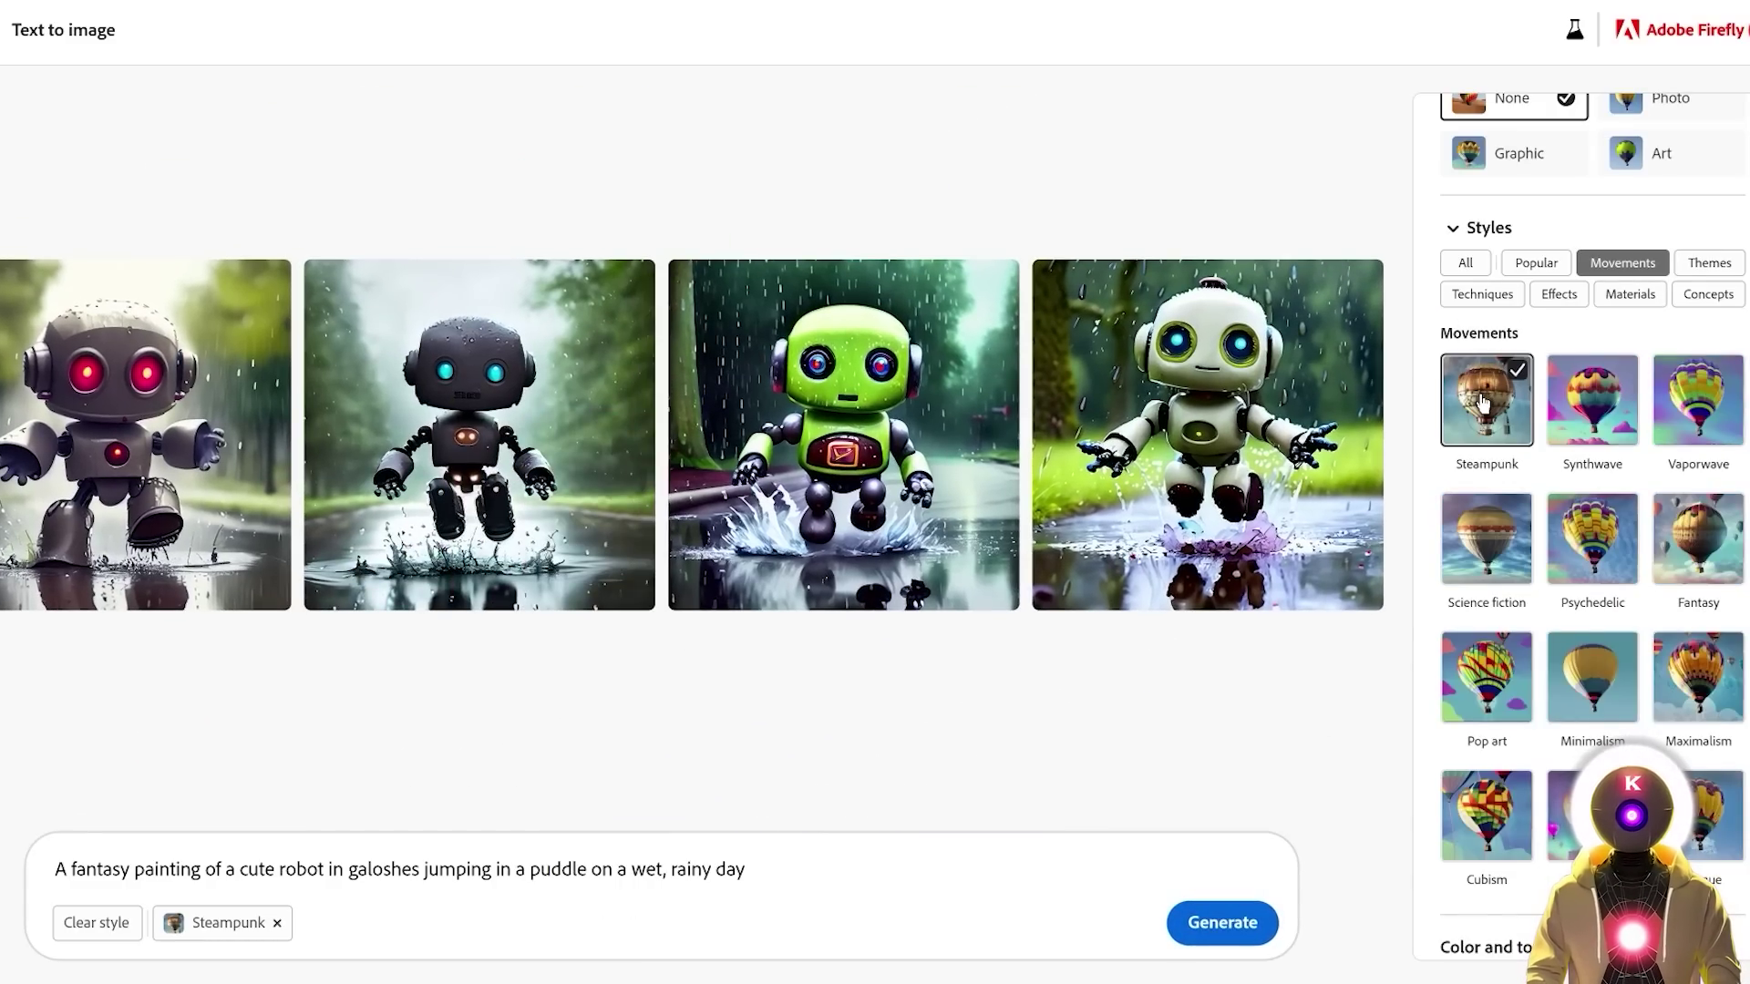
{"action": "left_click", "coordinate": [1482, 293]}
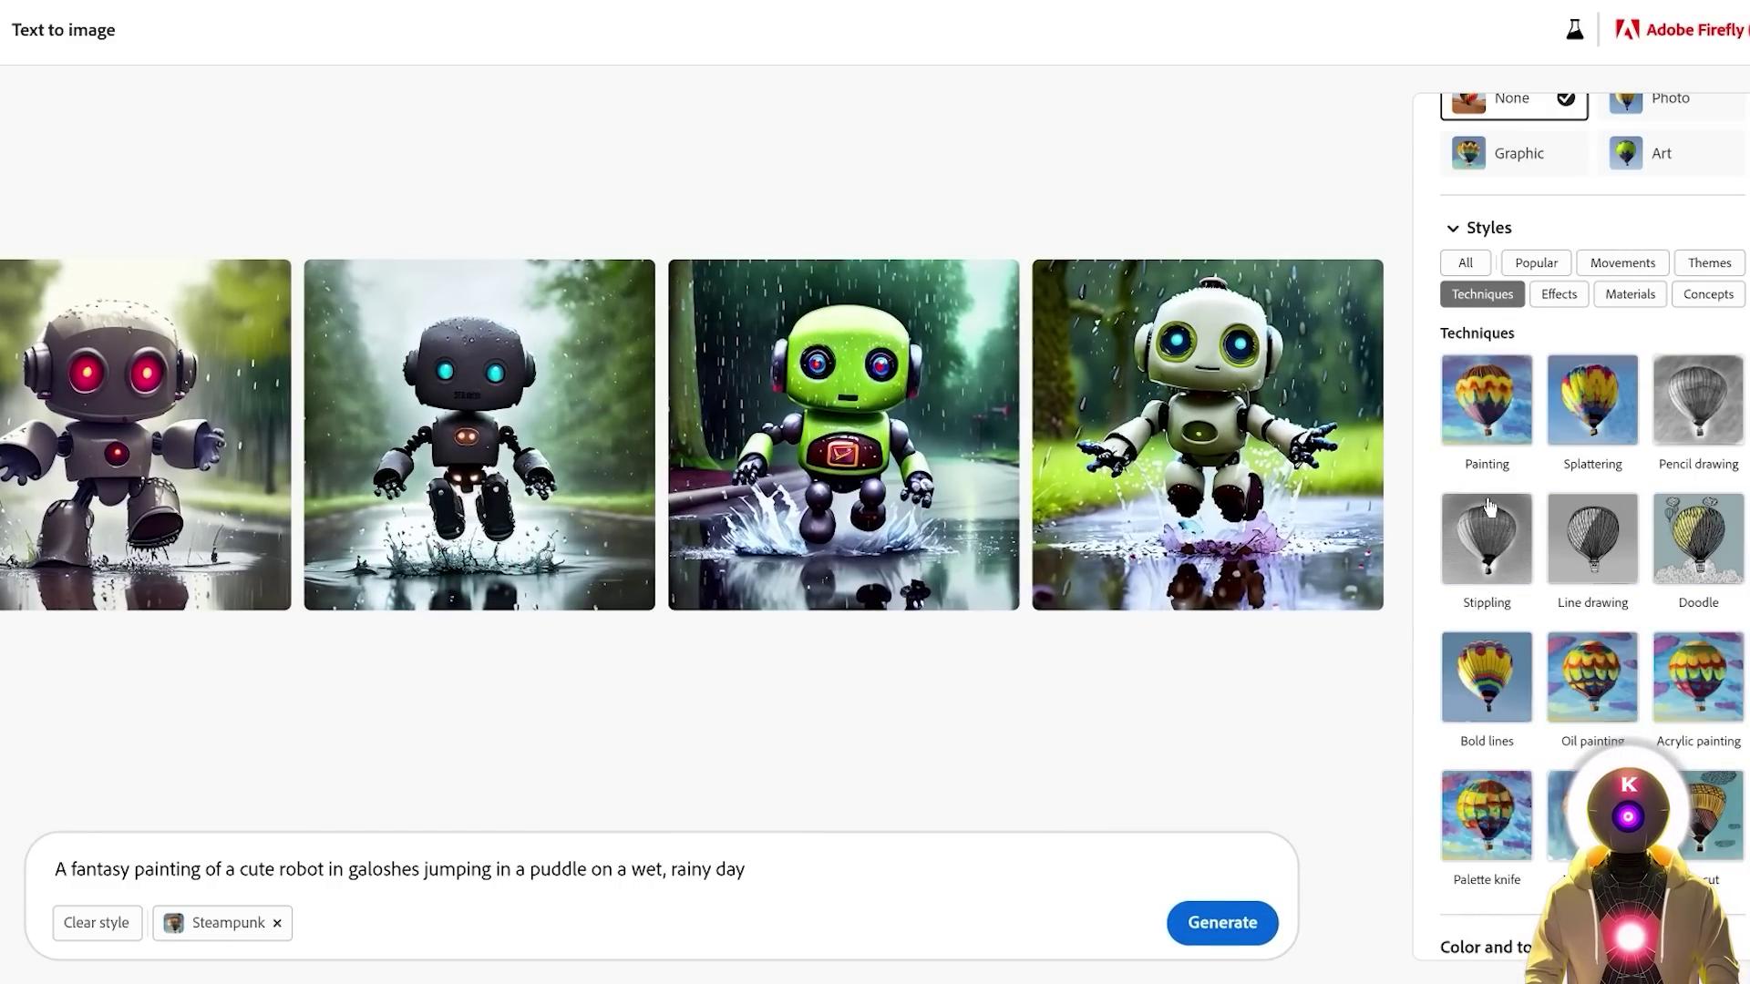
{"action": "left_click", "coordinate": [1717, 397]}
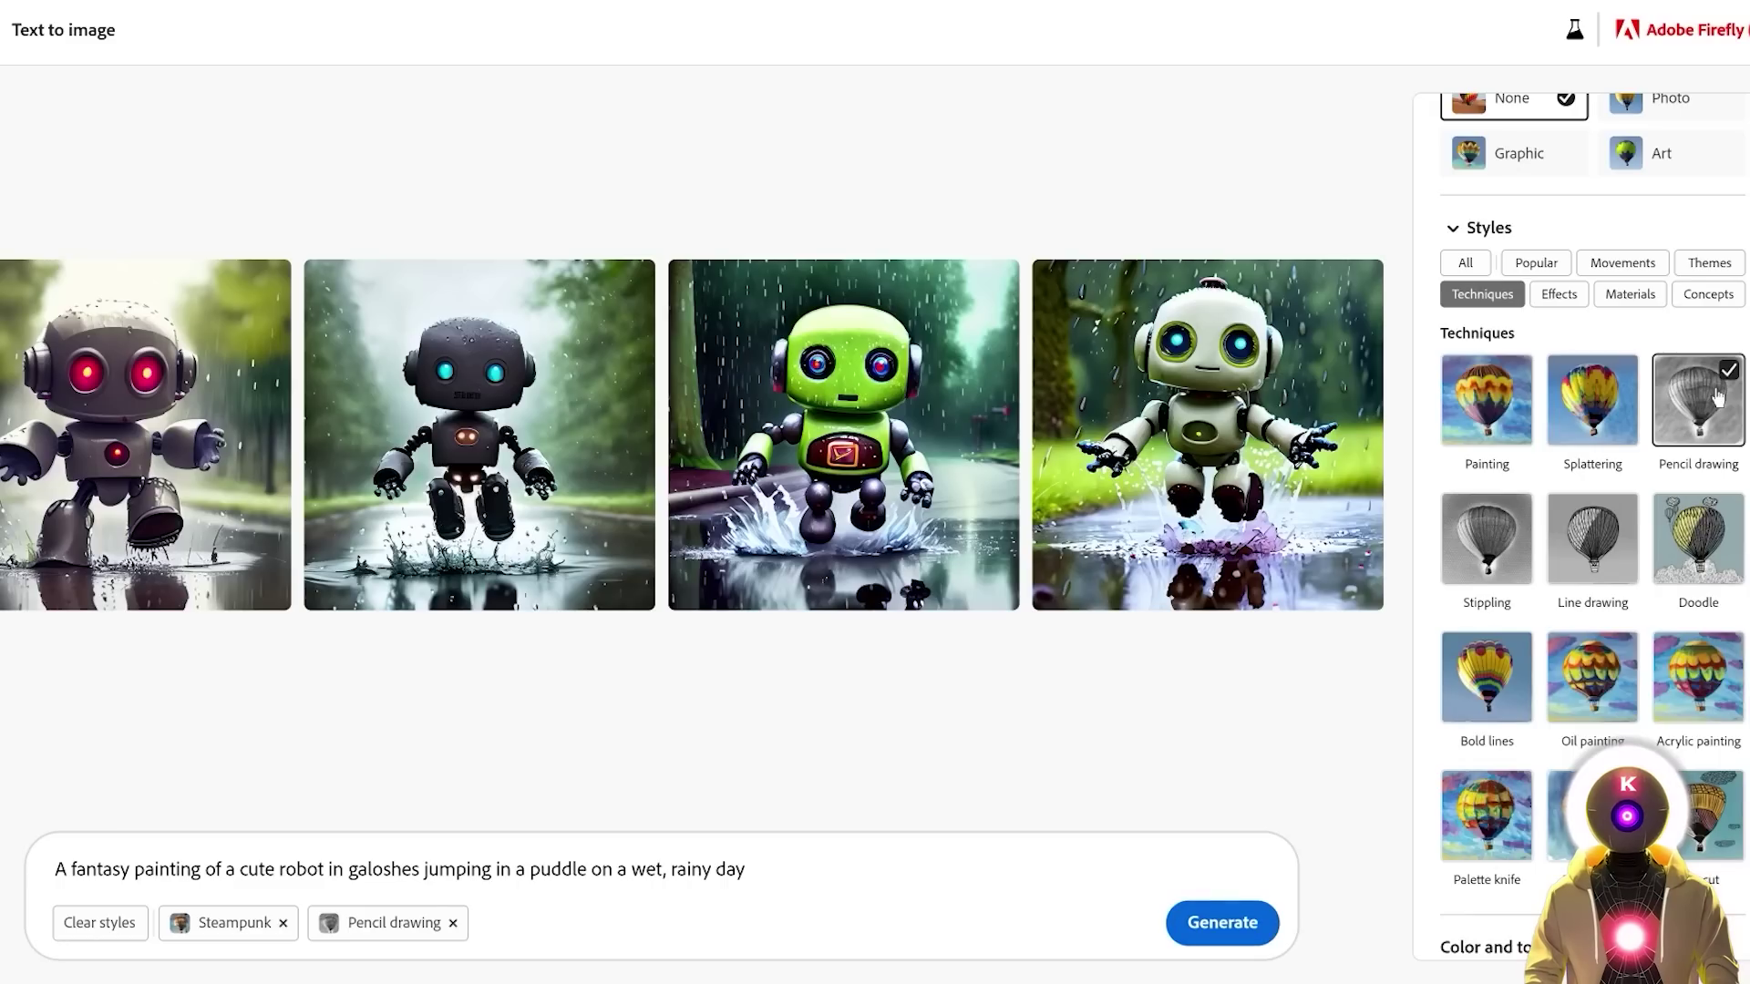
Generate the robot images with the chosen styles, and regenerate them with the "A fantasy painting of" wording removed from the prompt.
{"action": "left_click", "coordinate": [1231, 923]}
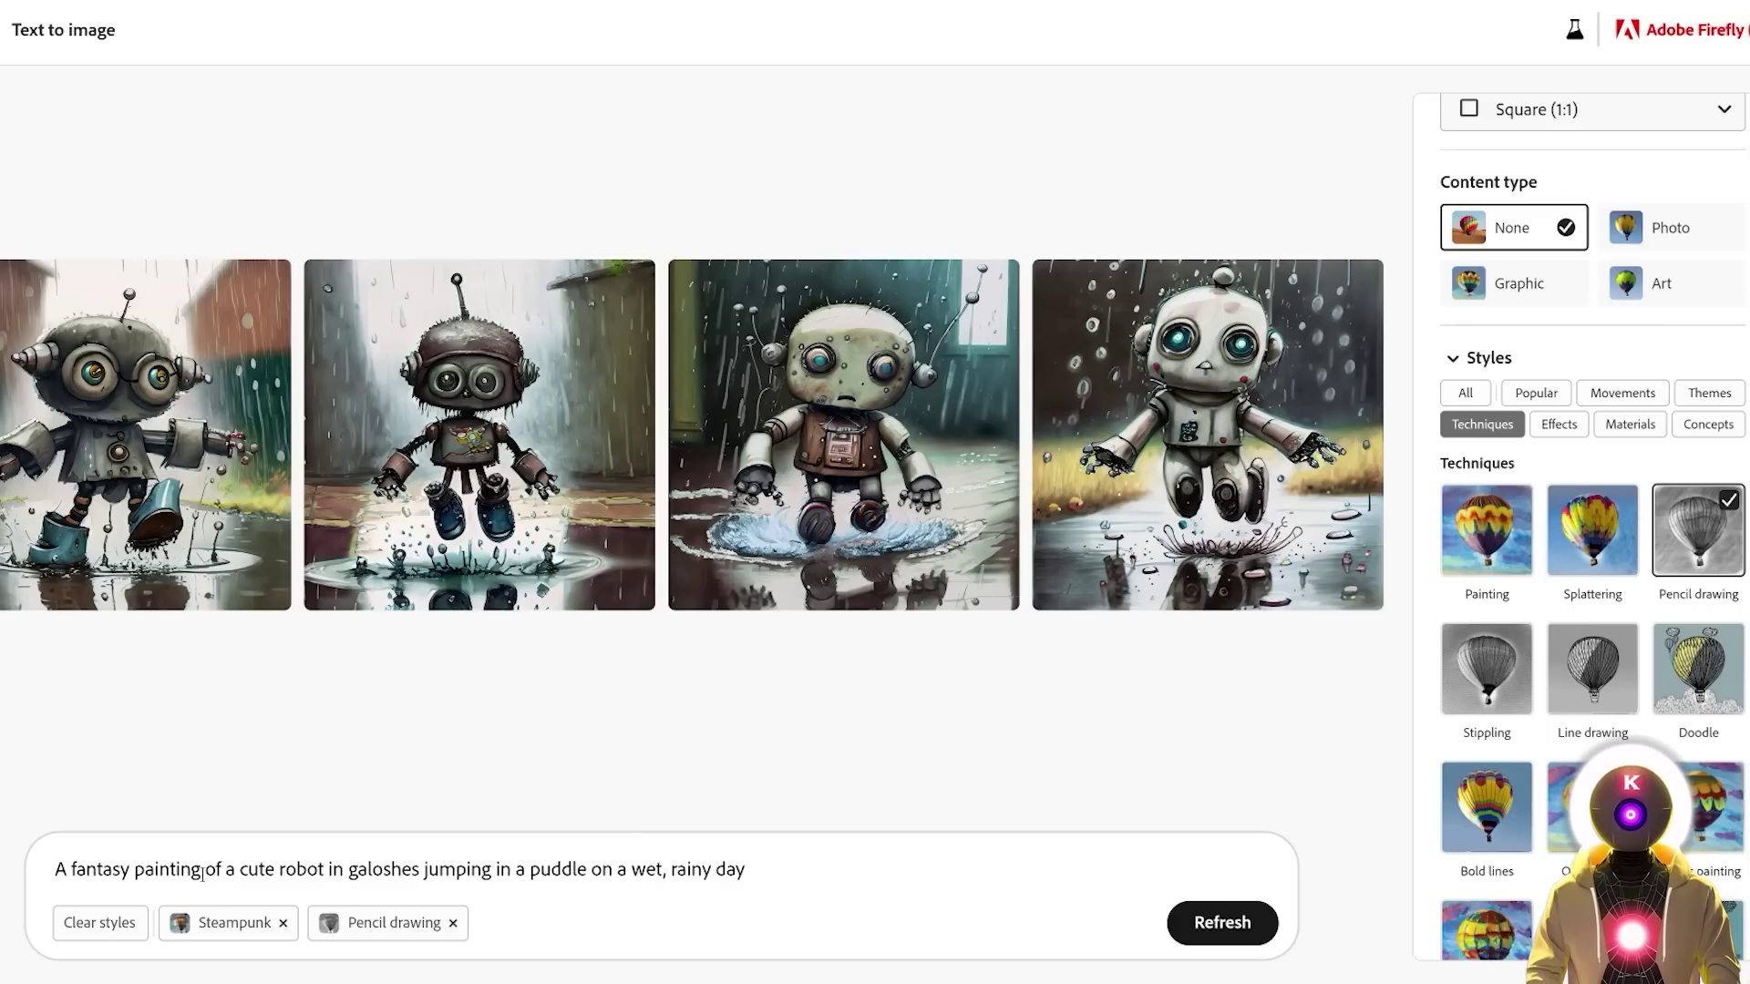
{"action": "left_click_drag", "start_coordinate": [202, 873], "coordinate": [25, 882]}
{"action": "key", "text": "BackSpace"}
{"action": "key", "text": "BackSpace"}
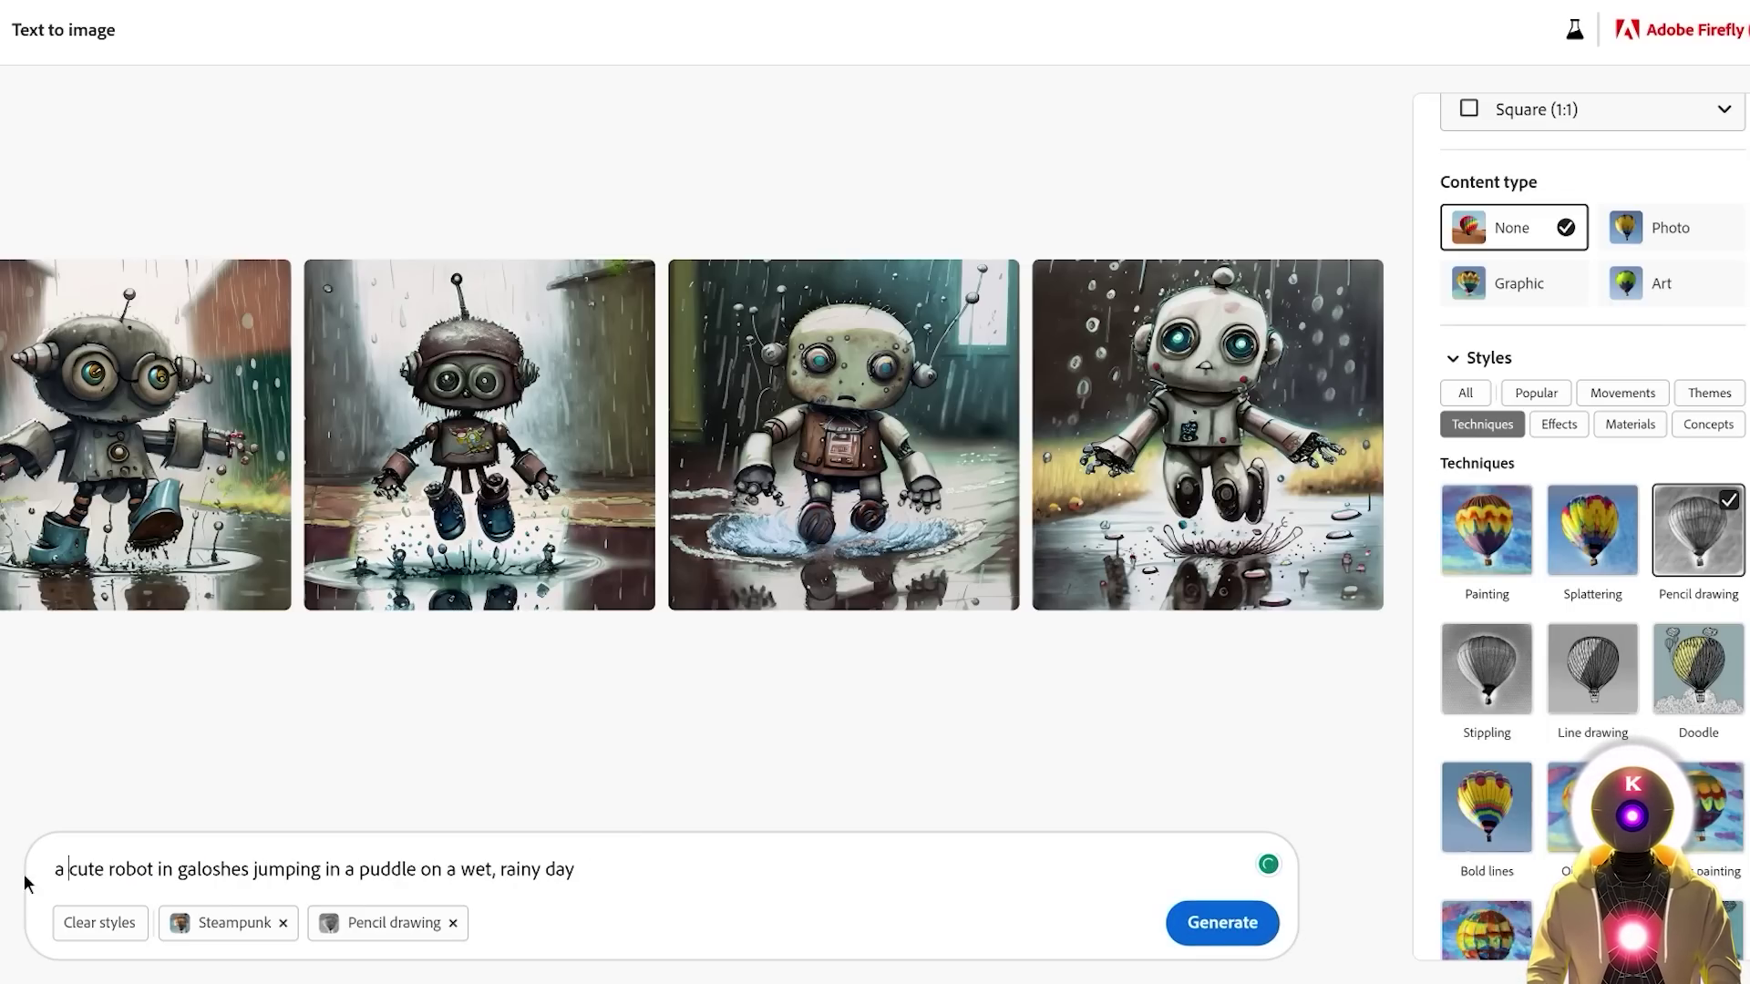
{"action": "left_click", "coordinate": [1221, 922]}
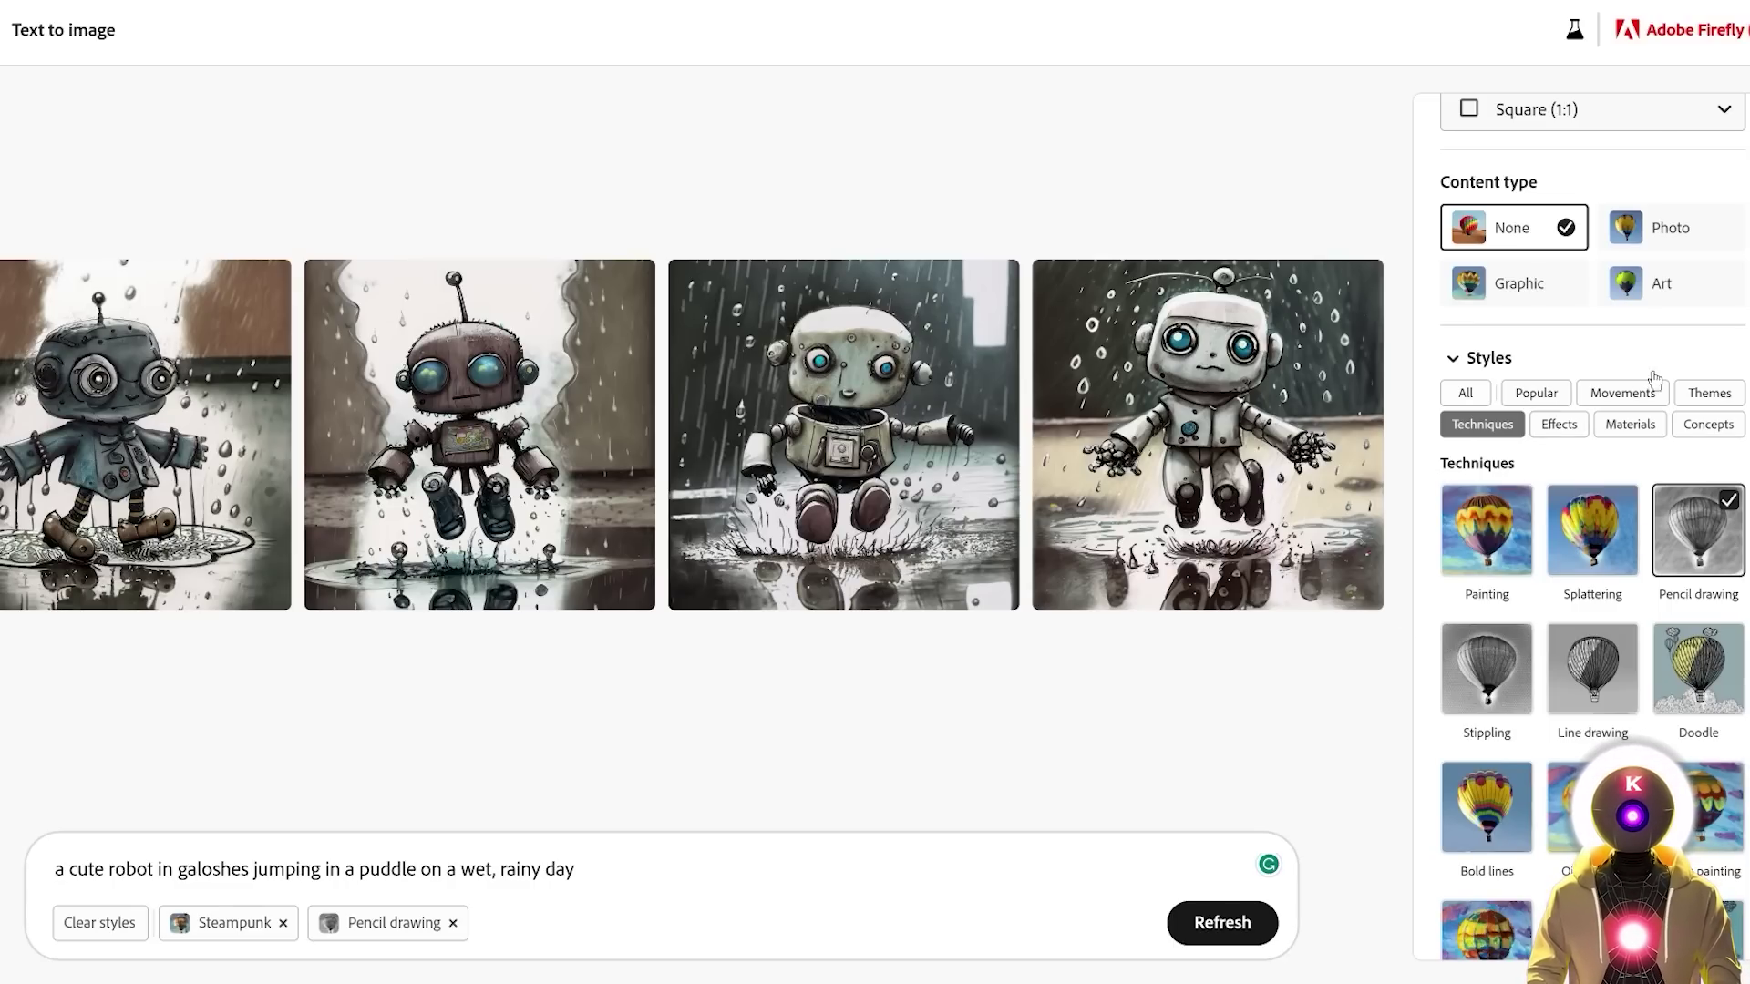
Set the content type of the steampunk pencil-drawing robot images to Art.
{"action": "left_click", "coordinate": [1693, 301]}
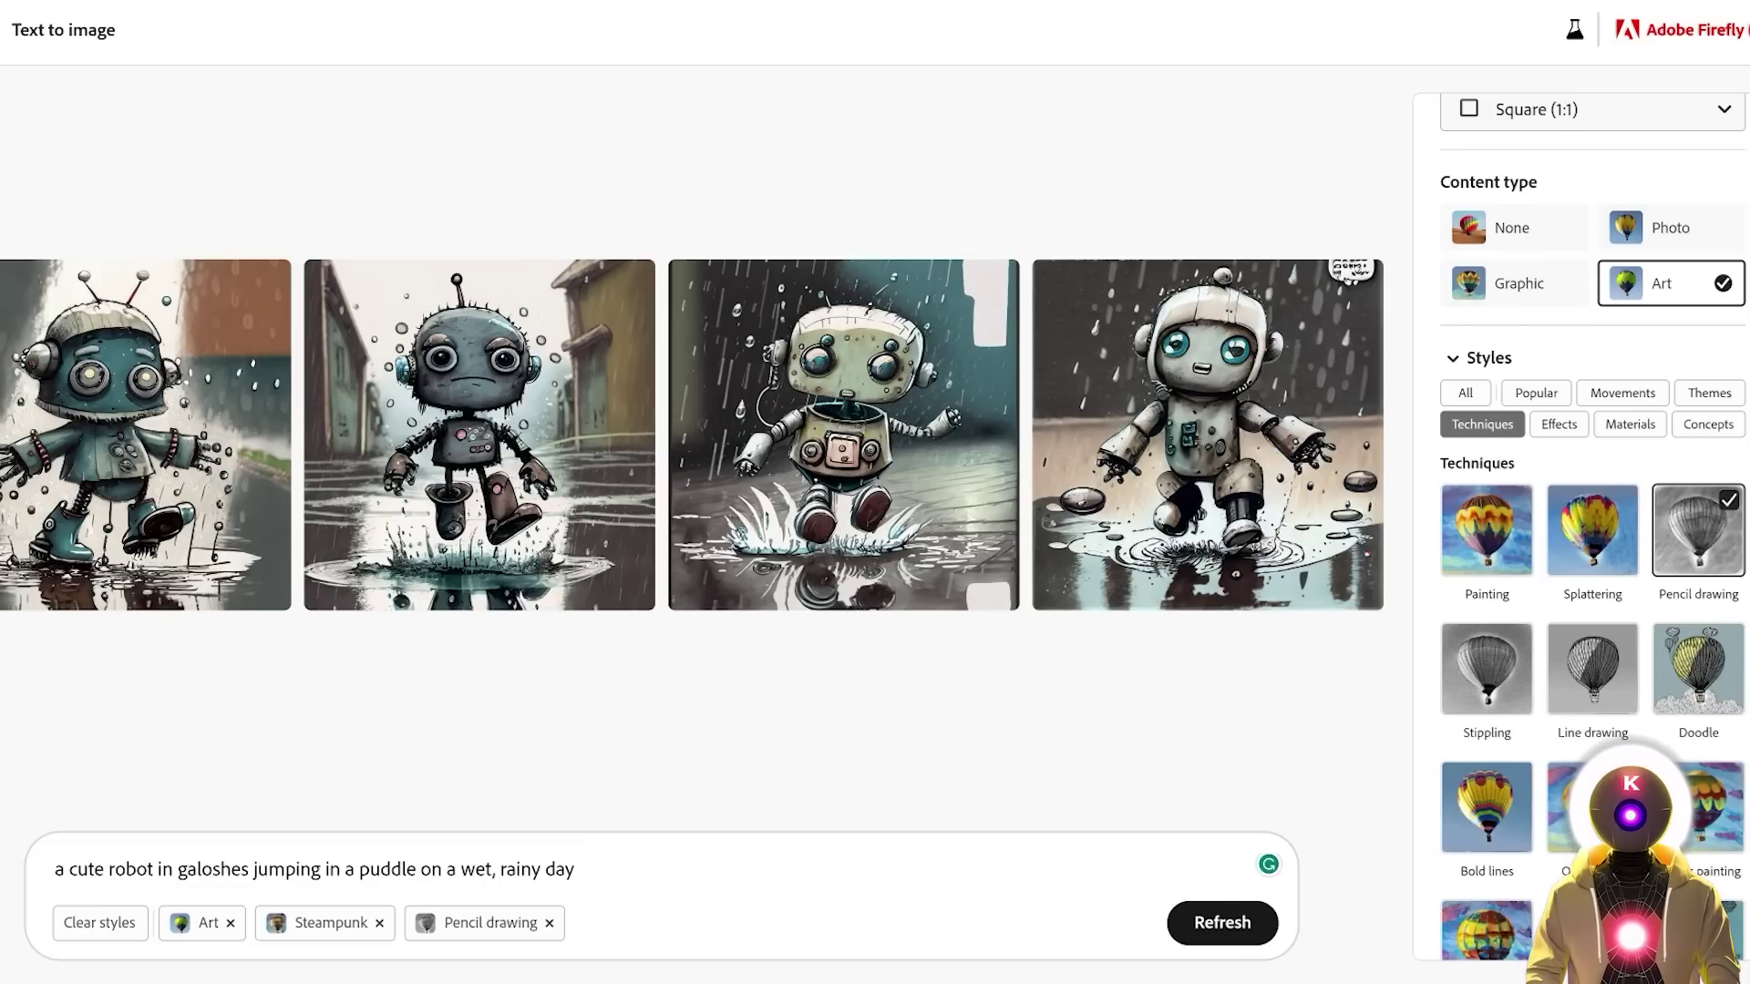
{"action": "scroll", "coordinate": [1593, 529], "scroll_direction": "down", "scroll_amount": 5}
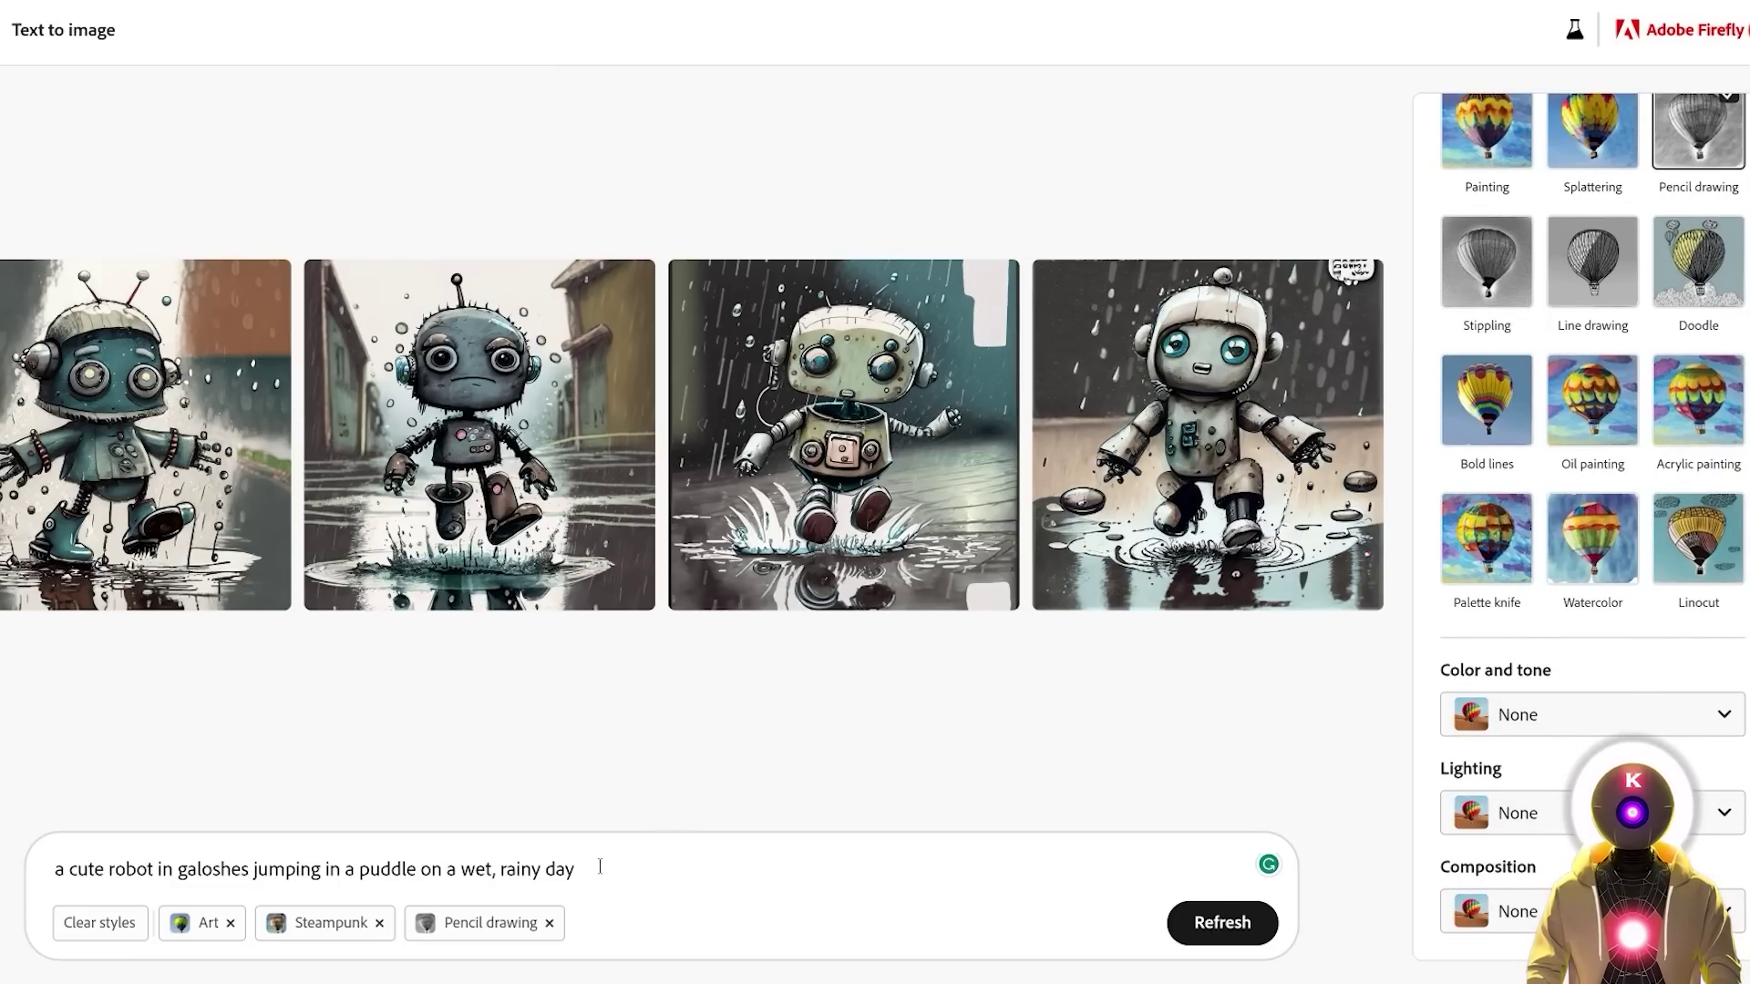
Copy the robot prompt into DreamStudio, append "art, steampunk, pencil drawing" and generate the images.
{"action": "triple_click", "coordinate": [600, 867]}
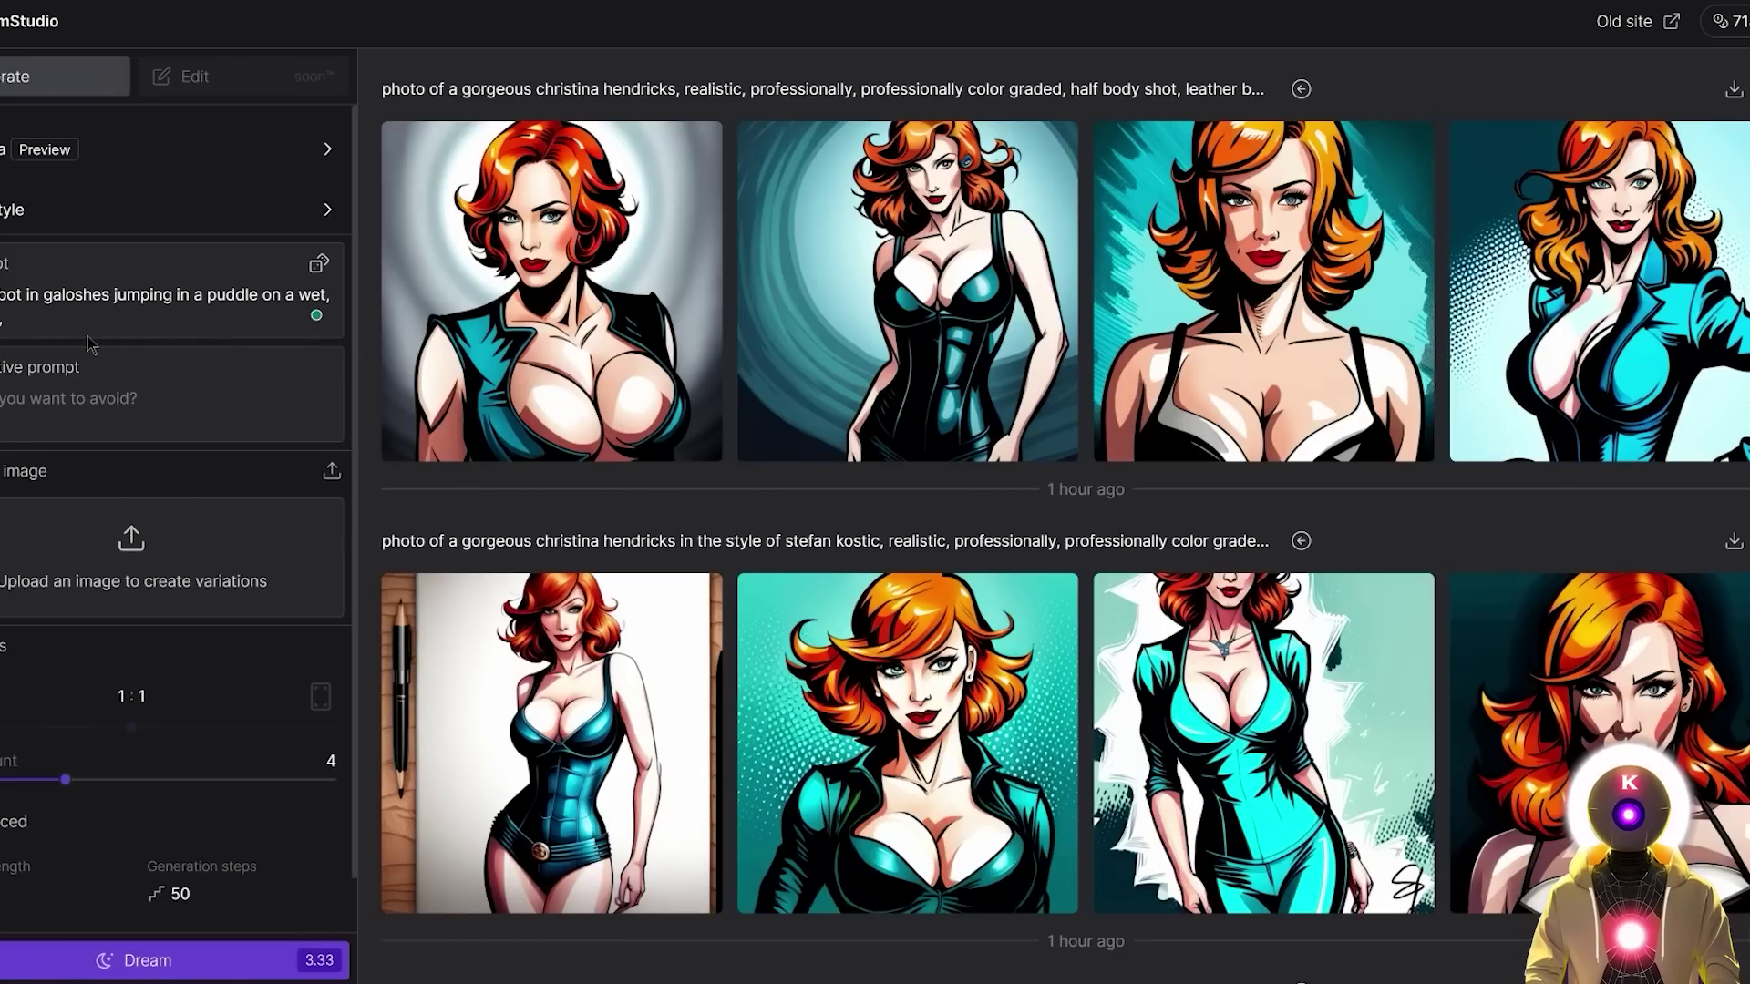
{"action": "type", "text": "art"}
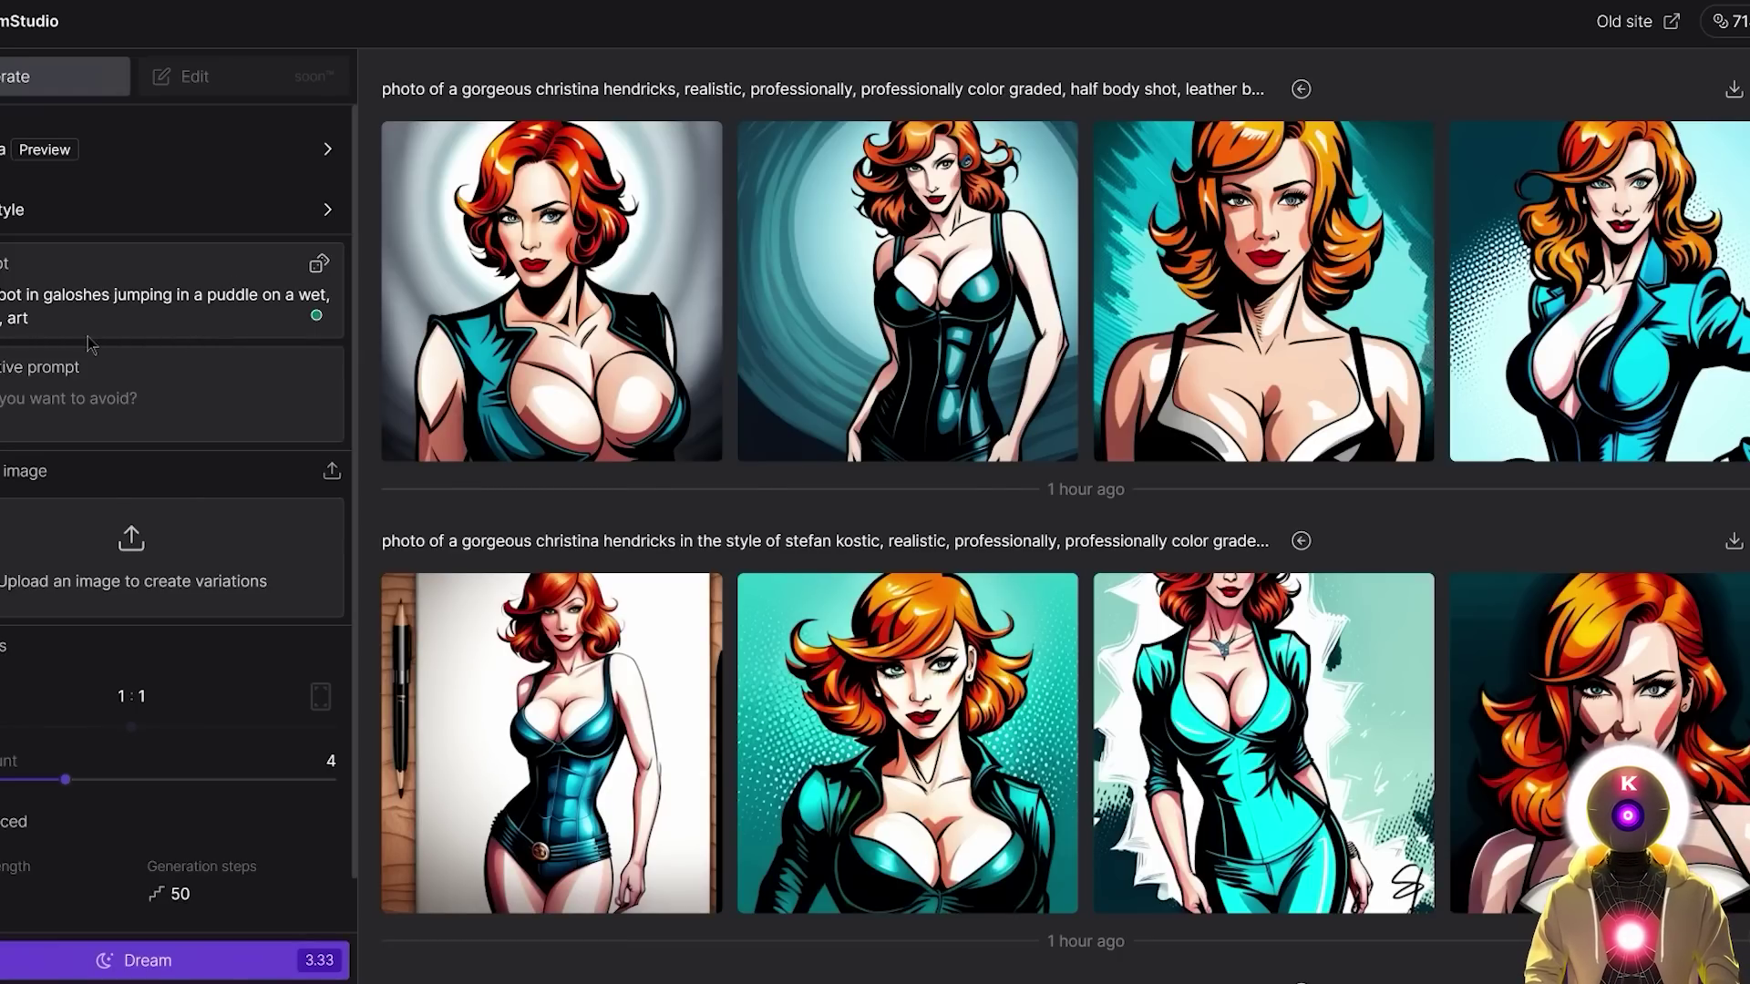
{"action": "type", "text": ", steampunk,"}
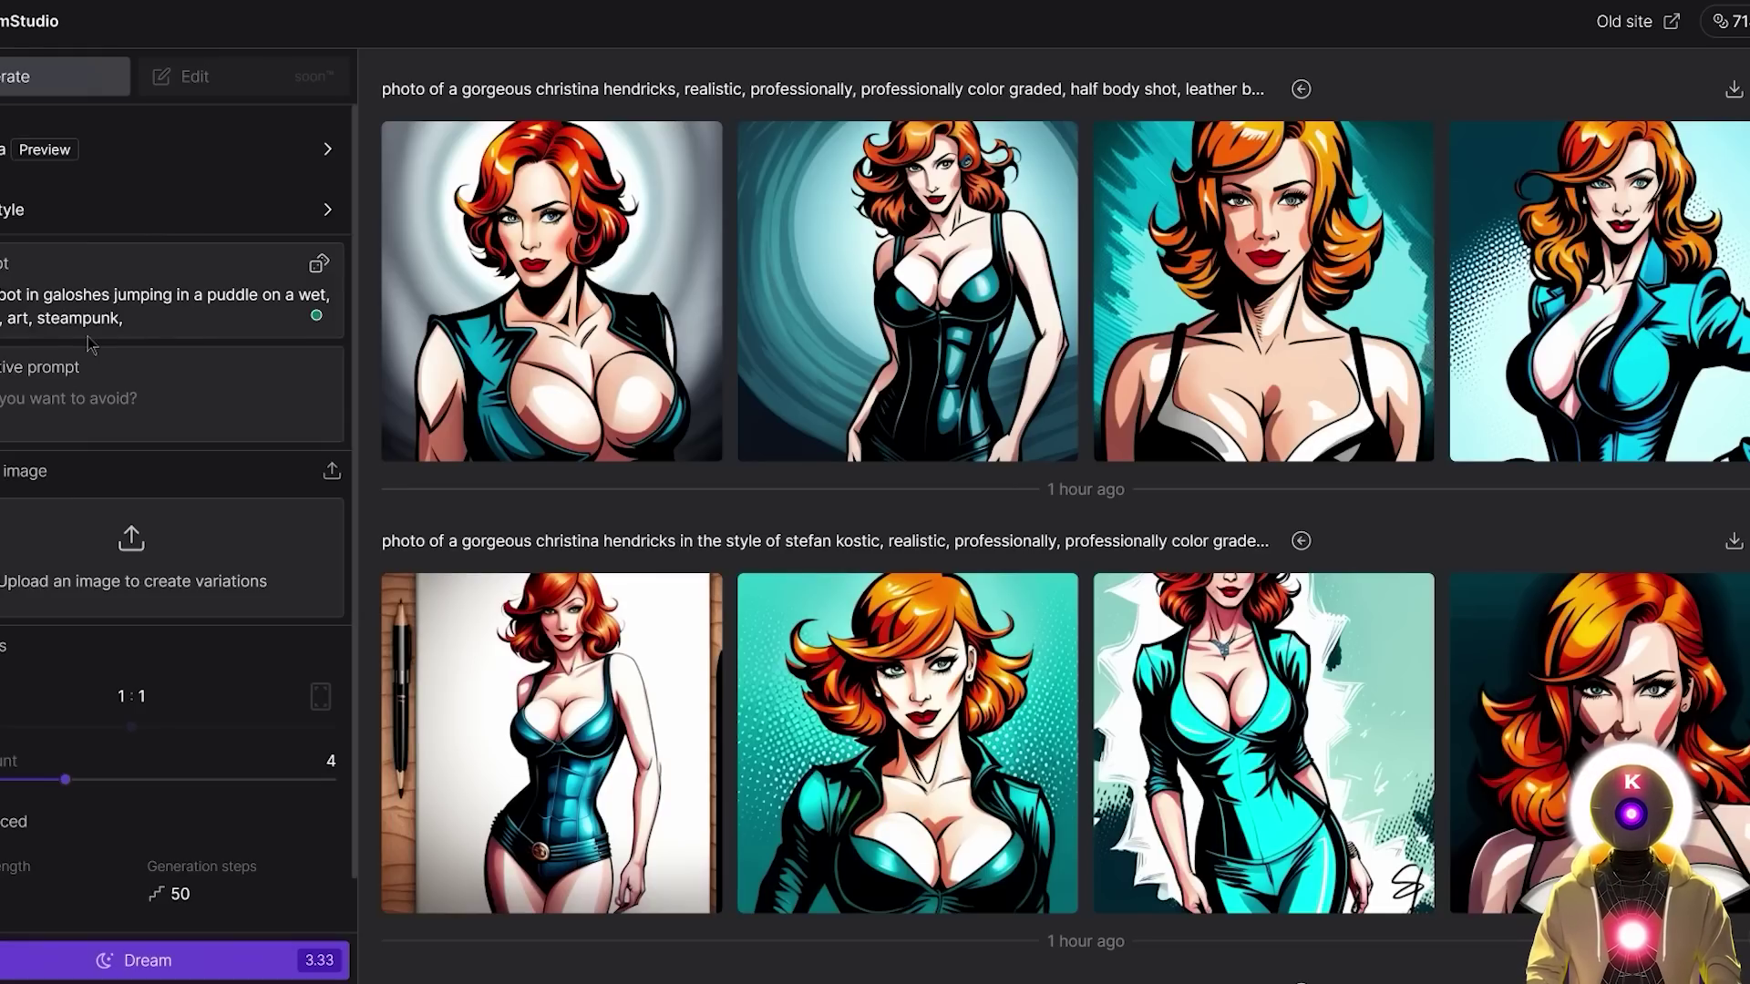
{"action": "type", "text": " pencil drawing"}
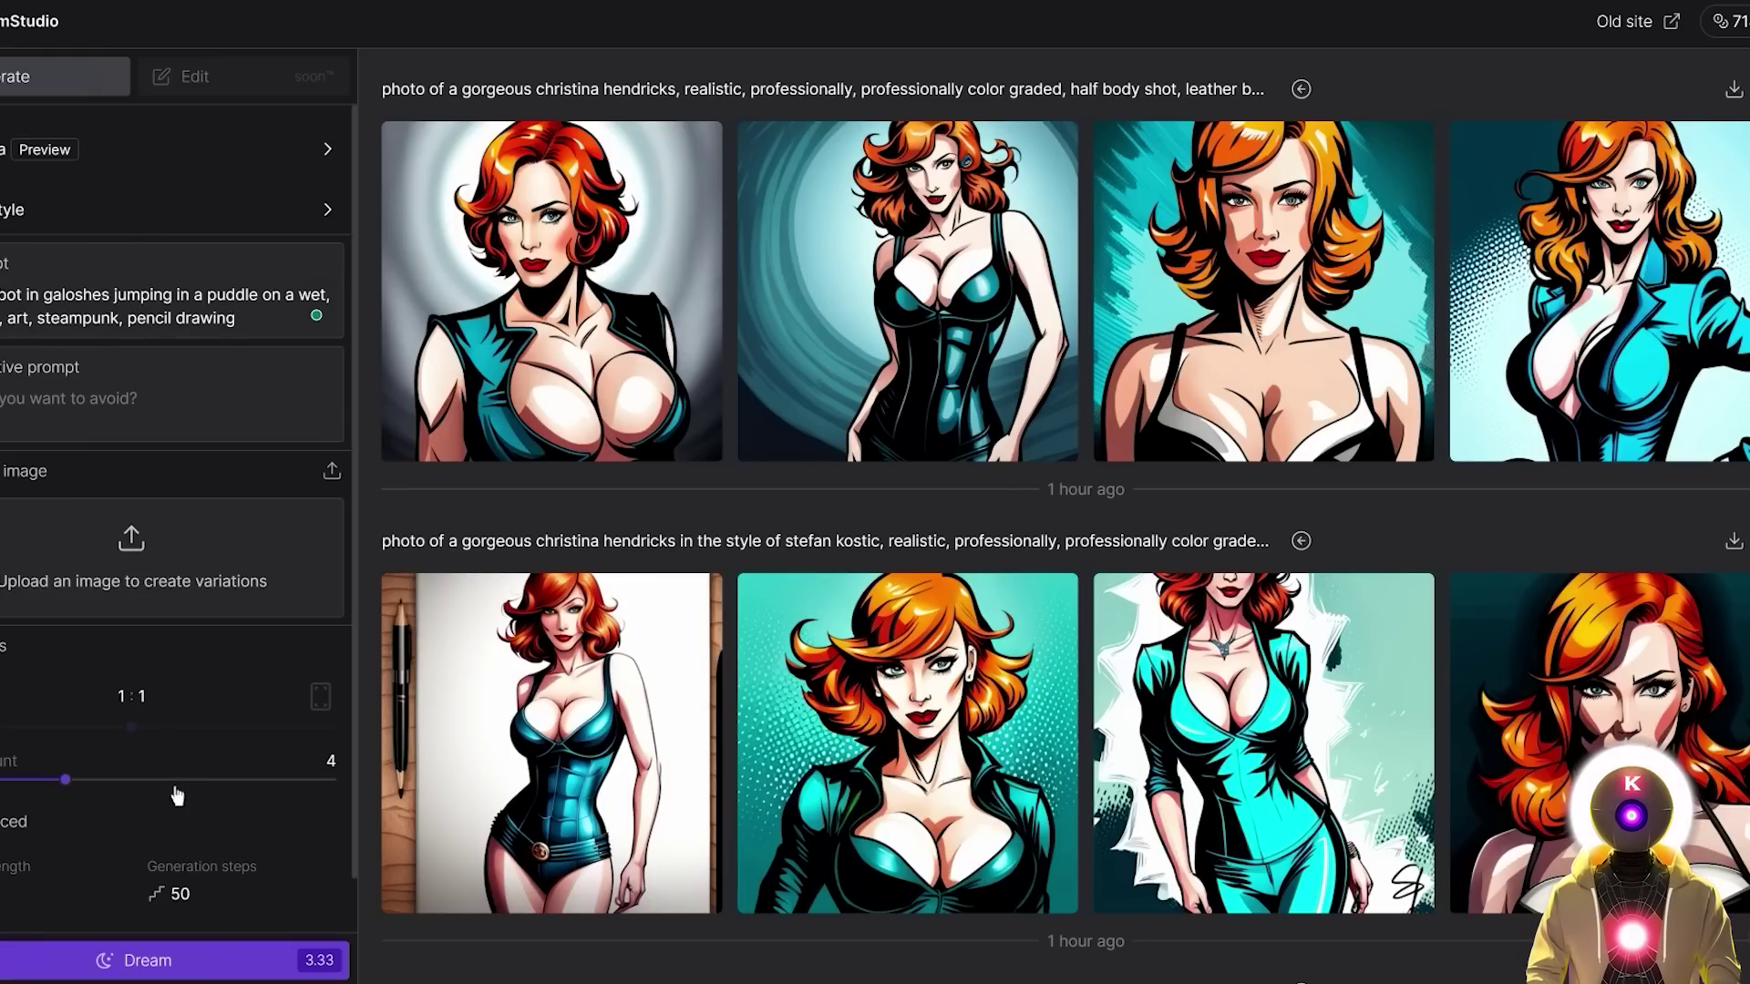
{"action": "left_click", "coordinate": [204, 972]}
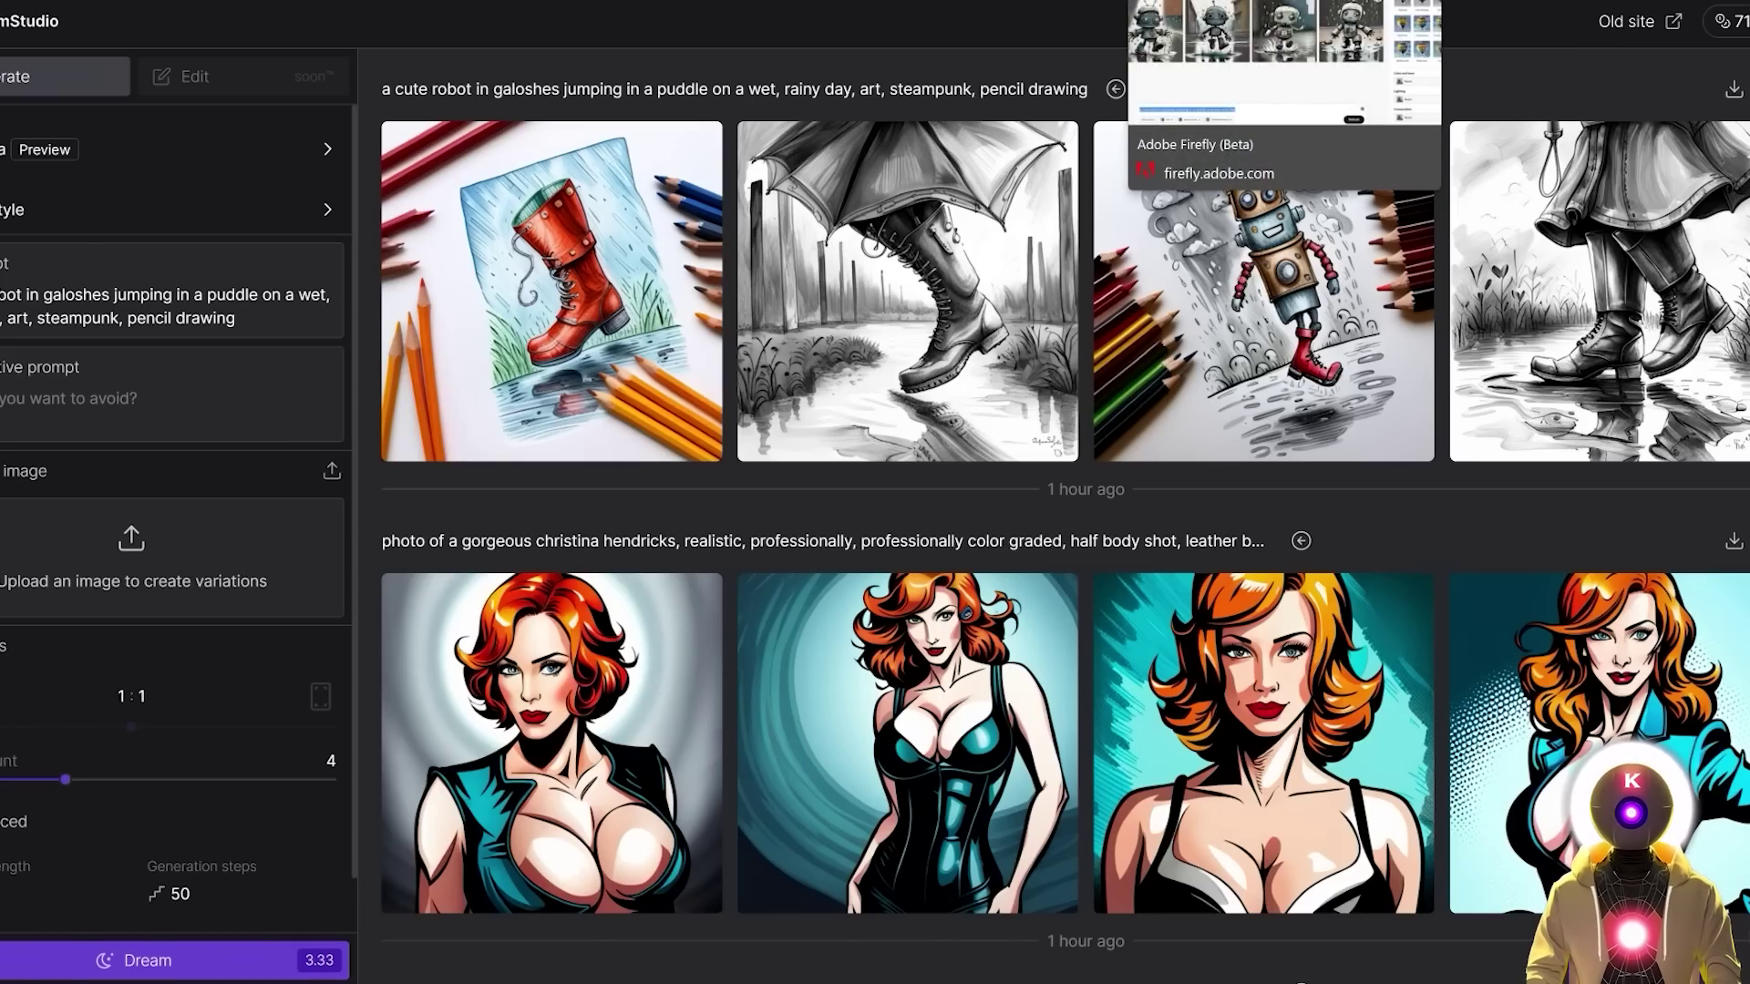
Switch to Adobe Firefly and generate images for "A hyperrealistic portrait of a beautiful woman, with blonde hair, green eyes, smiling".
{"action": "key", "text": "ctrl+Tab"}
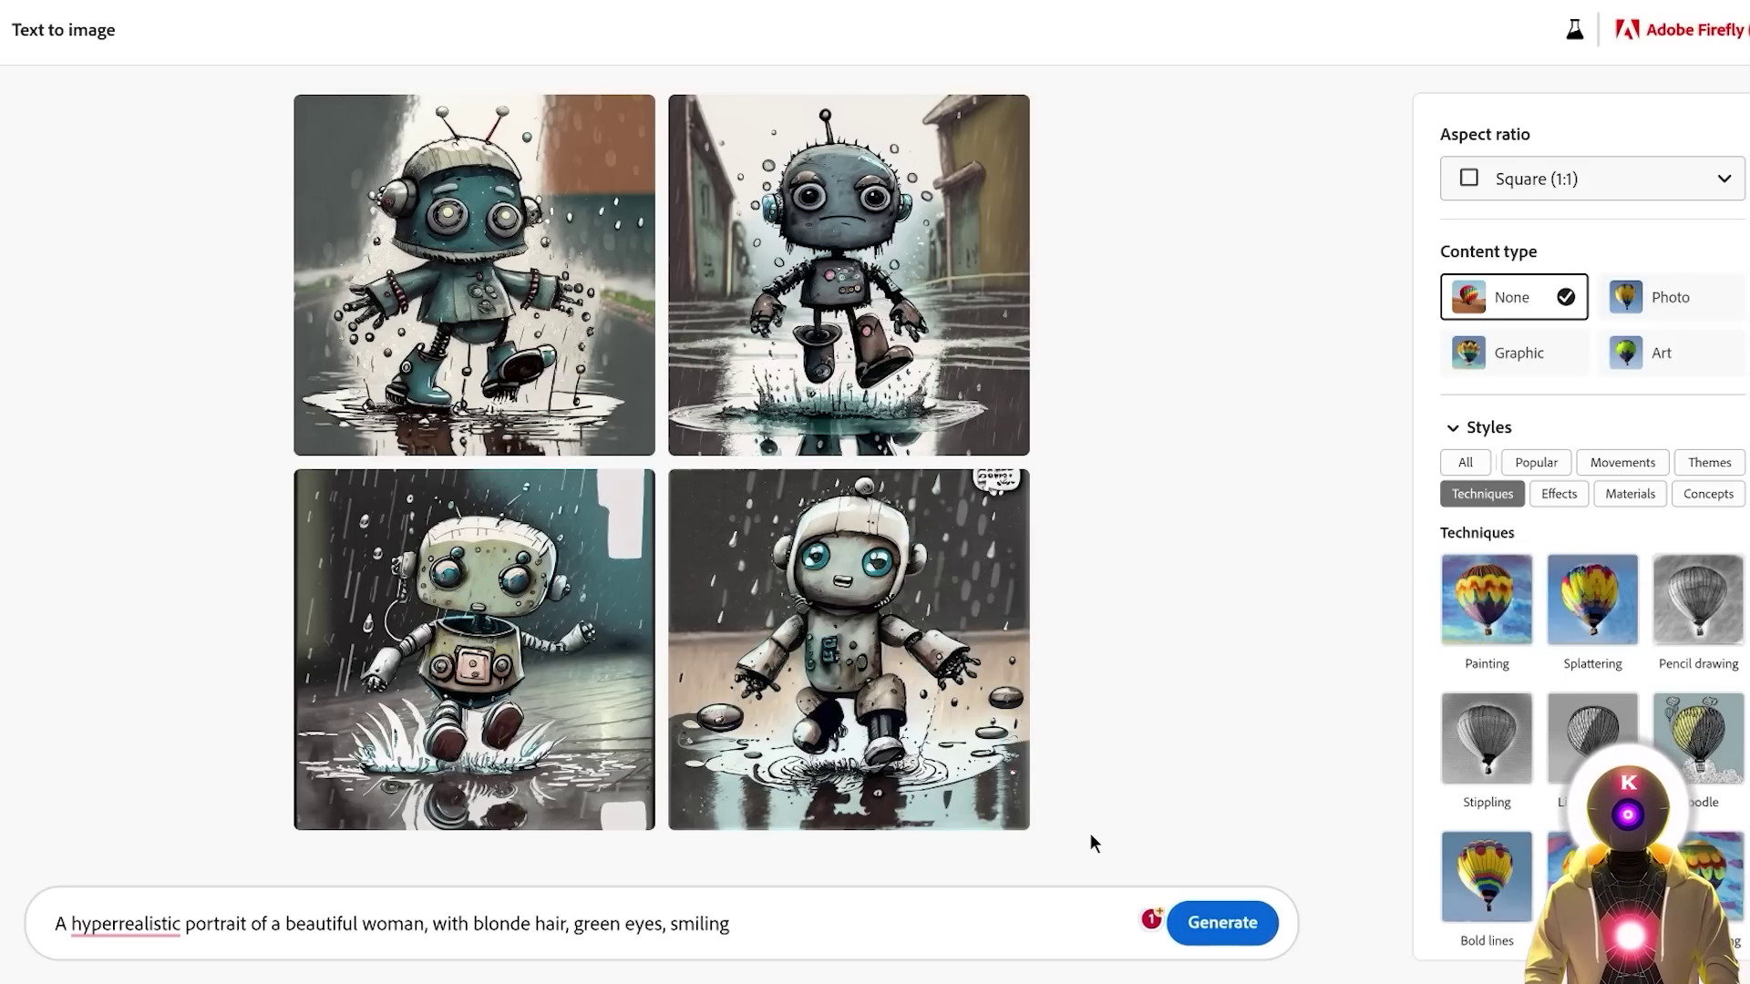
{"action": "left_click", "coordinate": [1259, 910]}
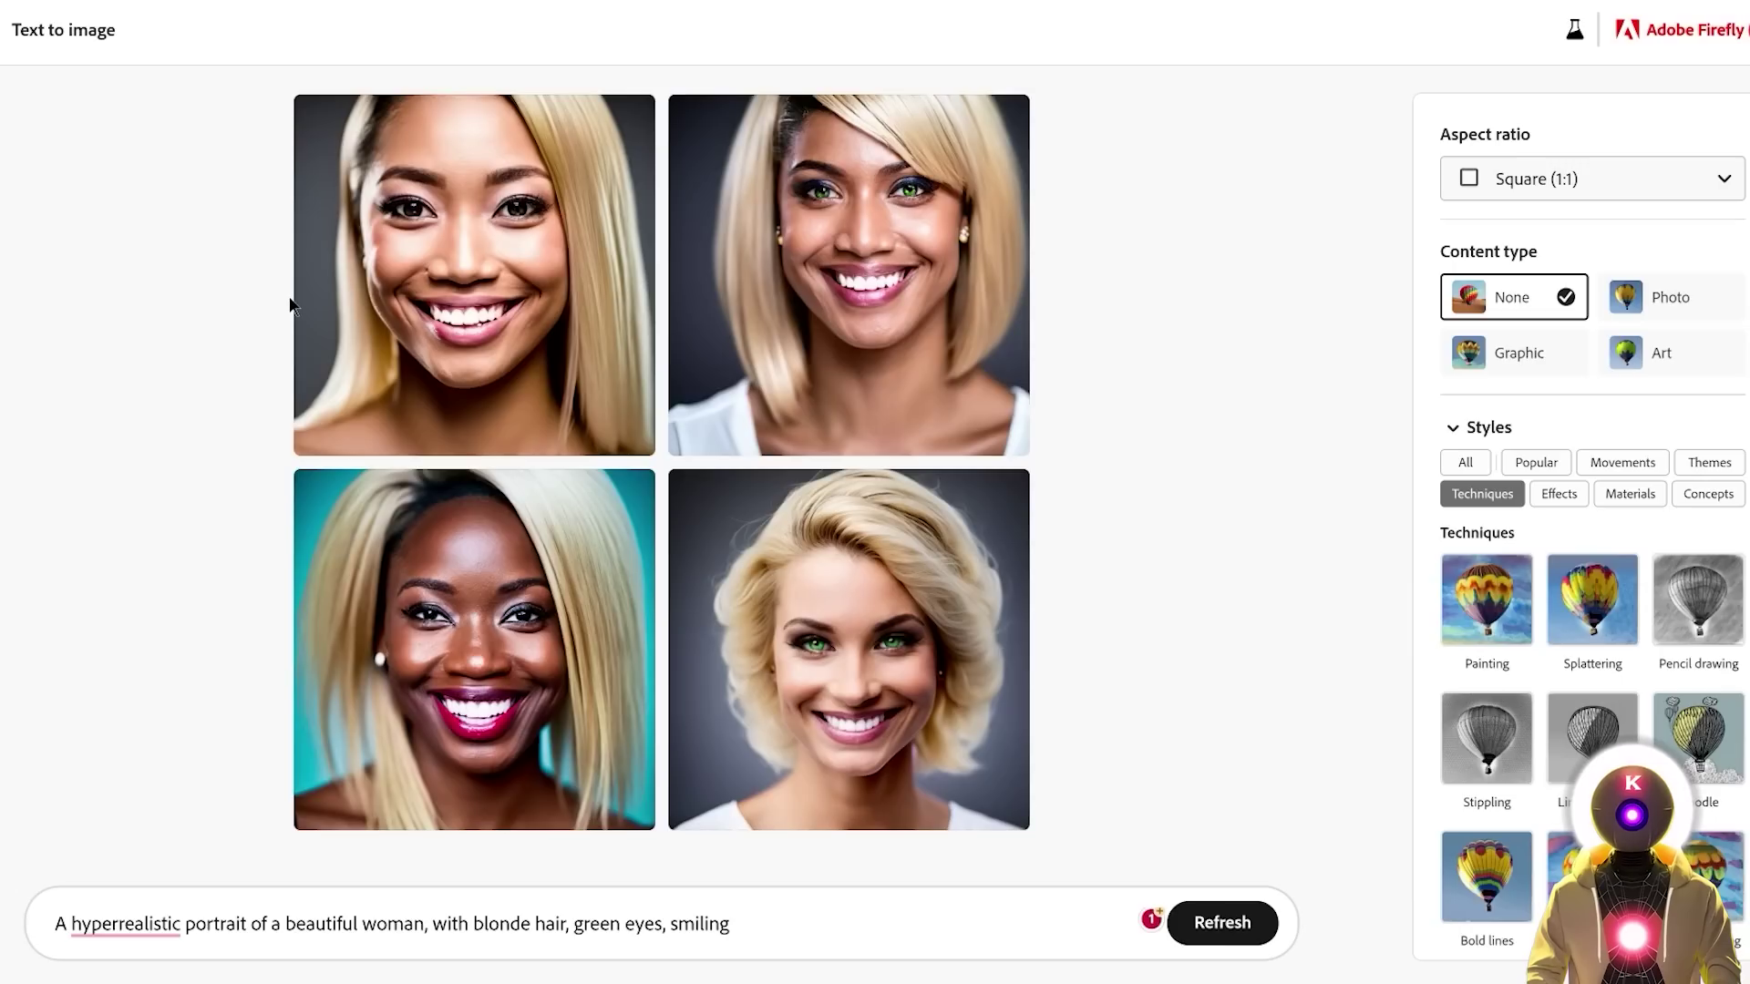
{"action": "mouse_move", "coordinate": [410, 228]}
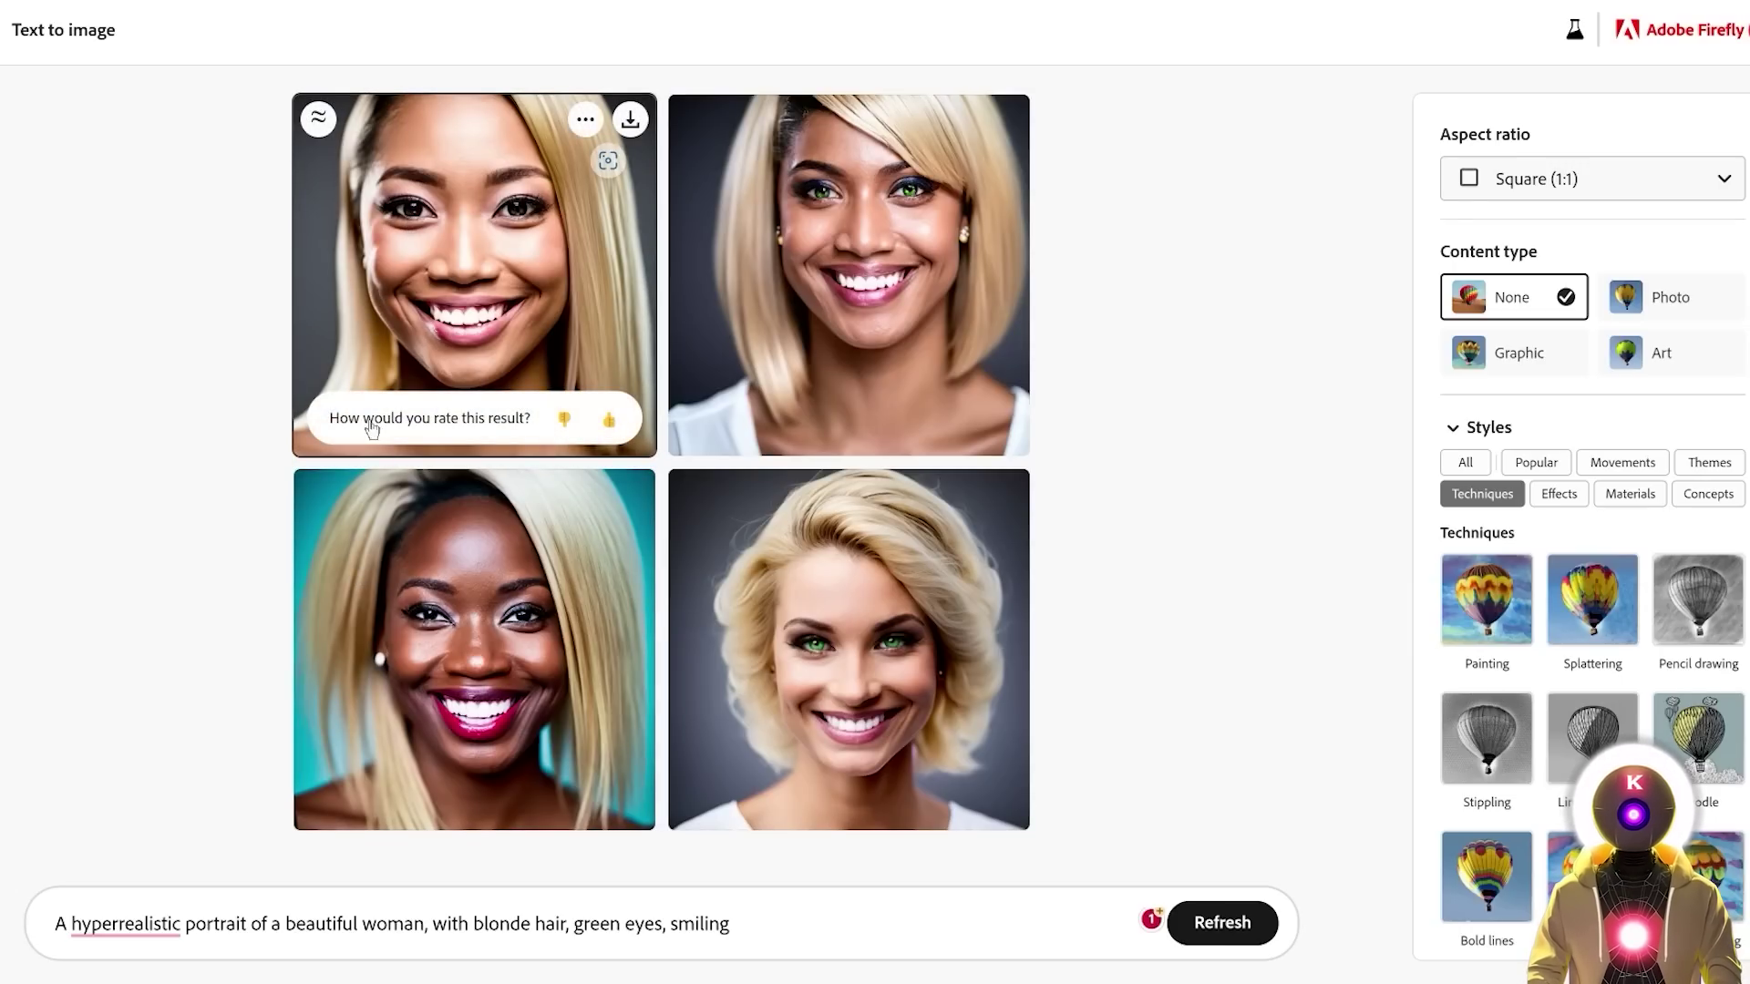
{"action": "mouse_move", "coordinate": [523, 562]}
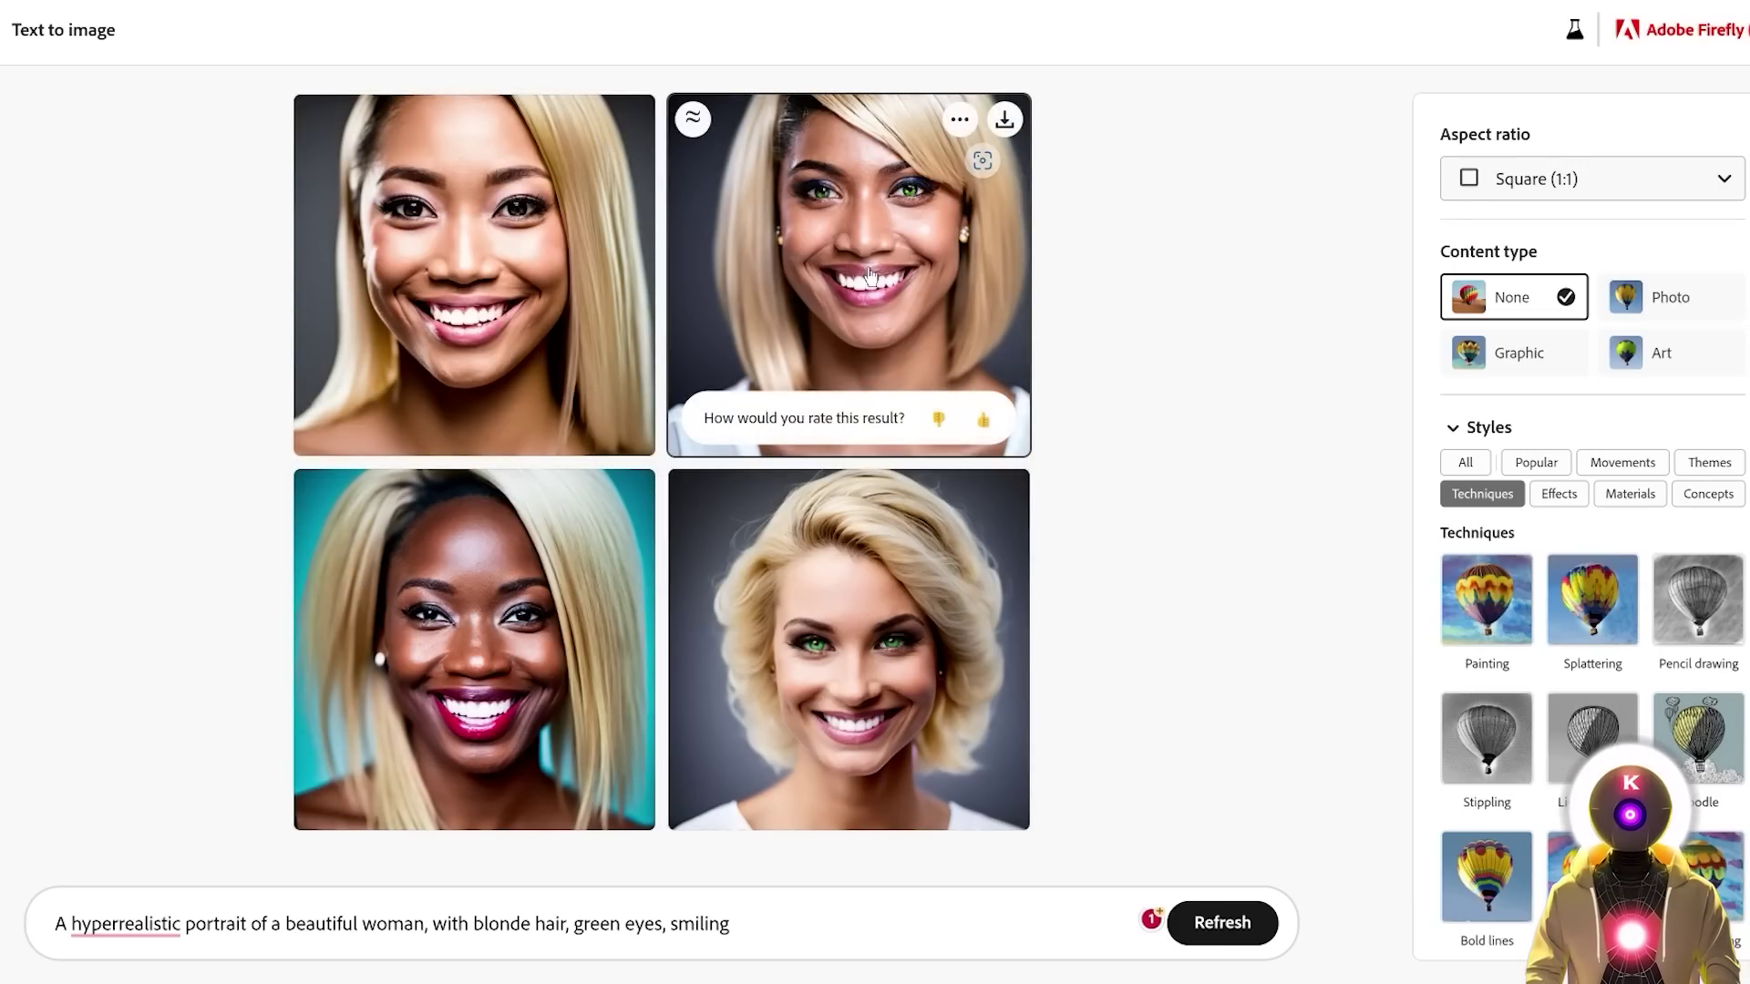
{"action": "mouse_move", "coordinate": [825, 638]}
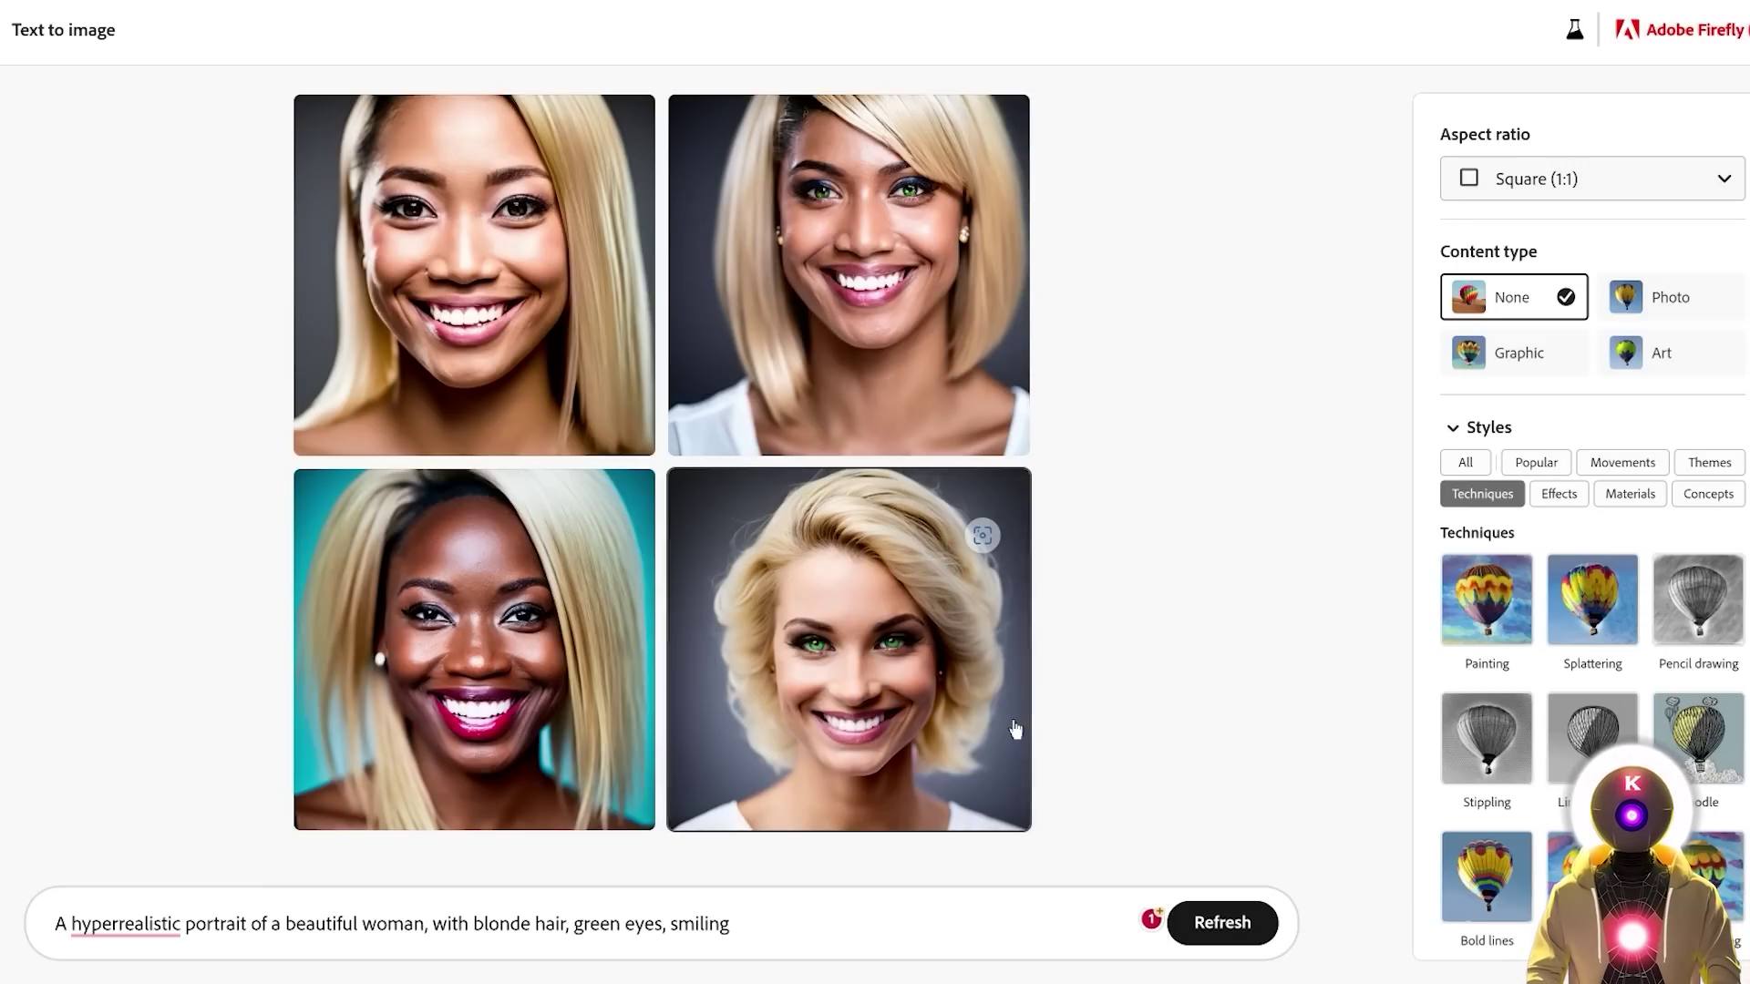
Compare the portraits of the woman in the Photo and Graphic content types.
{"action": "left_click", "coordinate": [1662, 296]}
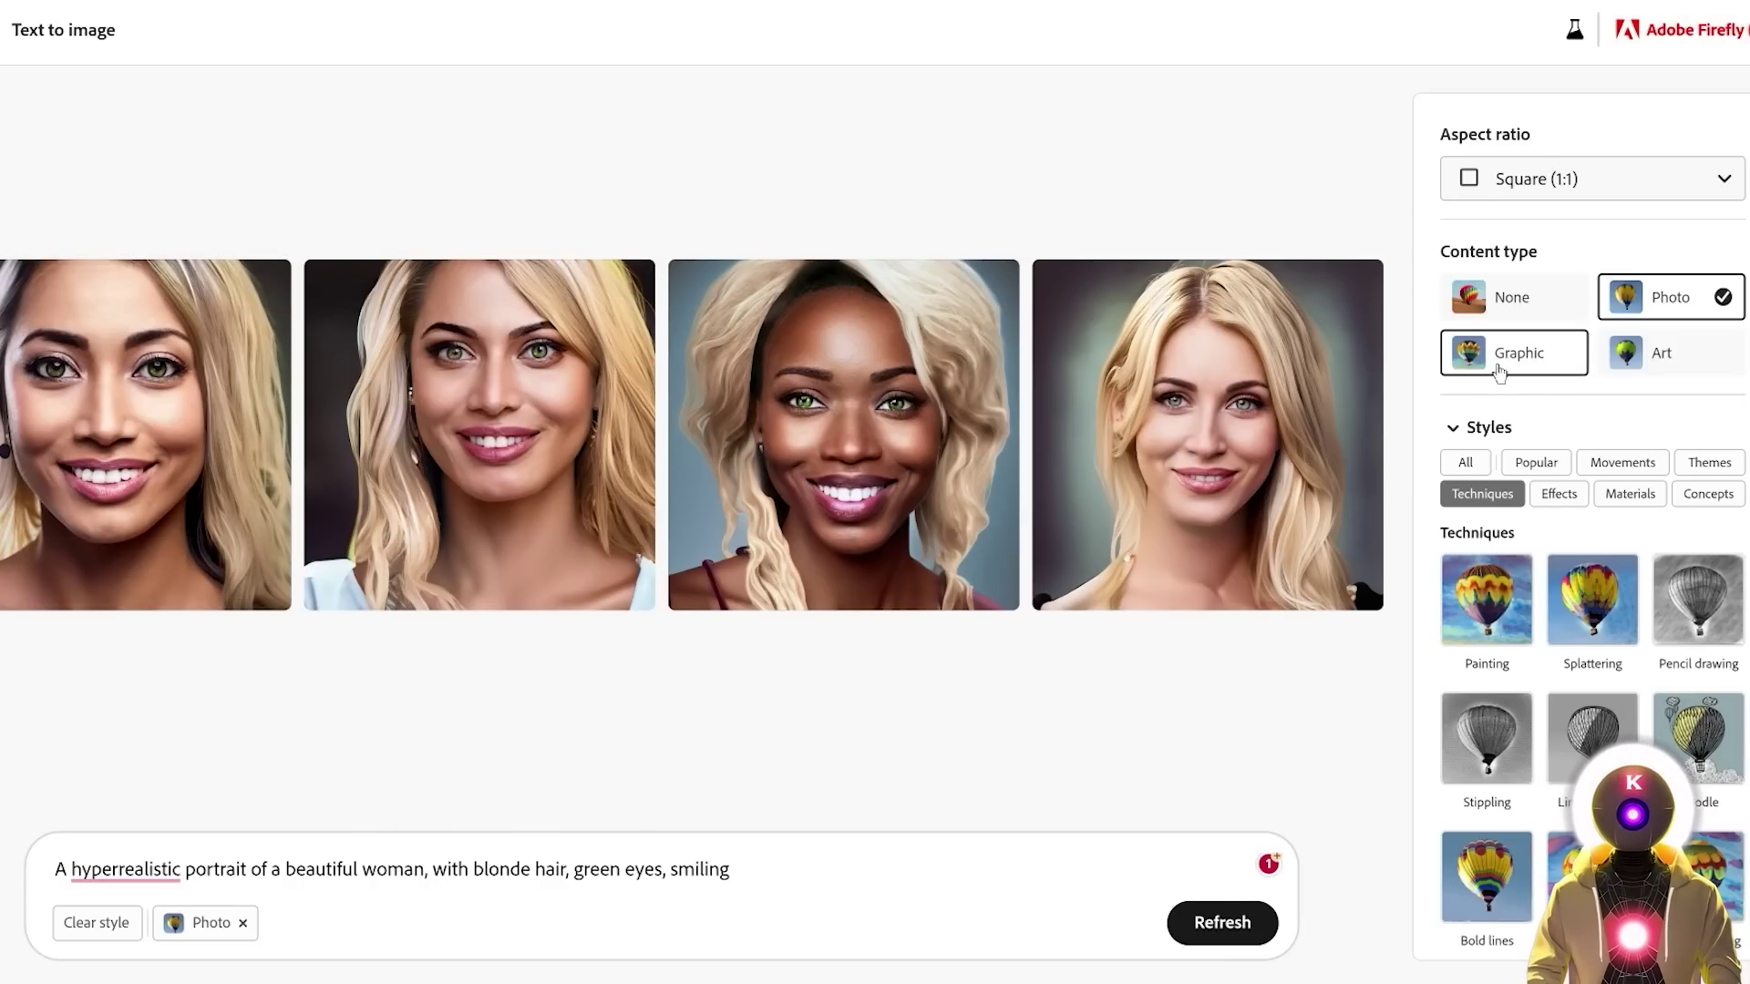
{"action": "left_click", "coordinate": [1501, 364]}
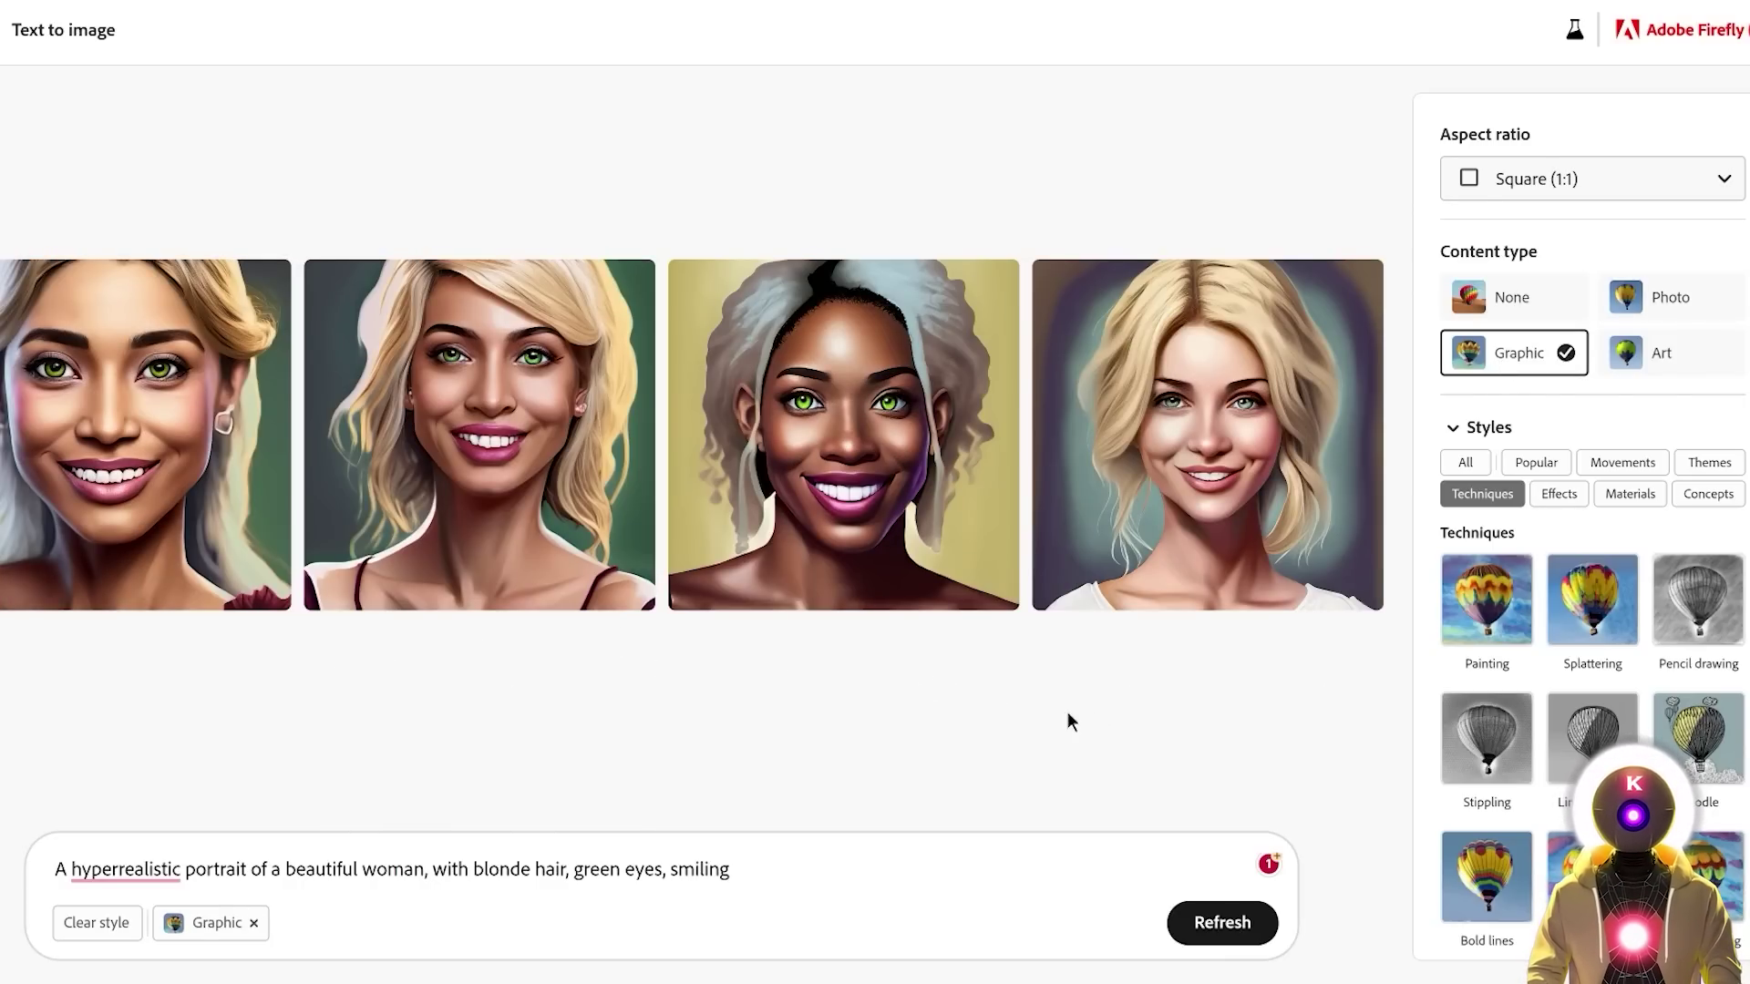
{"action": "left_click", "coordinate": [1632, 305]}
{"action": "left_click", "coordinate": [1634, 303]}
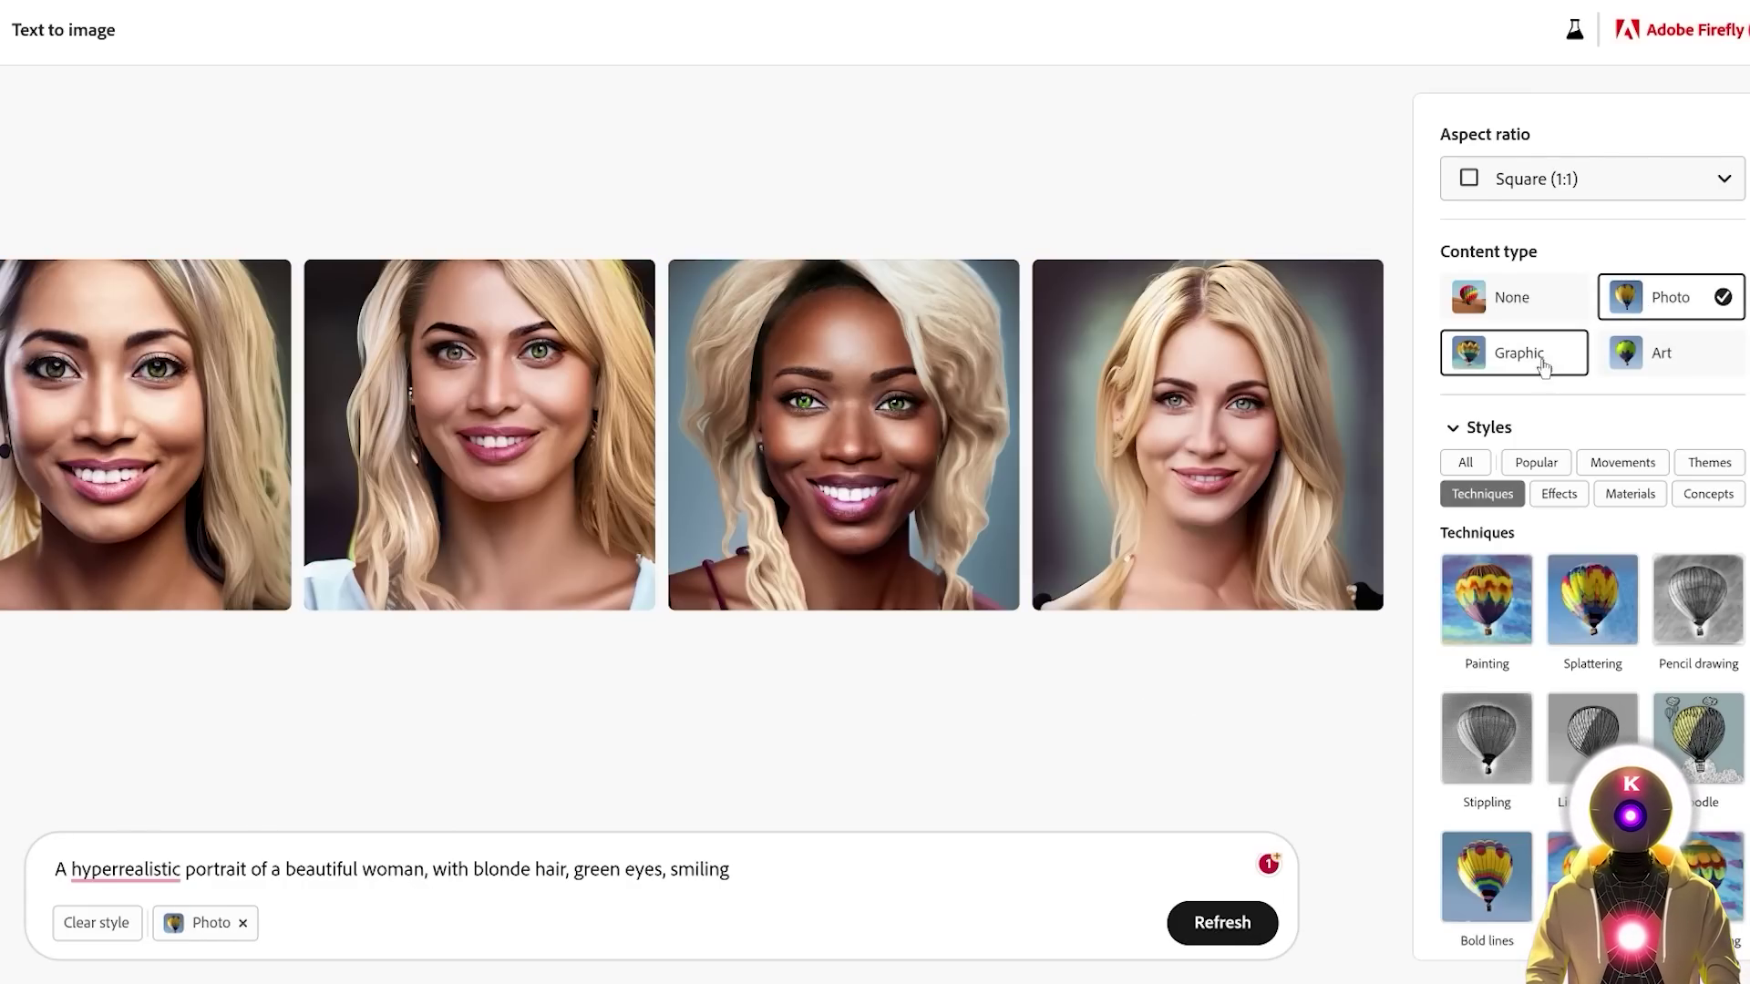
{"action": "left_click", "coordinate": [1544, 365]}
{"action": "left_click", "coordinate": [1641, 301]}
Compare the Art version of the woman's portraits against the Graphic version.
{"action": "left_click", "coordinate": [1652, 363]}
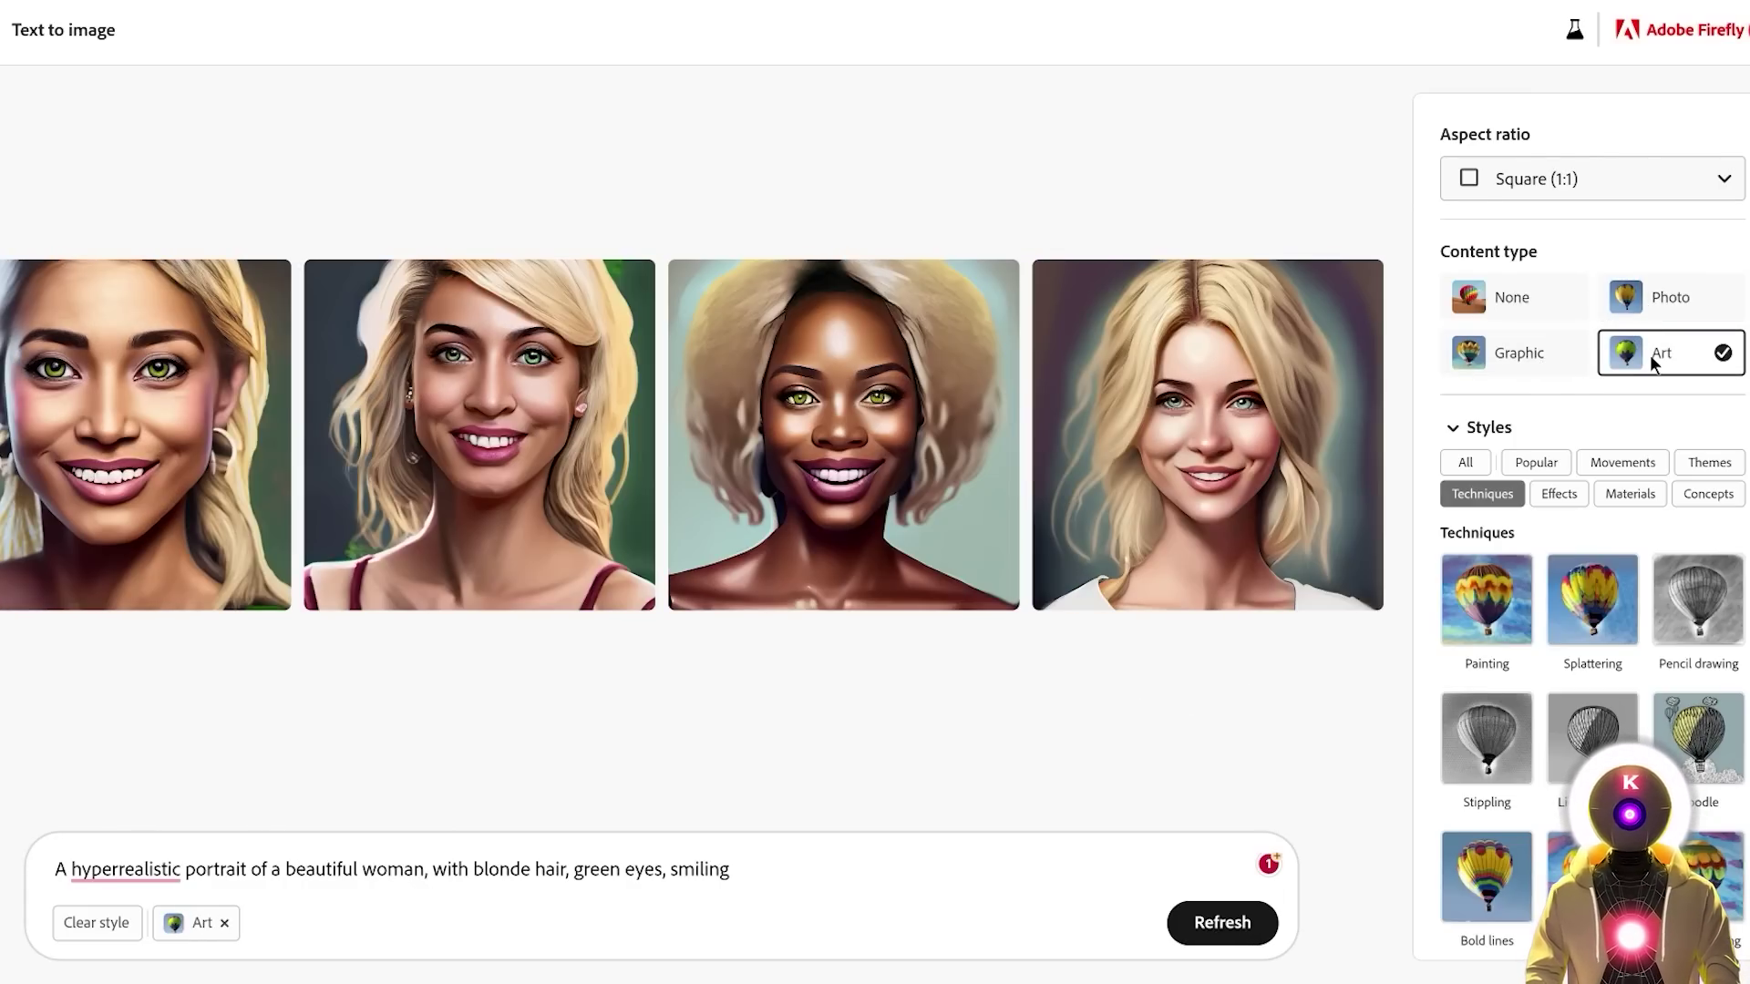
{"action": "left_click", "coordinate": [1572, 360]}
{"action": "left_click", "coordinate": [1650, 360]}
{"action": "left_click", "coordinate": [1565, 363]}
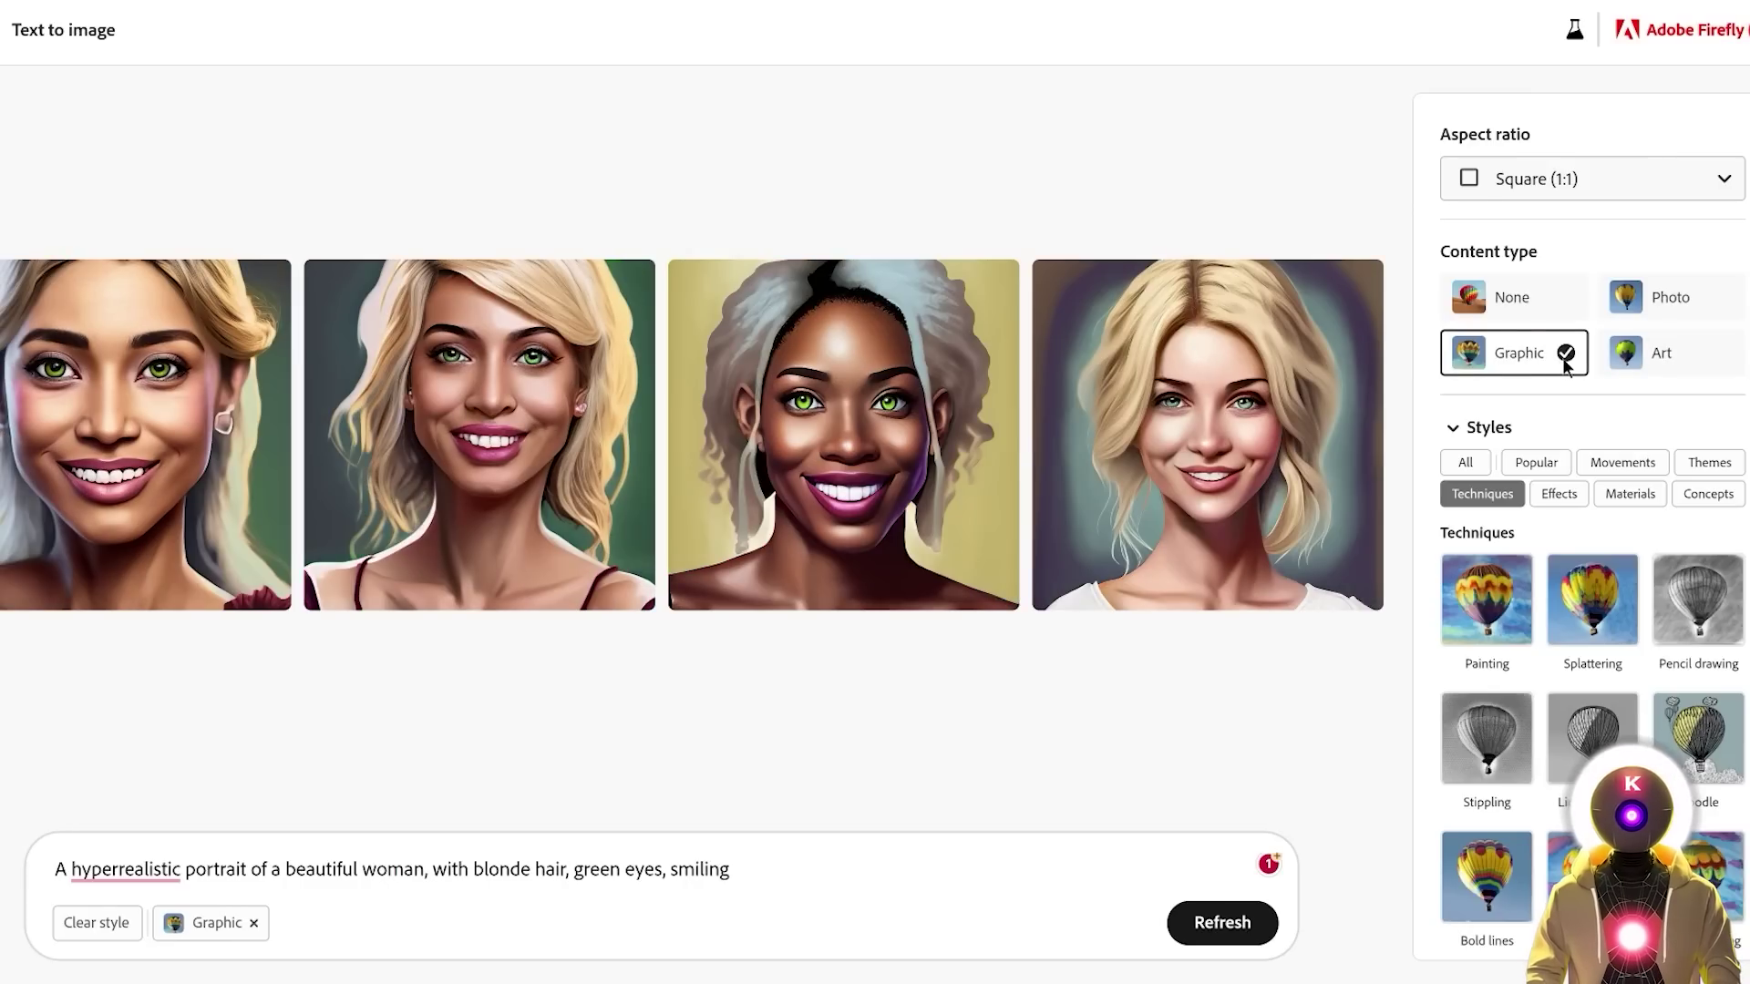
{"action": "left_click", "coordinate": [1650, 355]}
{"action": "left_click", "coordinate": [1552, 358]}
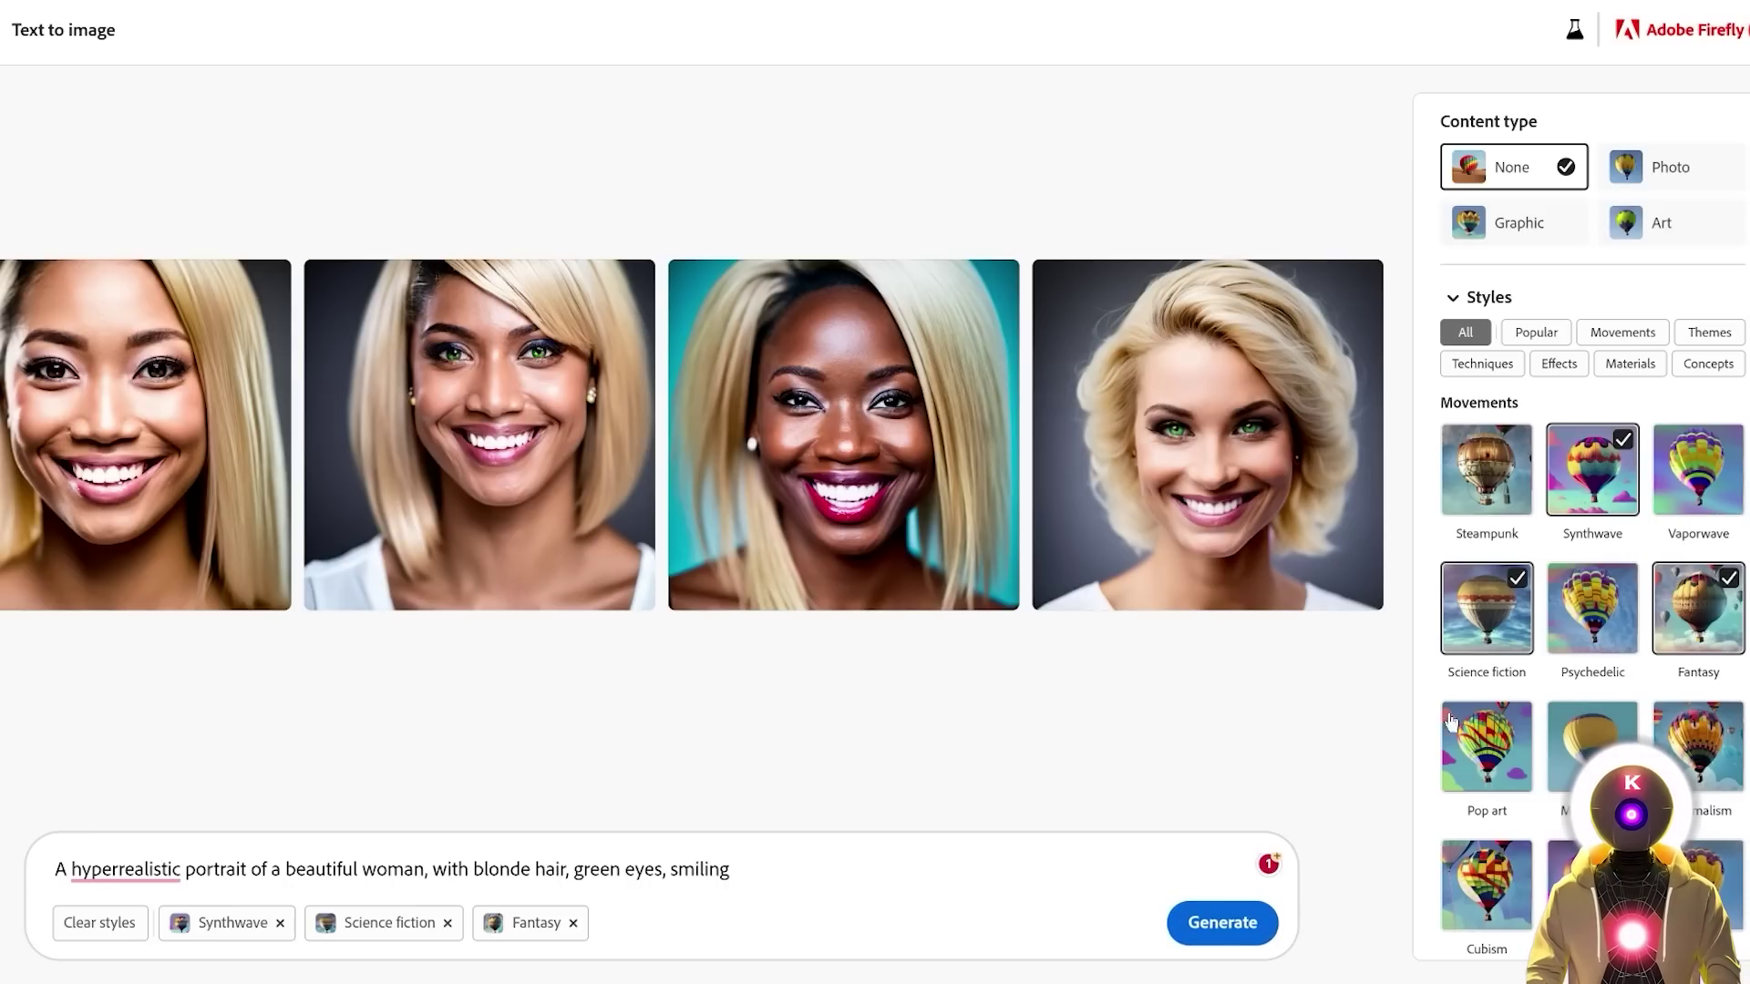
Generate the woman's portraits with the Synthwave, Science fiction and Fantasy styles and the content type at None.
{"action": "left_click", "coordinate": [1222, 923]}
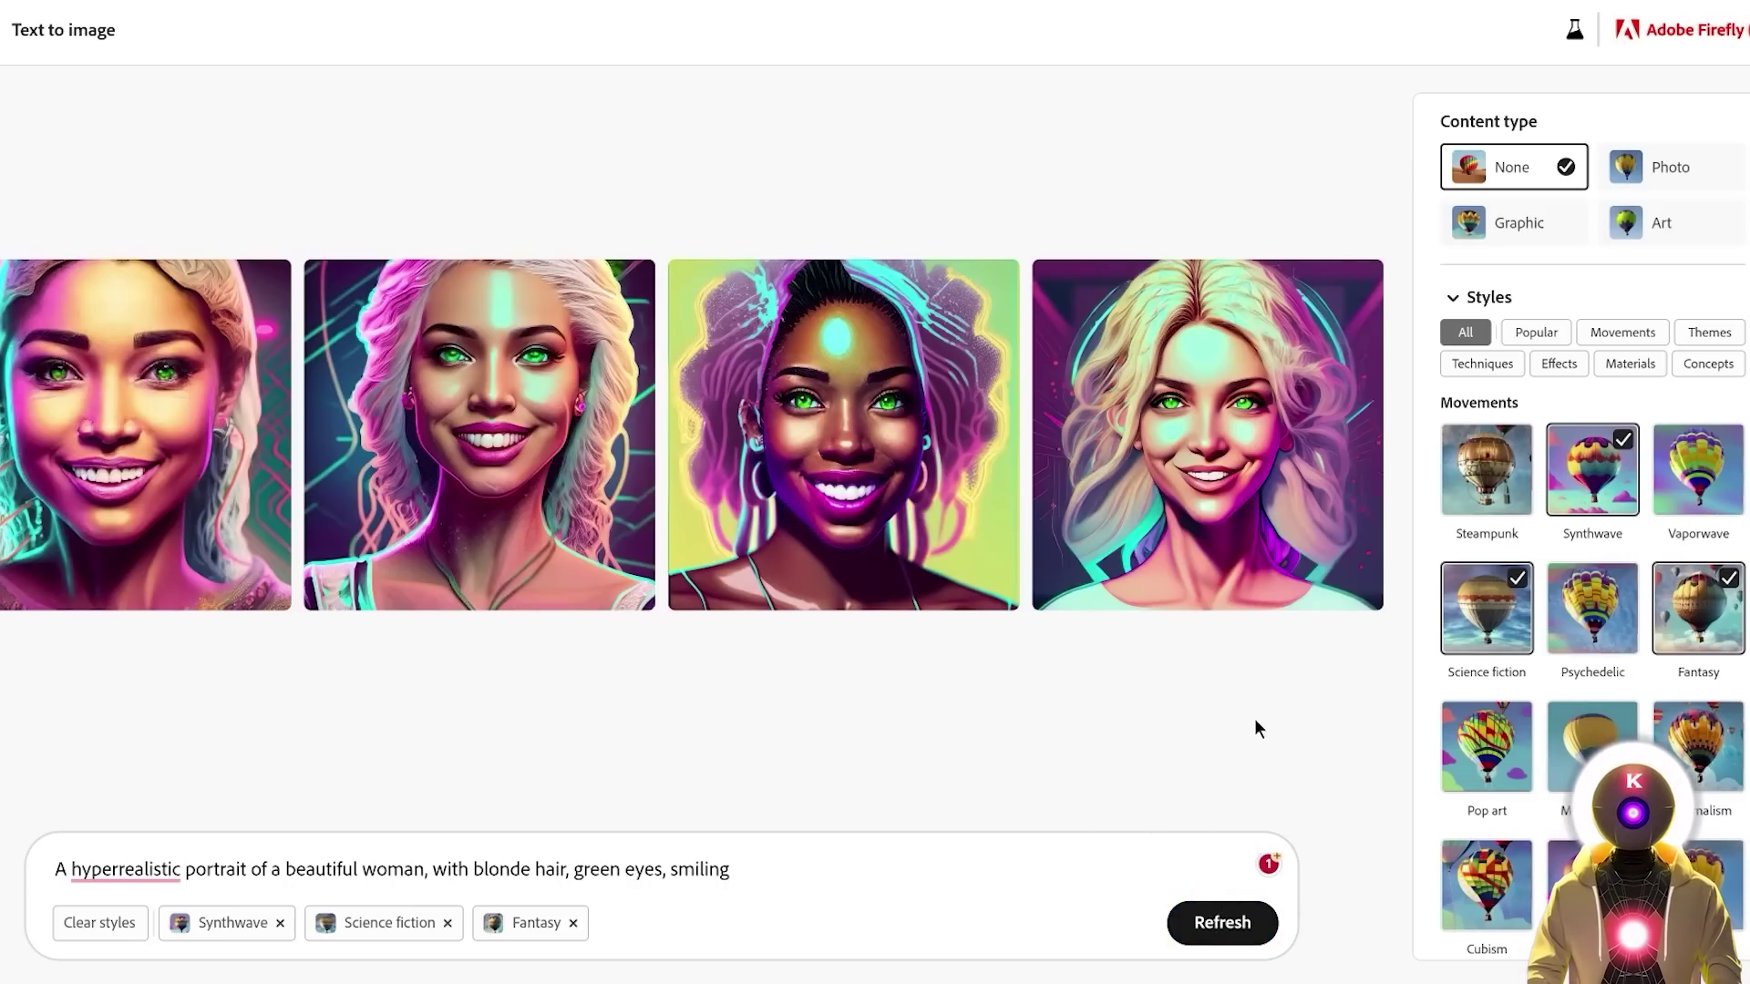
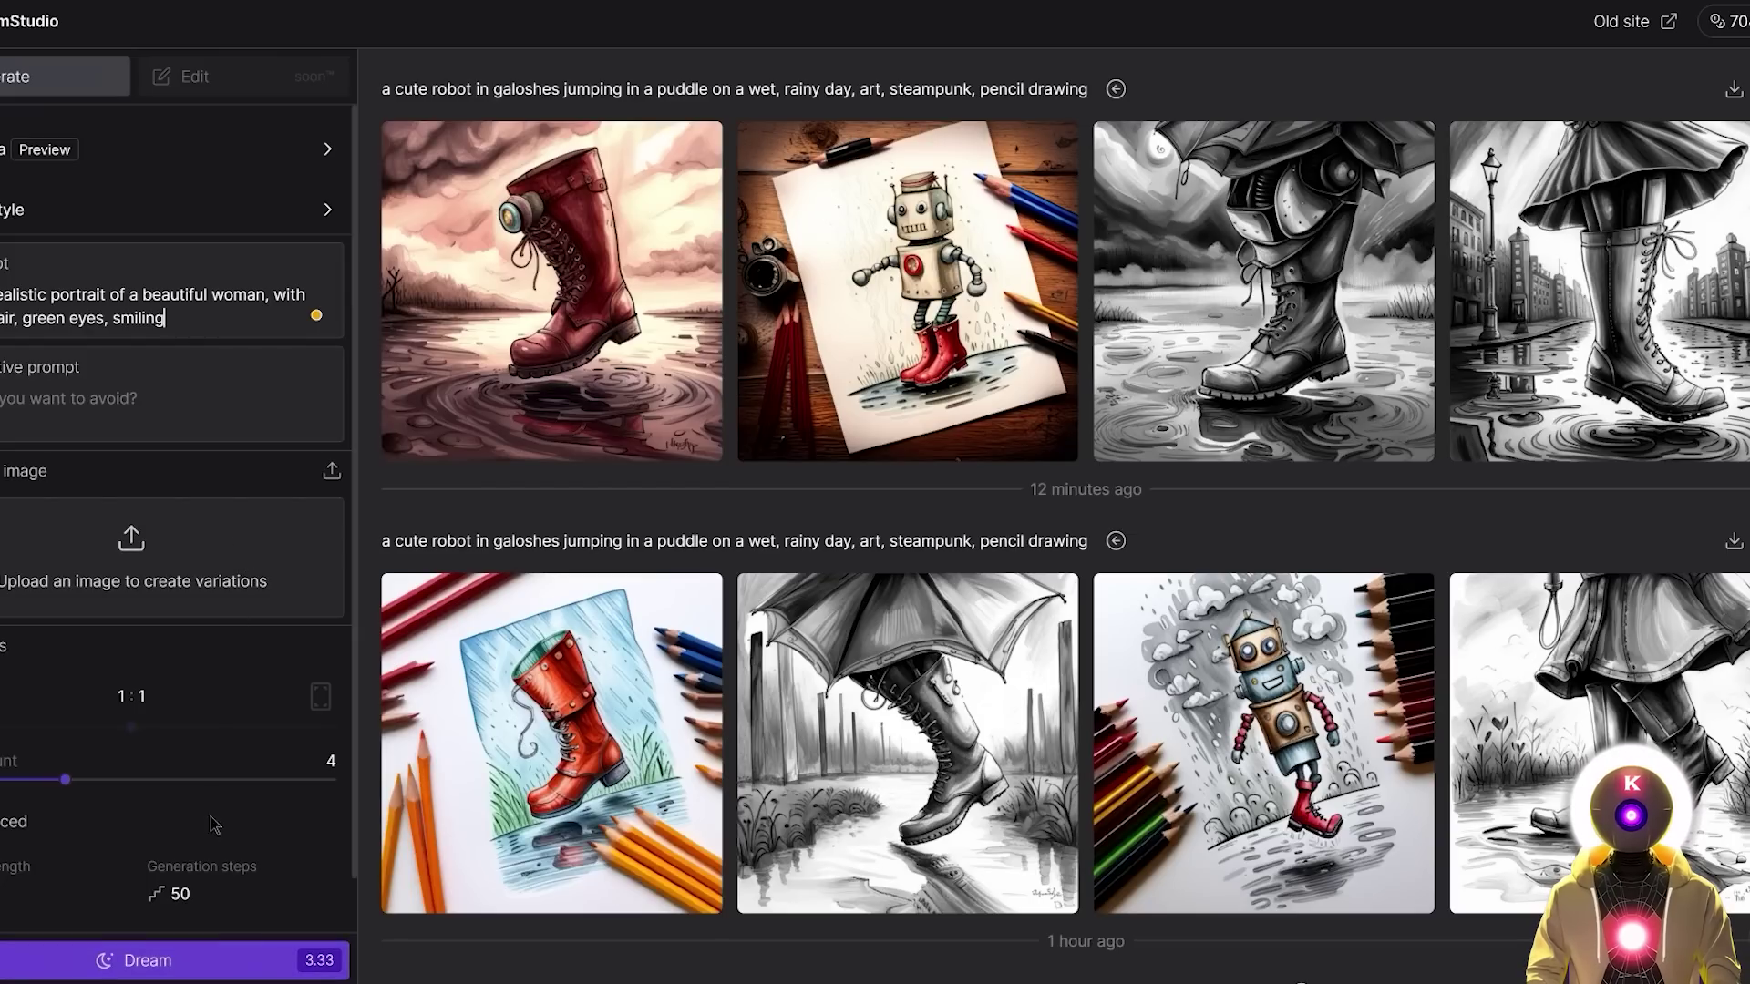
Switch to DreamStudio and generate portraits of a beautiful woman with blonde hair and green eyes, smiling.
{"action": "left_click", "coordinate": [156, 959]}
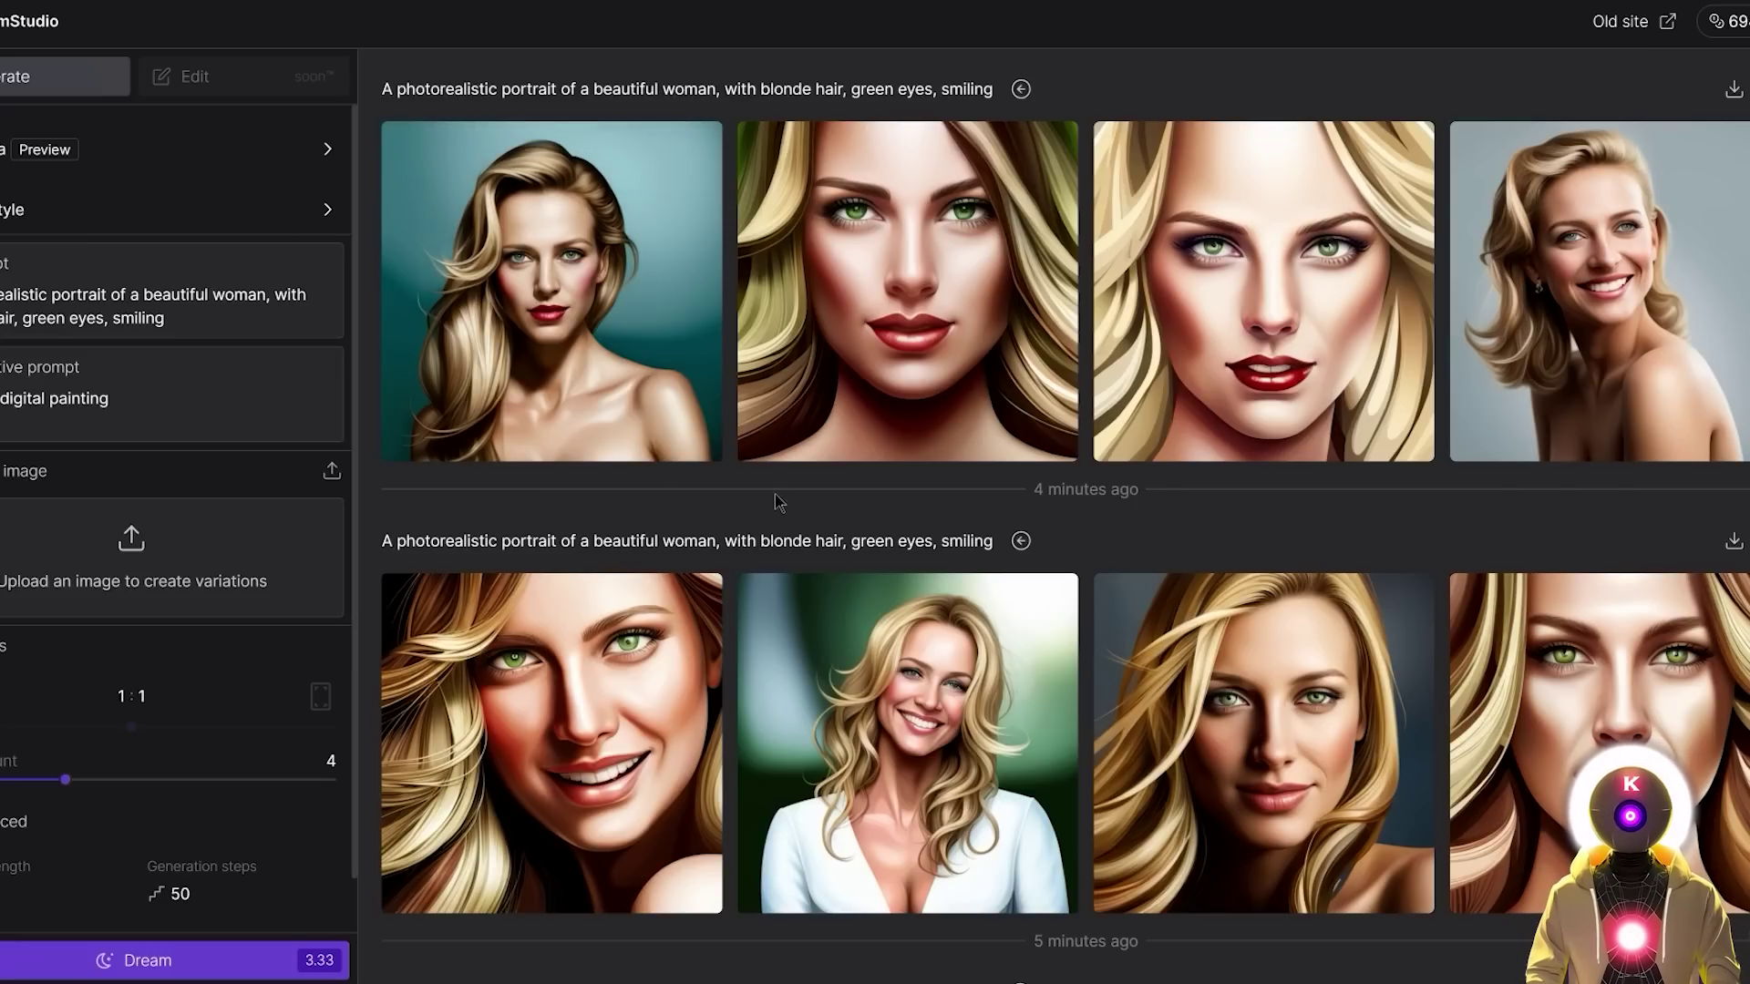
{"action": "mouse_move", "coordinate": [1677, 348]}
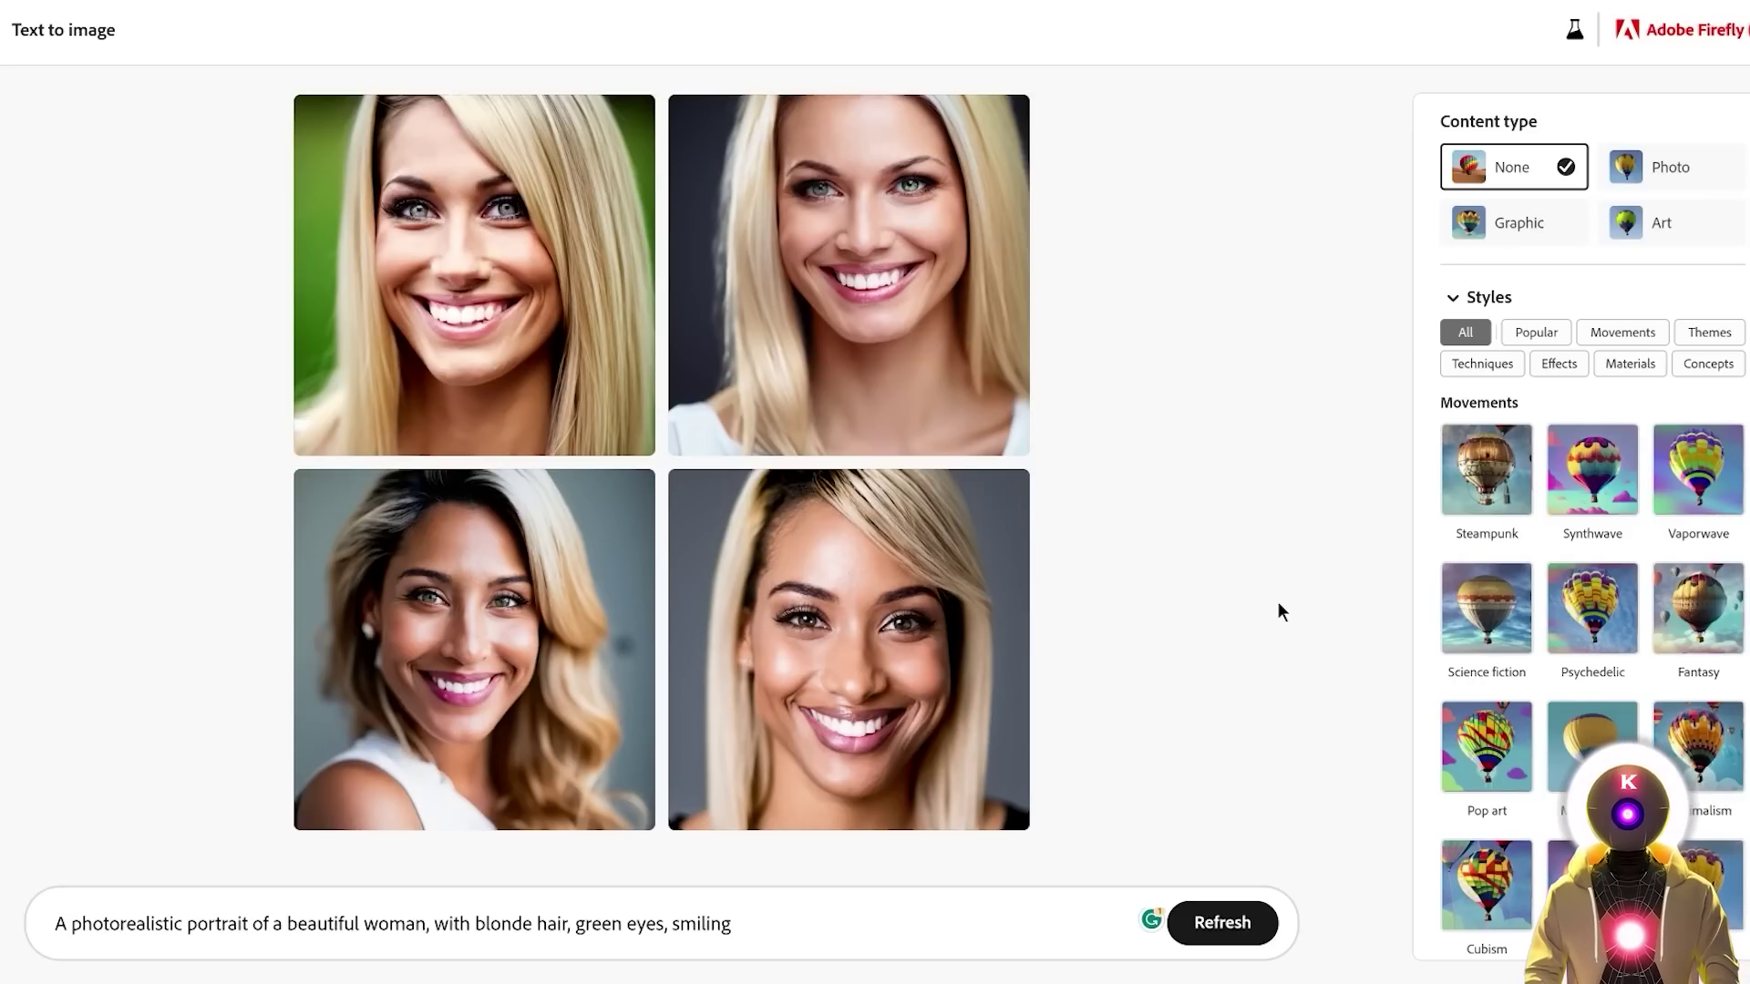
Switch to Adobe Firefly, replace the portrait prompt with "A photo of Scarlett Johansson" and generate the images.
{"action": "left_click_drag", "start_coordinate": [732, 924], "coordinate": [96, 771]}
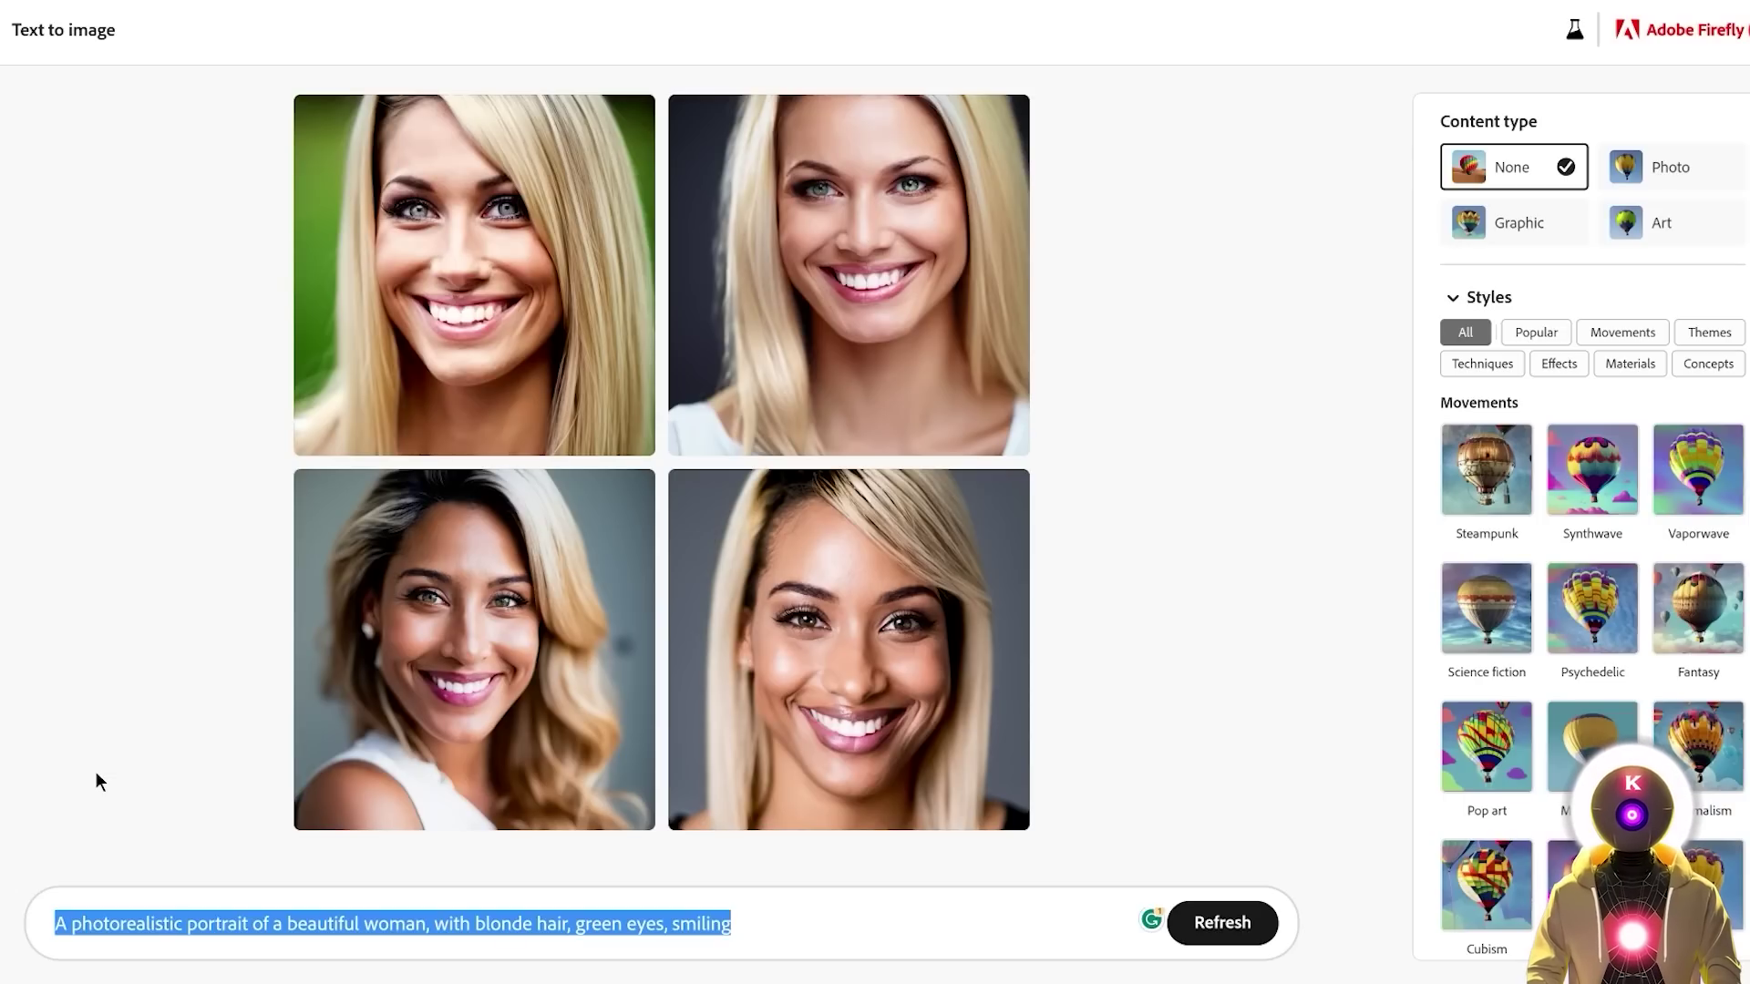
{"action": "type", "text": "A photo of Scarlett Johansson"}
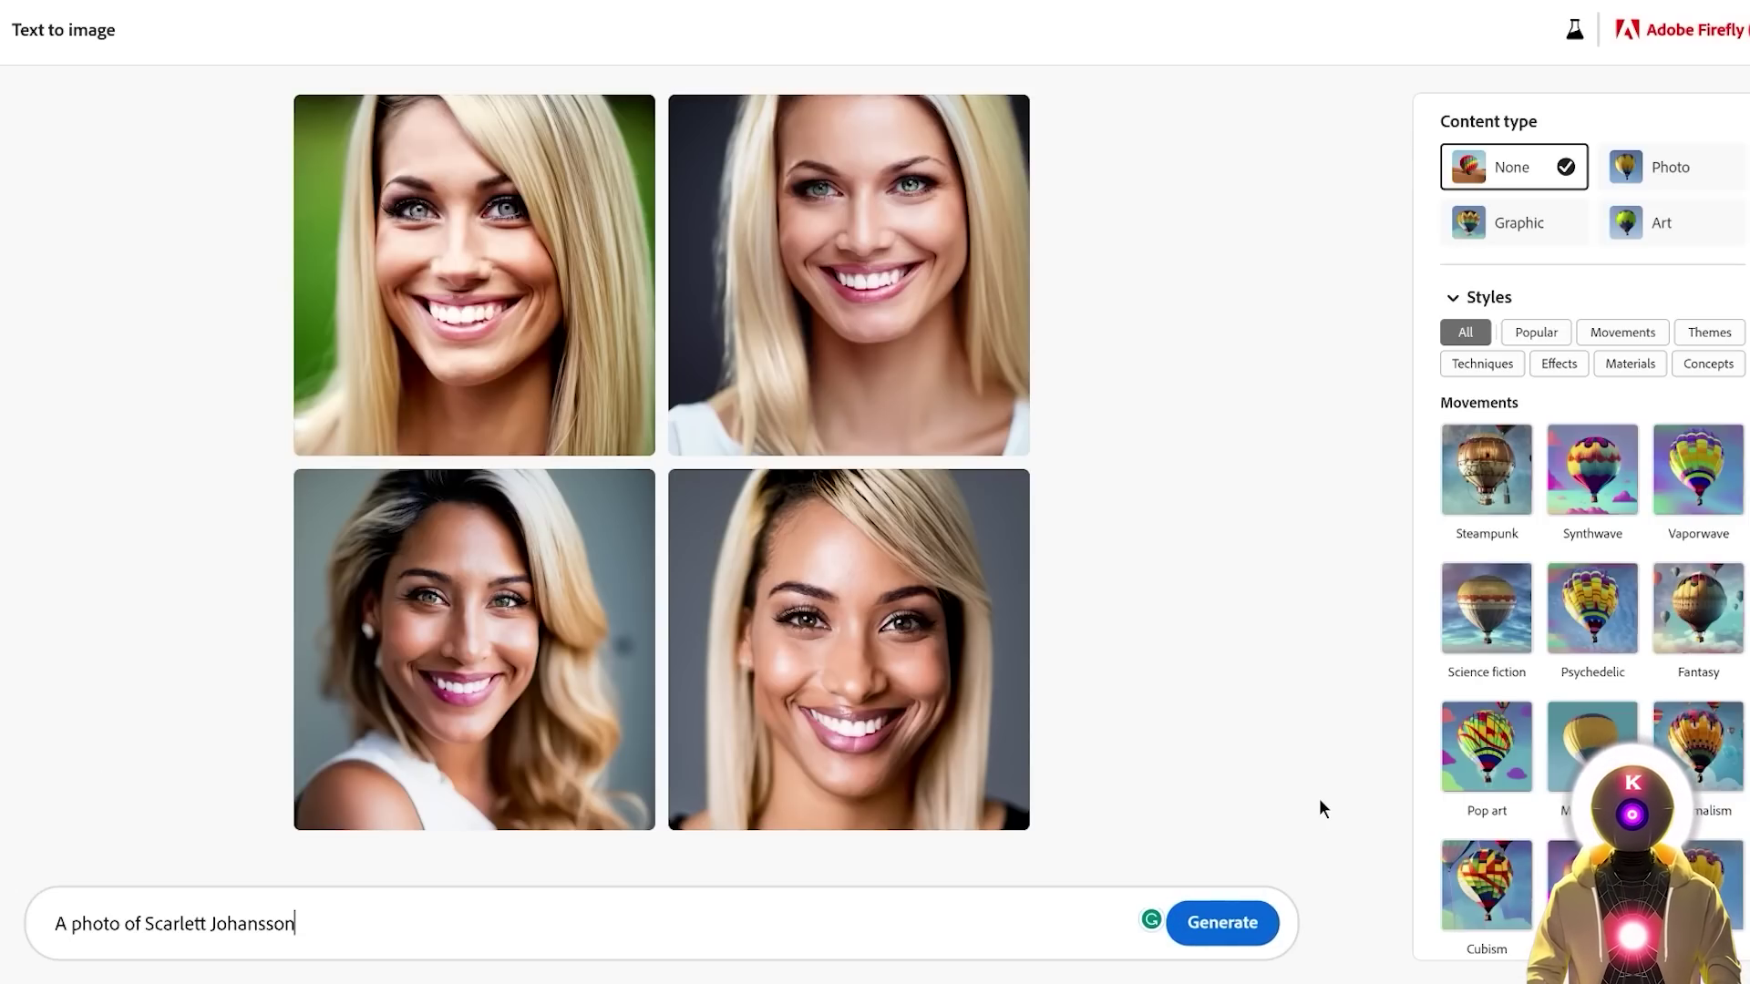
{"action": "left_click", "coordinate": [1251, 923]}
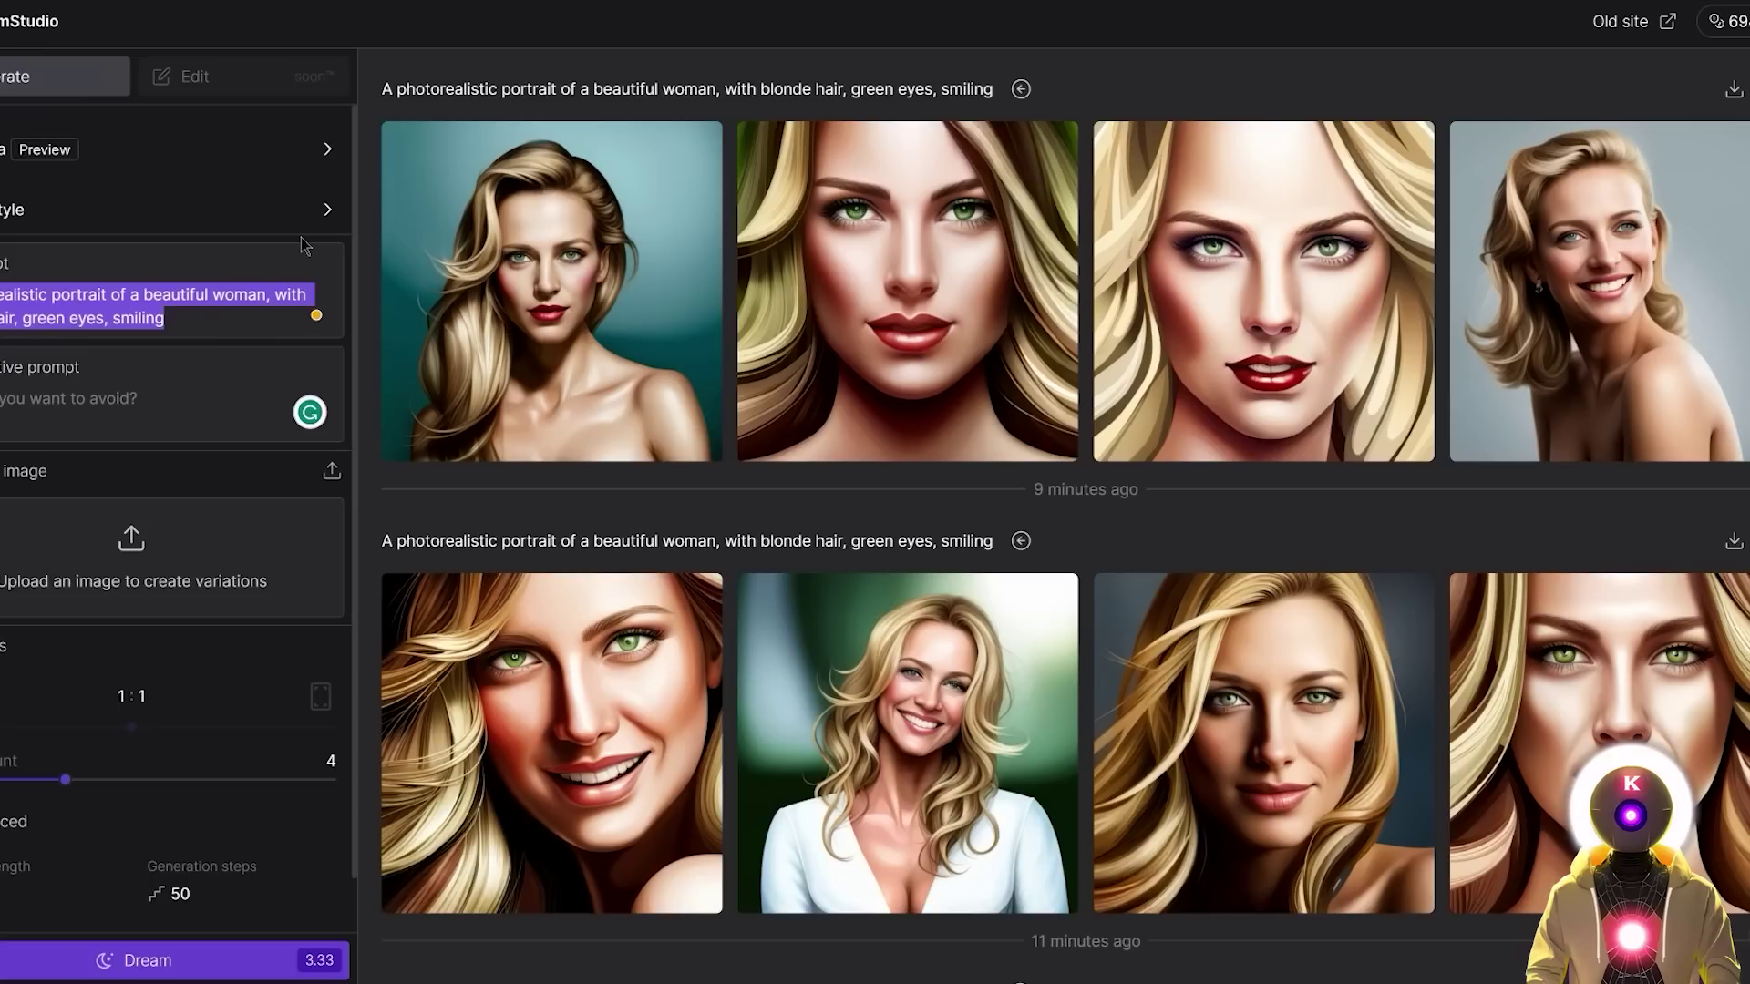
Switch to DreamStudio and generate images from the same Scarlett Johansson photo prompt.
{"action": "key", "text": "ctrl+v"}
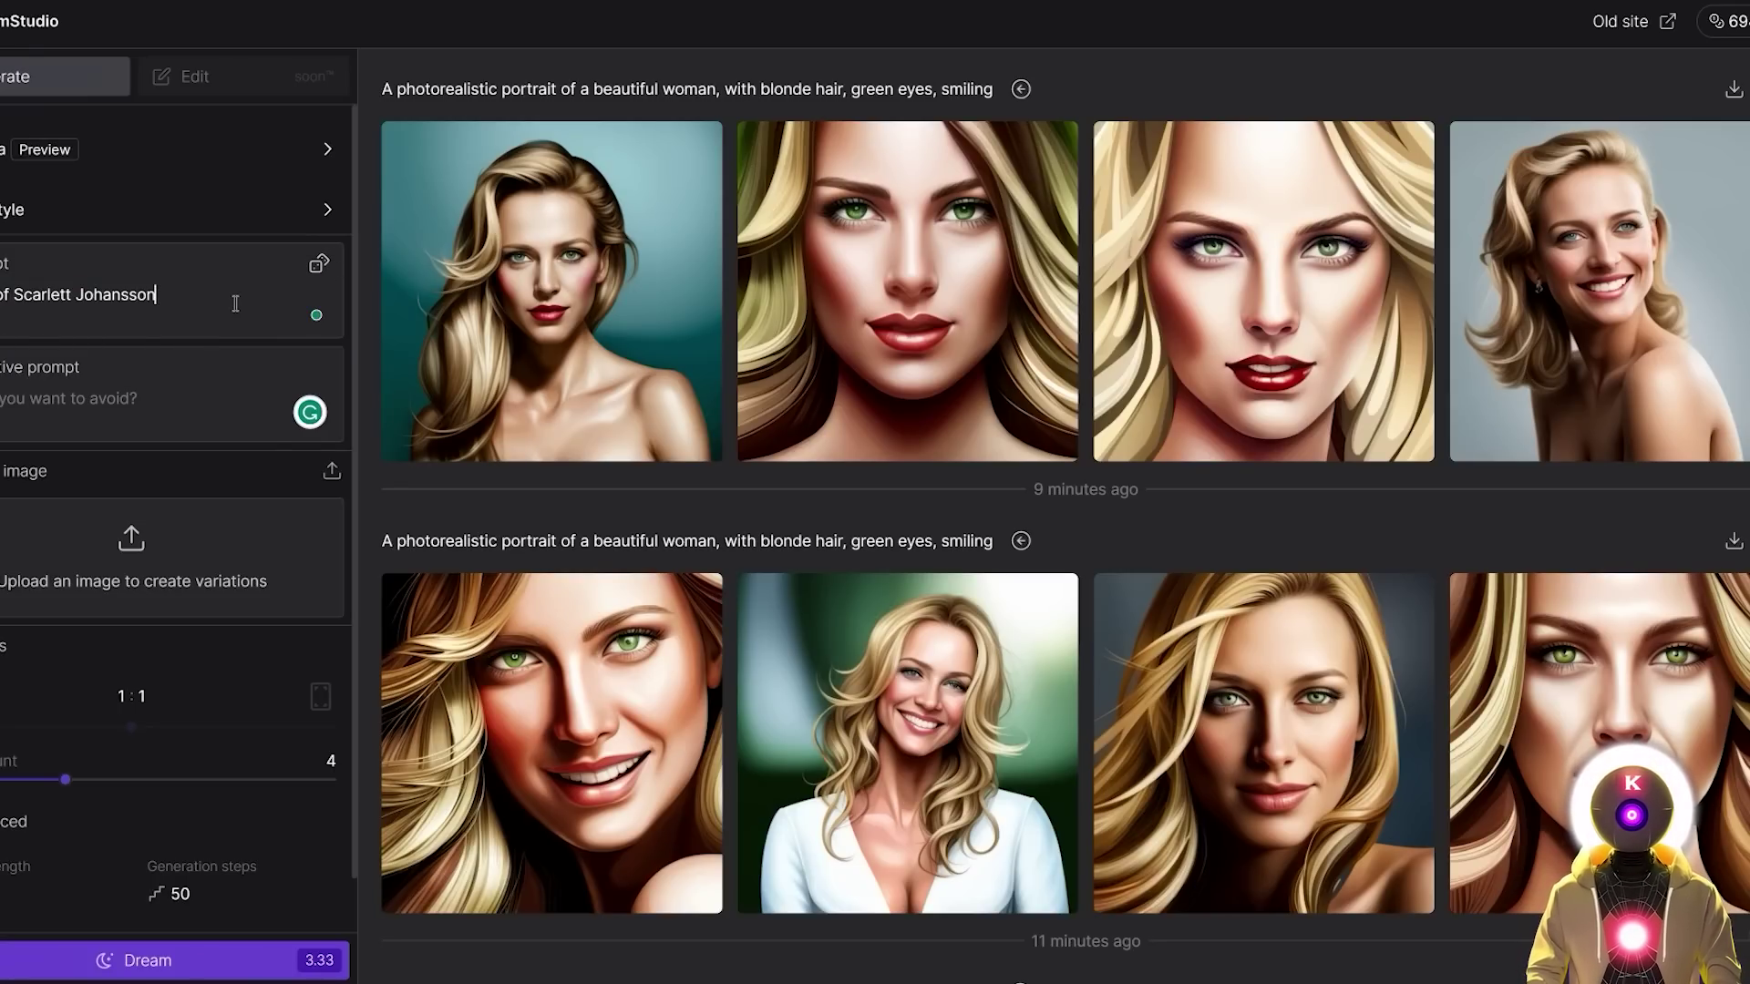
{"action": "left_click", "coordinate": [199, 960]}
{"action": "scroll", "coordinate": [415, 474], "scroll_direction": "up", "scroll_amount": 1}
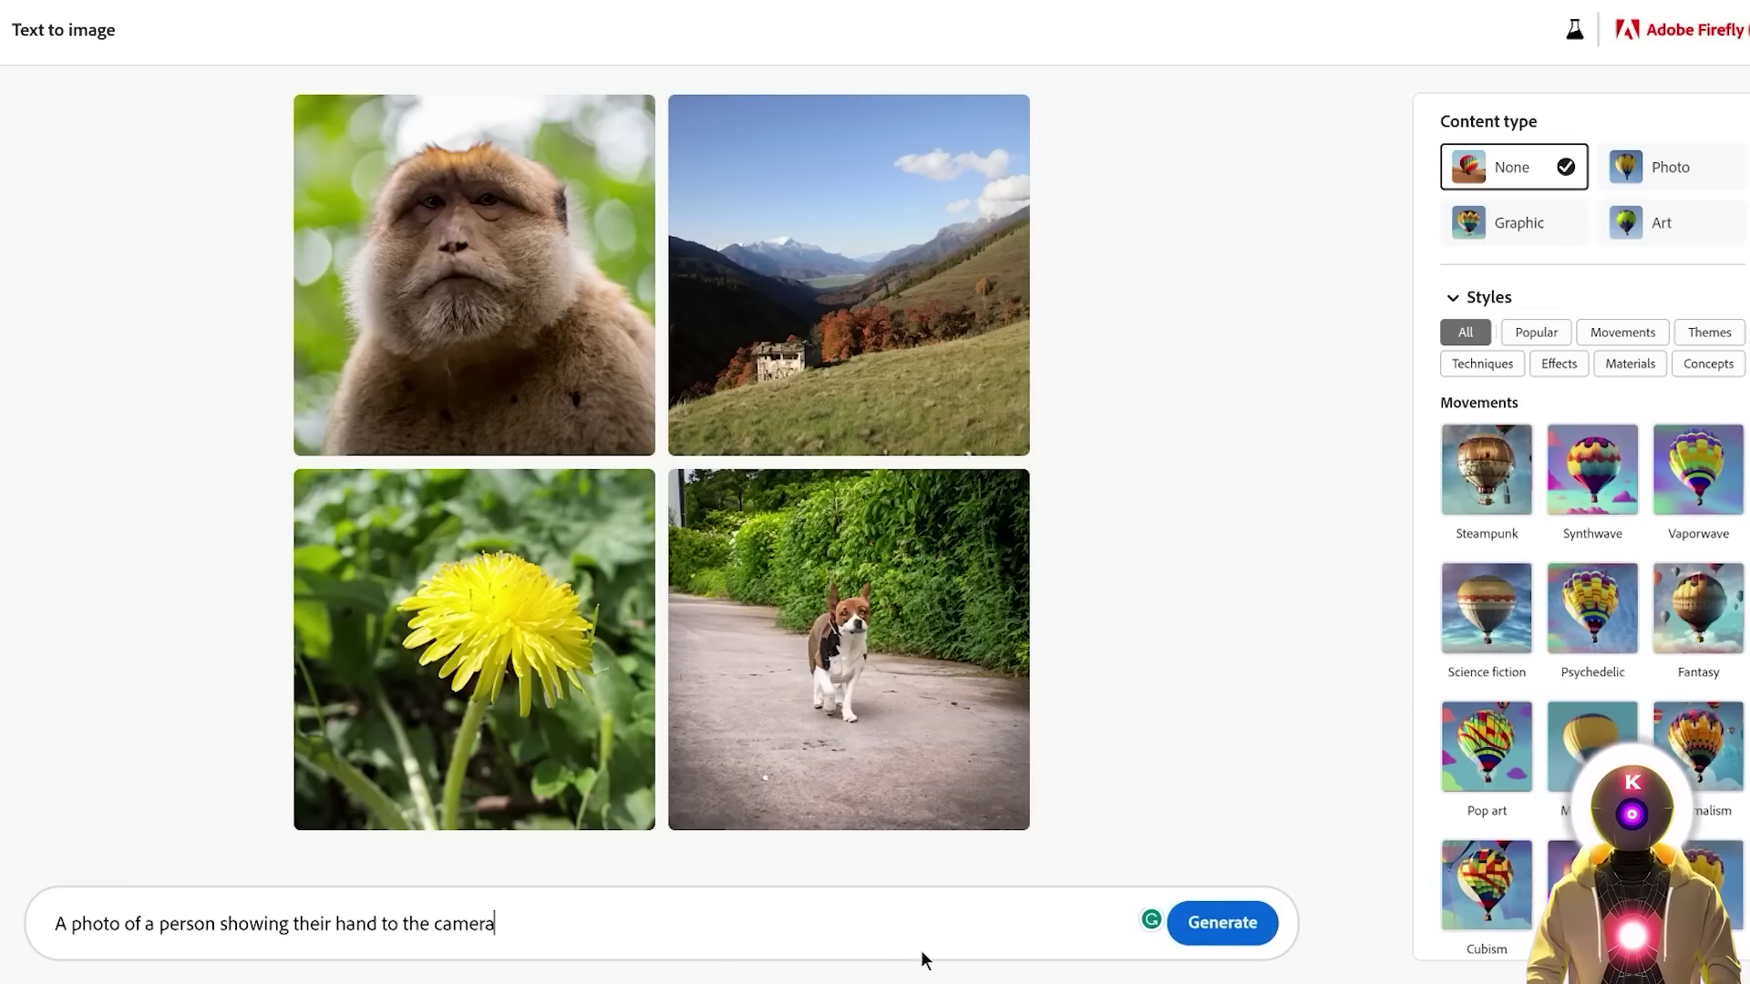
Switch to Adobe Firefly, generate images for "A photo of a person showing their hand to the camera" and inspect the hands.
{"action": "left_click", "coordinate": [1222, 923]}
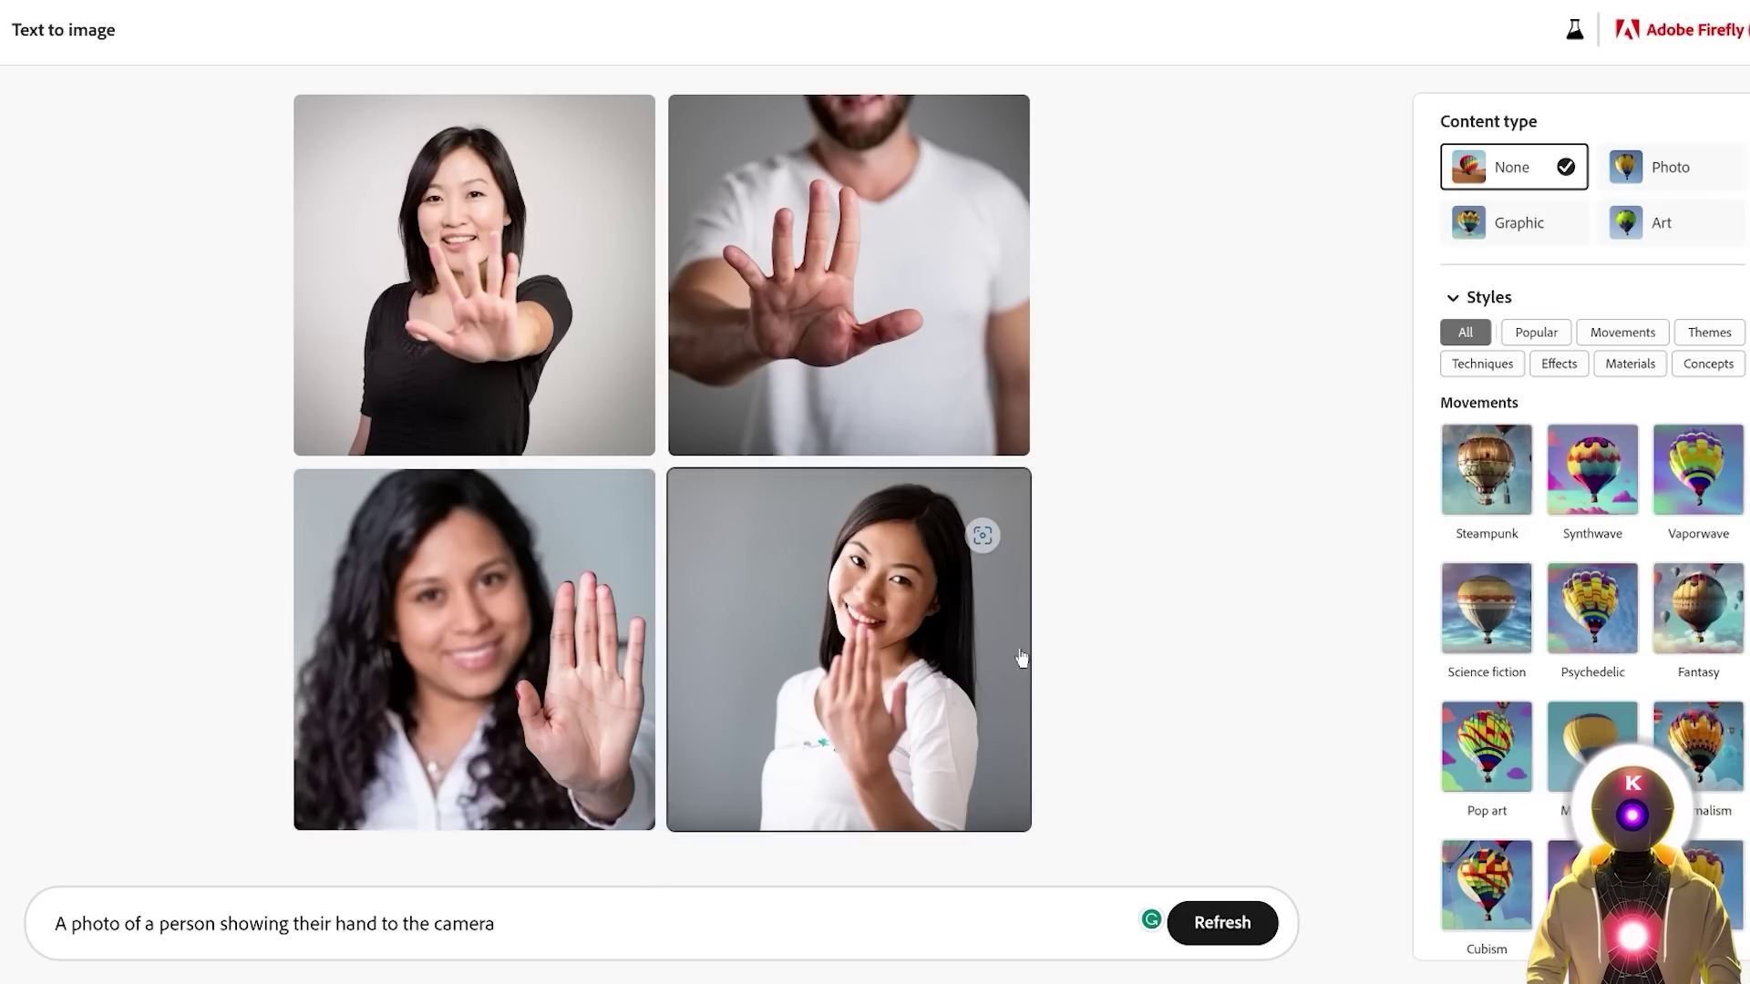
{"action": "mouse_move", "coordinate": [493, 667]}
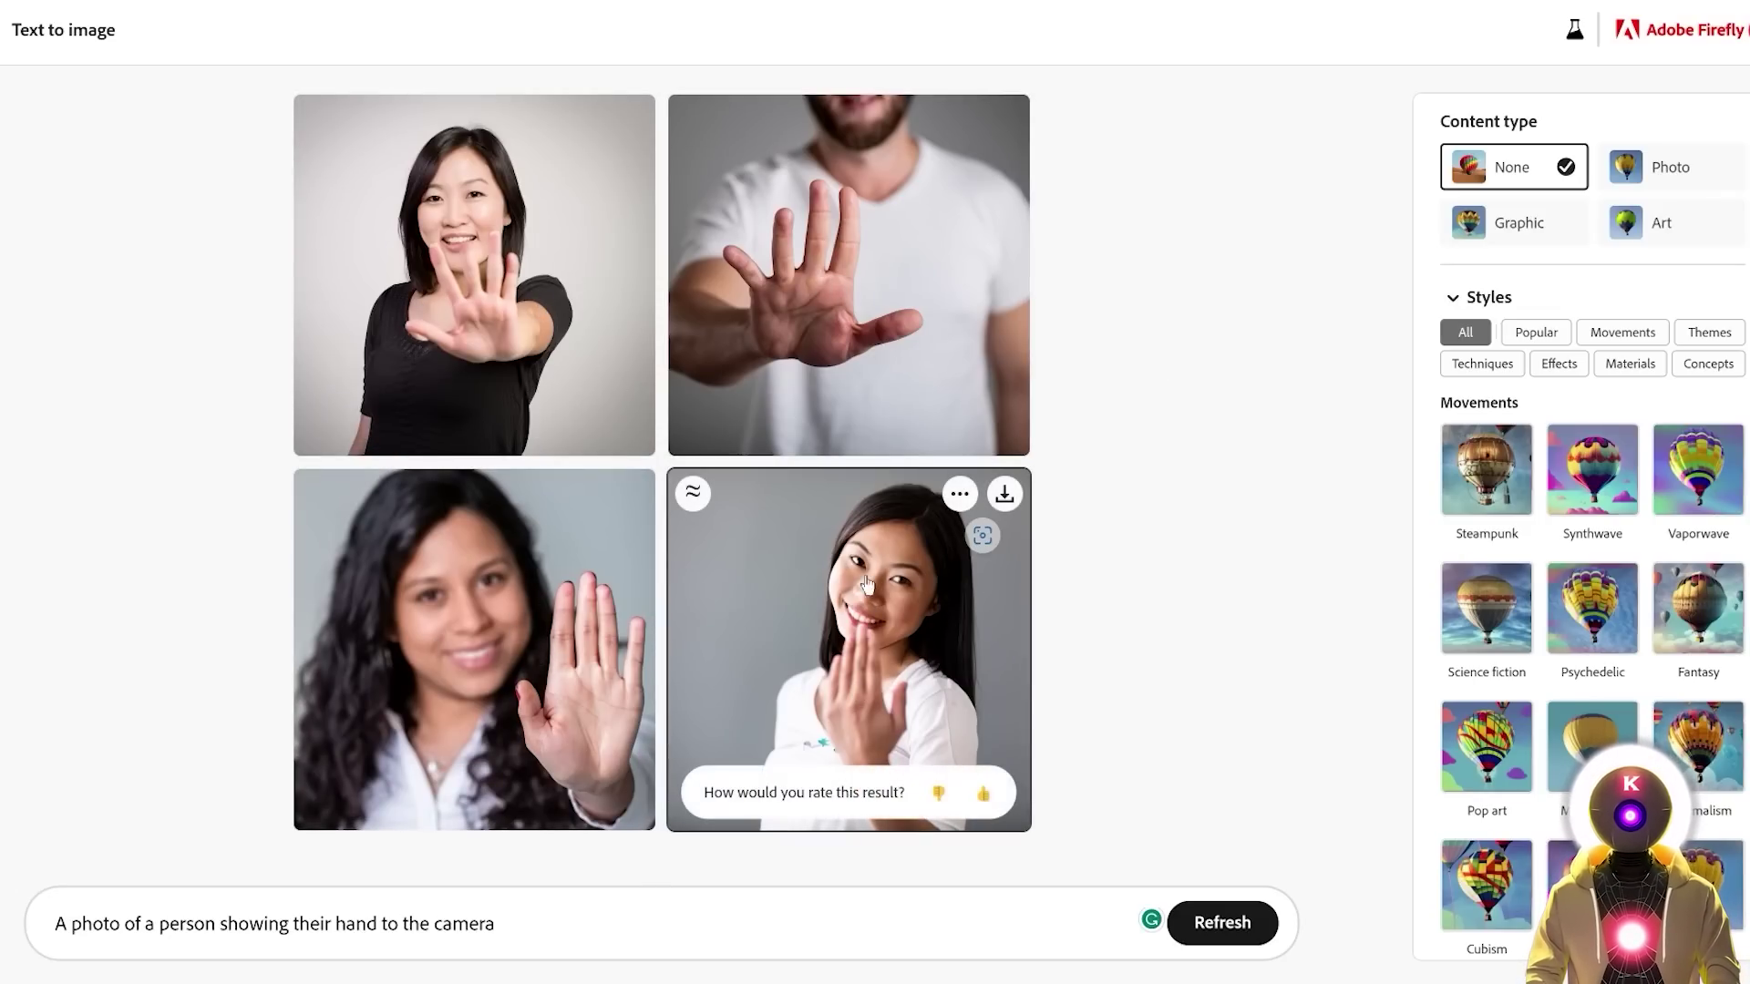
{"action": "mouse_move", "coordinate": [479, 296]}
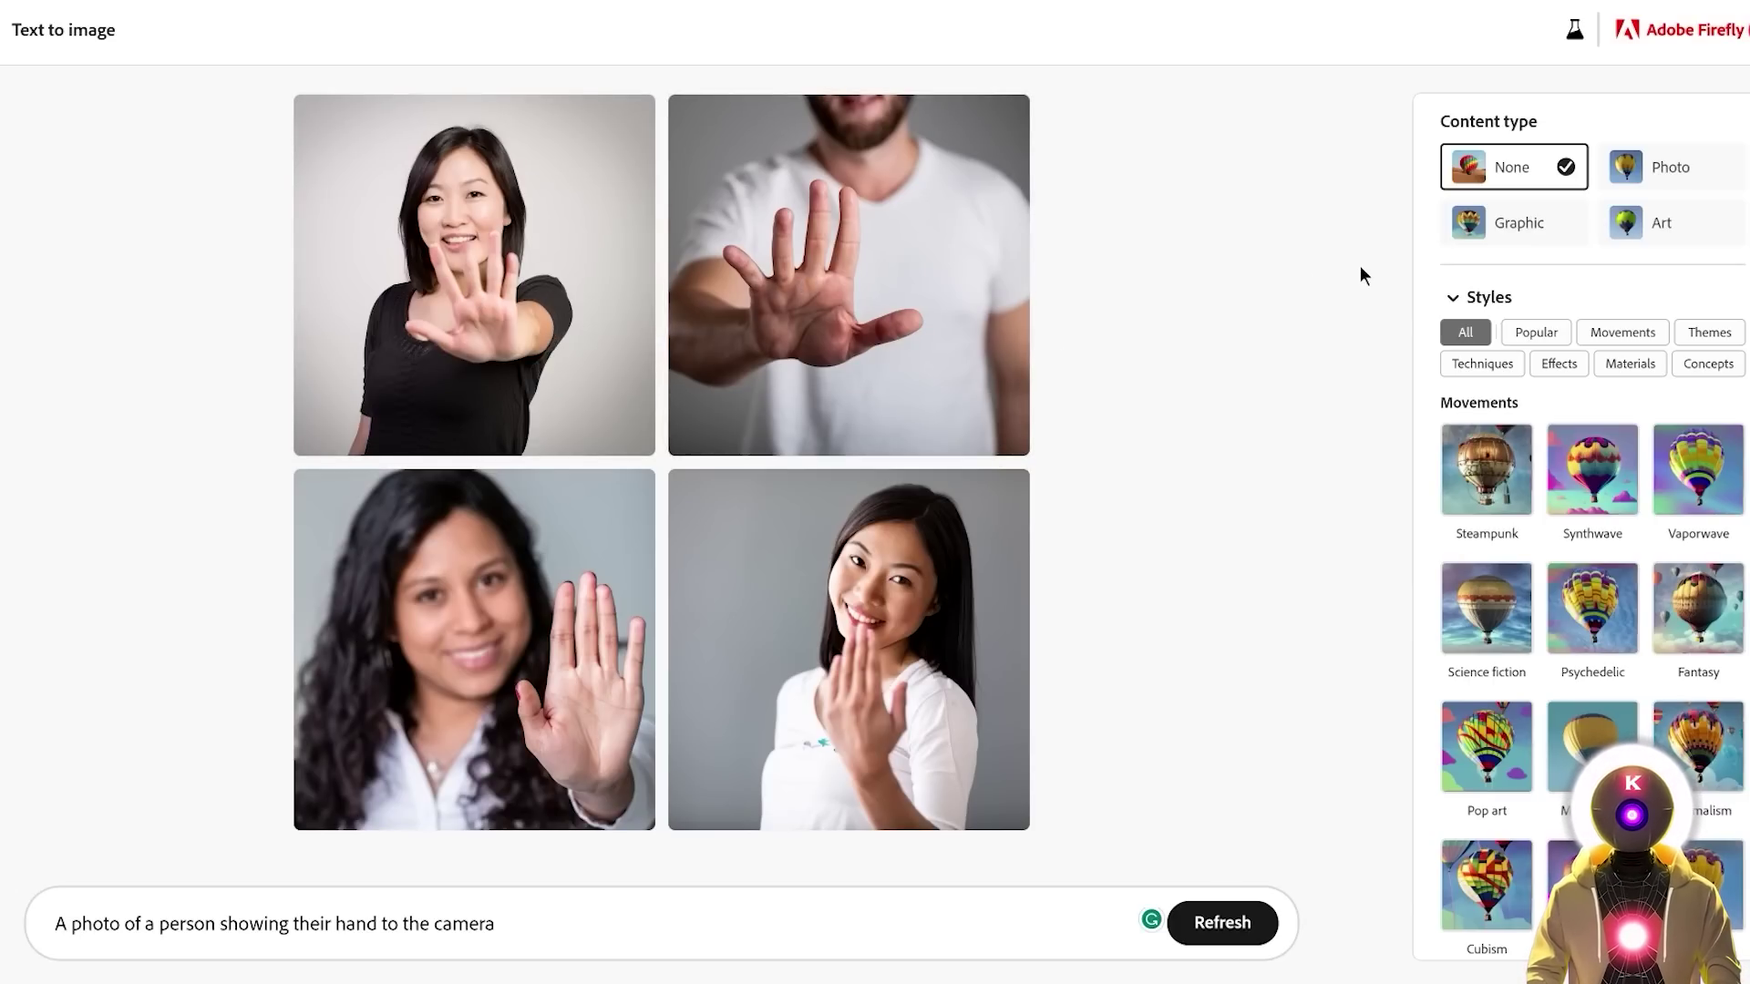
Try the Photo and Graphic content types on the images of a person showing their hand.
{"action": "left_click", "coordinate": [1659, 174]}
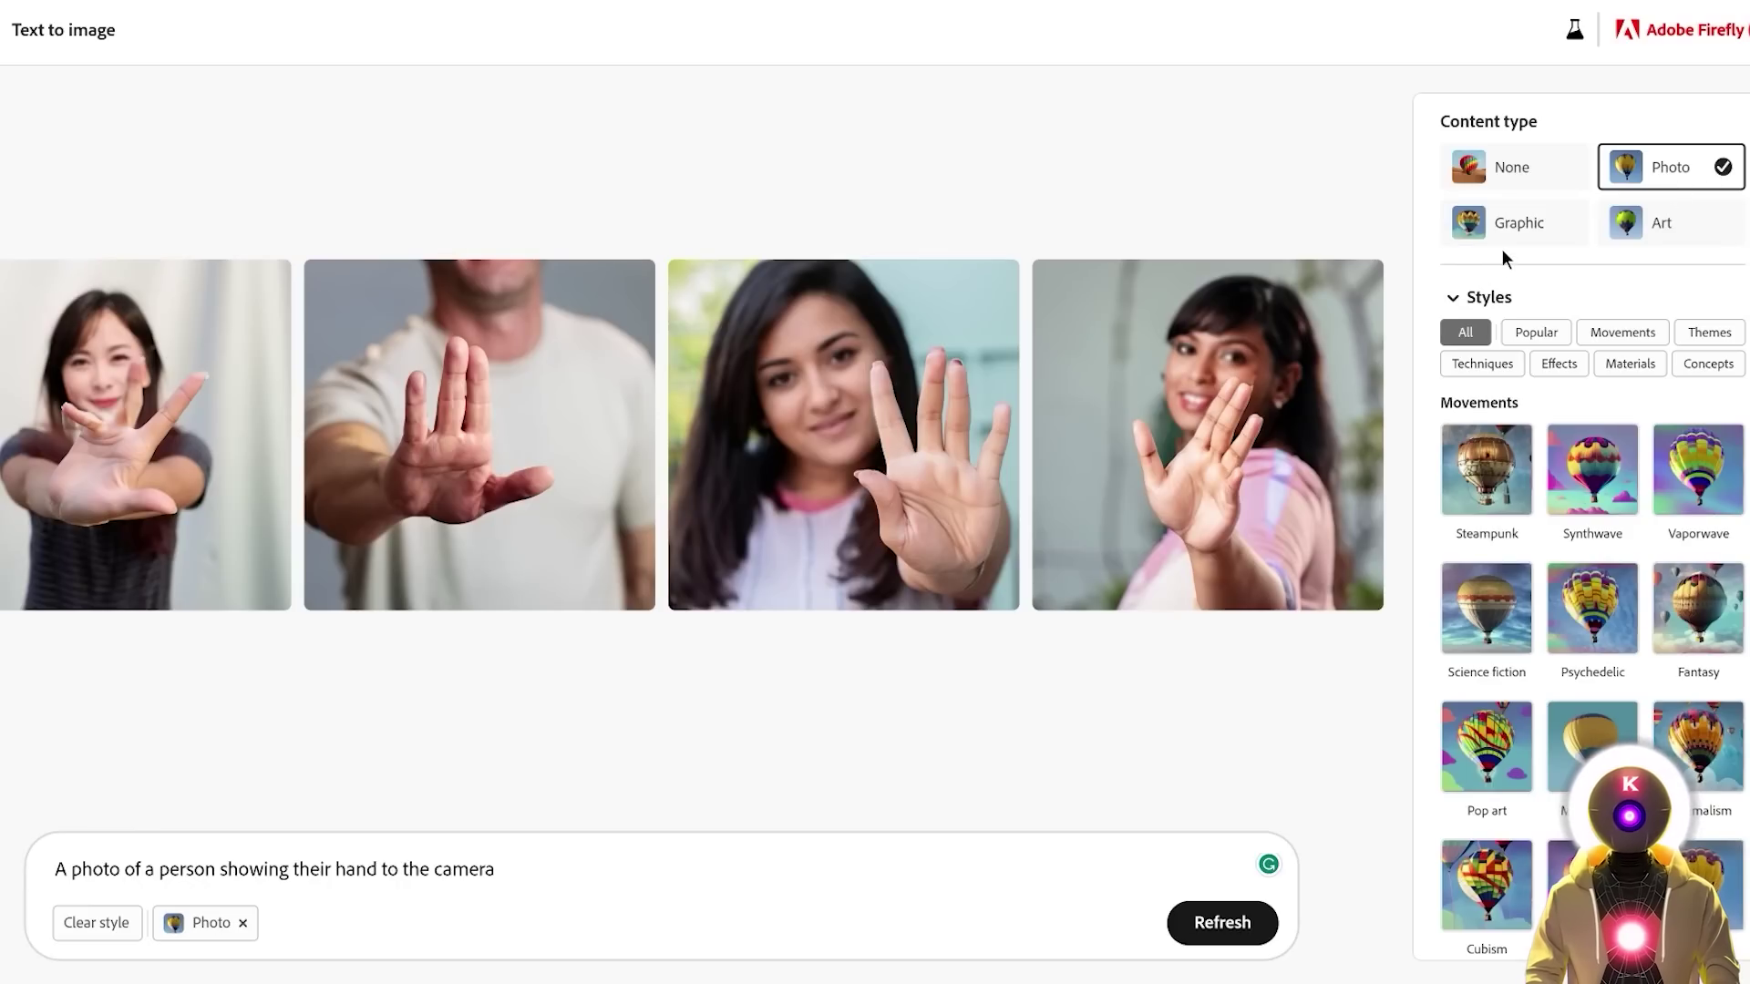
{"action": "left_click", "coordinate": [1518, 228]}
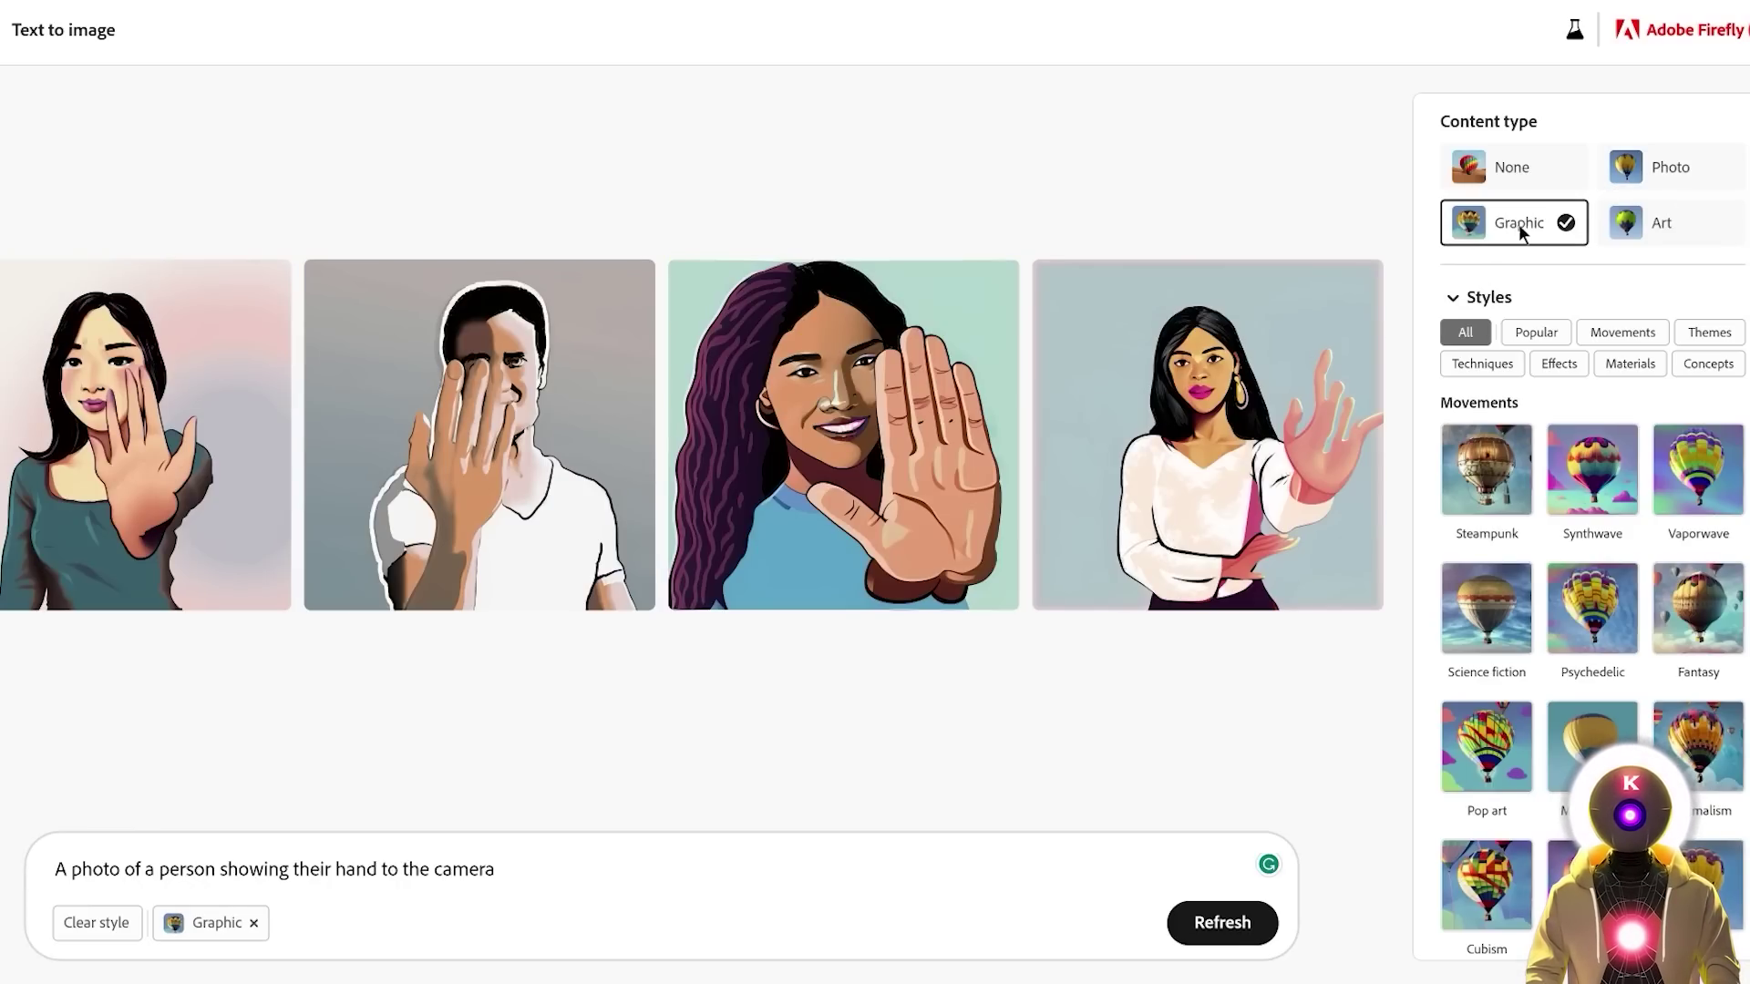
Compare the Art and Photo content types on the hand images, and return the content type to None.
{"action": "left_click", "coordinate": [1642, 223]}
{"action": "left_click", "coordinate": [1649, 164]}
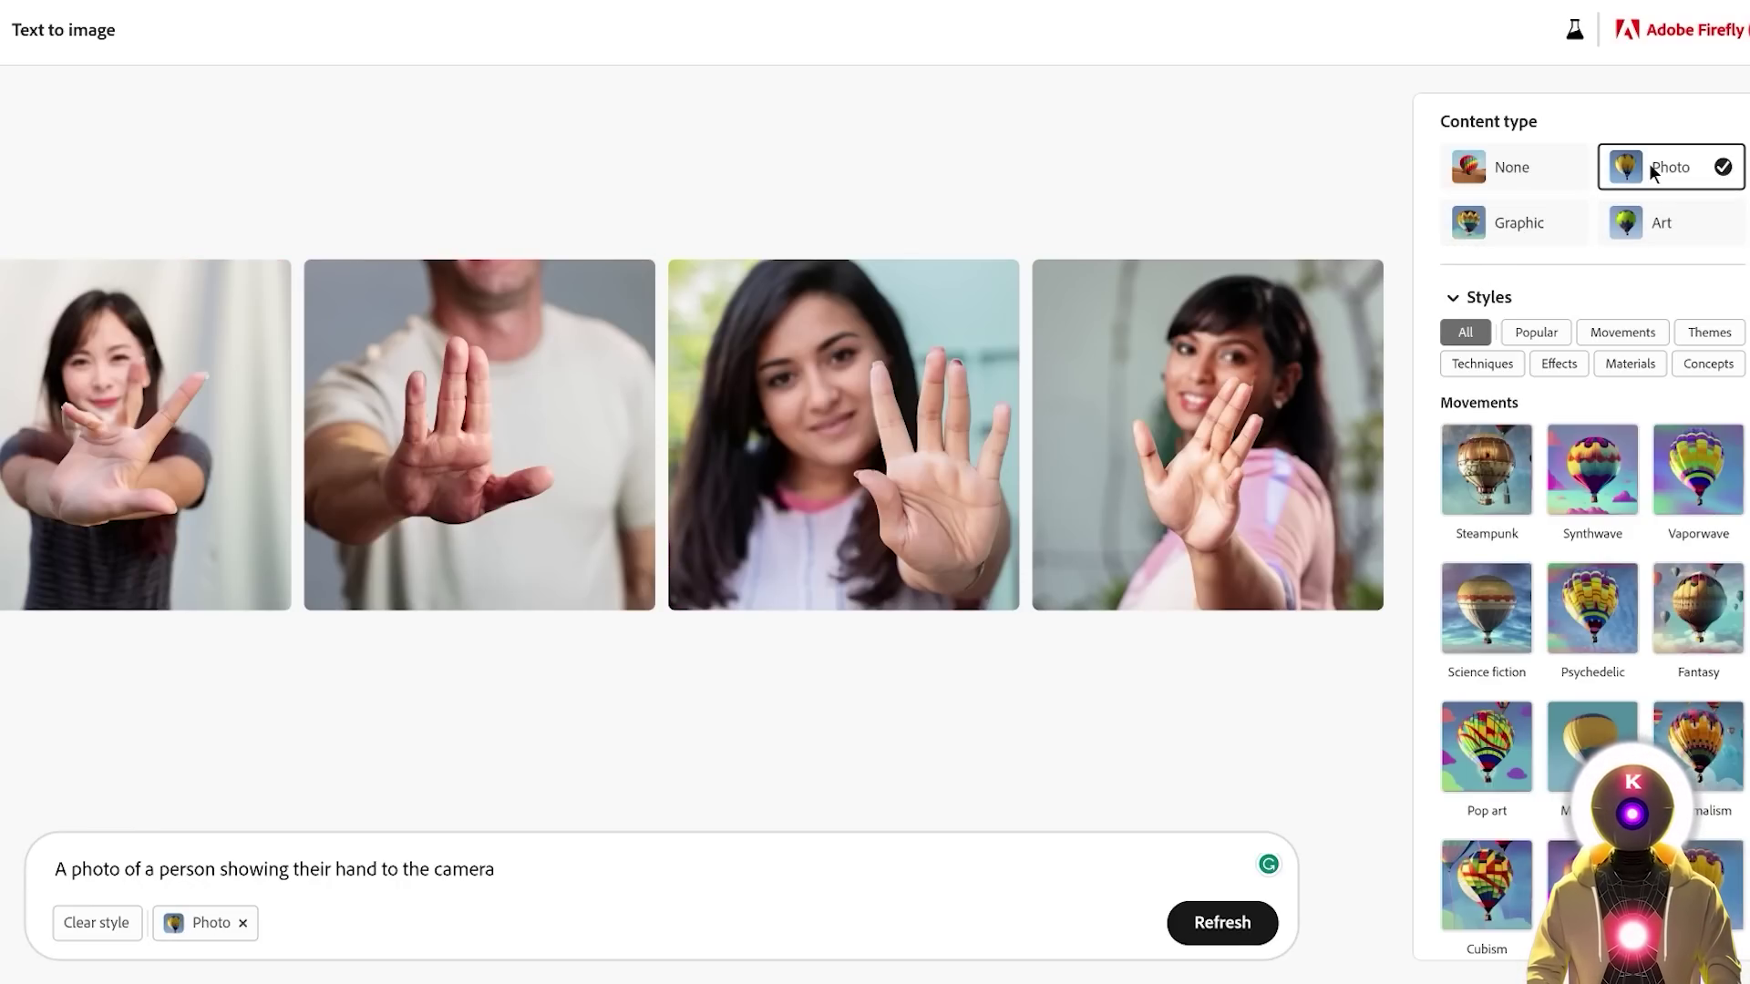
{"action": "left_click", "coordinate": [1555, 167]}
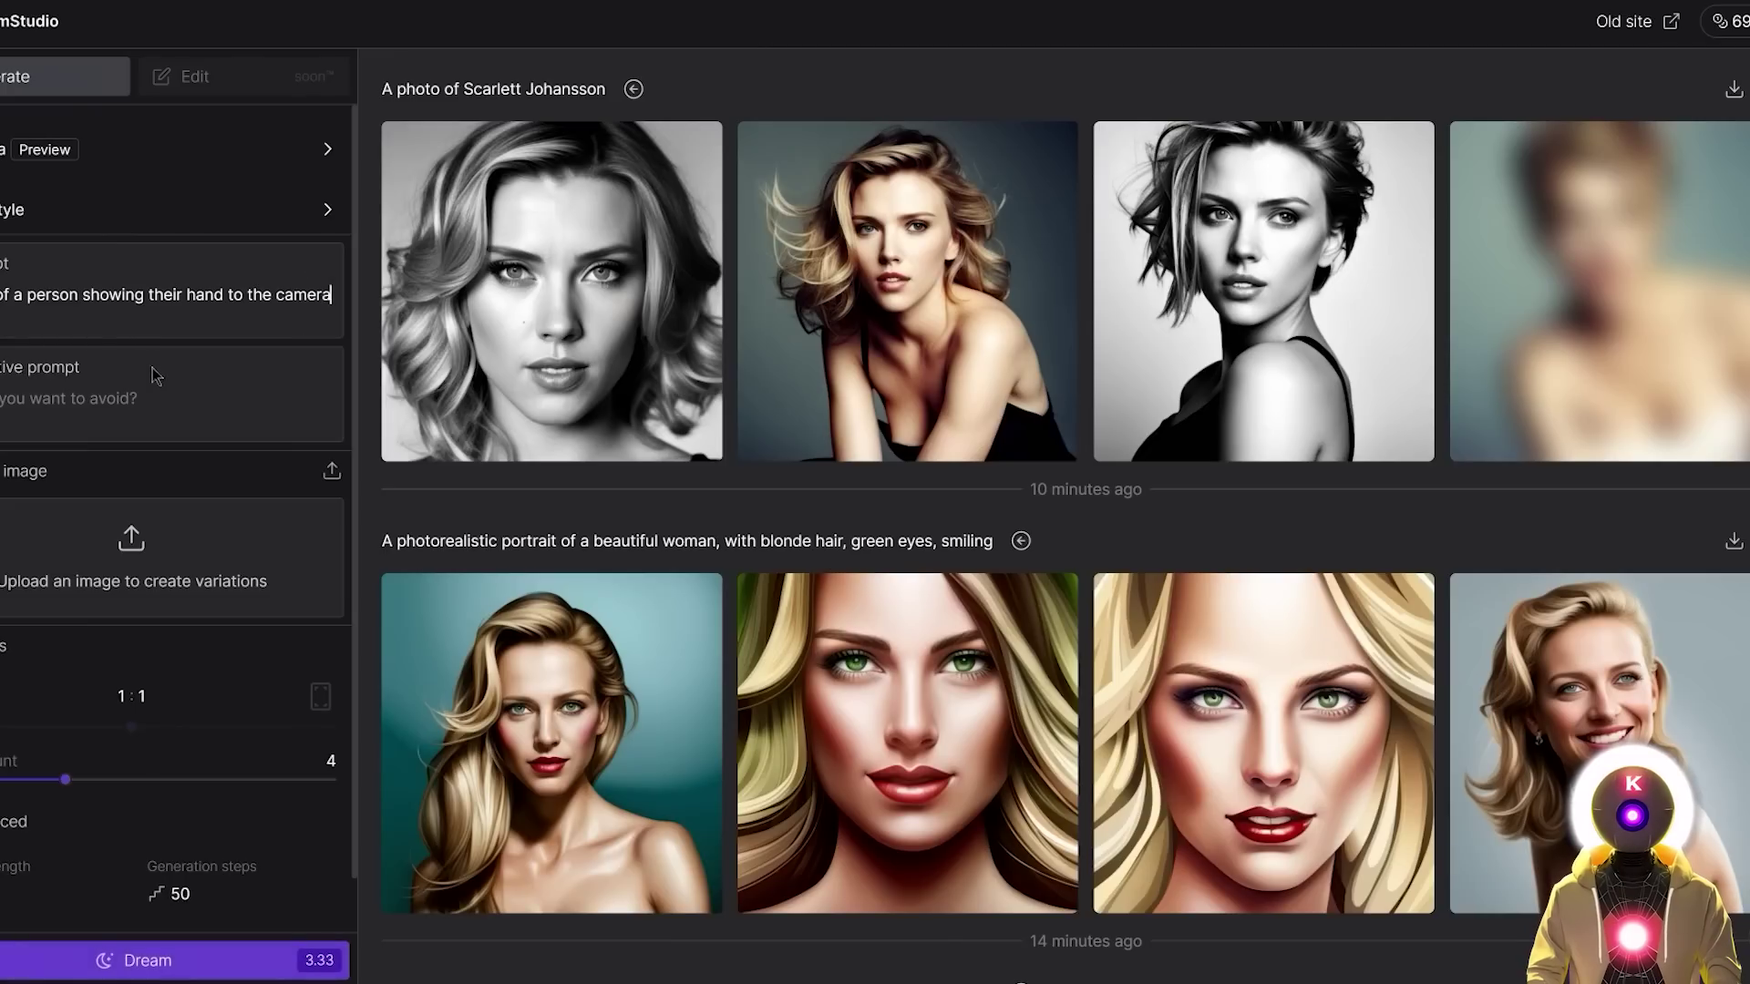
Switch to DreamStudio and generate images for the prompt about a person showing their hand to the camera.
{"action": "left_click", "coordinate": [156, 961]}
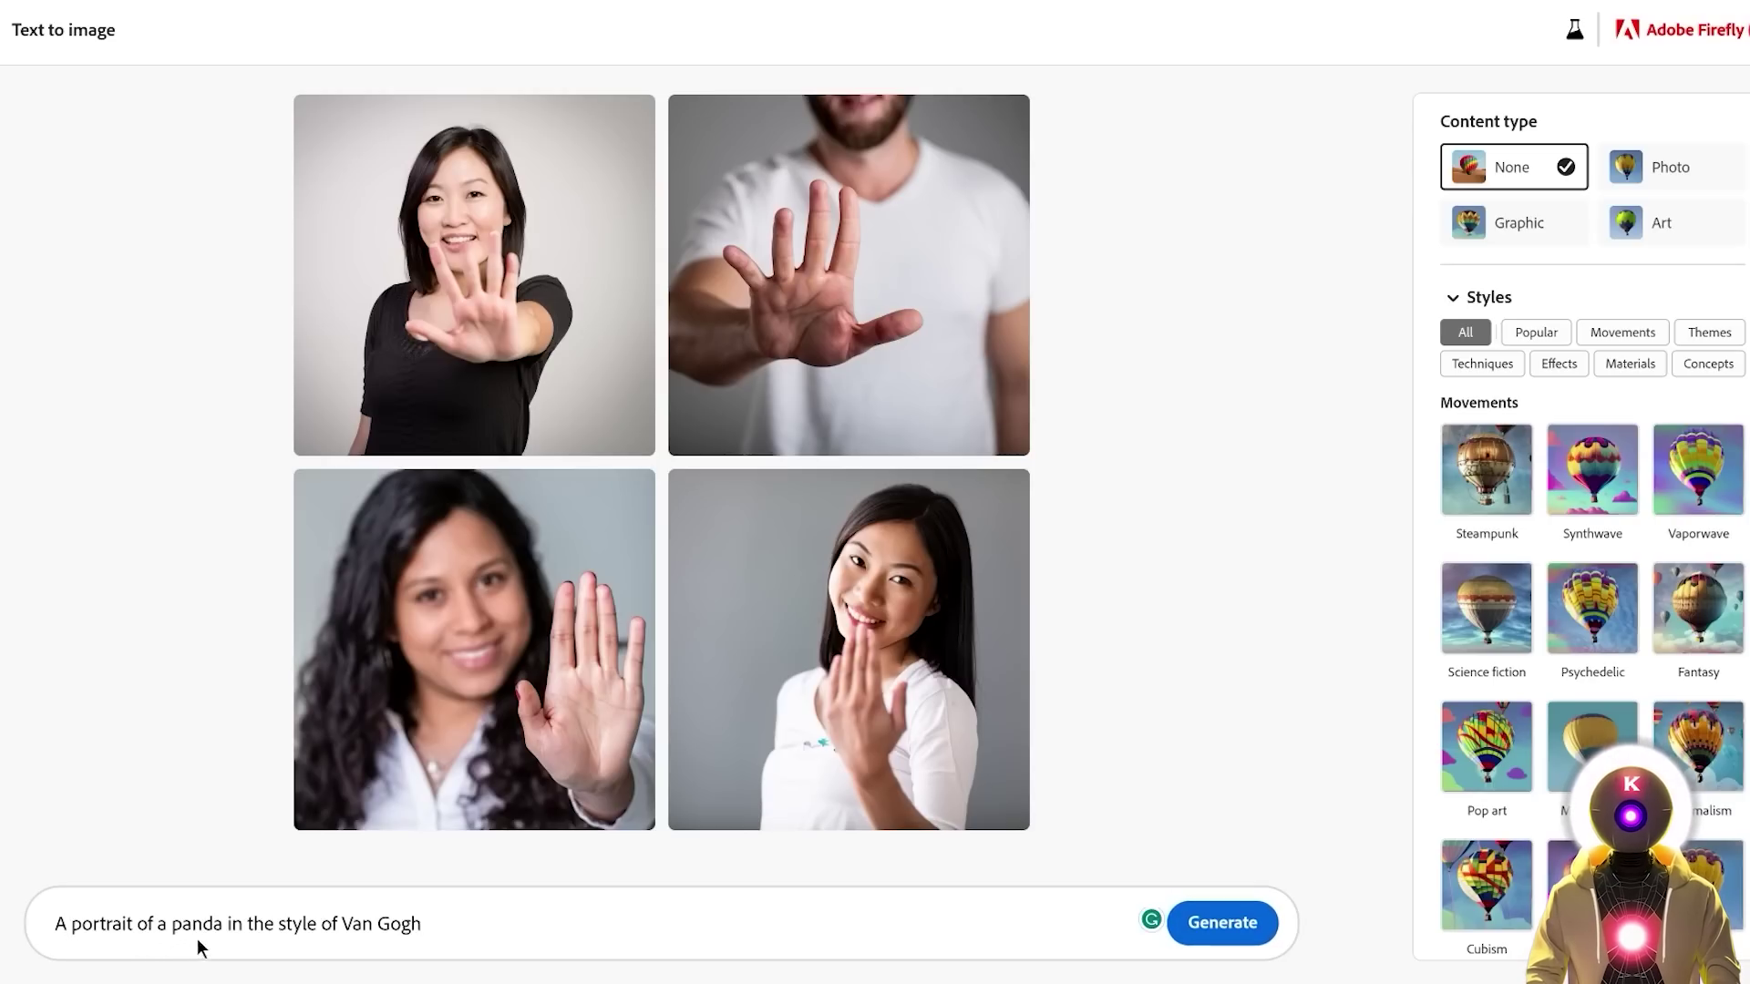
Switch to Adobe Firefly, generate "A portrait of a panda in the style of Van Gogh", and compare the Photo, Graphic and Art content types.
{"action": "left_click", "coordinate": [1221, 922]}
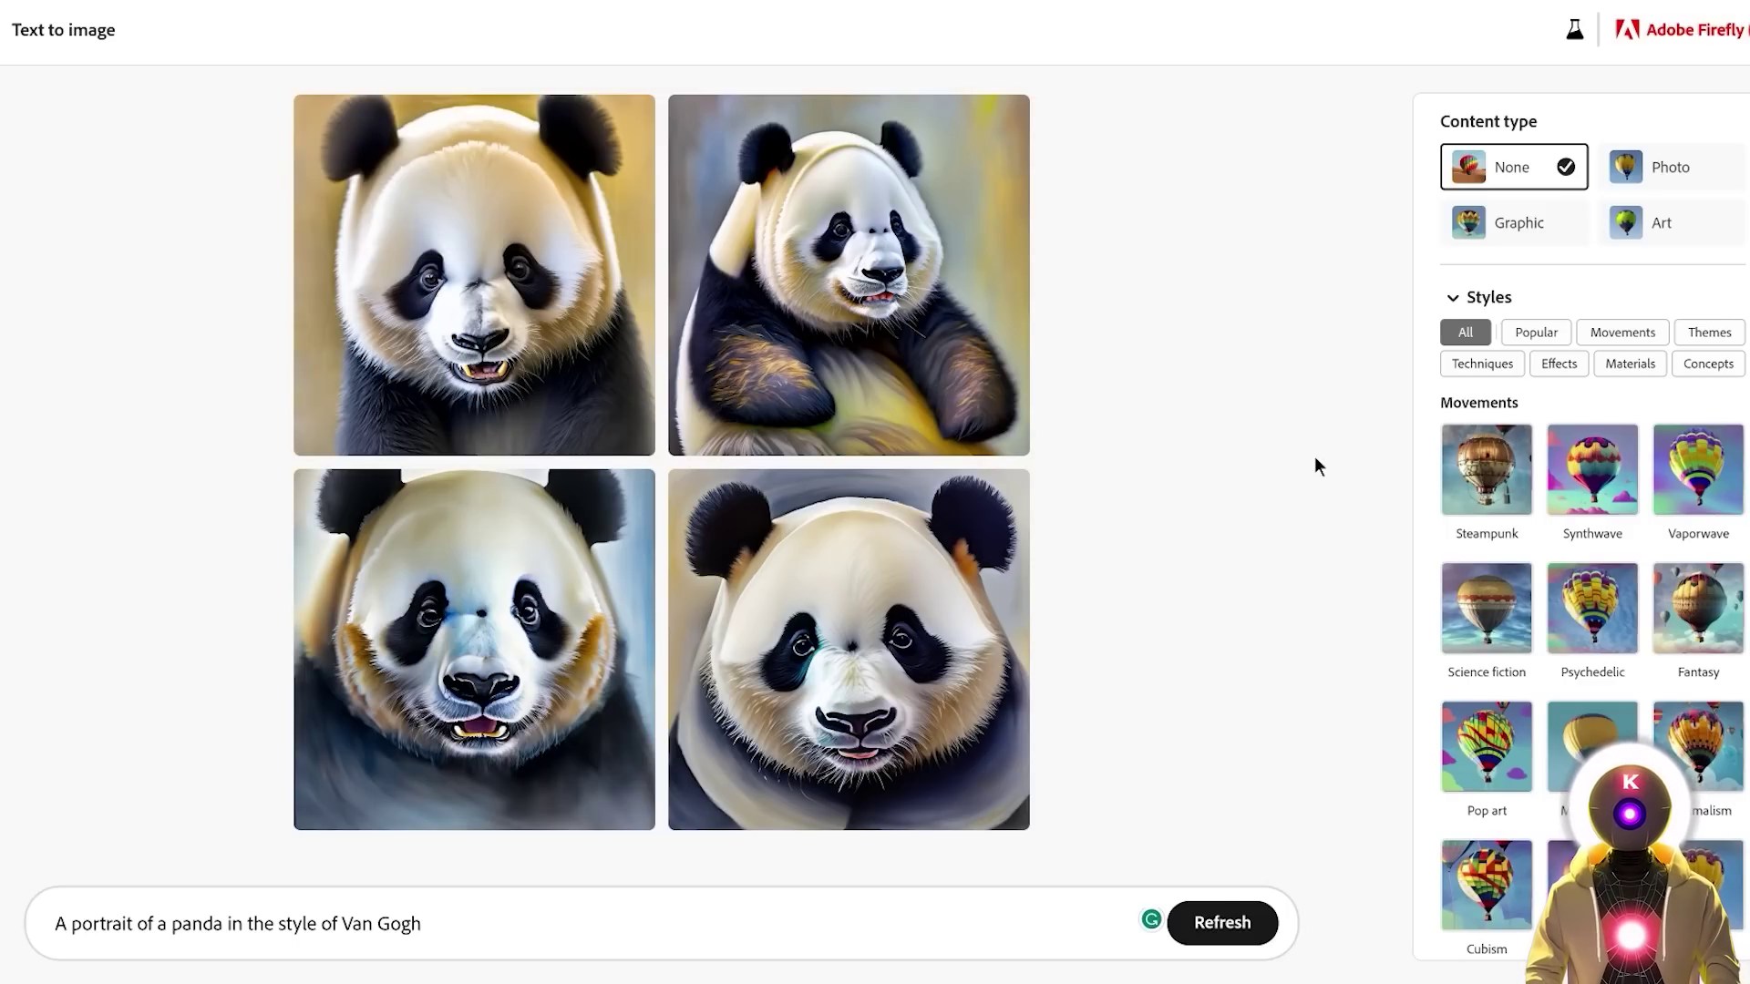
{"action": "left_click", "coordinate": [1659, 168]}
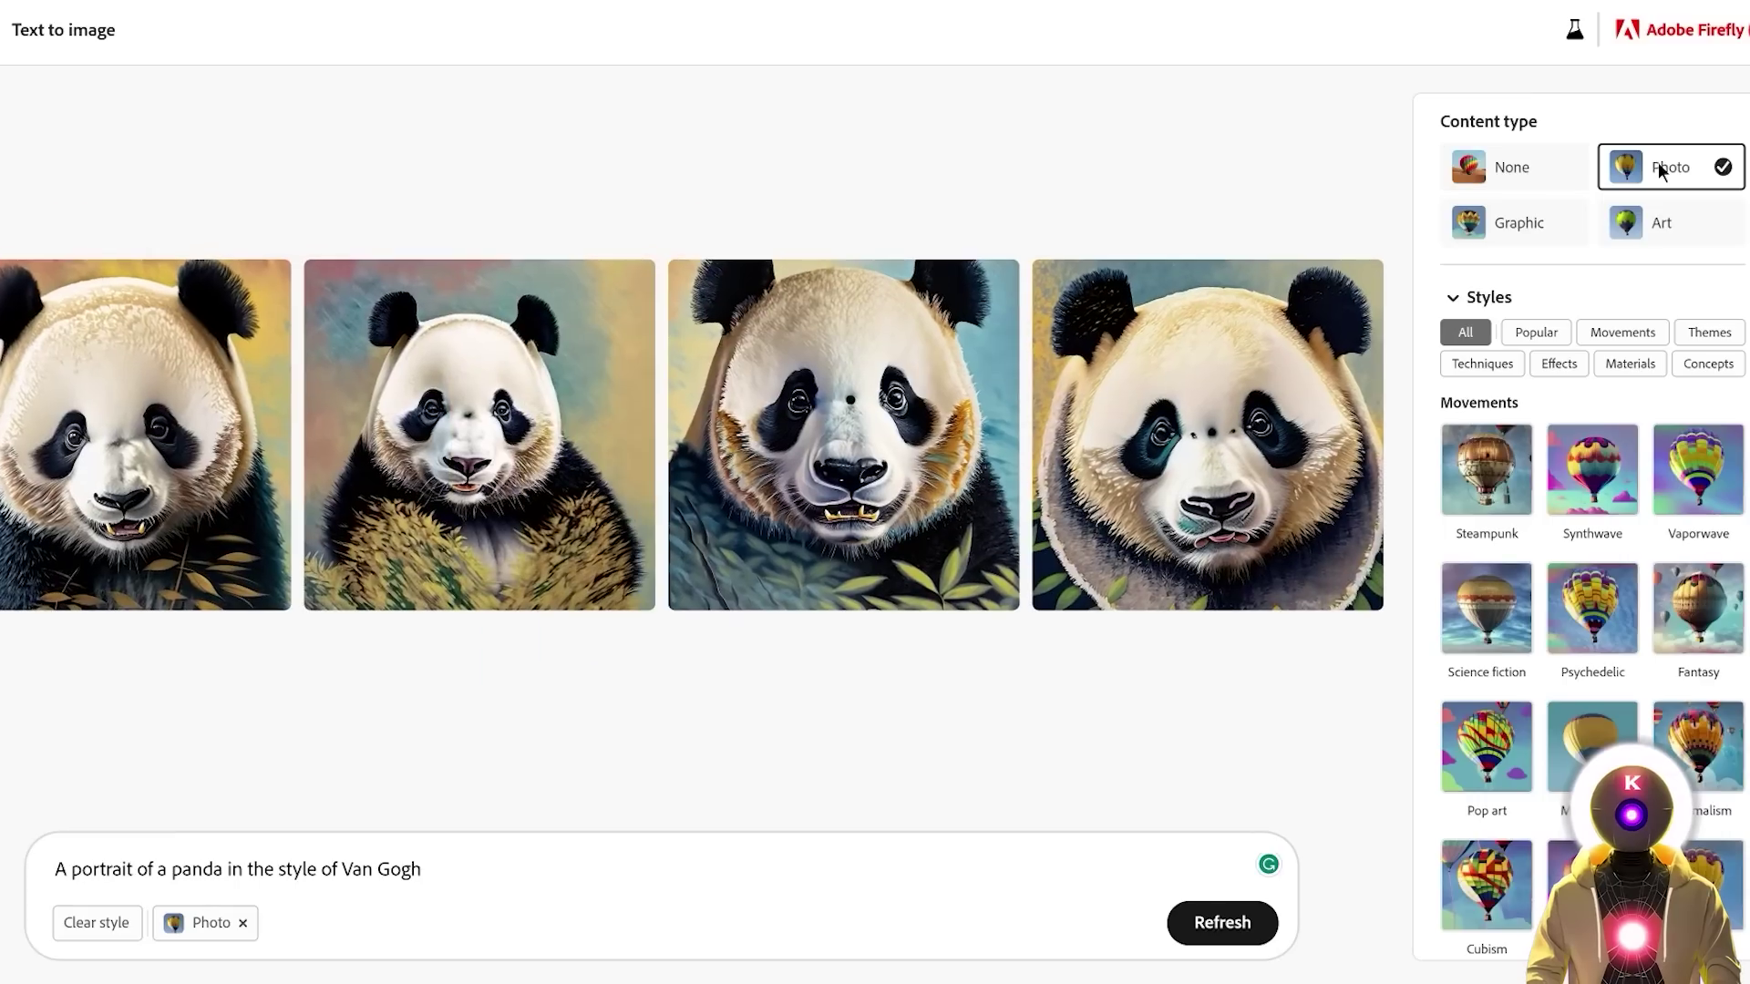
{"action": "left_click", "coordinate": [1545, 226]}
{"action": "left_click", "coordinate": [1675, 224]}
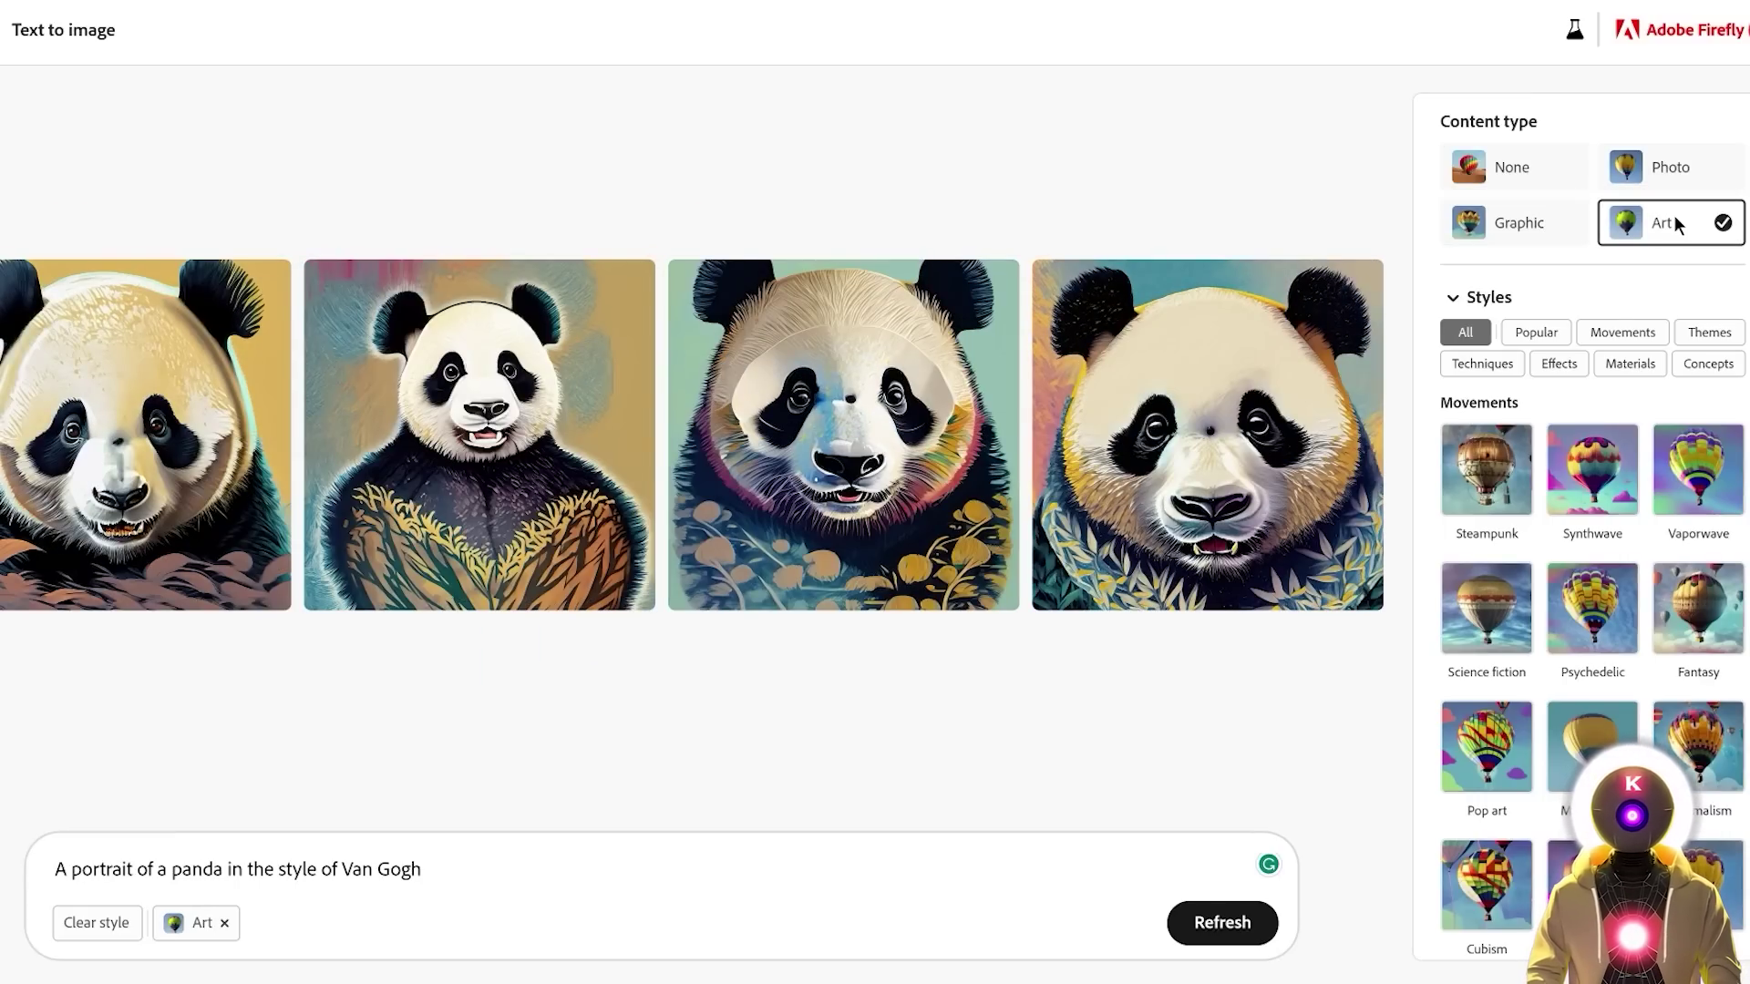
{"action": "left_click", "coordinate": [1518, 226]}
{"action": "left_click", "coordinate": [1655, 175]}
{"action": "left_click", "coordinate": [1531, 224]}
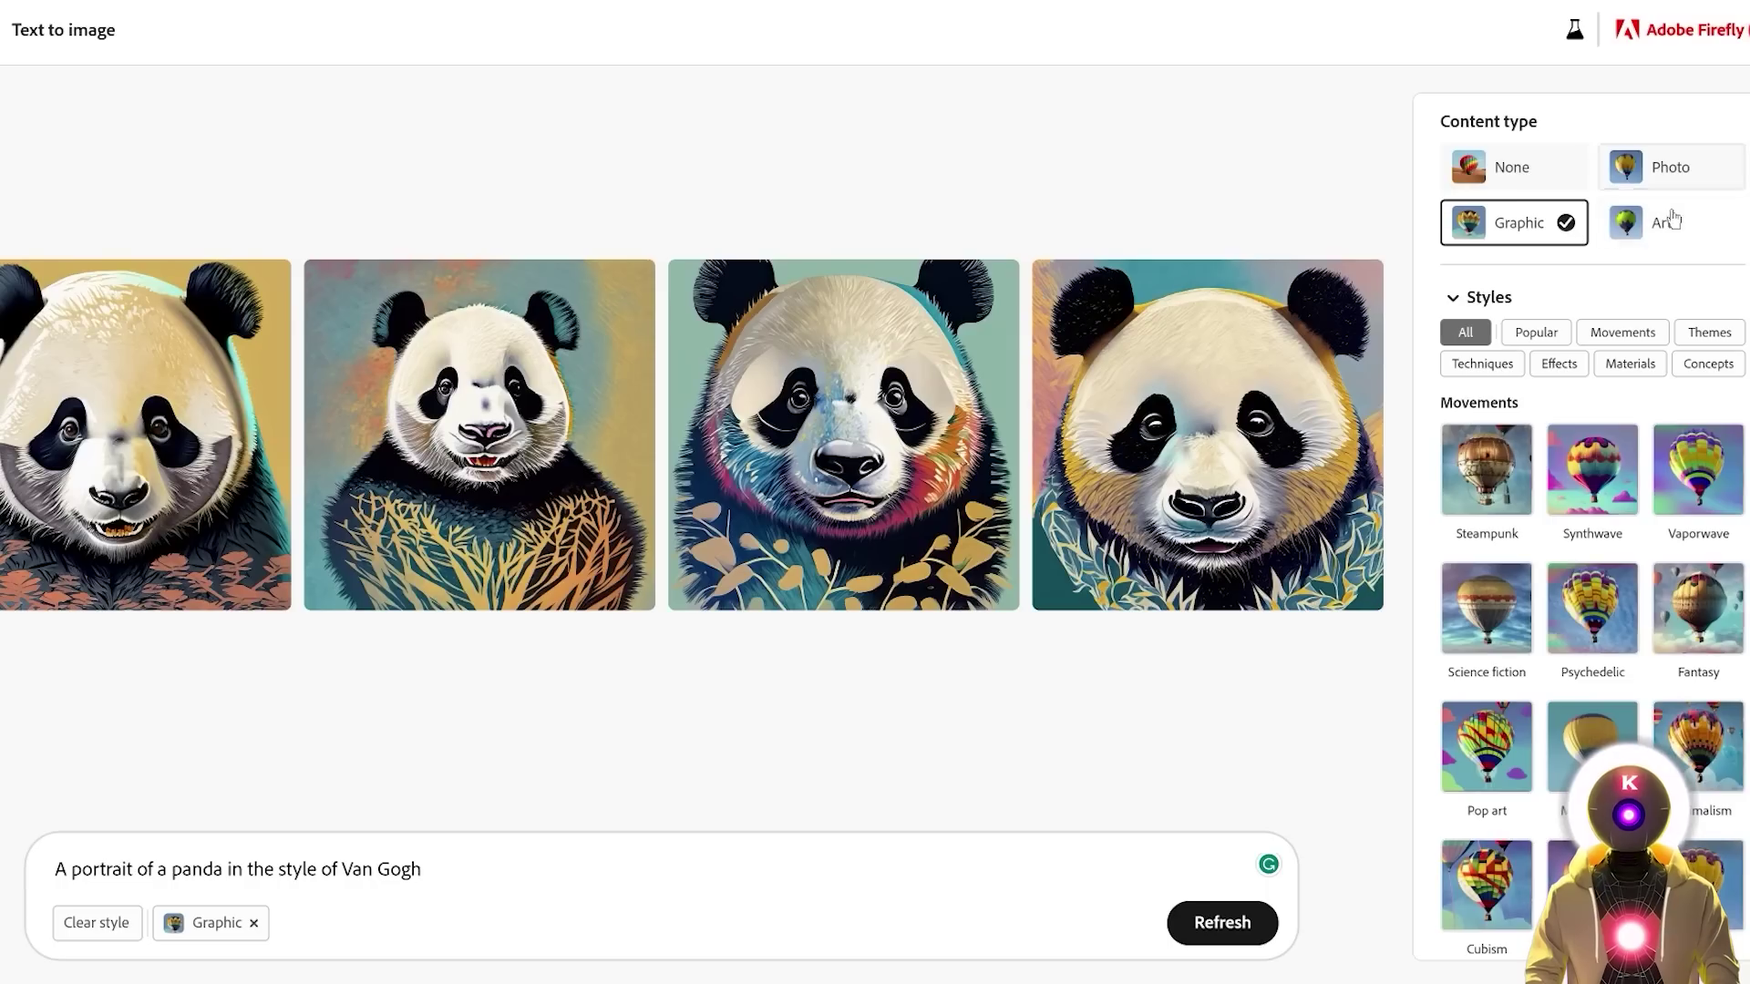
{"action": "left_click", "coordinate": [1671, 222]}
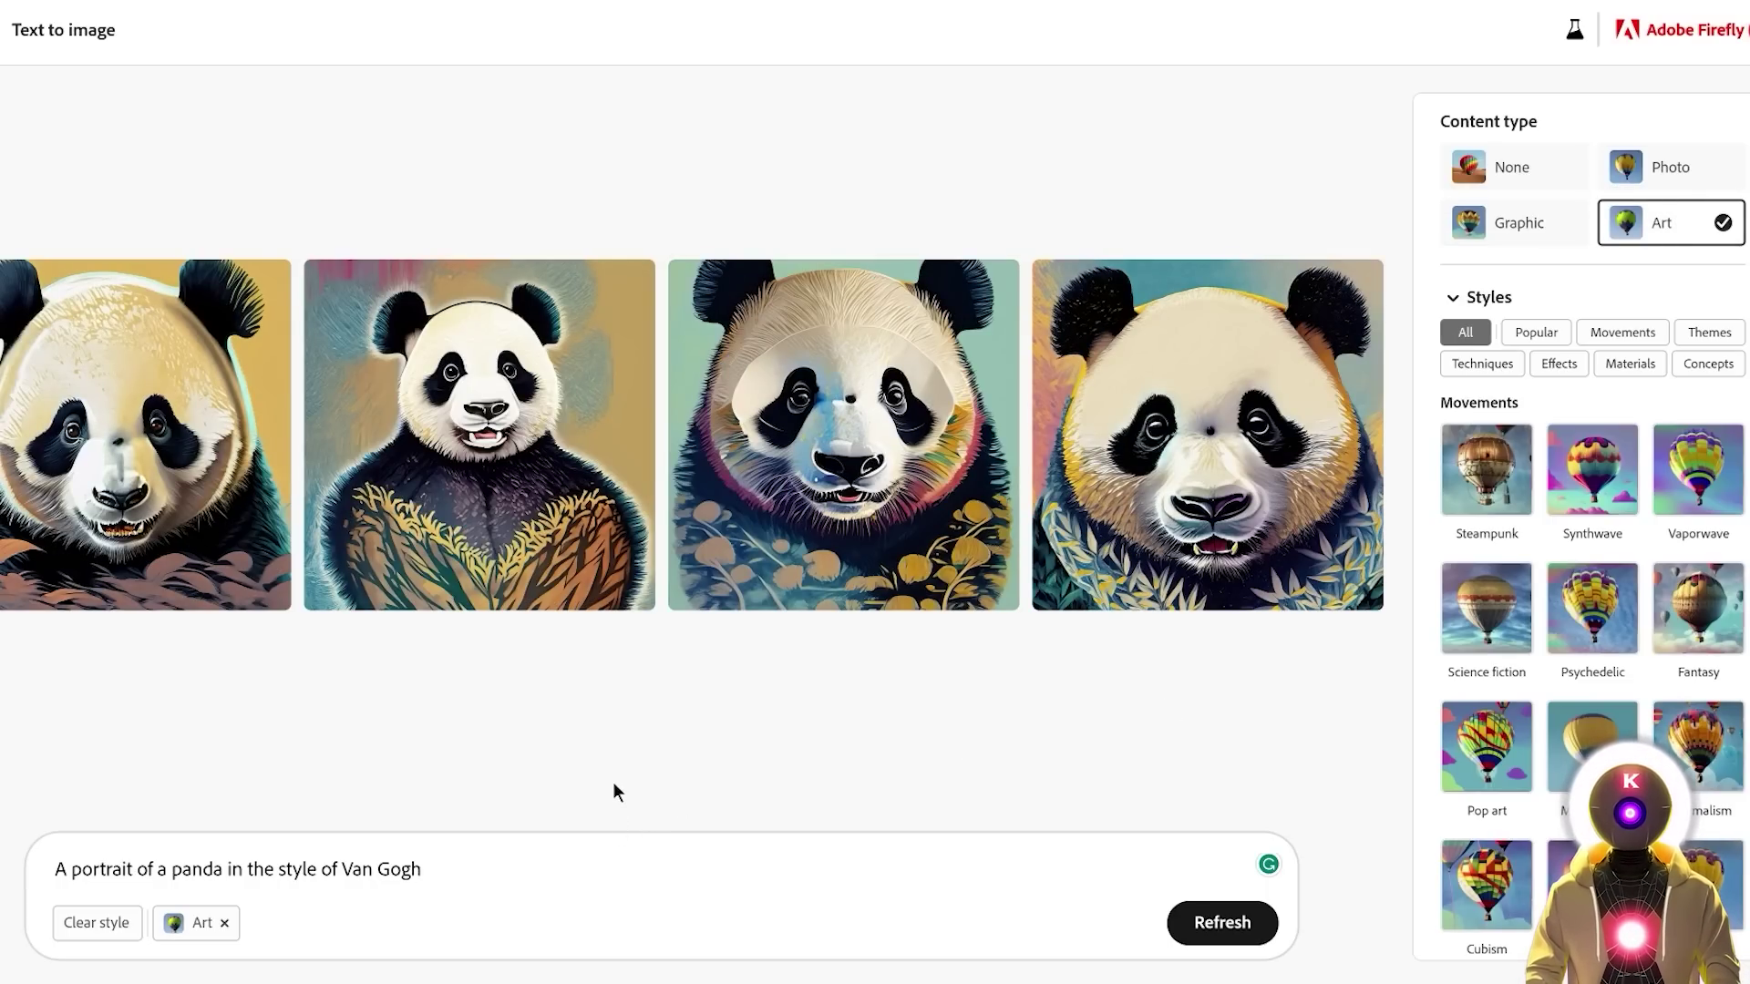
Copy the Van Gogh panda prompt into DreamStudio and generate images from it.
{"action": "key", "text": "ctrl+a"}
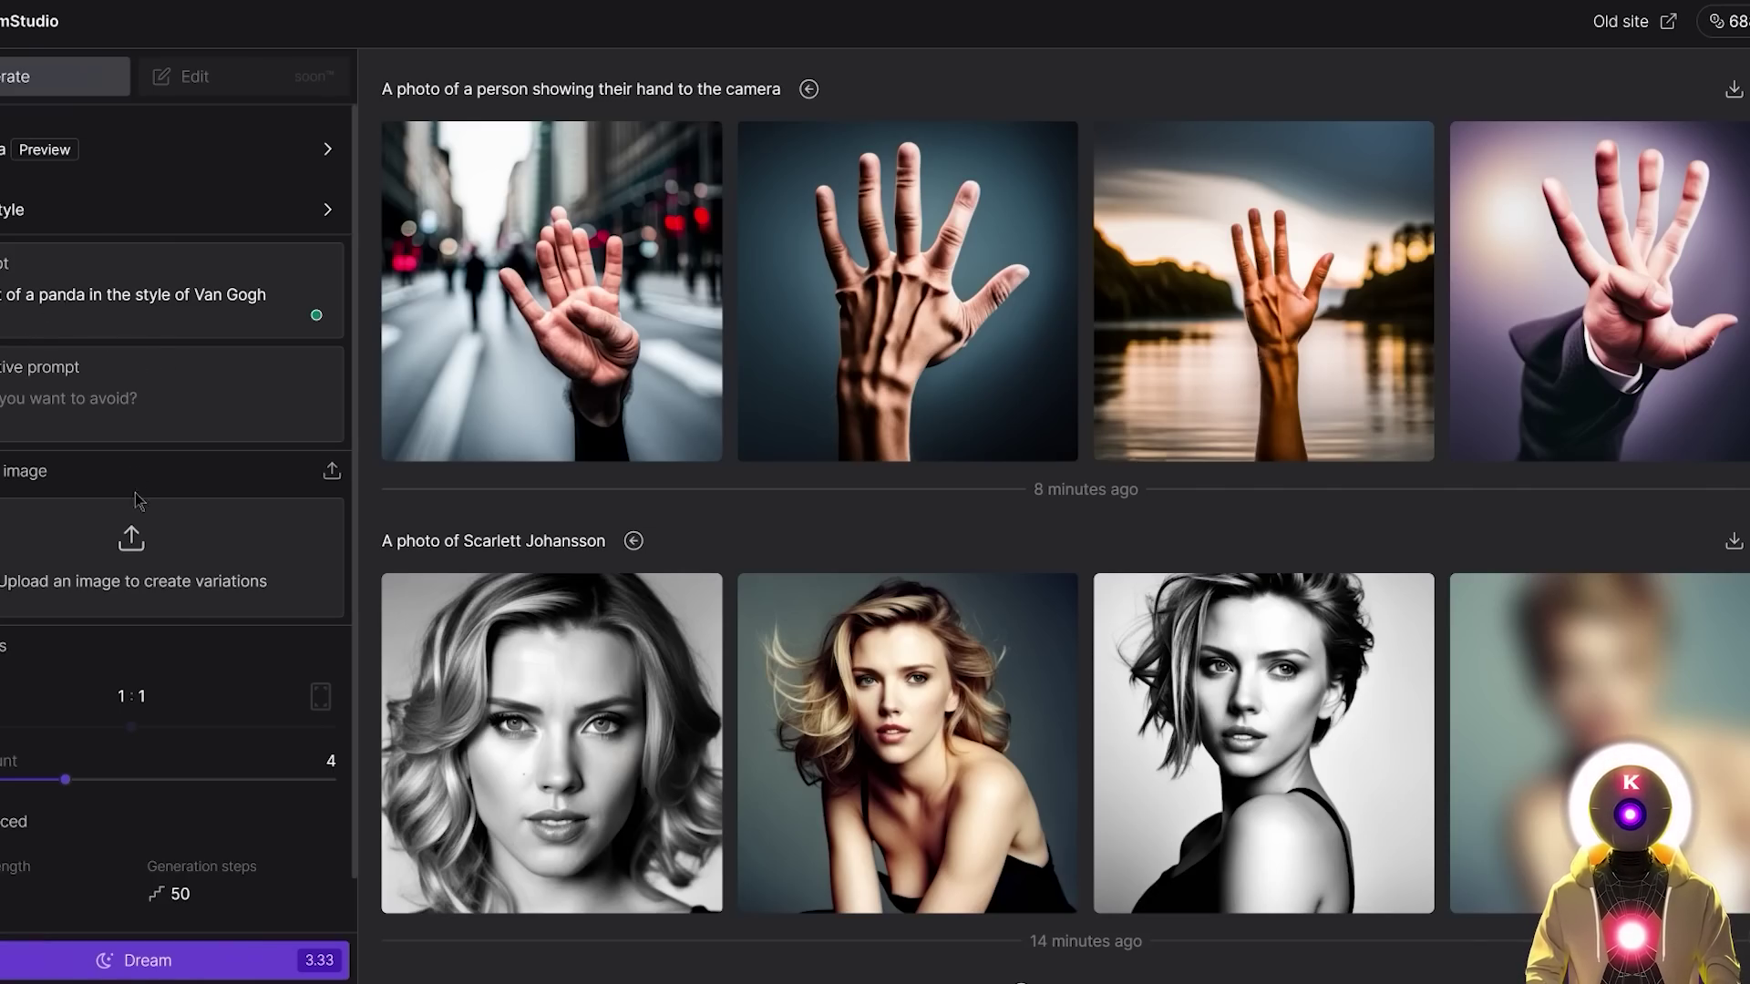
{"action": "left_click", "coordinate": [148, 957]}
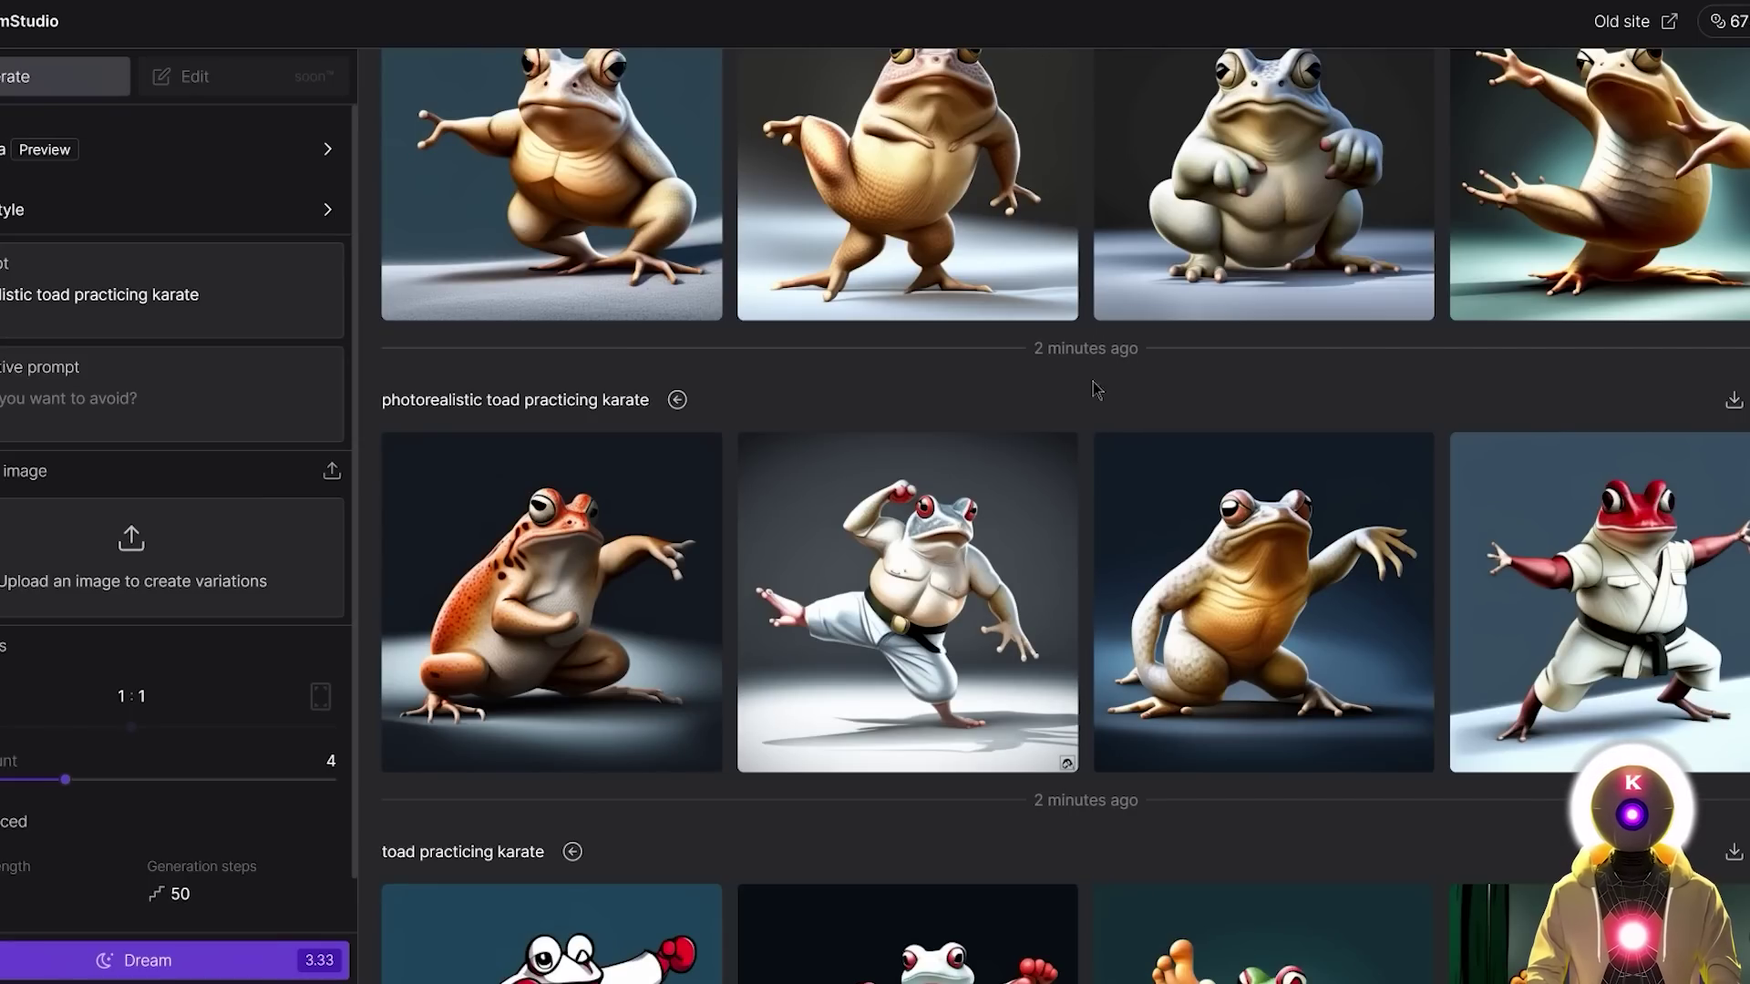
Review the toad practicing karate images in DreamStudio, and switch to Adobe Firefly to look over the features on its home page.
{"action": "scroll", "coordinate": [1276, 483], "scroll_direction": "up", "scroll_amount": 2}
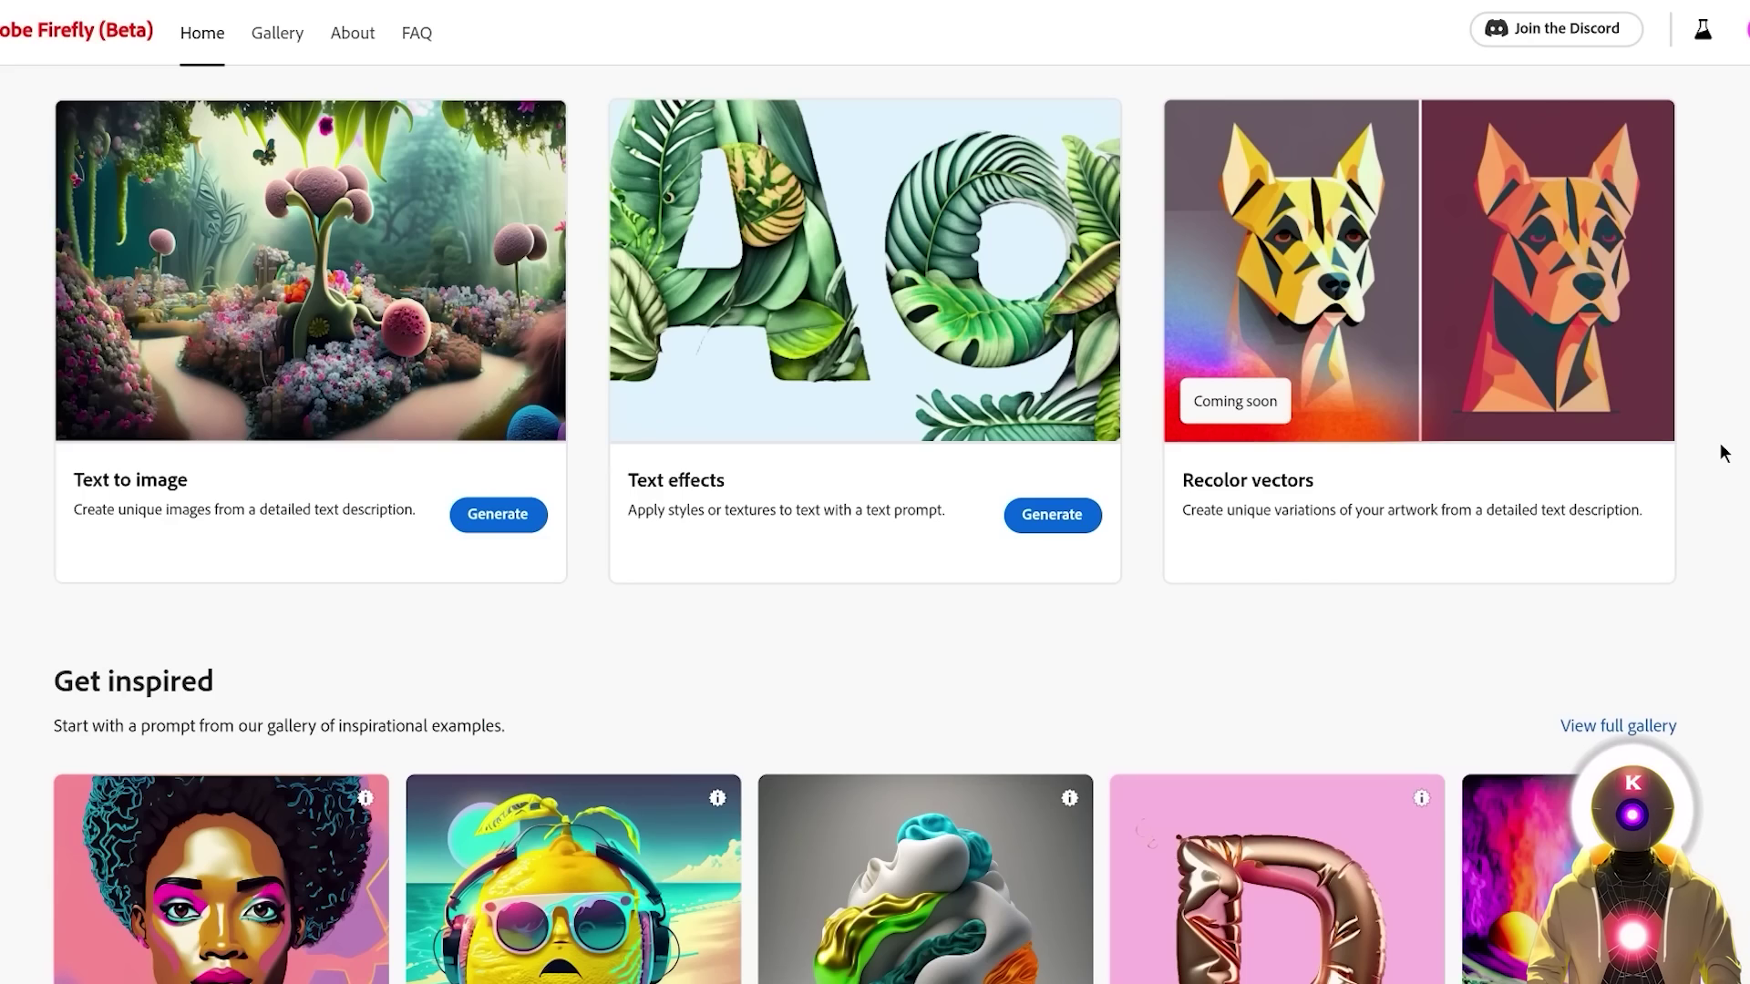
{"action": "scroll", "coordinate": [1723, 453], "scroll_direction": "down", "scroll_amount": 15}
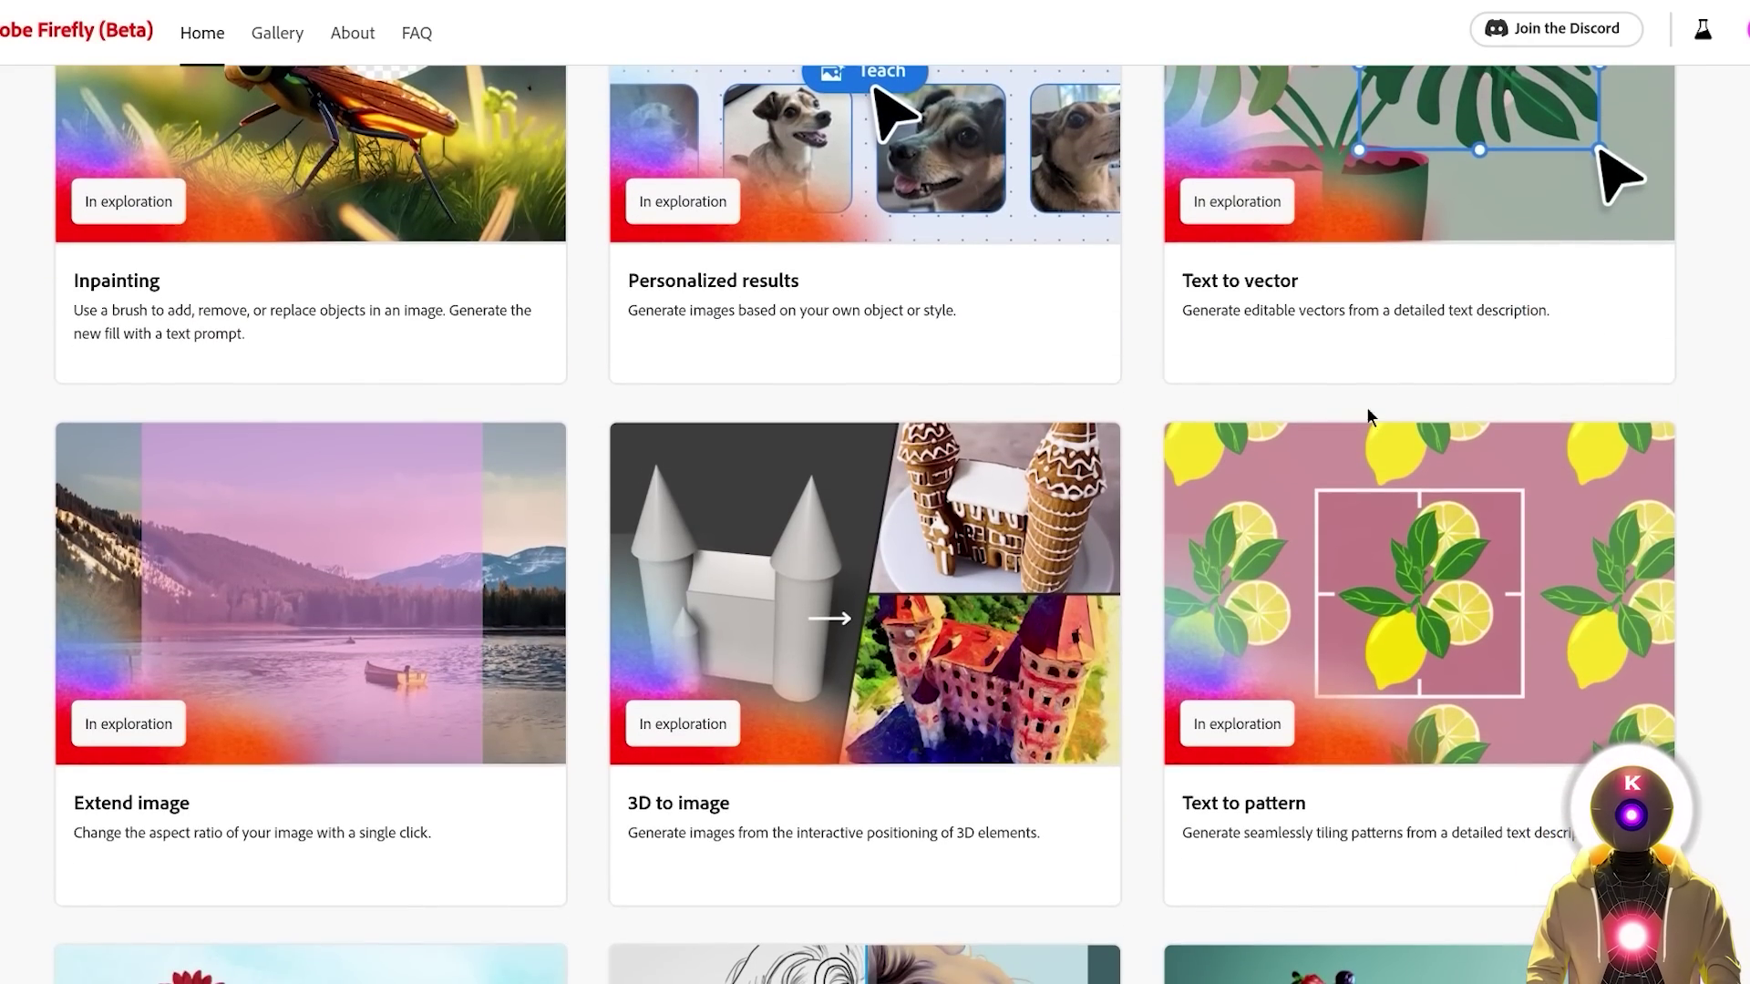
{"action": "scroll", "coordinate": [554, 325], "scroll_direction": "up", "scroll_amount": 2}
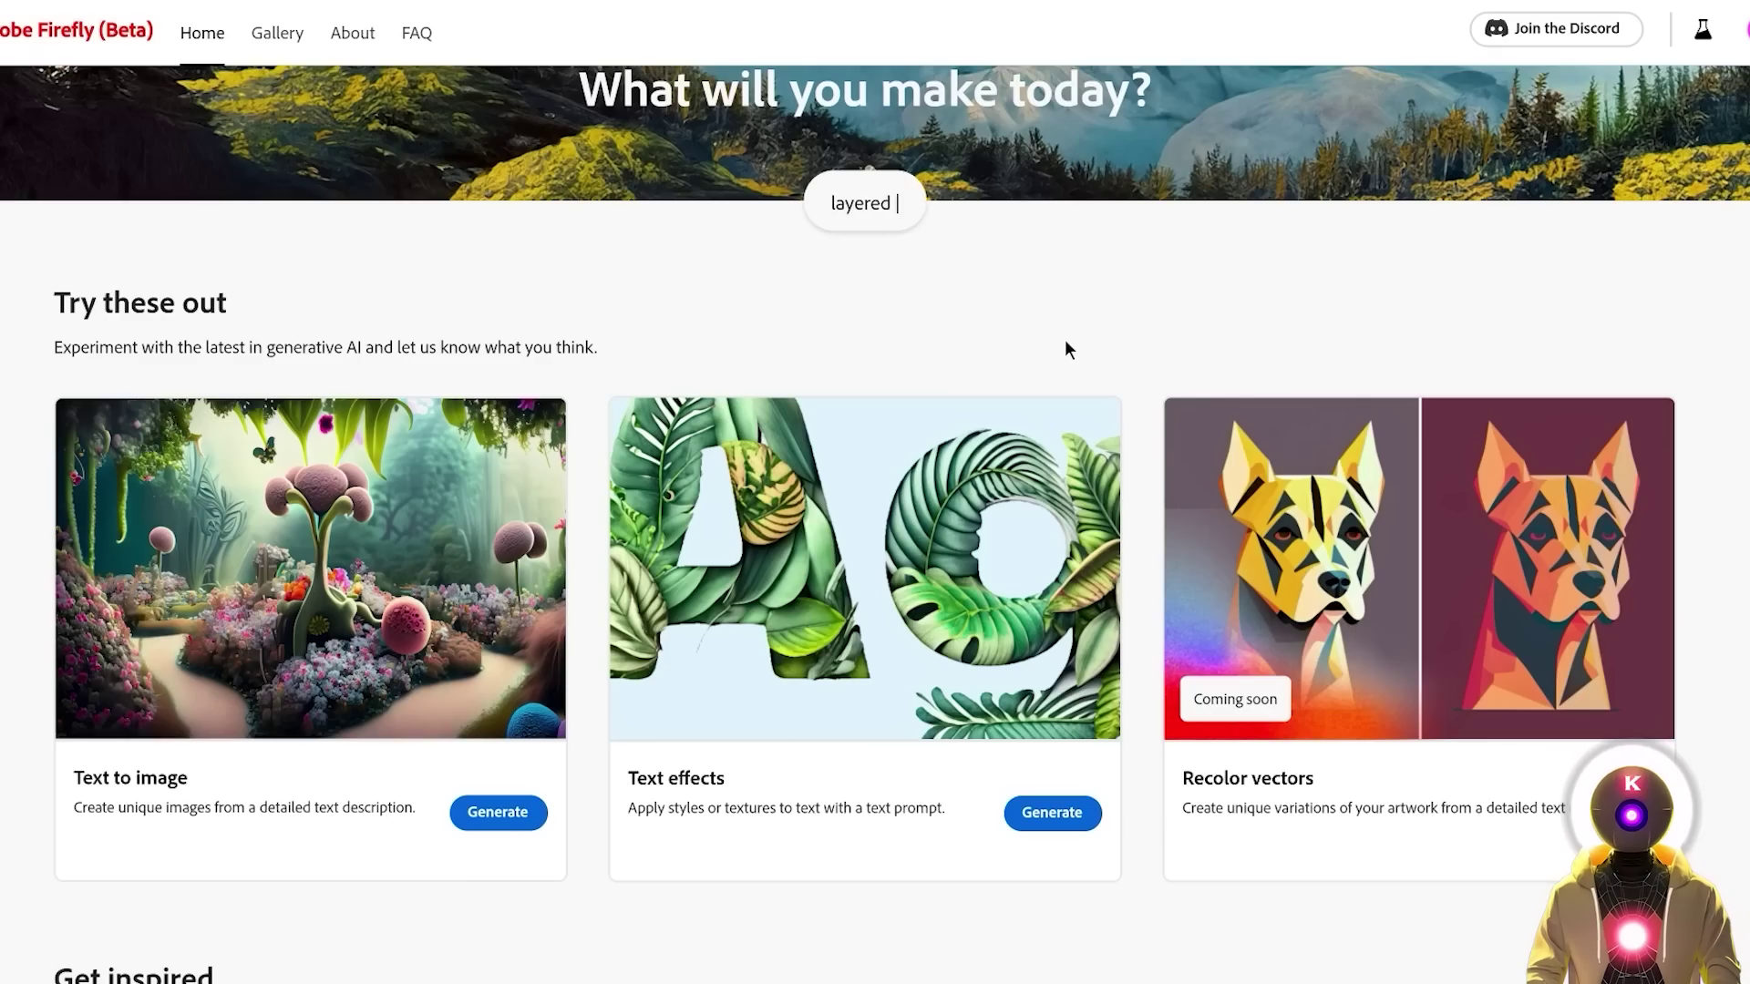
Open Text effects and generate the text "aitrepreneur" with the effect description "cyberpunk ai overlord".
{"action": "type", "text": "paper galaxy"}
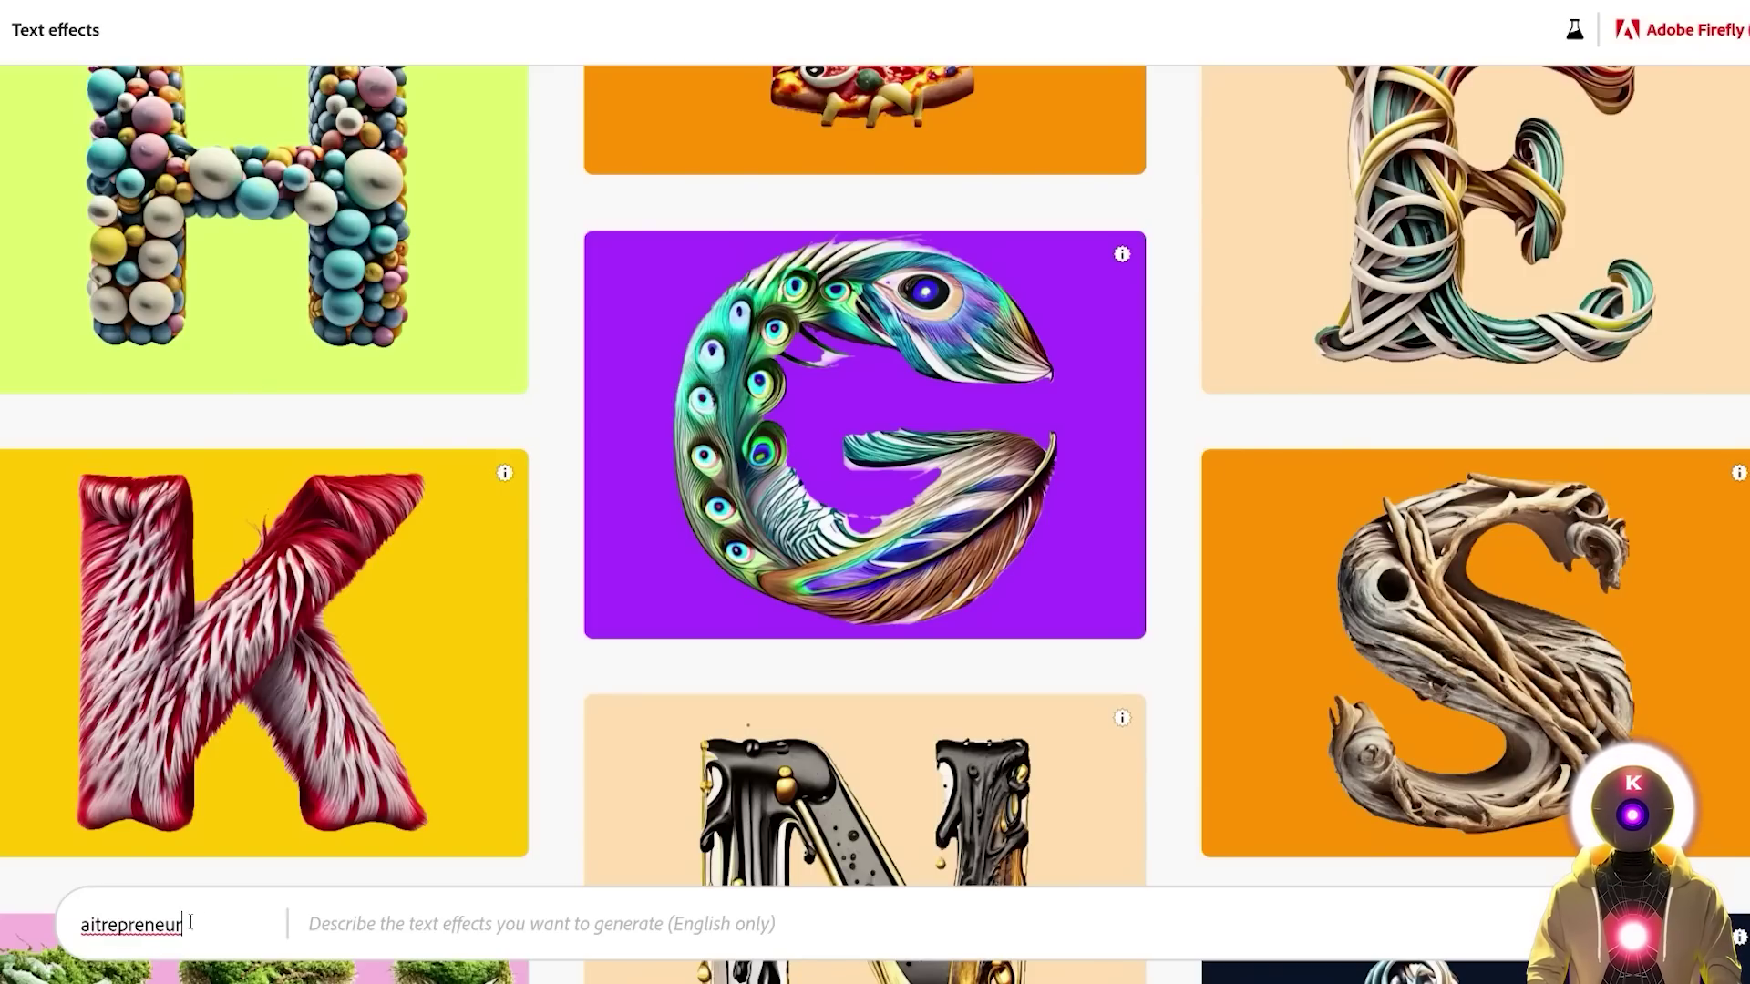
{"action": "left_click", "coordinate": [1066, 930]}
{"action": "type", "text": "cyberpunk ai overlord"}
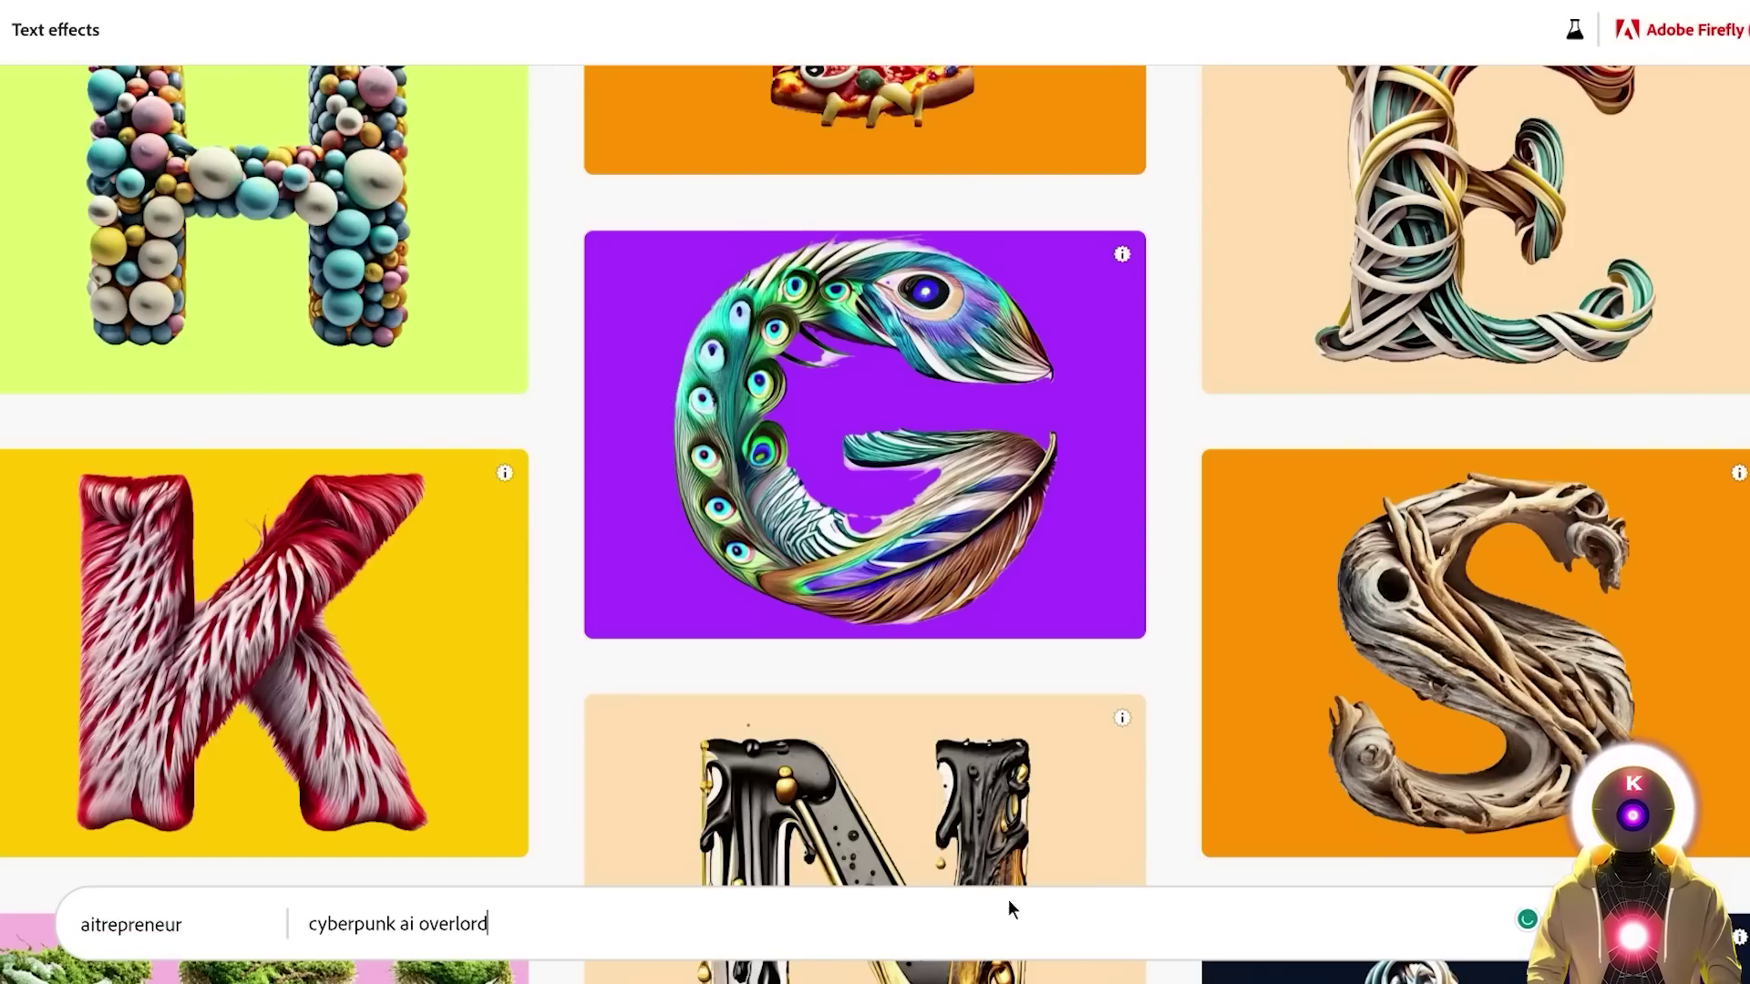
{"action": "key", "text": "Return"}
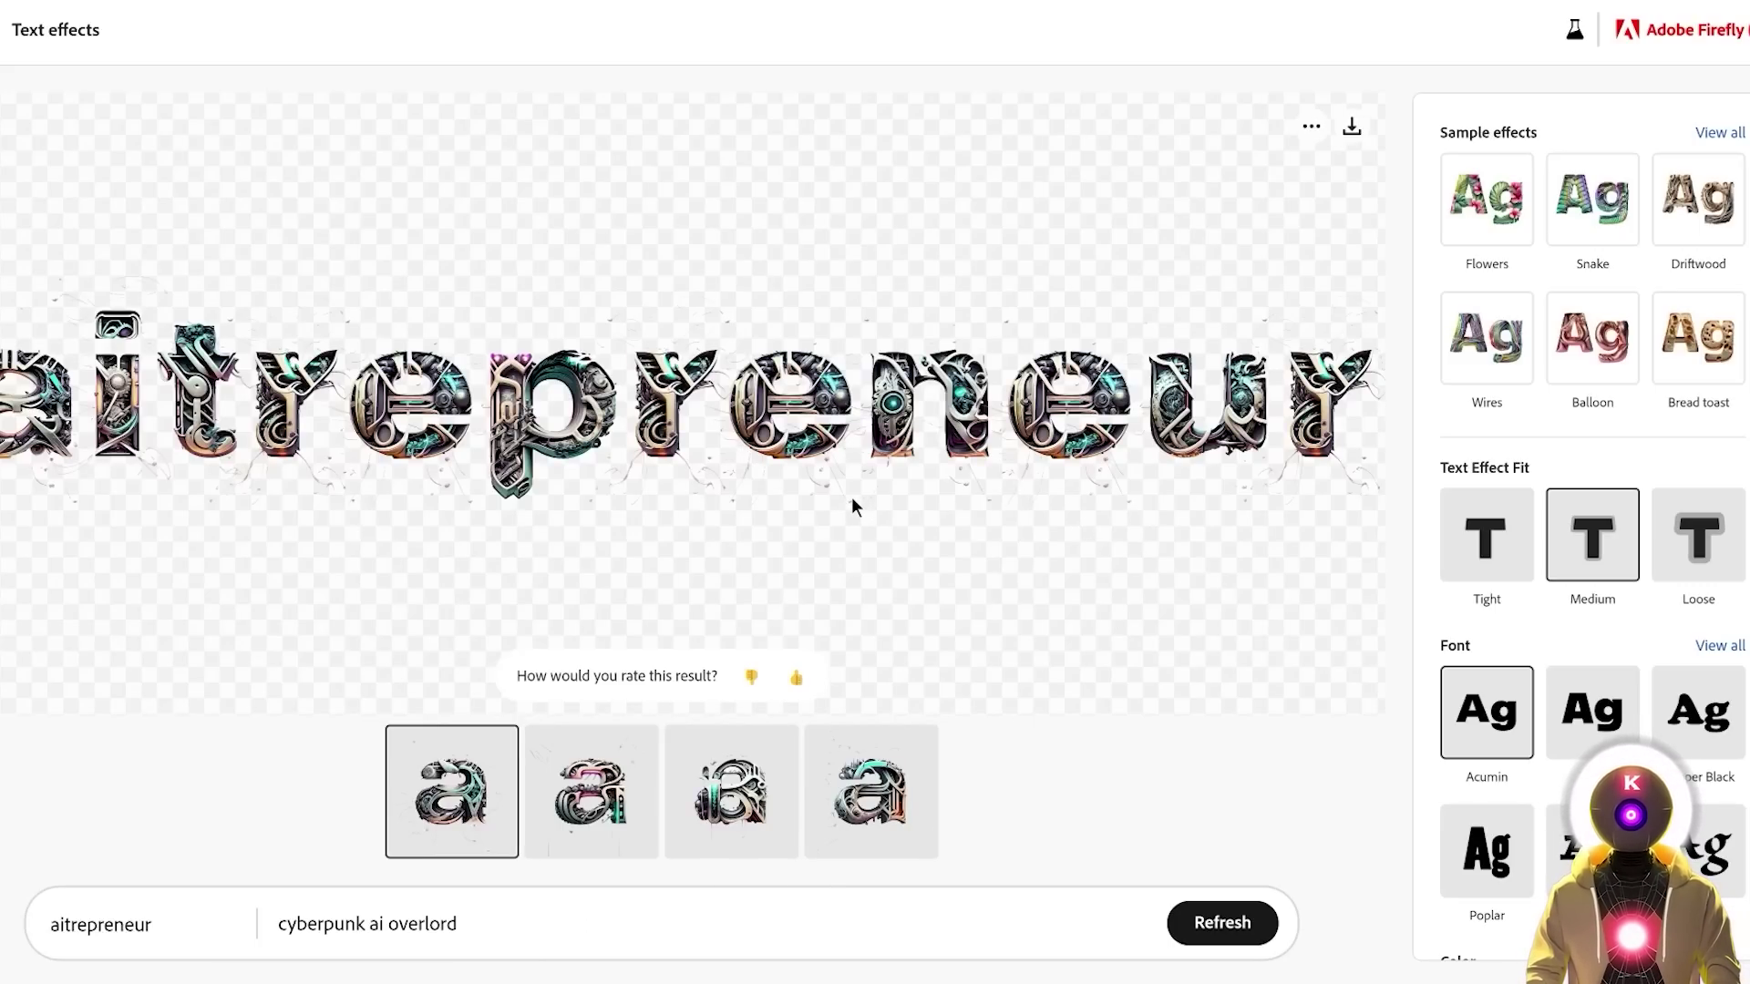
Compare the generated variations of the cyberpunk text effect and select the second one.
{"action": "left_click", "coordinate": [611, 806]}
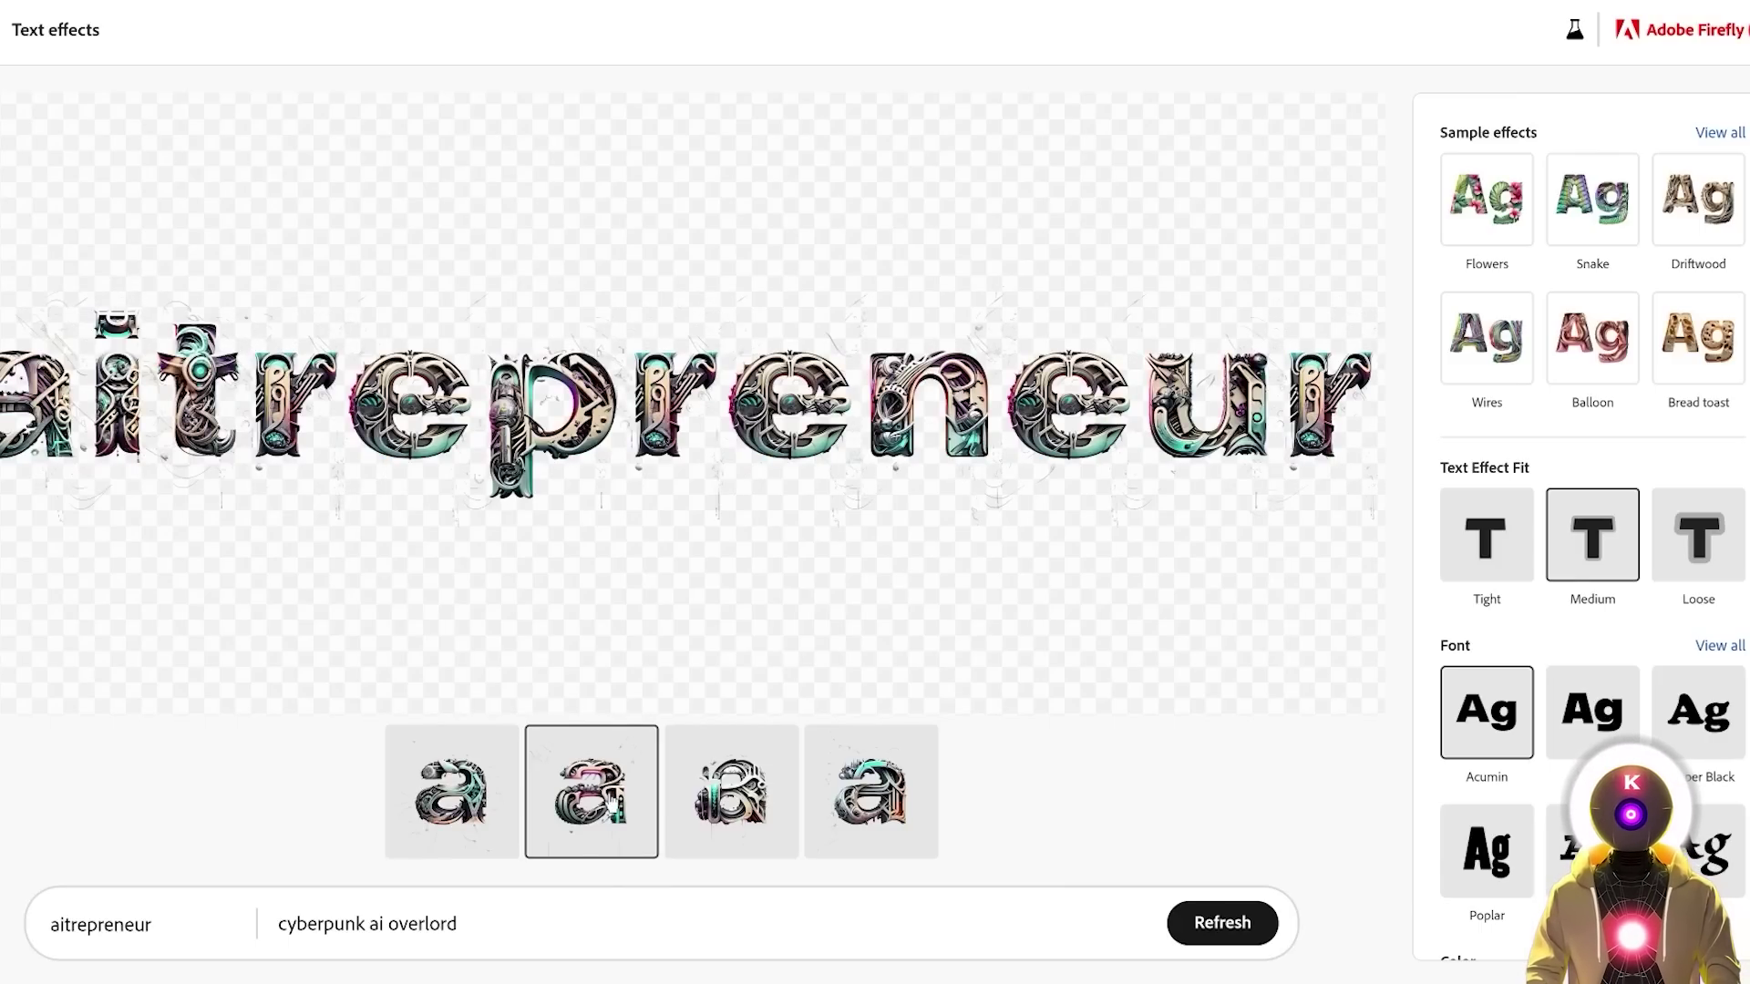
{"action": "left_click", "coordinate": [745, 781]}
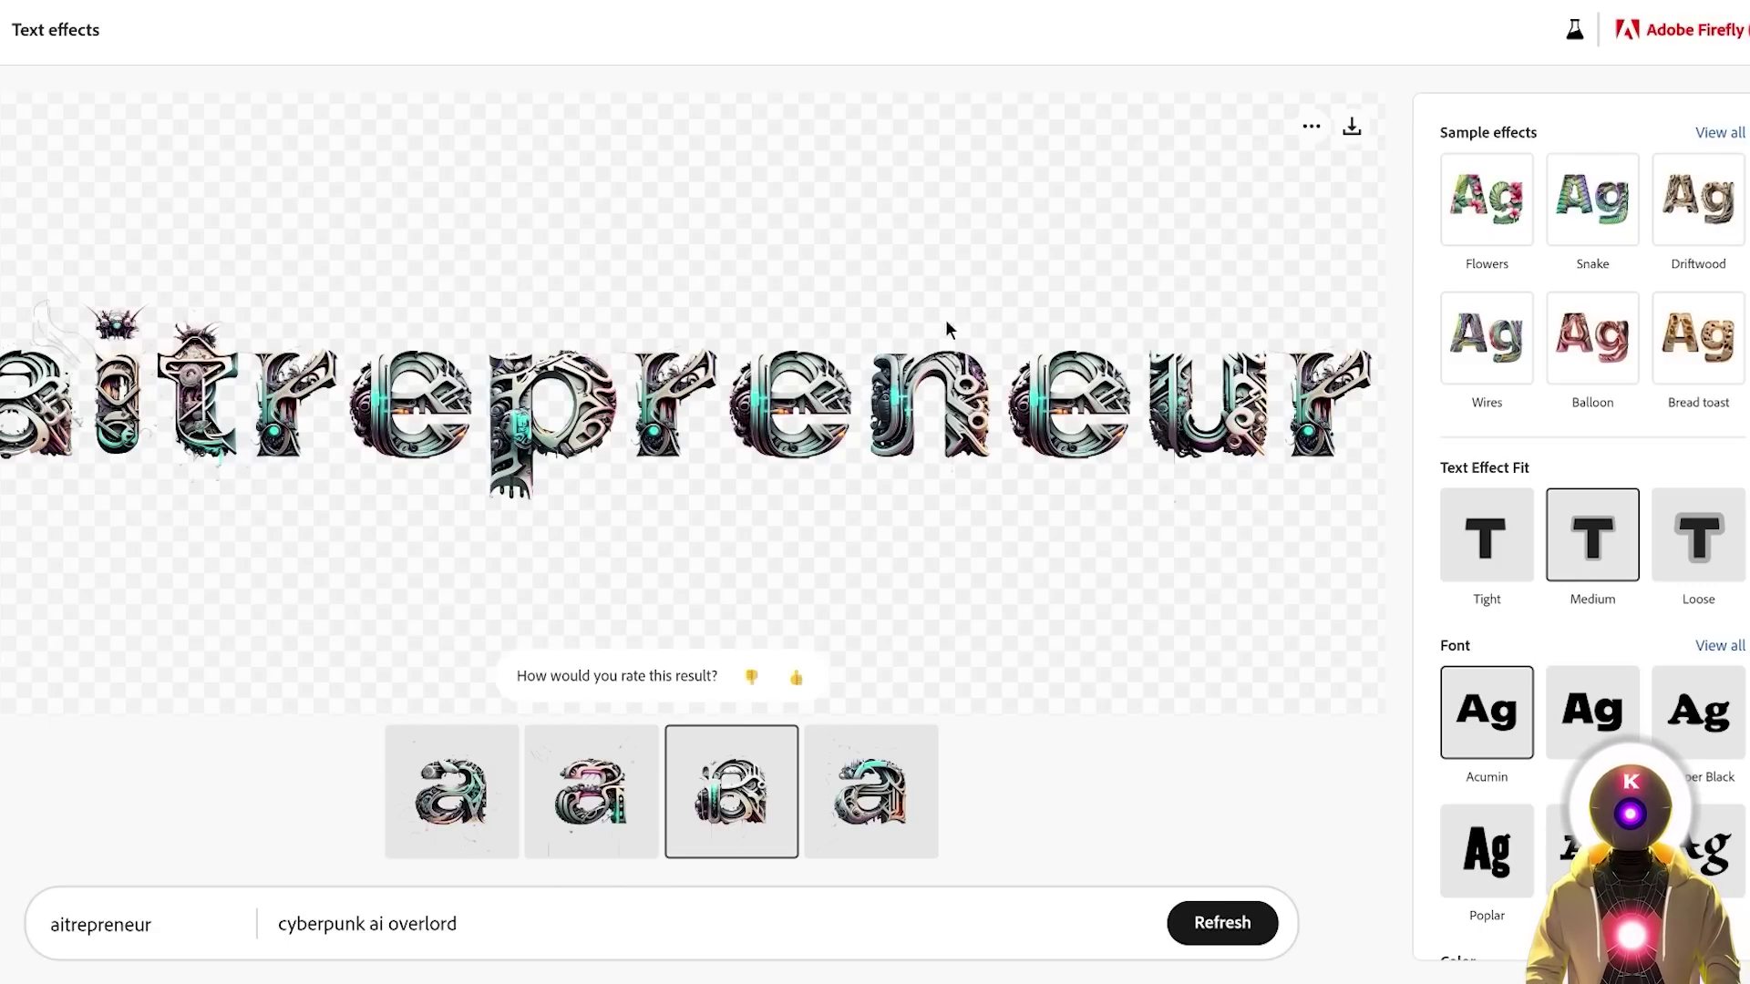
{"action": "left_click", "coordinate": [906, 841]}
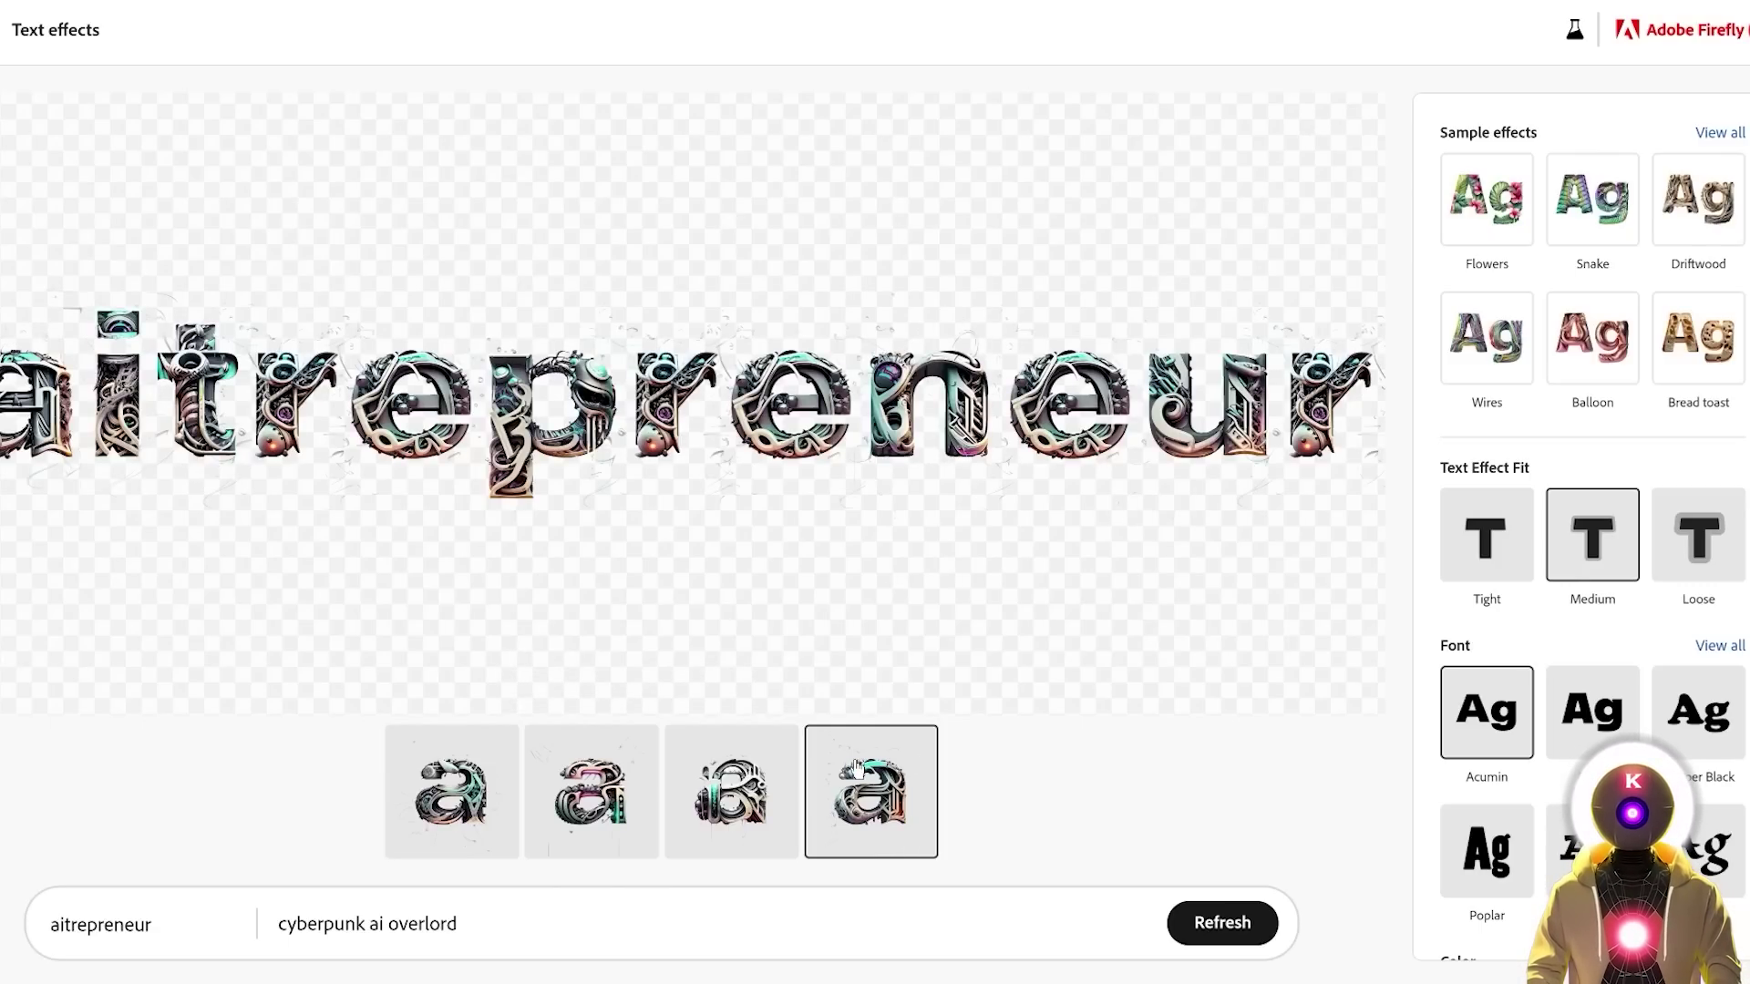
{"action": "left_click", "coordinate": [591, 793]}
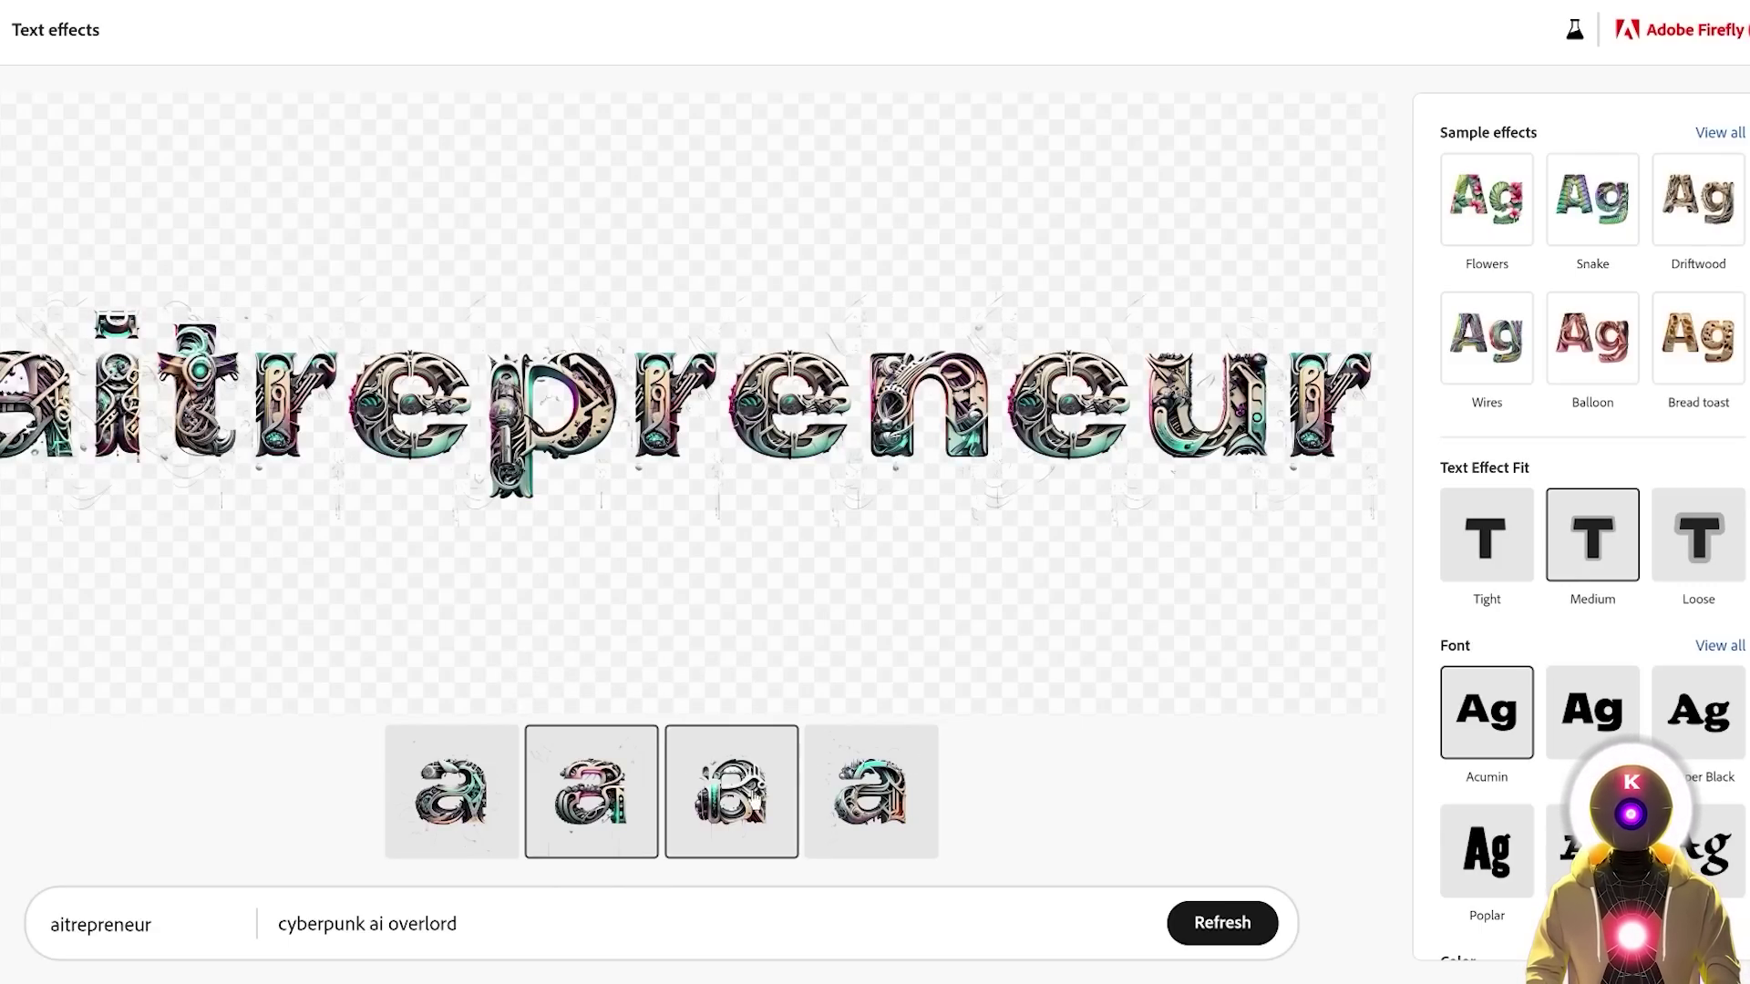
{"action": "left_click", "coordinate": [732, 791]}
{"action": "left_click", "coordinate": [871, 791]}
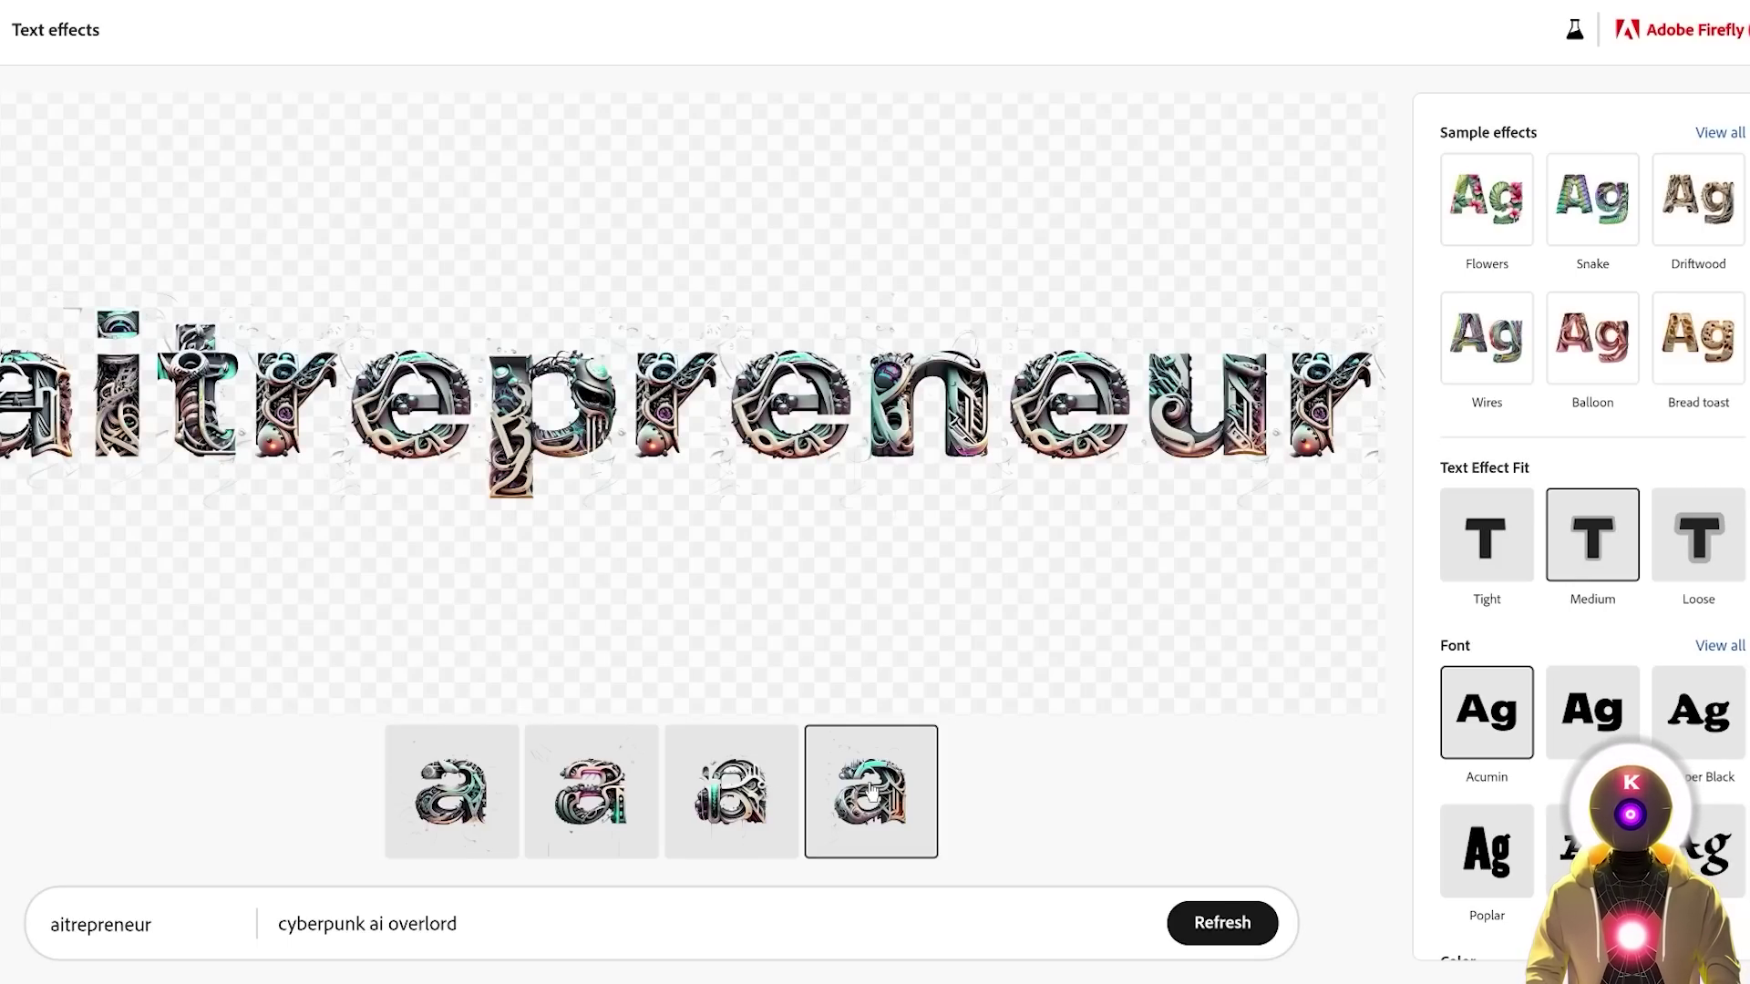
{"action": "left_click", "coordinate": [590, 791]}
Set the text effect fit to Tight and the font to Cooper Black.
{"action": "scroll", "coordinate": [1432, 488], "scroll_direction": "down", "scroll_amount": 2}
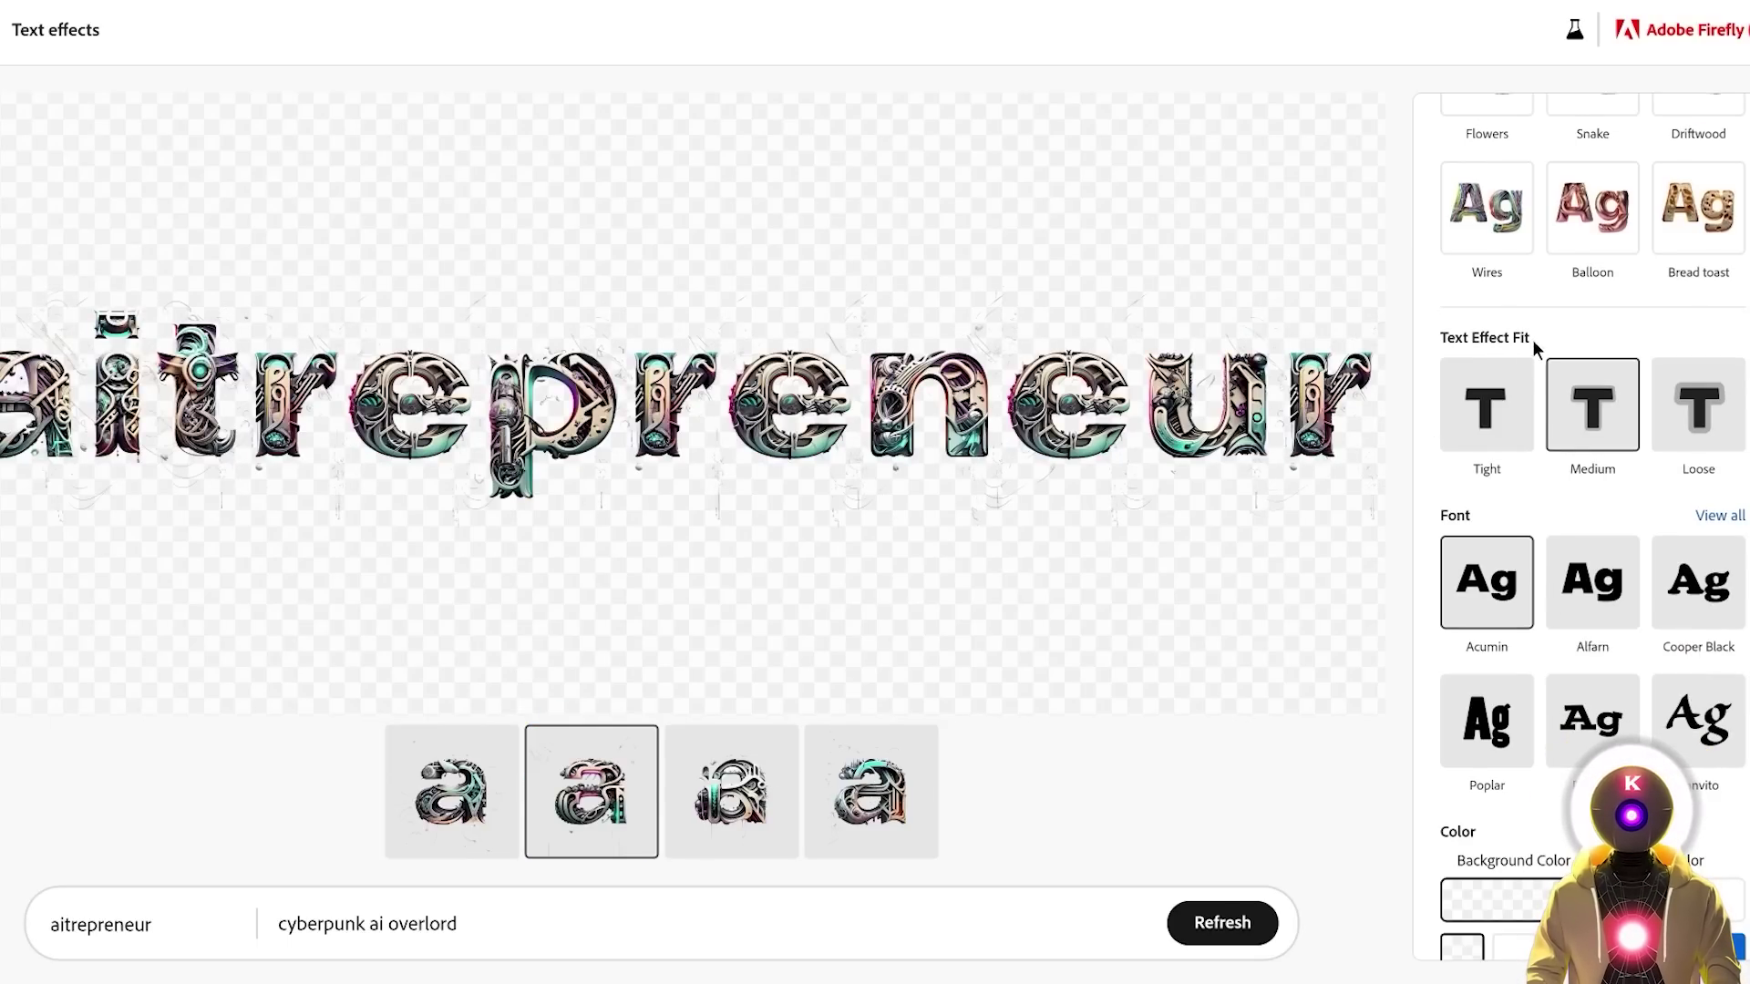
{"action": "left_click", "coordinate": [1485, 405]}
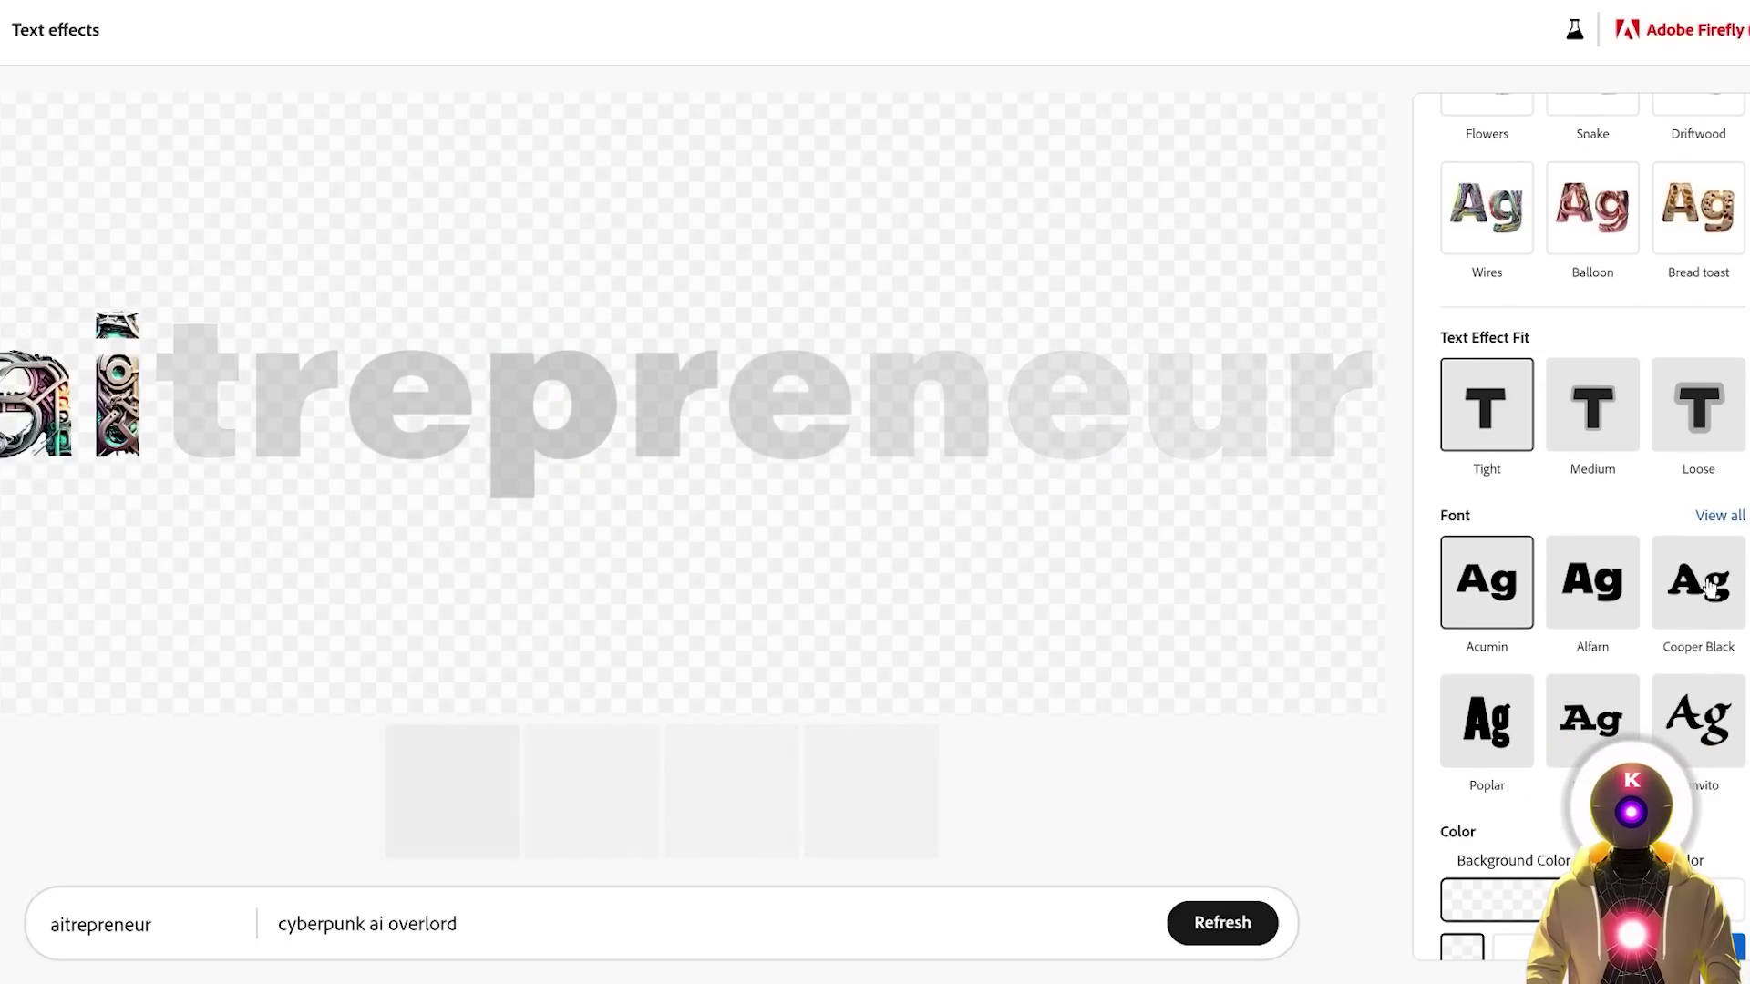
{"action": "left_click", "coordinate": [1698, 584]}
Give the text a white background and try the Snake and Balloon sample effects on it.
{"action": "scroll", "coordinate": [1698, 584], "scroll_direction": "down", "scroll_amount": 2}
{"action": "left_click", "coordinate": [1462, 900]}
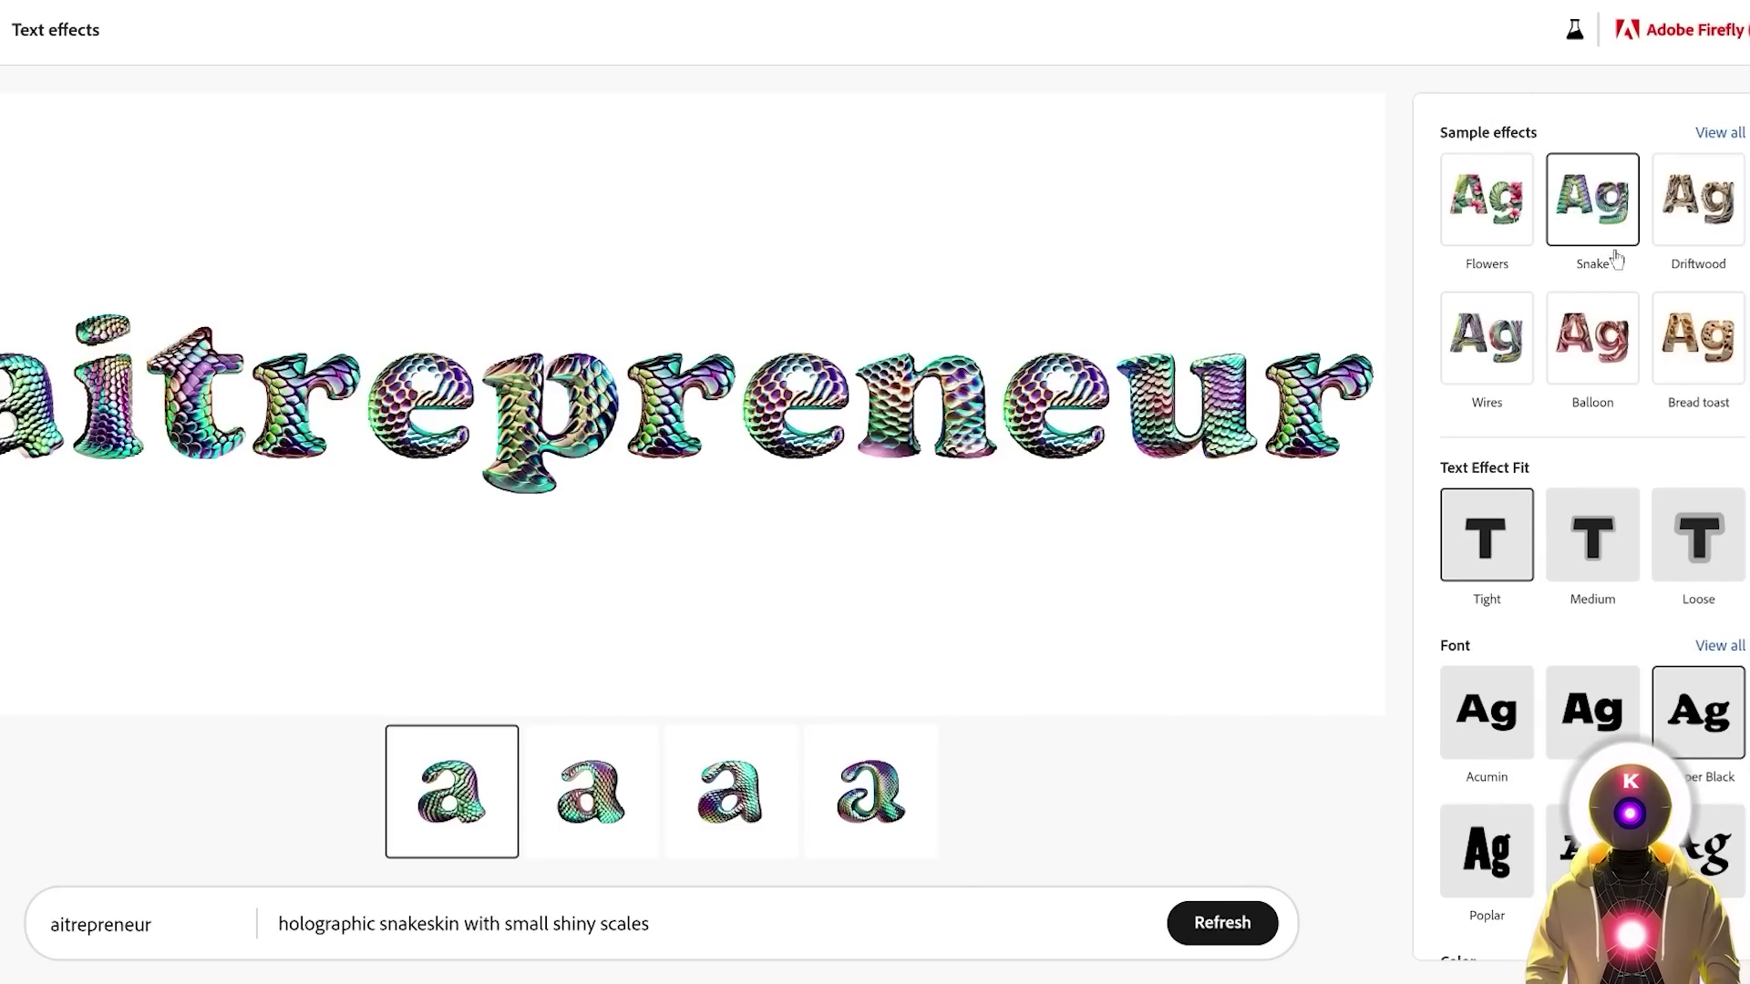
{"action": "left_click", "coordinate": [1610, 324]}
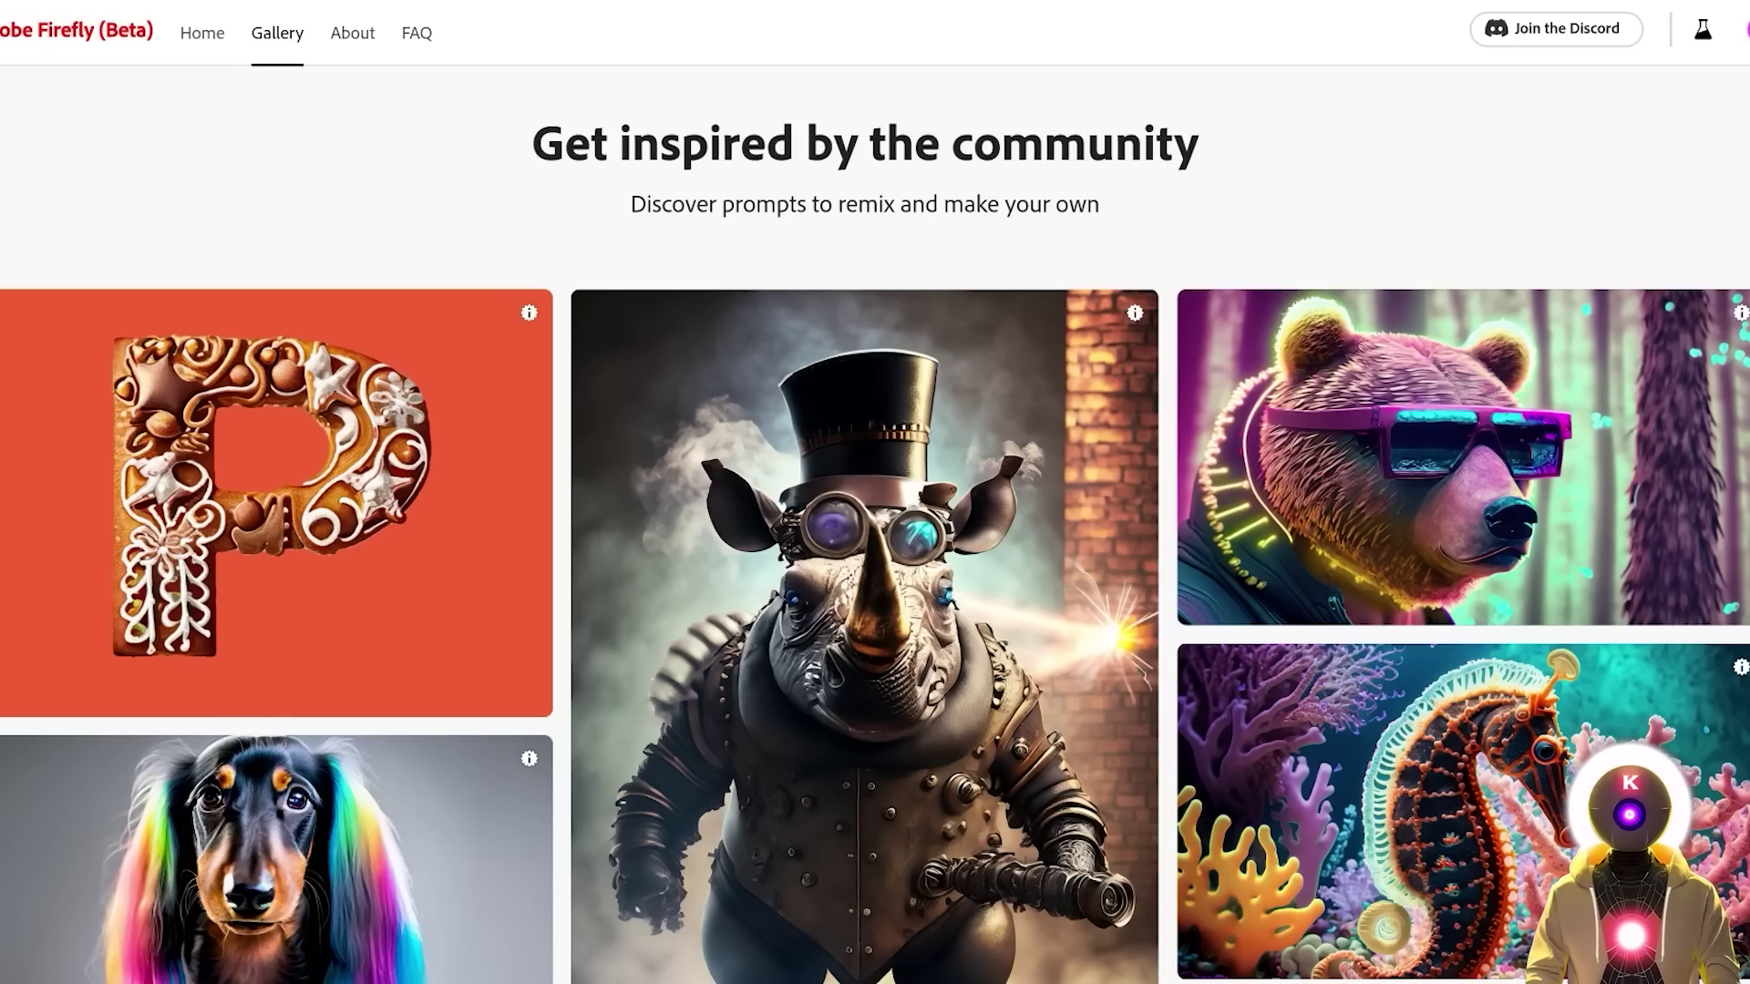
Browse the community Gallery of Adobe Firefly and examine its example images and text effects.
{"action": "scroll", "coordinate": [875, 525], "scroll_direction": "down", "scroll_amount": 10}
{"action": "scroll", "coordinate": [875, 525], "scroll_direction": "down", "scroll_amount": 13}
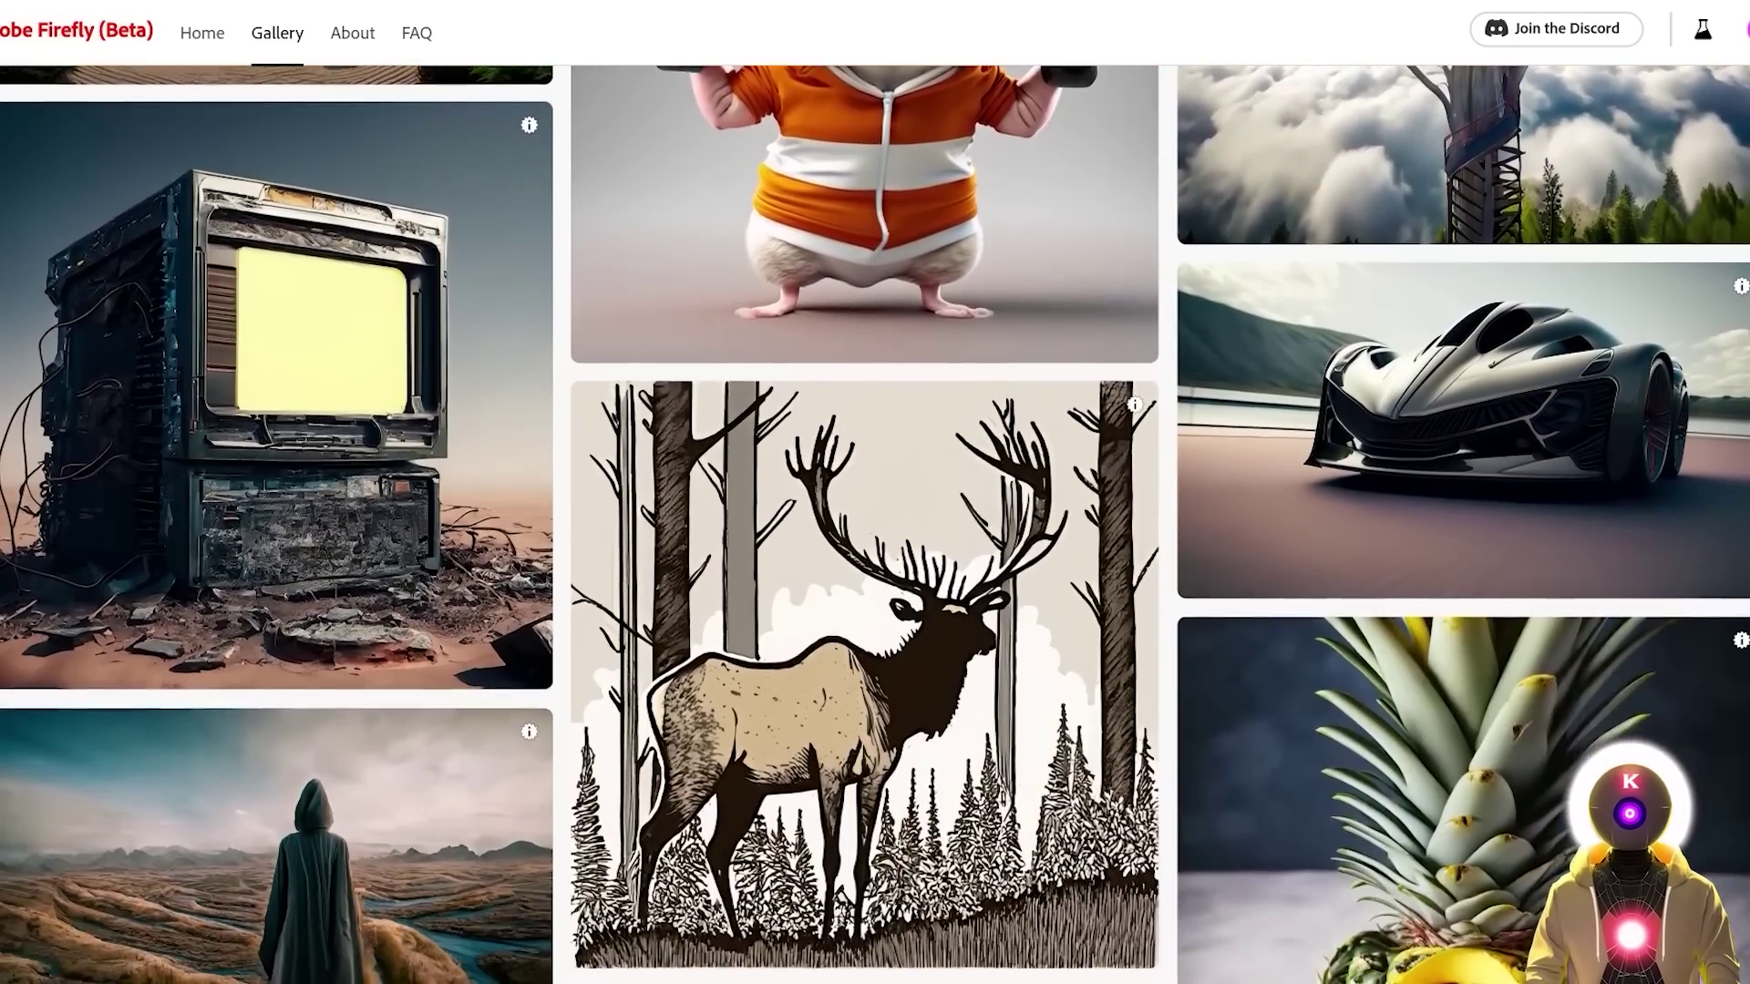
{"action": "scroll", "coordinate": [875, 525], "scroll_direction": "down", "scroll_amount": 13}
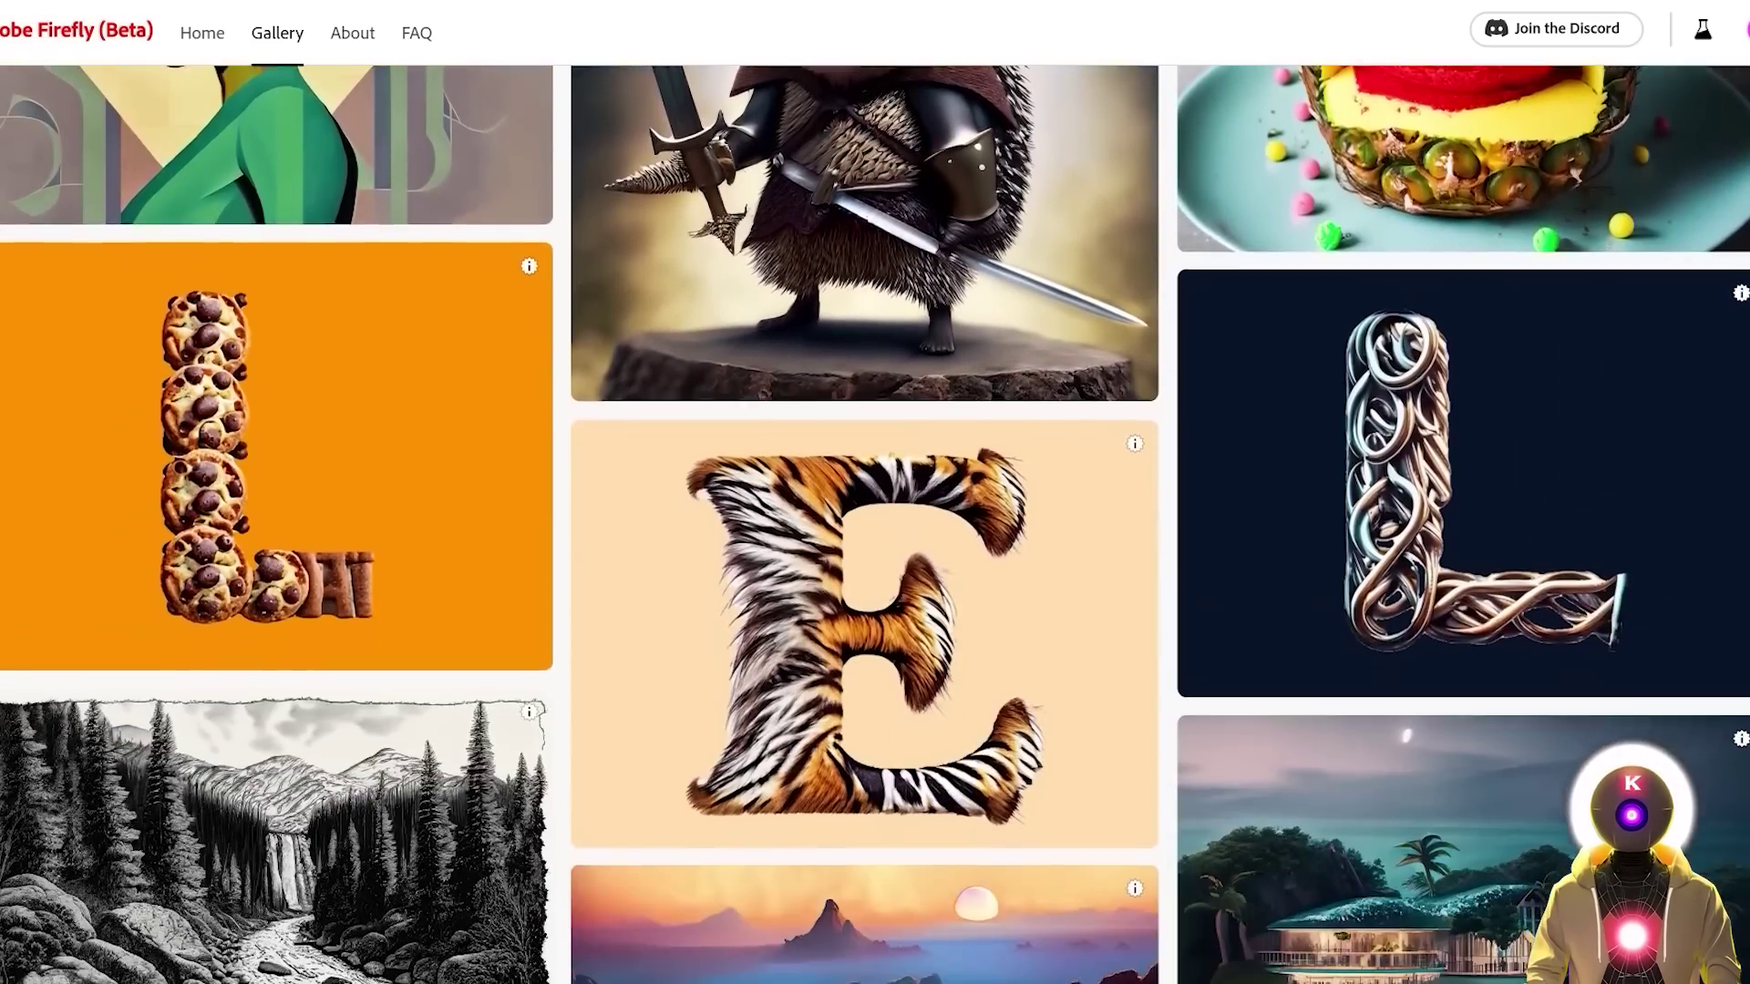
{"action": "scroll", "coordinate": [875, 525], "scroll_direction": "down", "scroll_amount": 9}
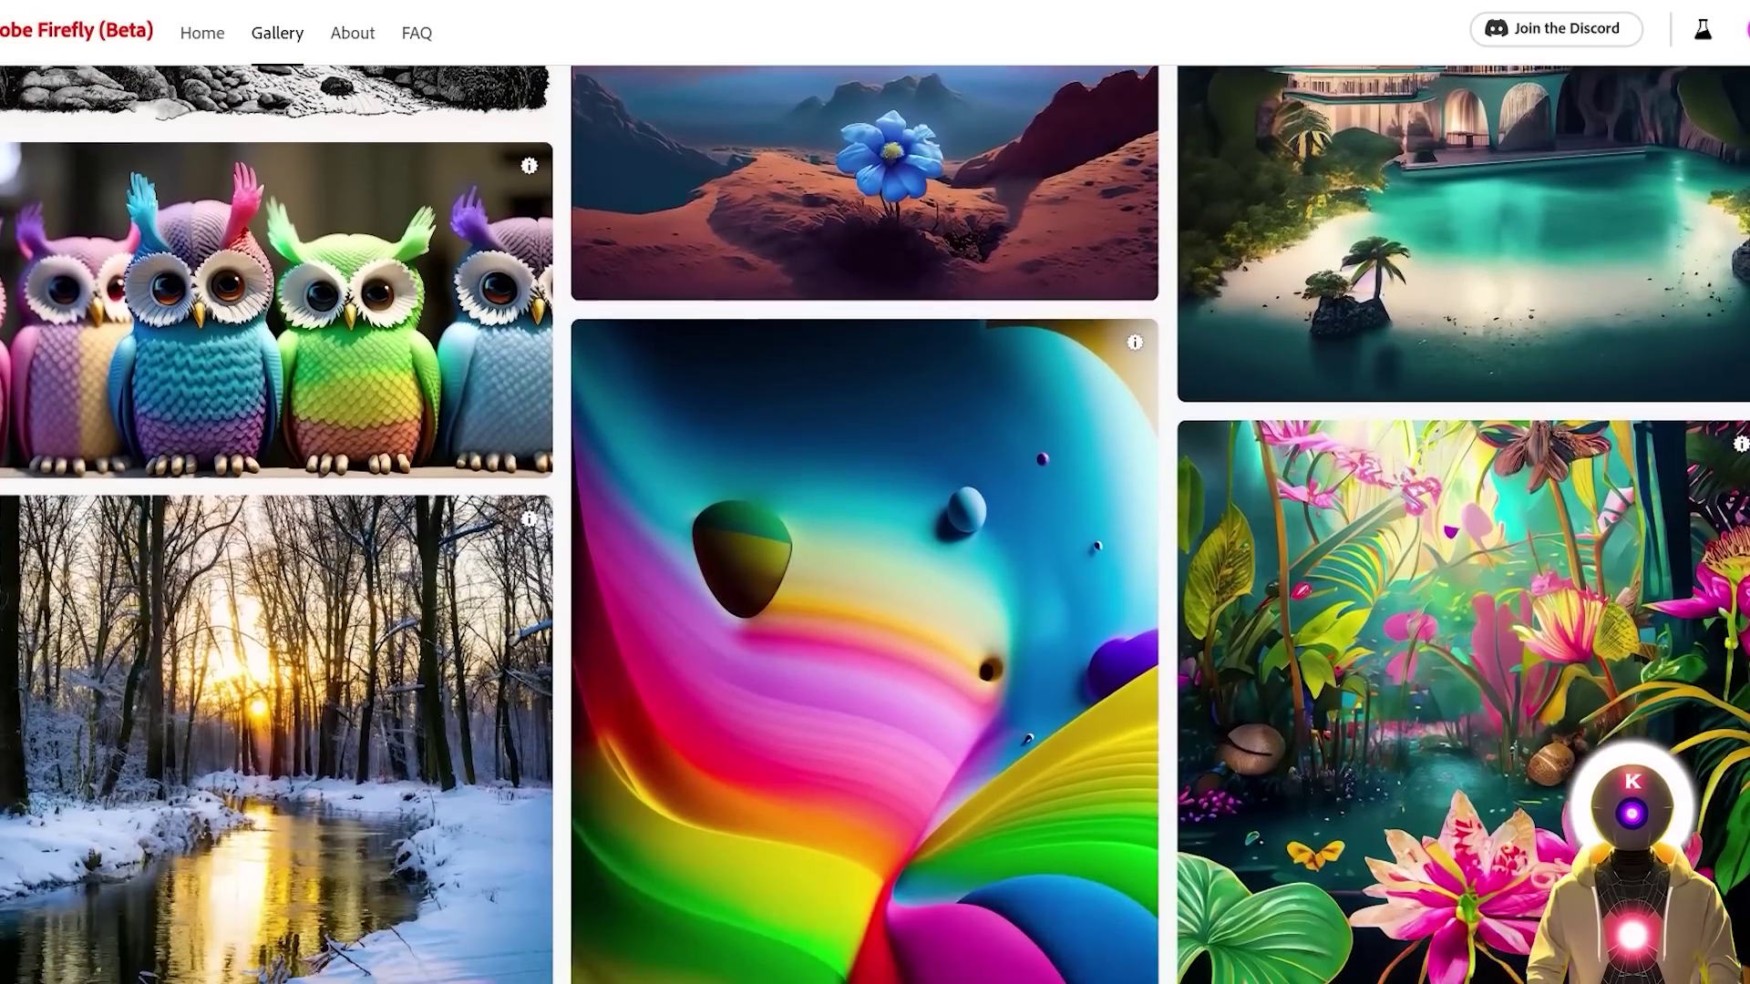
{"action": "scroll", "coordinate": [875, 525], "scroll_direction": "down", "scroll_amount": 6}
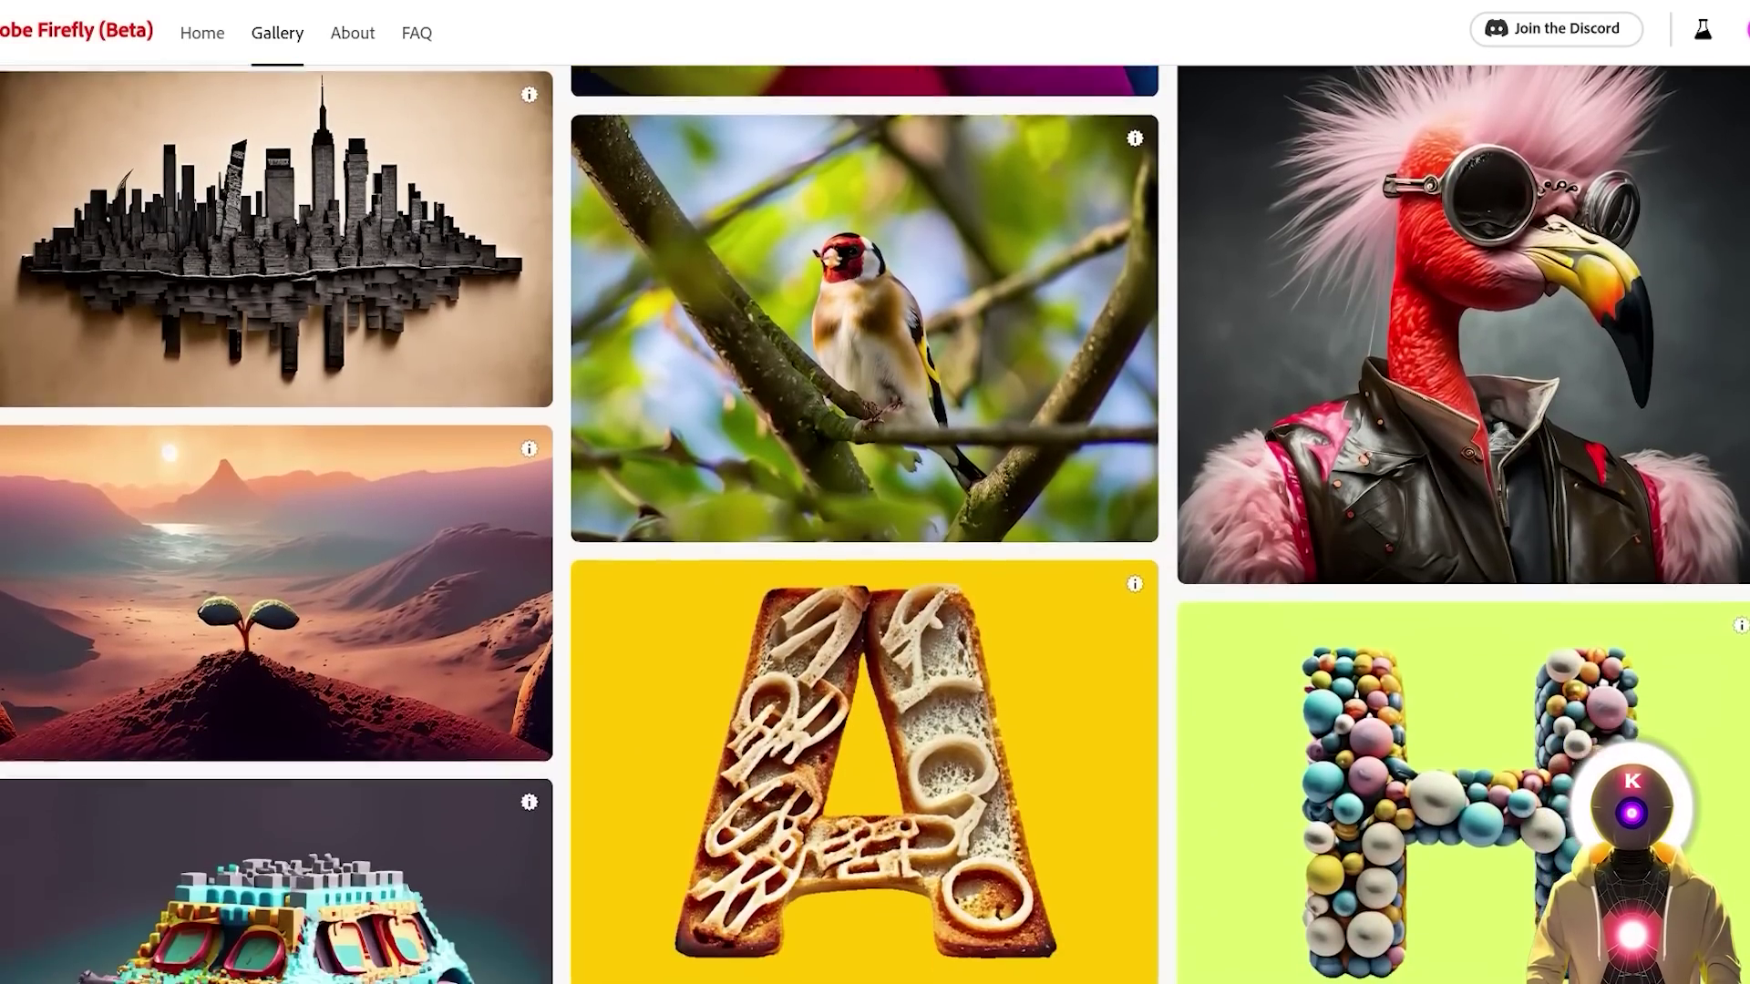
{"action": "scroll", "coordinate": [875, 525], "scroll_direction": "down", "scroll_amount": 11}
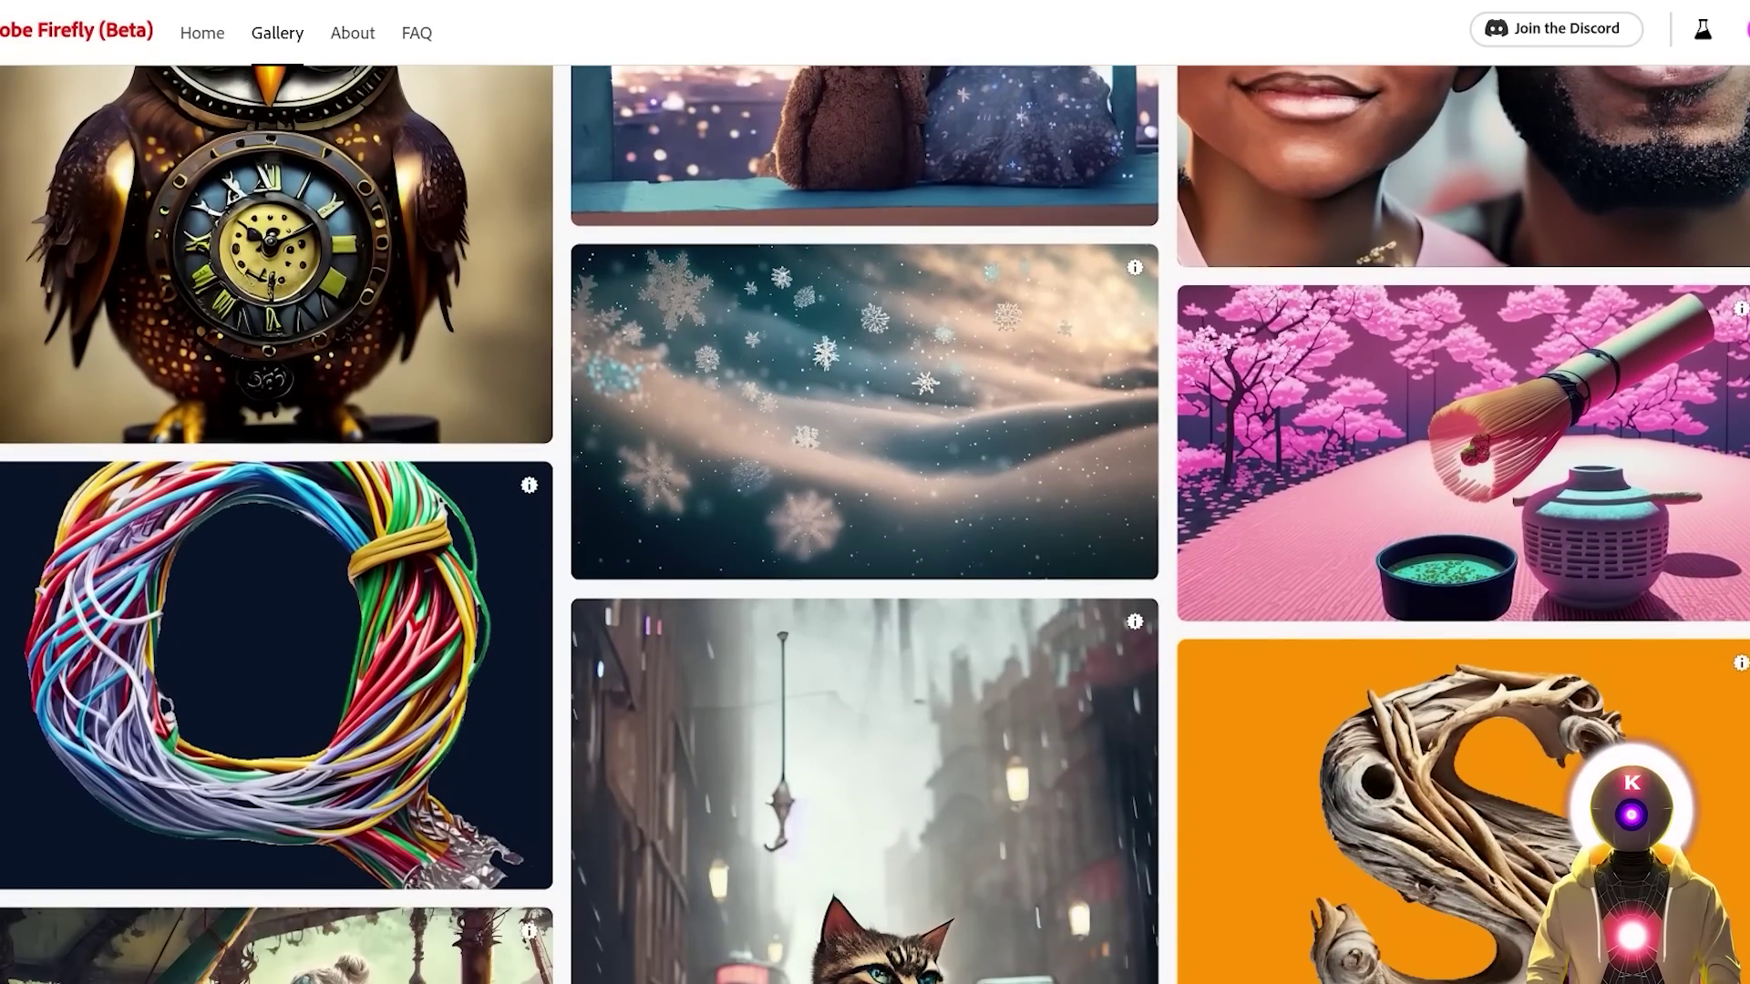
{"action": "scroll", "coordinate": [875, 525], "scroll_direction": "down", "scroll_amount": 10}
{"action": "scroll", "coordinate": [875, 525], "scroll_direction": "down", "scroll_amount": 3}
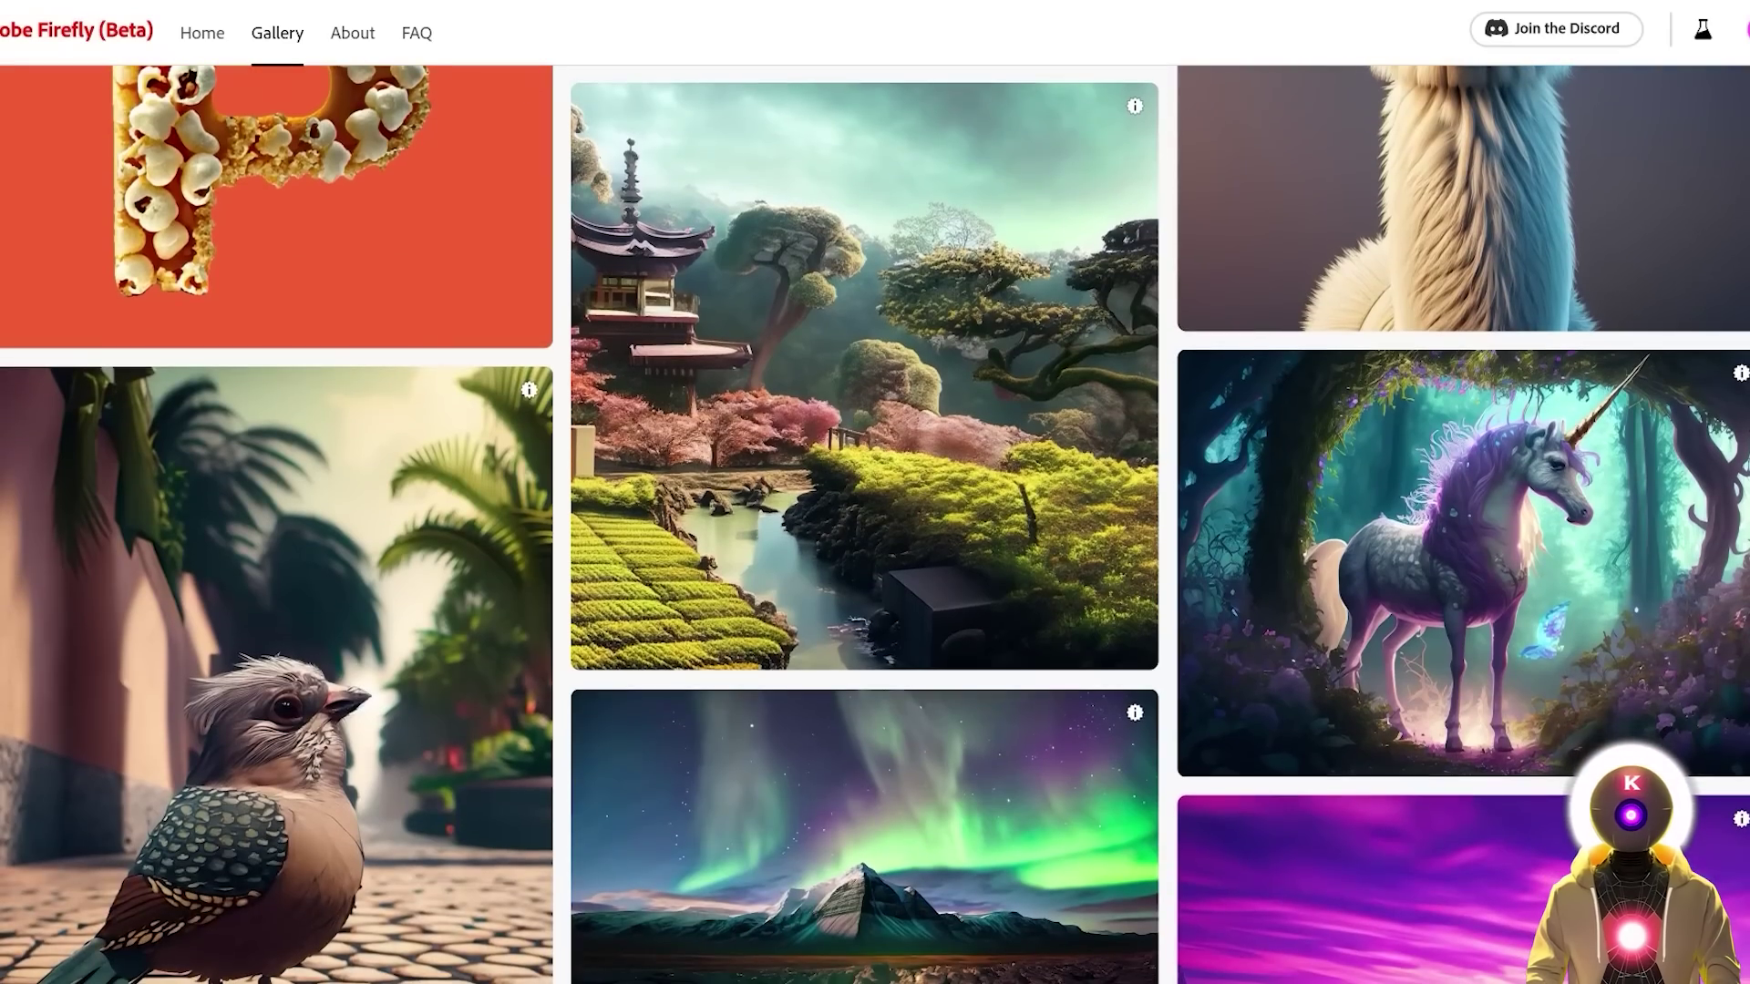
{"action": "scroll", "coordinate": [875, 525], "scroll_direction": "down", "scroll_amount": 2}
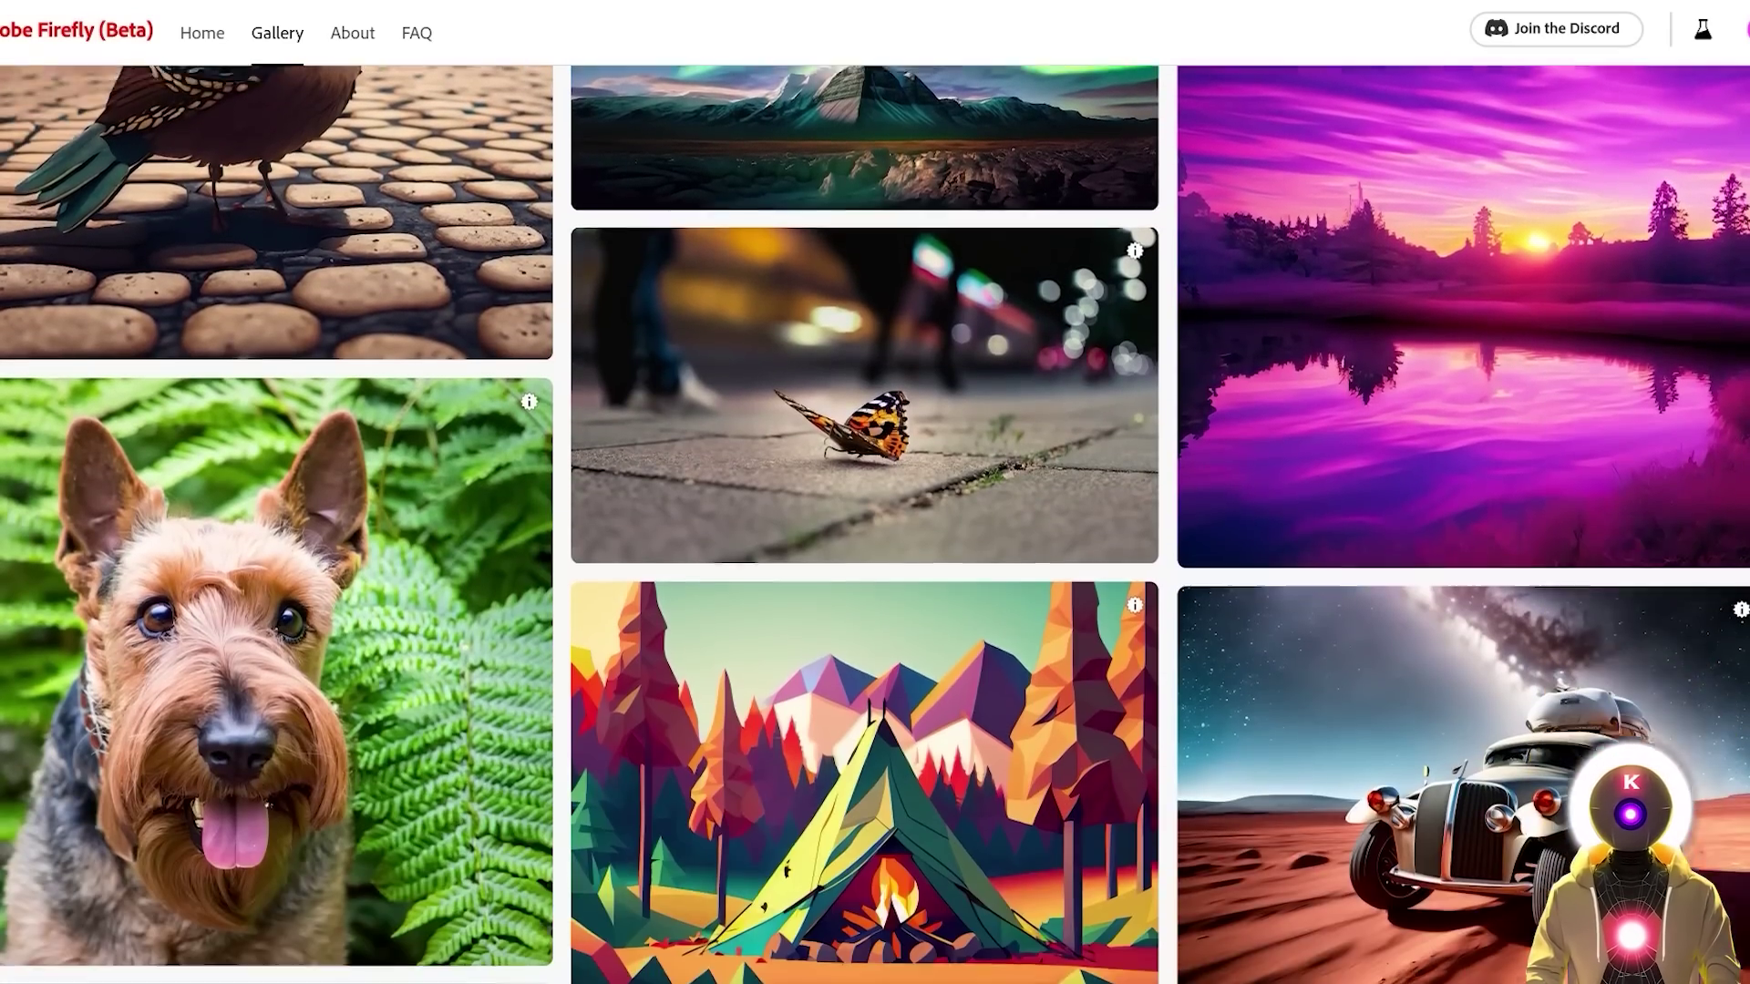
{"action": "scroll", "coordinate": [875, 525], "scroll_direction": "down", "scroll_amount": 12}
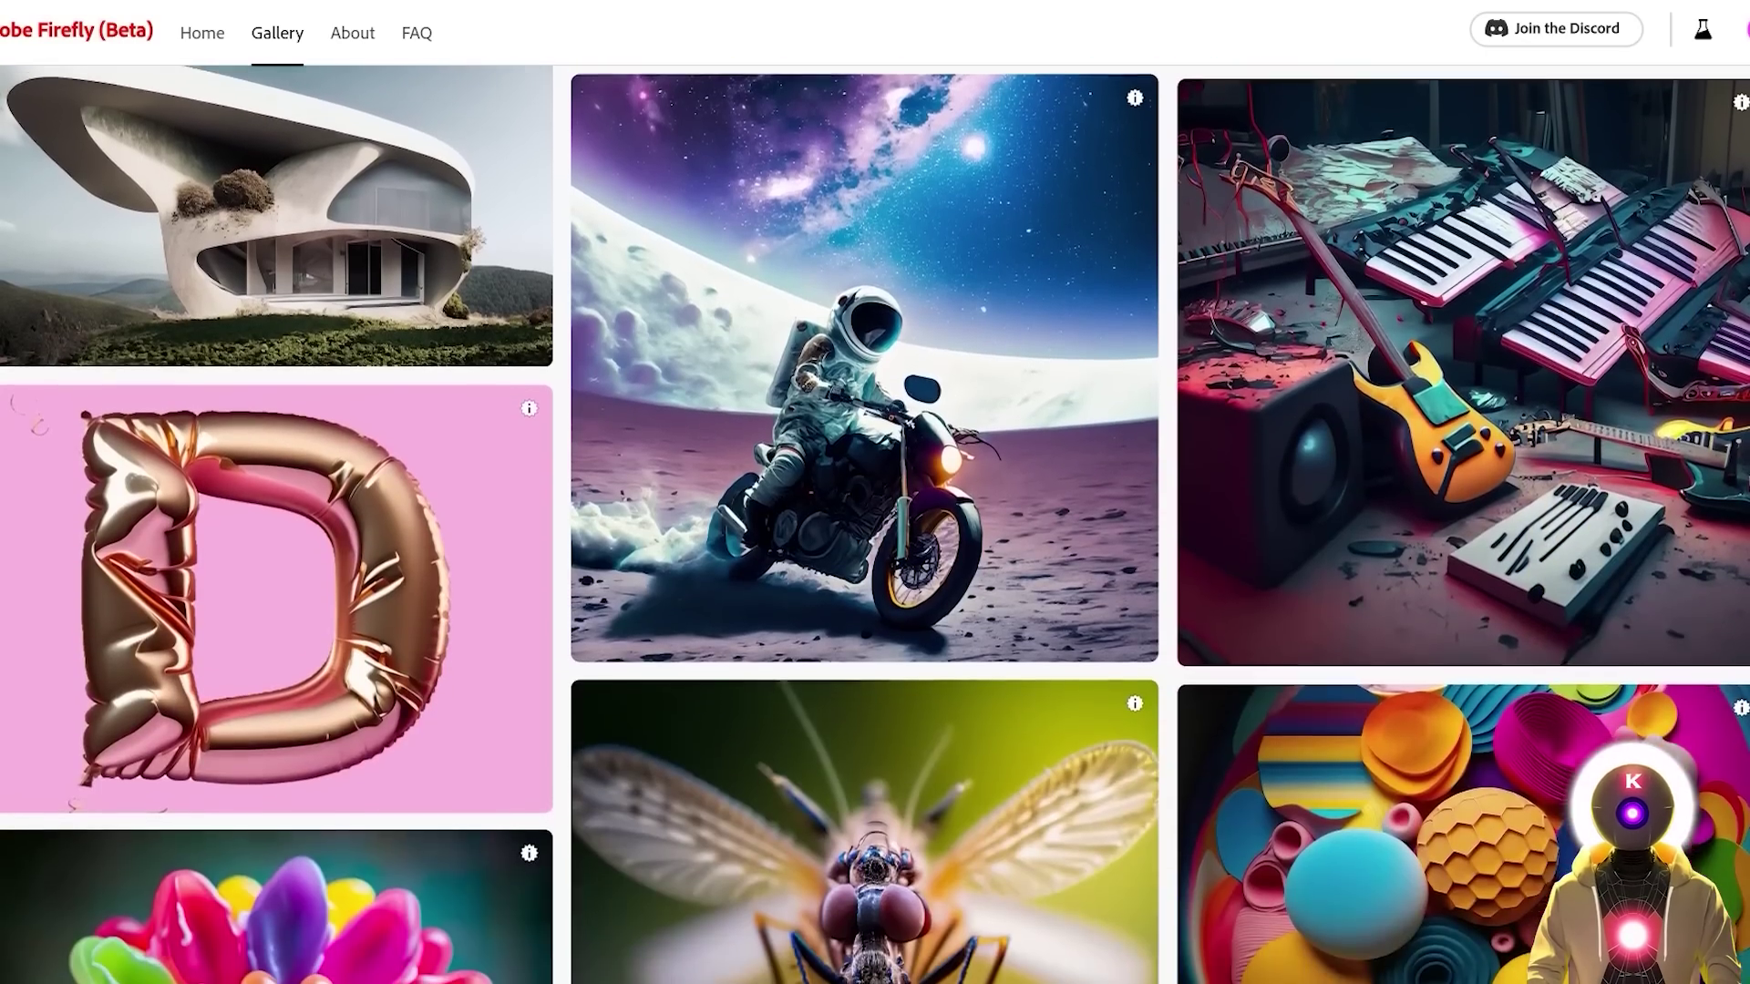
{"action": "scroll", "coordinate": [875, 525], "scroll_direction": "down", "scroll_amount": 12}
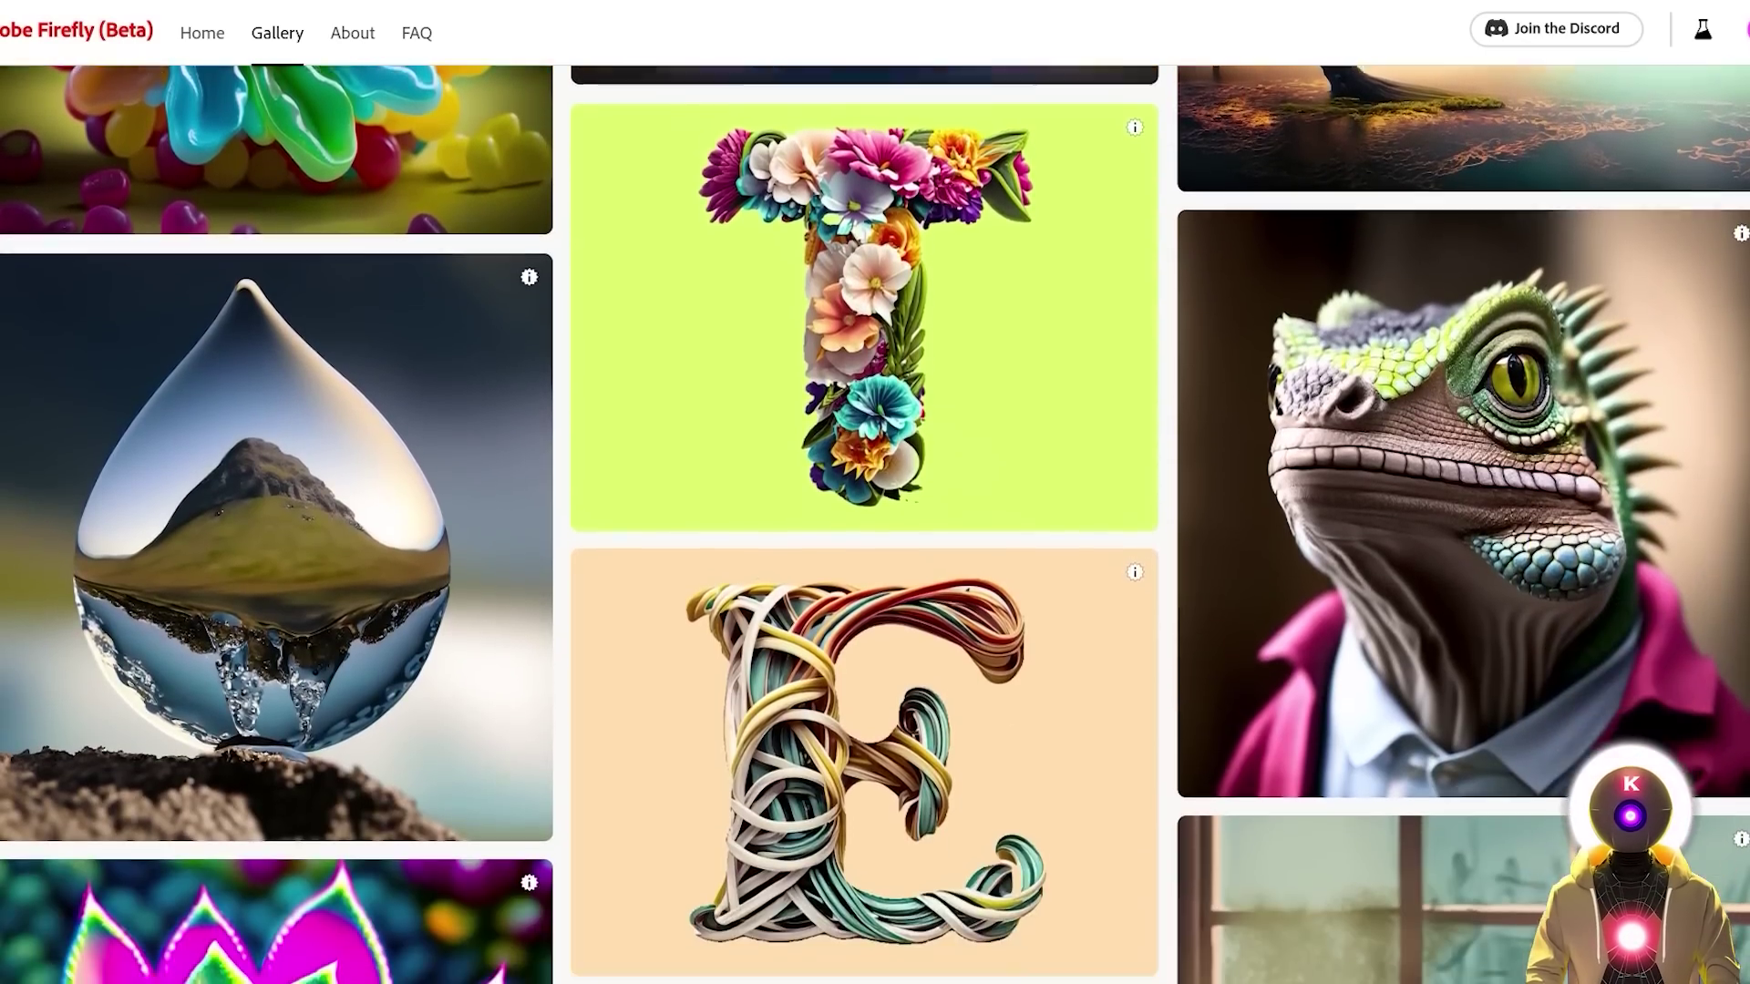
{"action": "scroll", "coordinate": [875, 525], "scroll_direction": "down", "scroll_amount": 3}
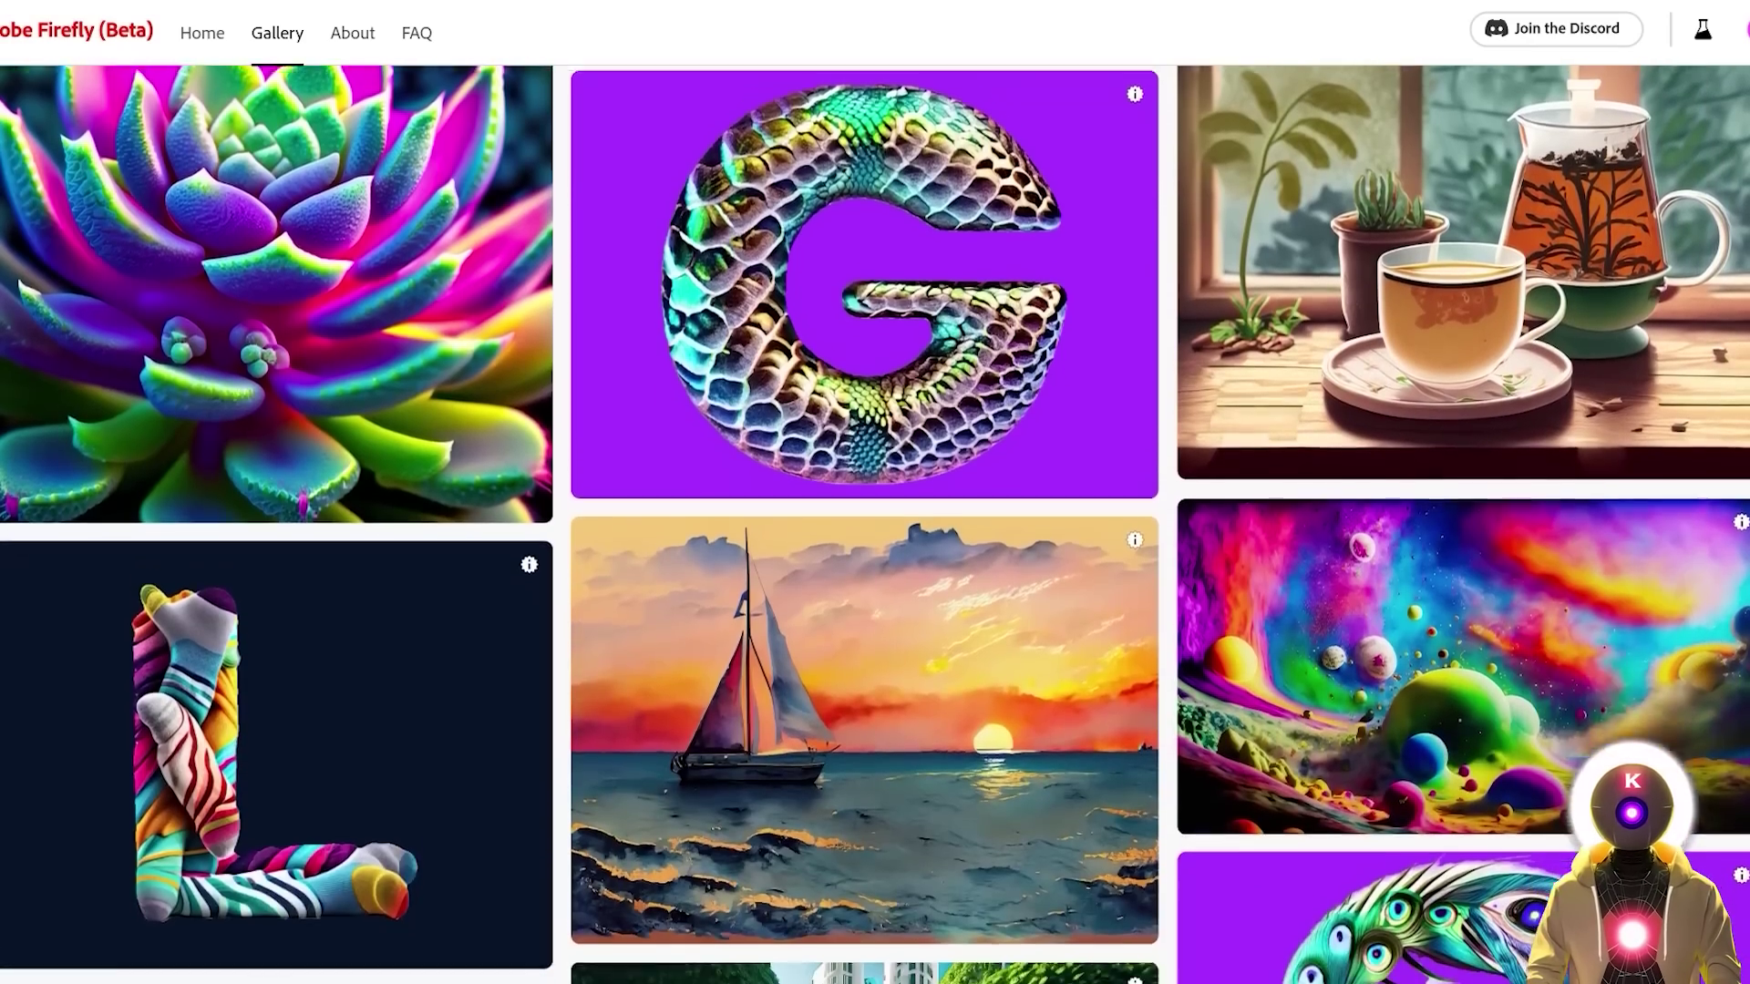
{"action": "scroll", "coordinate": [875, 525], "scroll_direction": "down", "scroll_amount": 6}
{"action": "scroll", "coordinate": [875, 525], "scroll_direction": "down", "scroll_amount": 13}
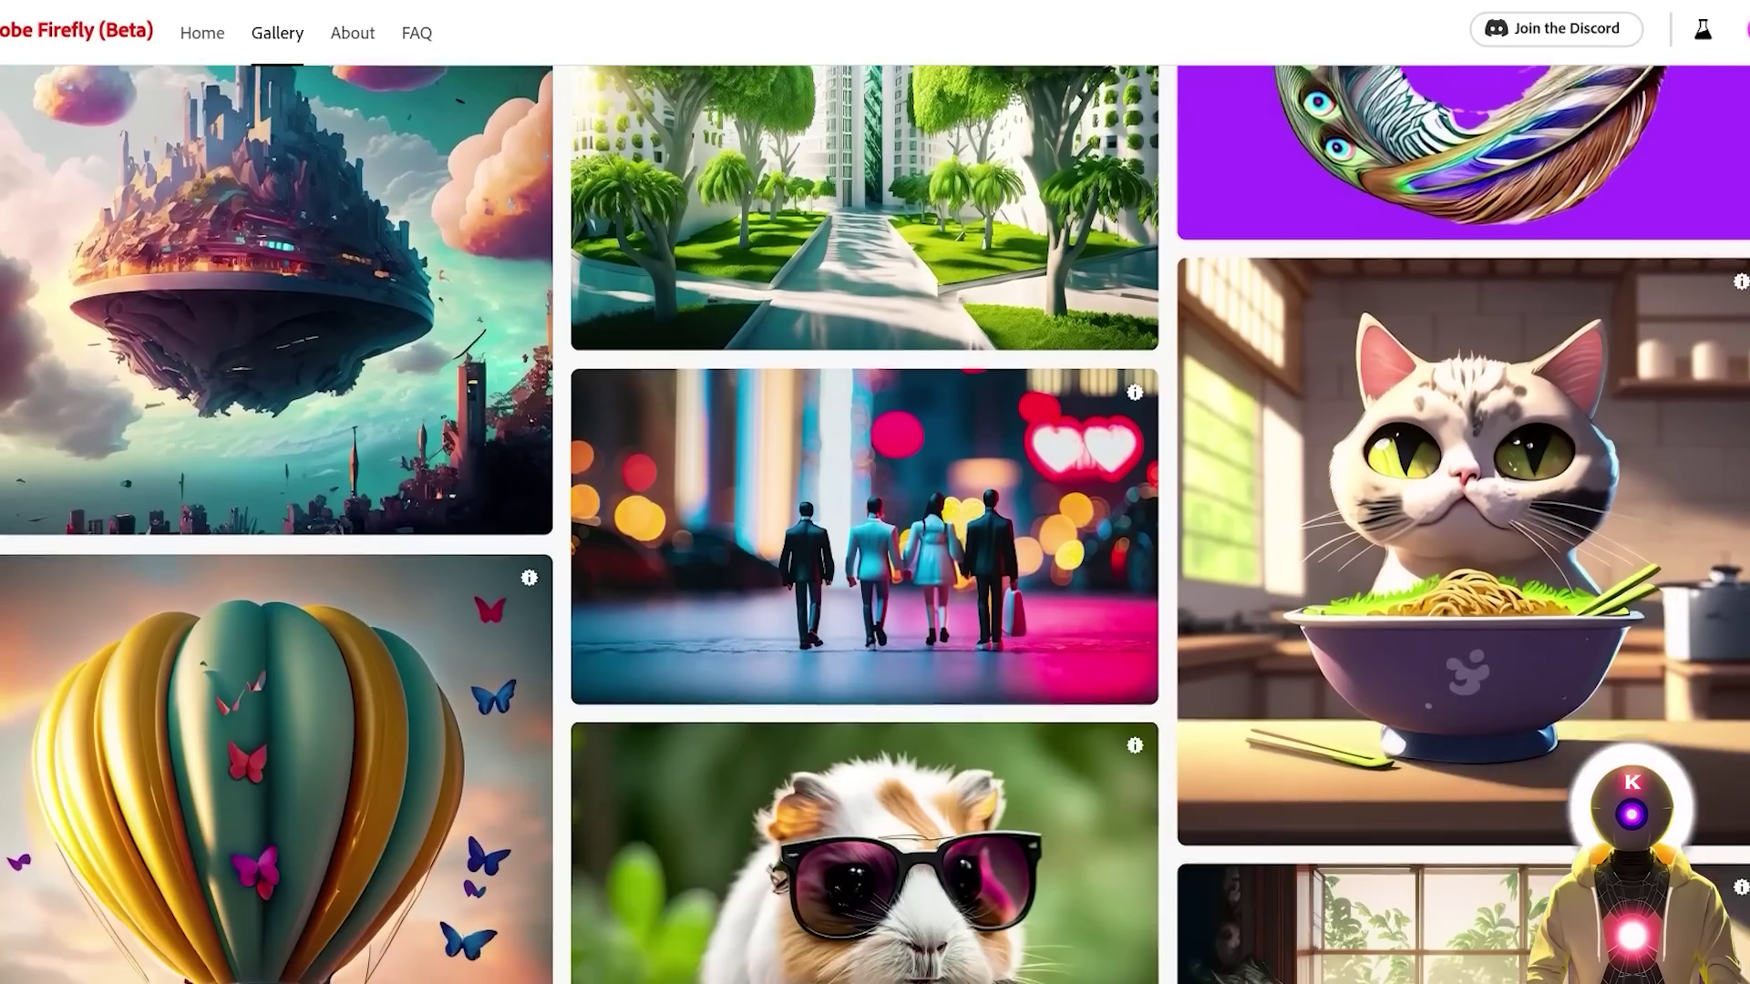
{"action": "scroll", "coordinate": [875, 525], "scroll_direction": "down", "scroll_amount": 10}
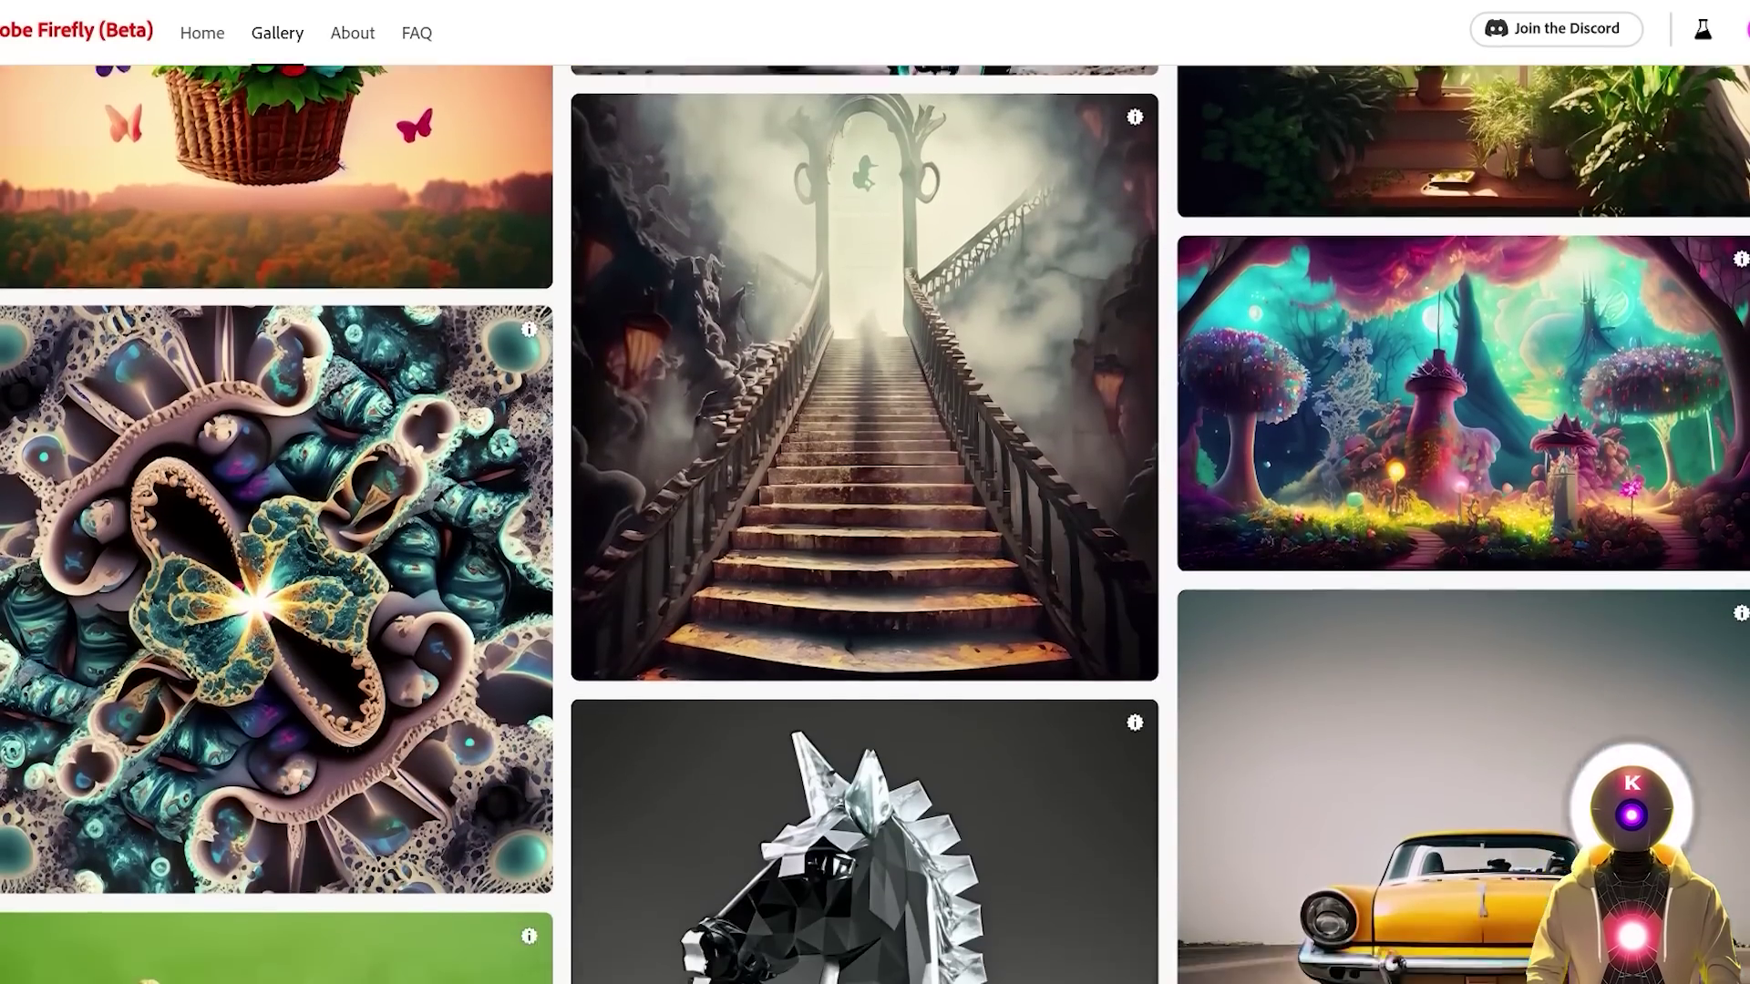
{"action": "scroll", "coordinate": [875, 525], "scroll_direction": "down", "scroll_amount": 15}
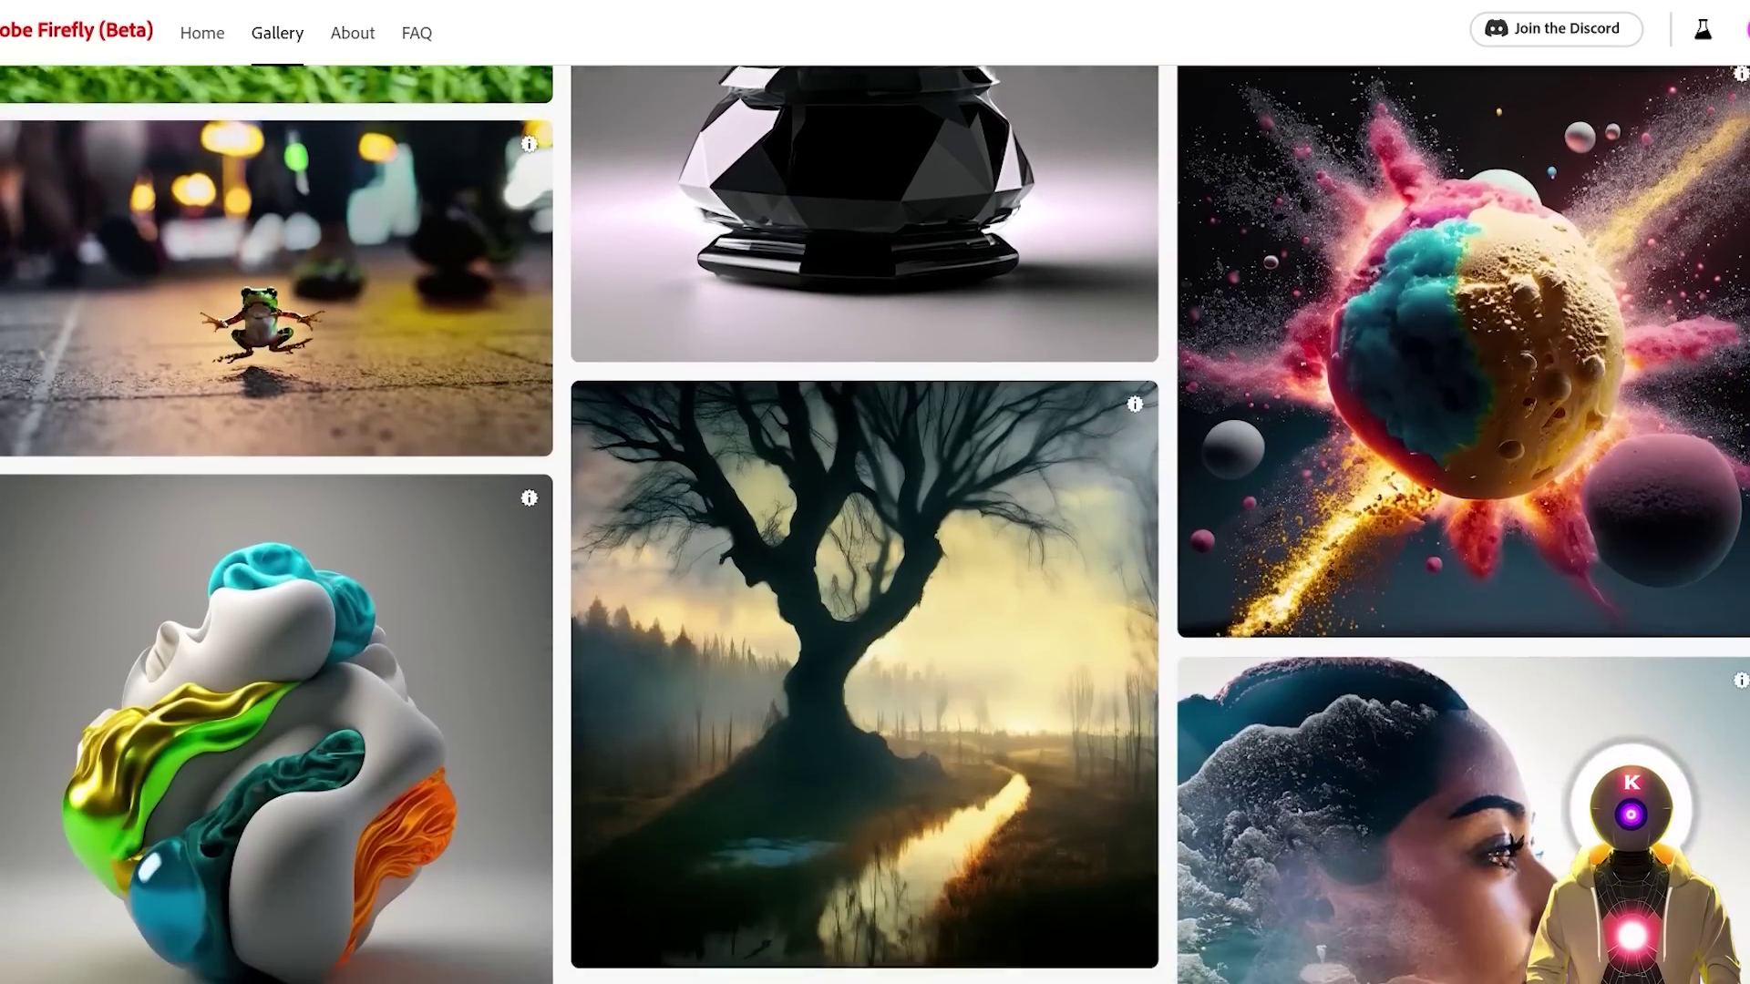
{"action": "scroll", "coordinate": [875, 525], "scroll_direction": "down", "scroll_amount": 14}
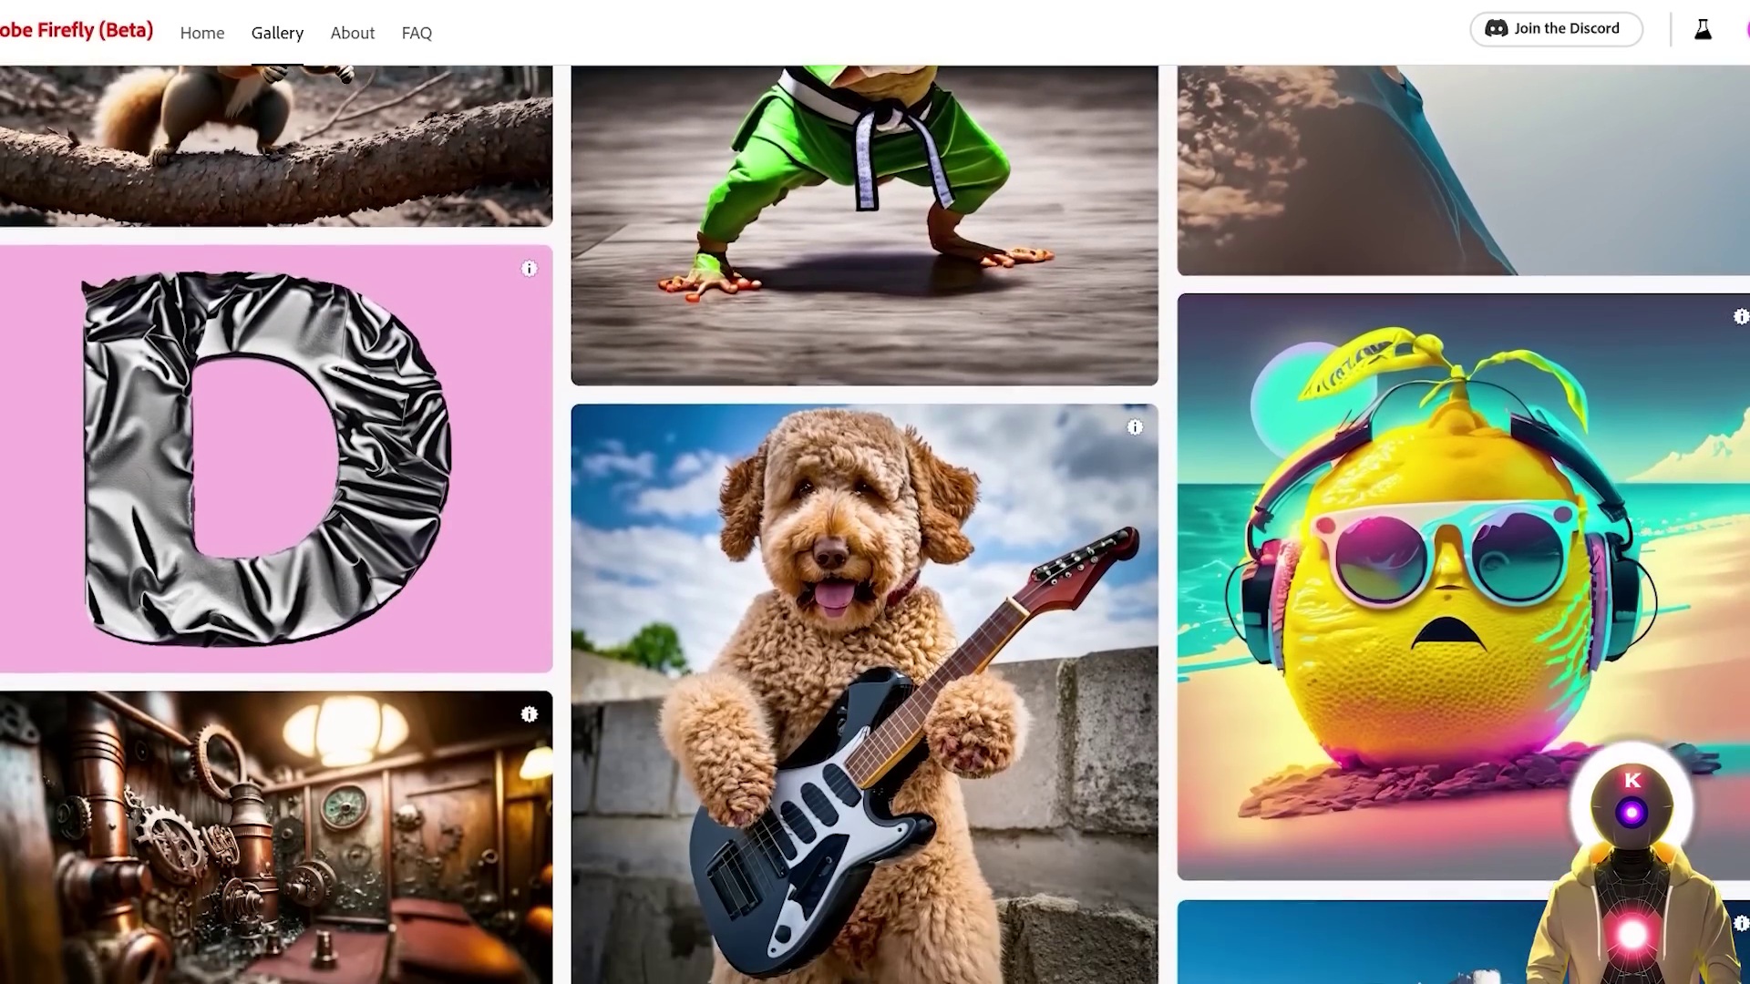
{"action": "scroll", "coordinate": [875, 525], "scroll_direction": "down", "scroll_amount": 4}
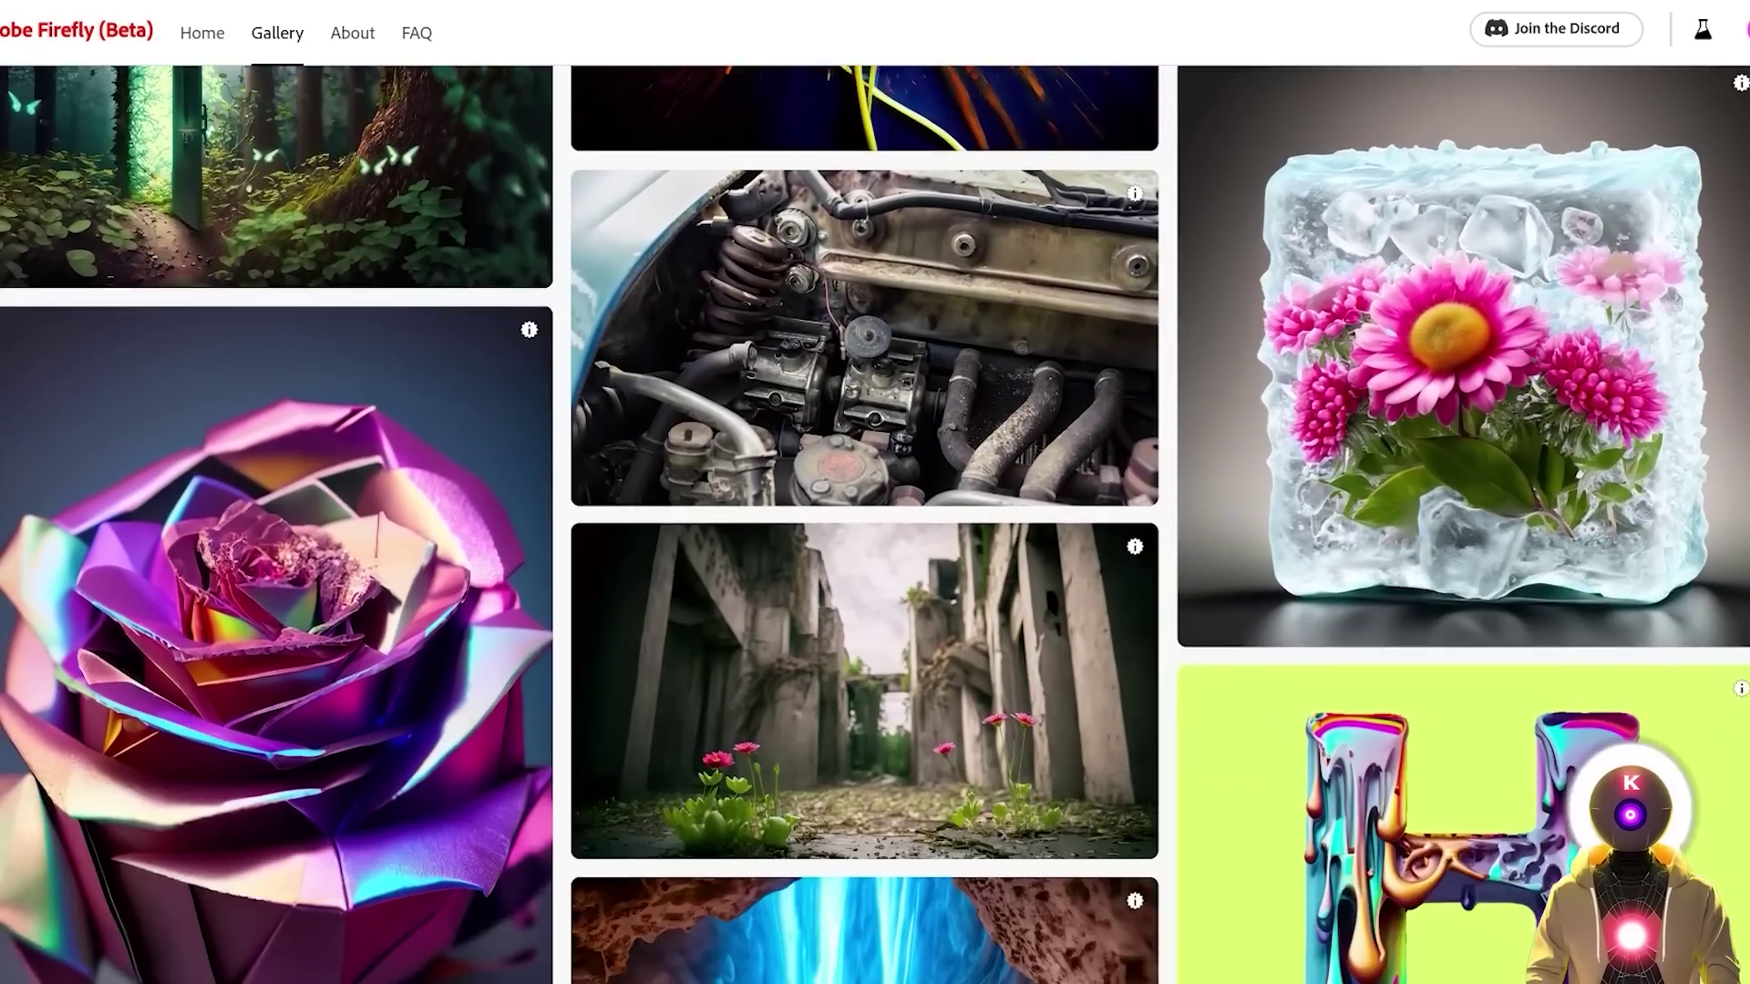